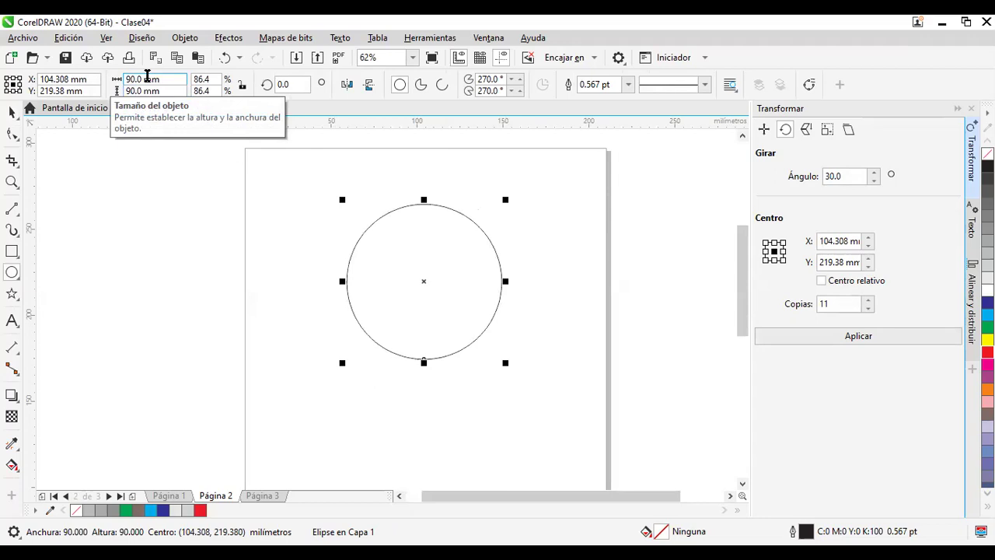
# Step: Give the 90 mm circle an elliptical fountain fill that blends from black at the edge to white at the centre
pyautogui.click(12, 111)
pyautogui.scroll(2, 513, 285)
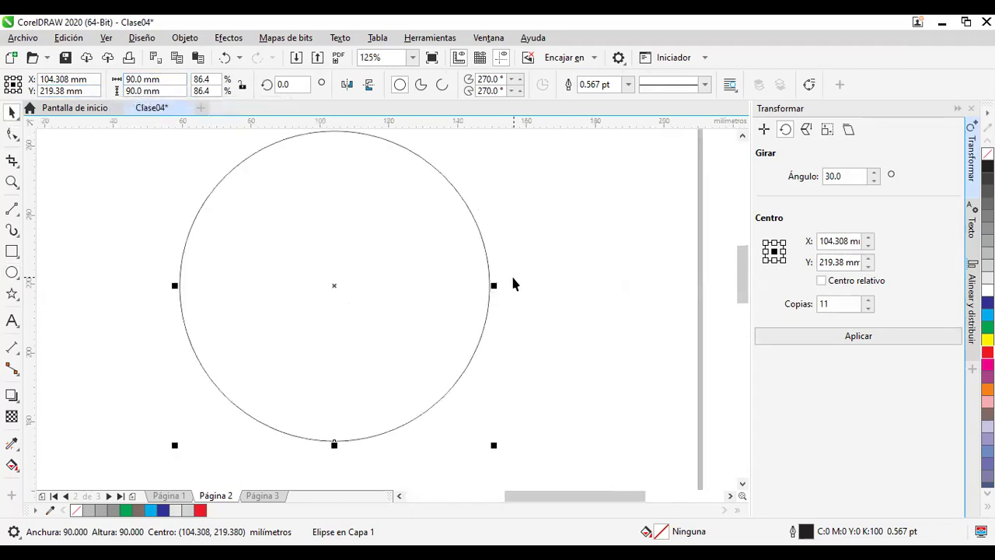
pyautogui.moveTo(513, 238); pyautogui.dragTo(528, 269)
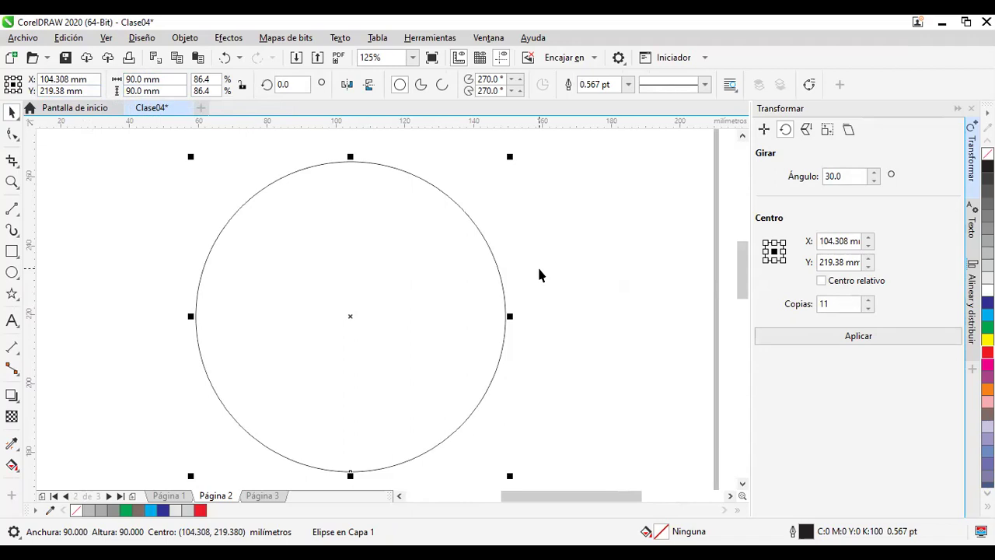
pyautogui.press('F11')
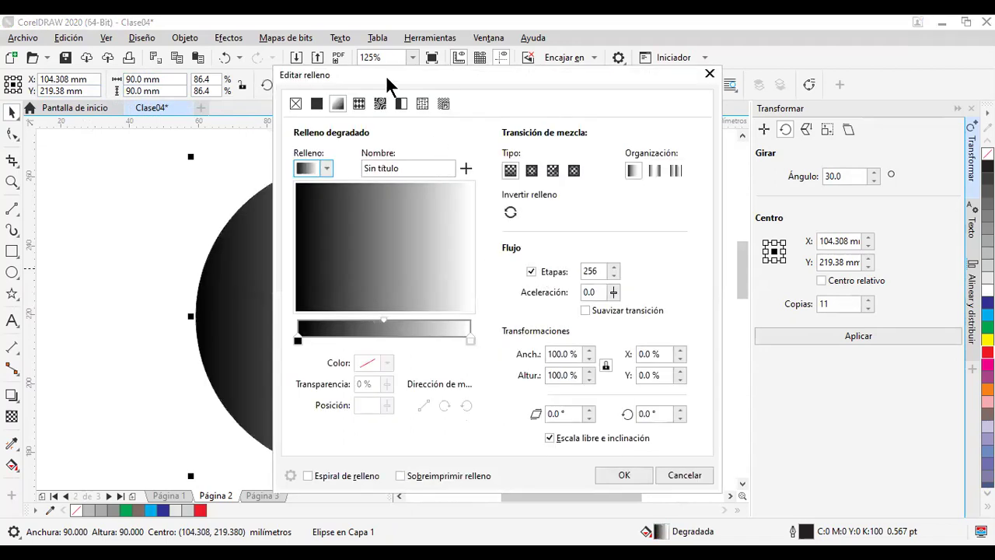
pyautogui.moveTo(389, 83); pyautogui.dragTo(661, 65)
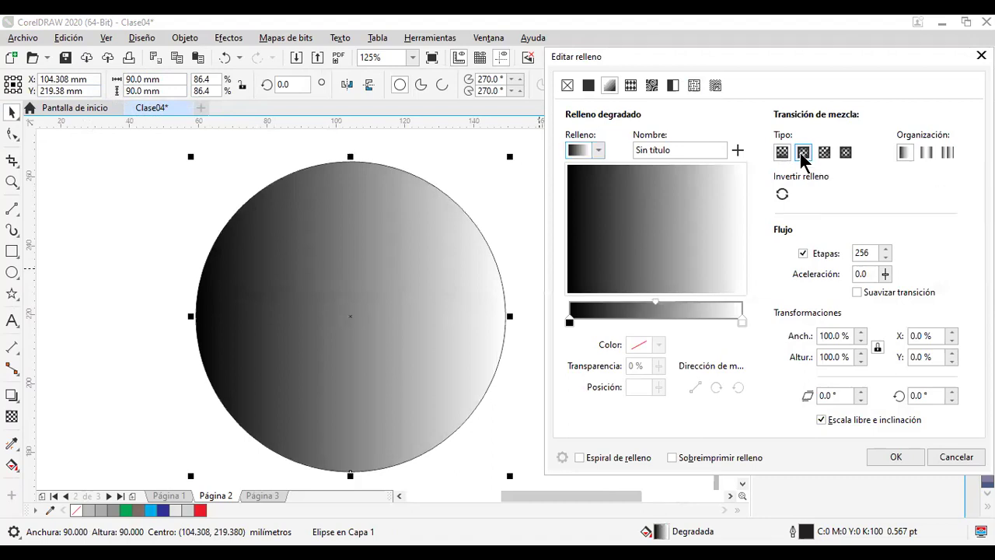
pyautogui.click(804, 153)
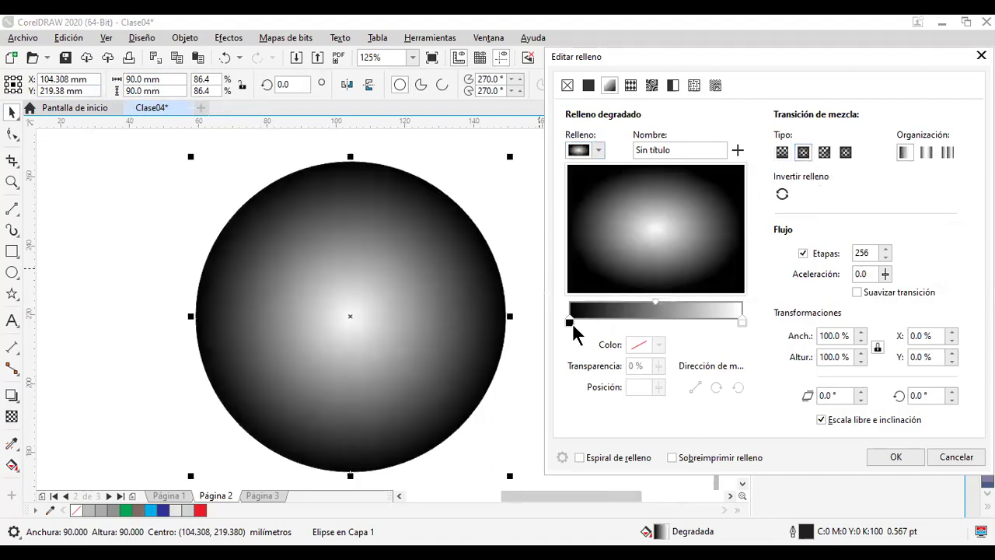
# Step: Set the gradient's outer-edge colour stop to red, #FF0000
pyautogui.click(570, 322)
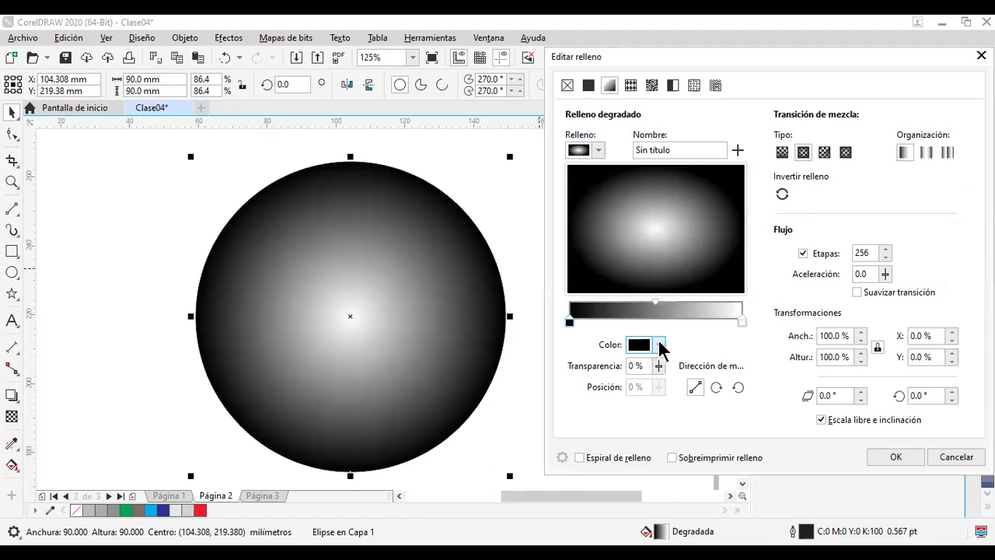
pyautogui.click(659, 345)
pyautogui.click(734, 168)
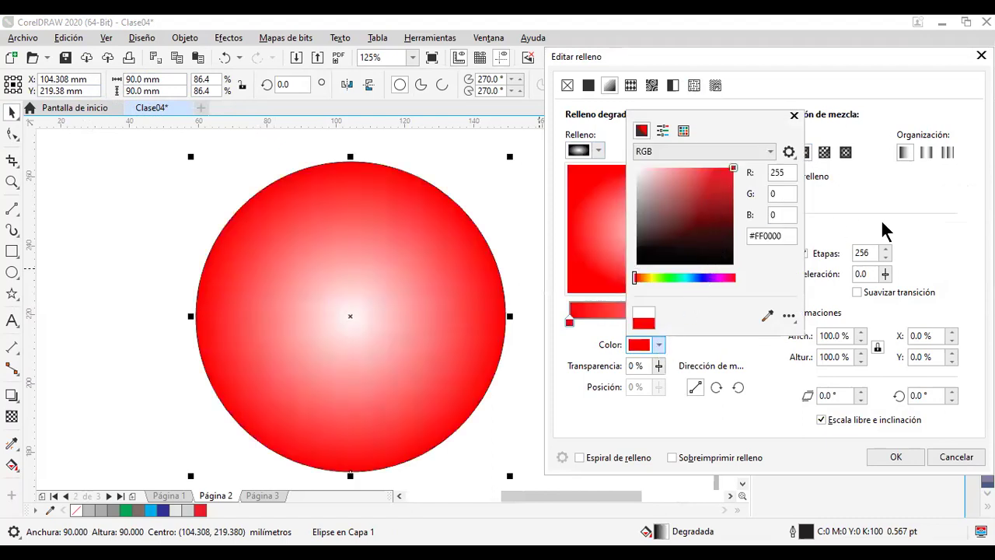
pyautogui.click(886, 213)
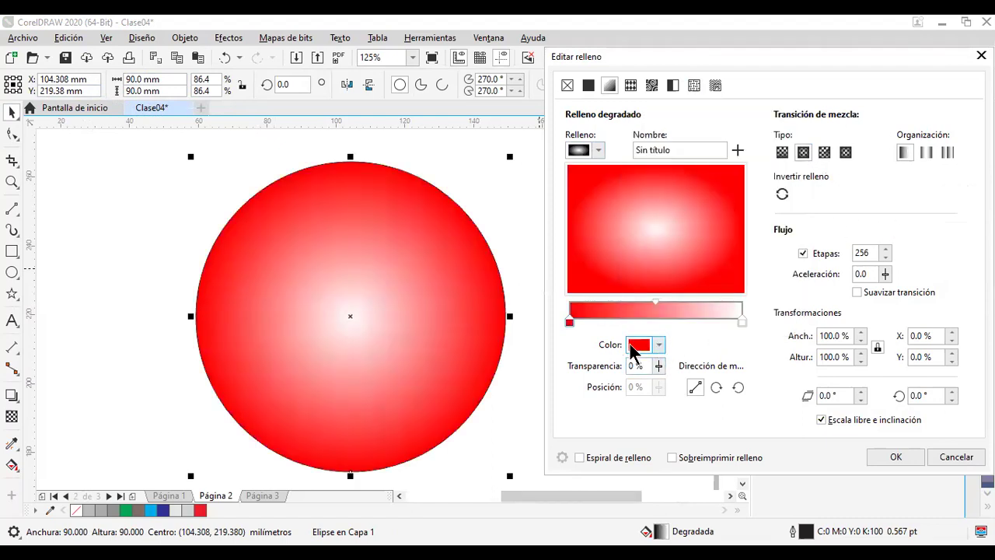
# Step: Add a white colour stop at position 11% of the circle's gradient
pyautogui.doubleClick(586, 320)
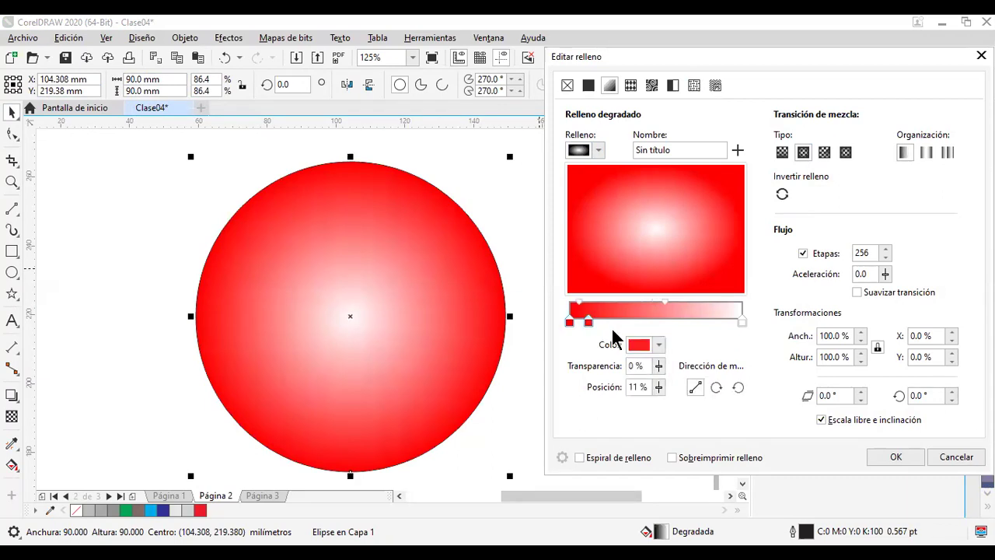
pyautogui.click(659, 344)
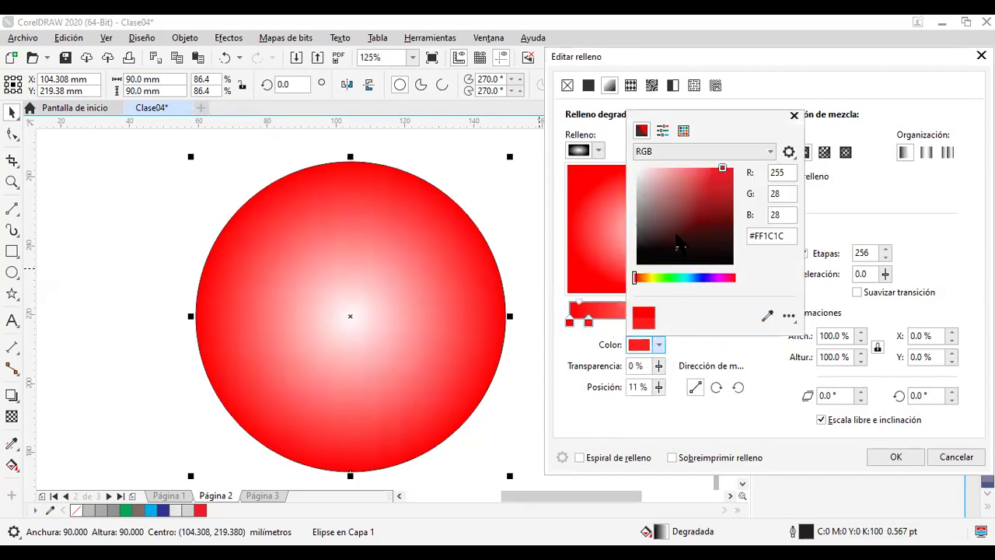
pyautogui.moveTo(681, 253); pyautogui.dragTo(591, 137)
pyautogui.click(933, 227)
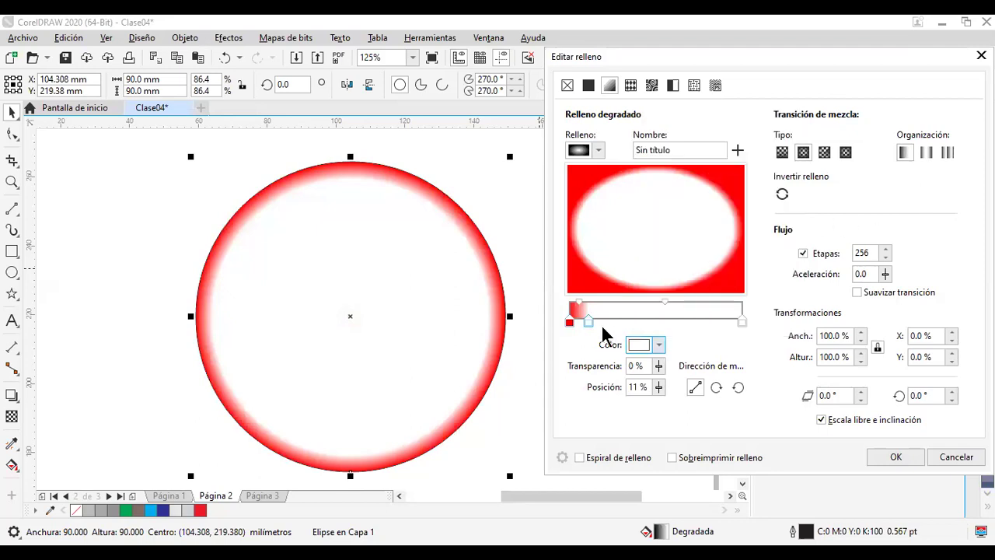
# Step: Add another colour stop at position 22% of the gradient and make it red, #FF0000
pyautogui.doubleClick(606, 320)
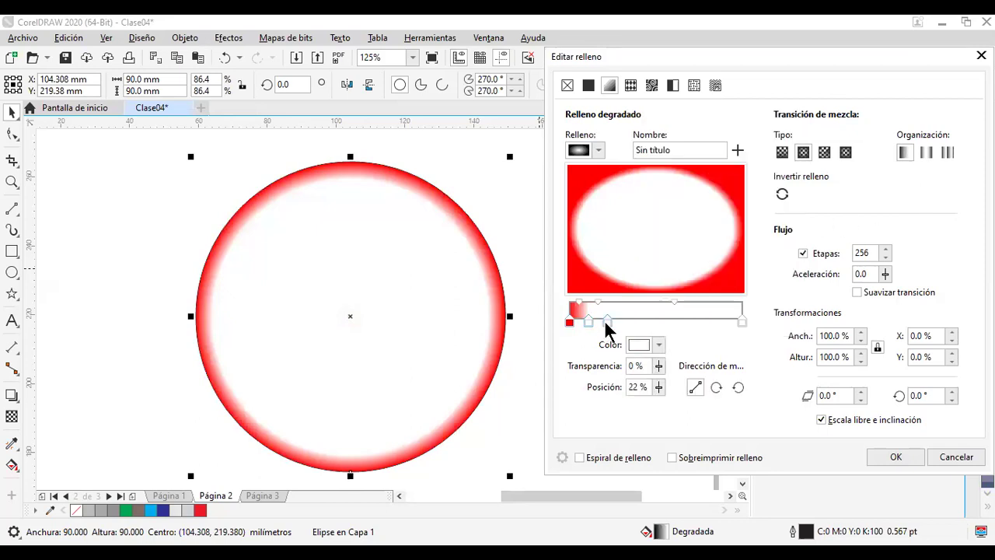
pyautogui.click(658, 345)
pyautogui.moveTo(675, 228); pyautogui.dragTo(766, 132)
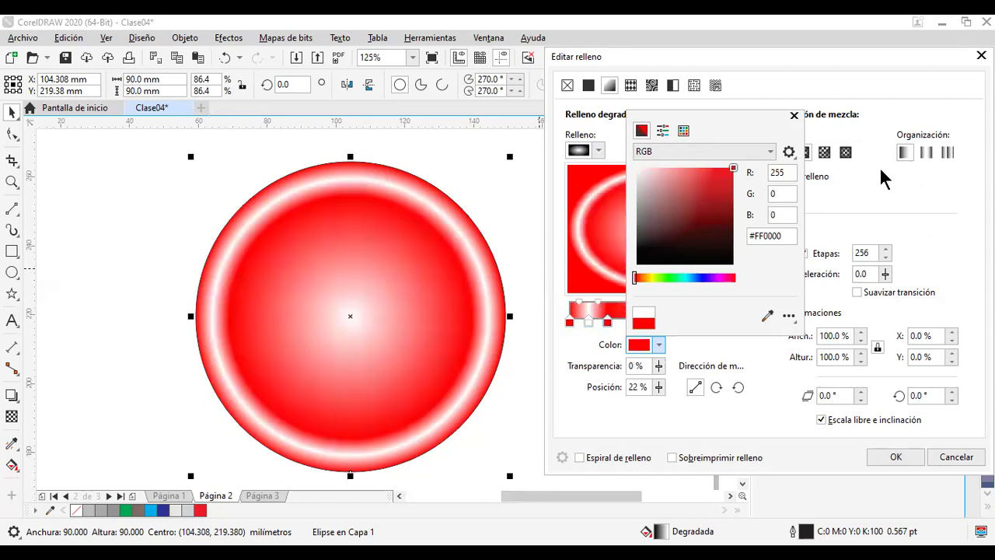
# Step: Change the gradient's centre colour stop at 100% from white to red
pyautogui.click(743, 321)
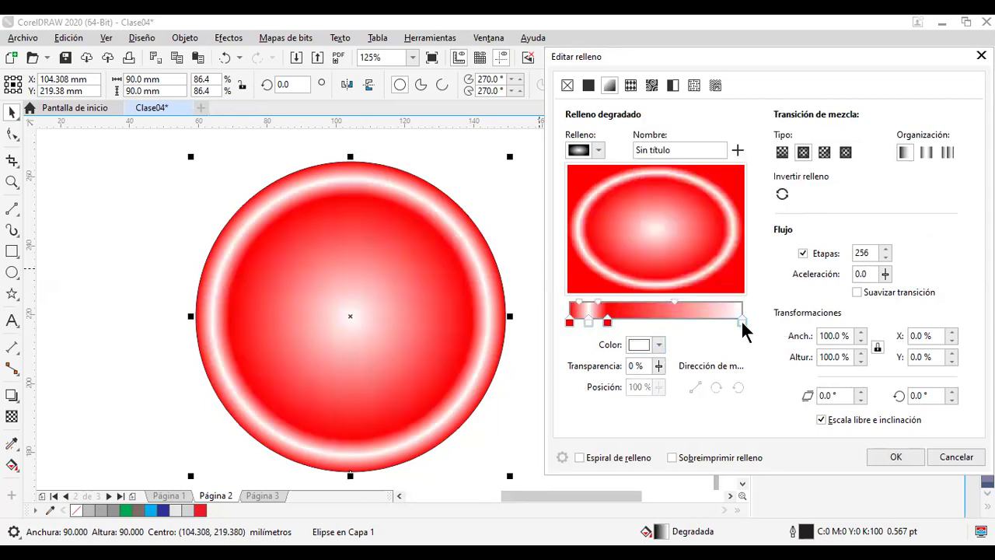
pyautogui.click(659, 344)
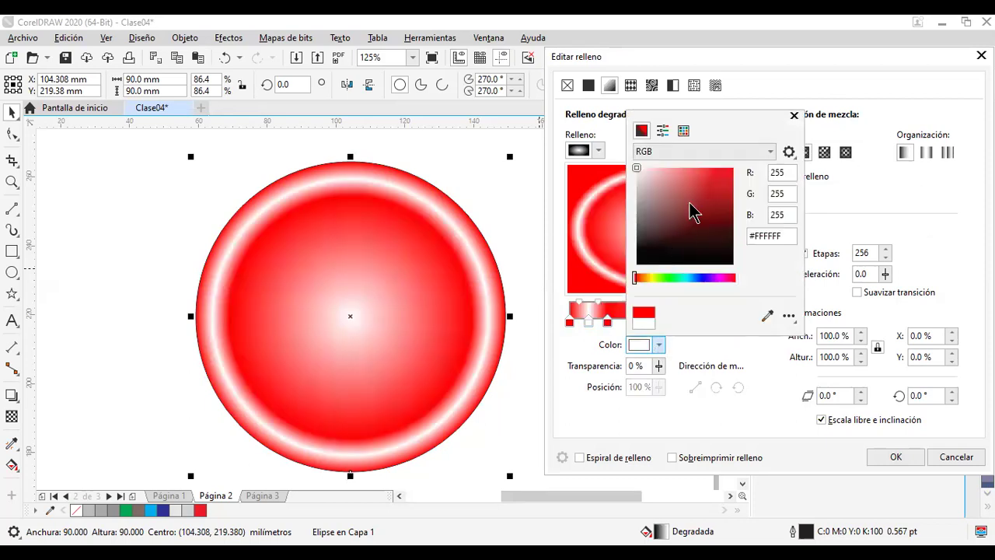
pyautogui.moveTo(692, 213); pyautogui.dragTo(922, 197)
pyautogui.click(957, 218)
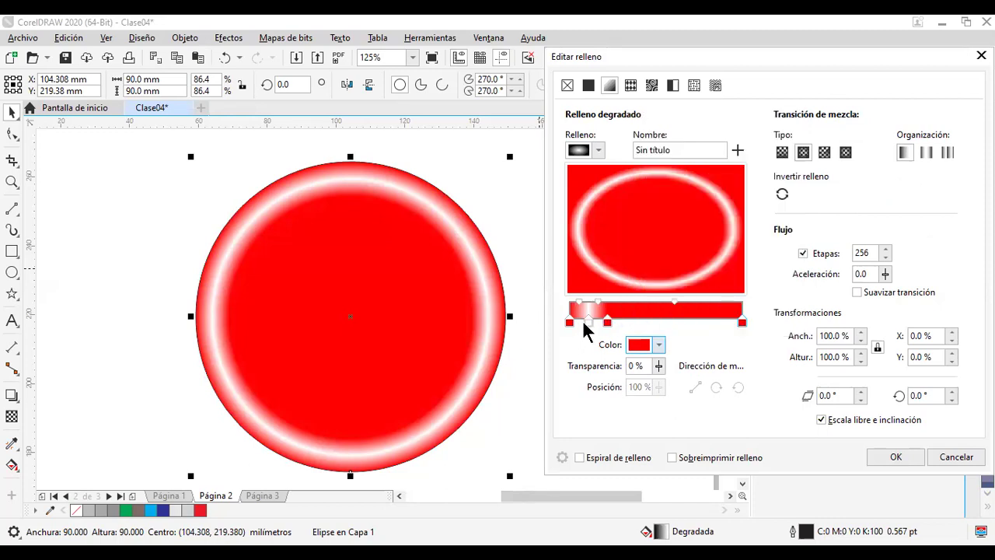
# Step: Shift the white stop slightly toward the edge, move the inner red stop to position 18%, and apply the fill
pyautogui.click(580, 317)
pyautogui.click(605, 321)
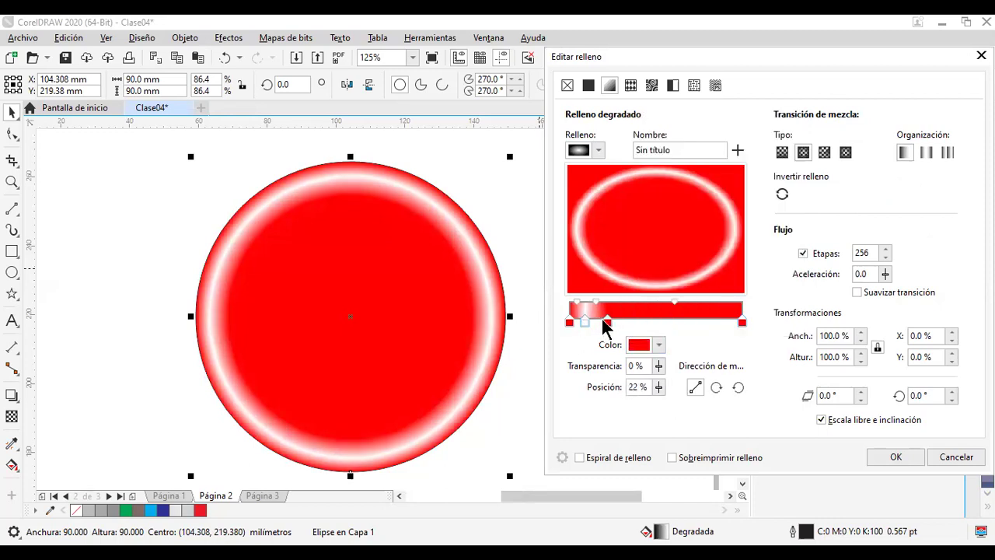
pyautogui.moveTo(597, 319); pyautogui.dragTo(598, 320)
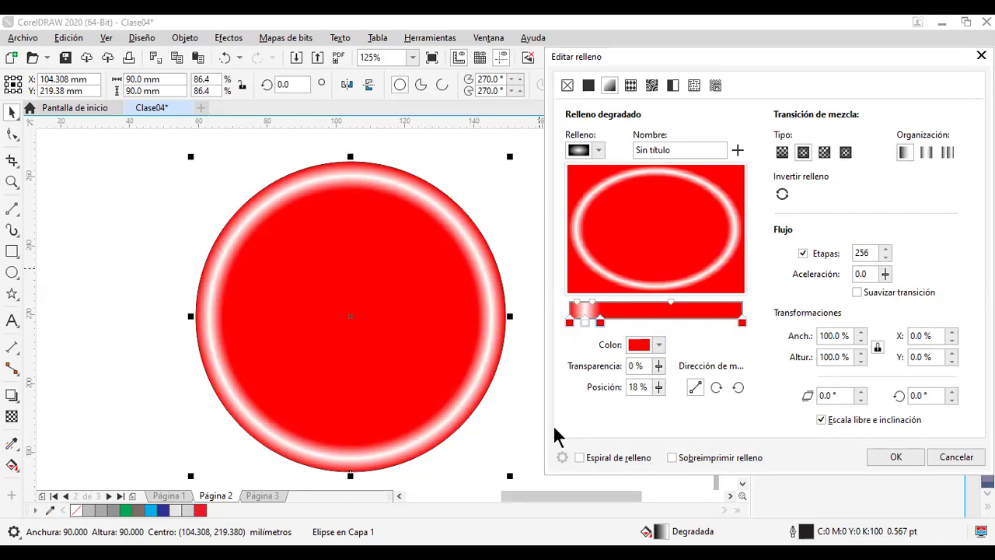
pyautogui.click(894, 456)
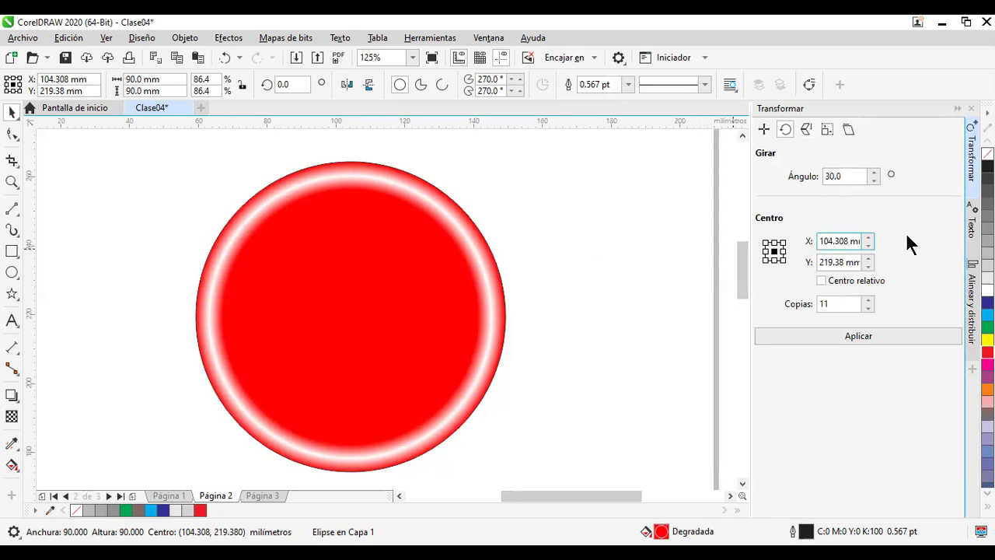
# Step: Remove the outline from the red gradient circle
pyautogui.click(440, 304)
pyautogui.rightClick(988, 153)
pyautogui.moveTo(556, 288); pyautogui.dragTo(505, 283)
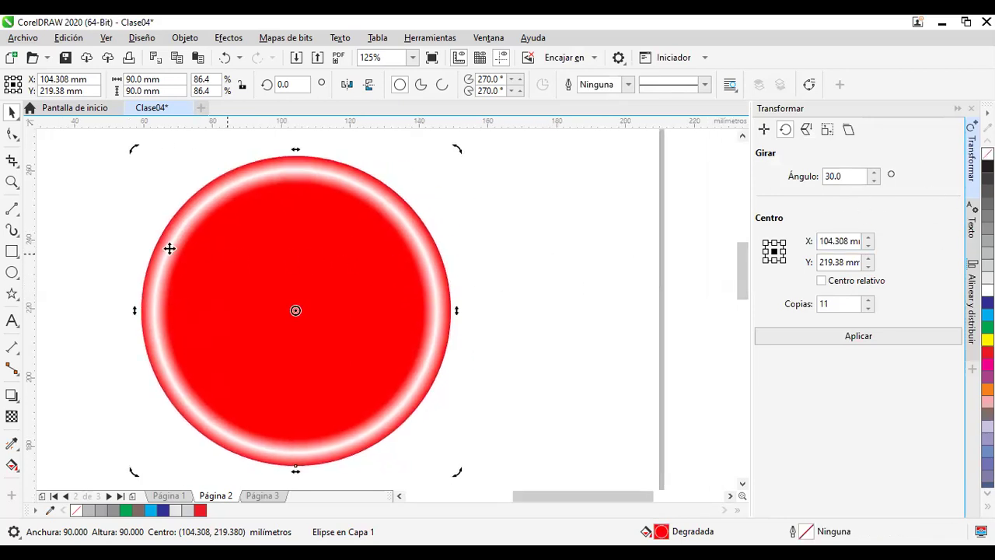
pyautogui.click(12, 273)
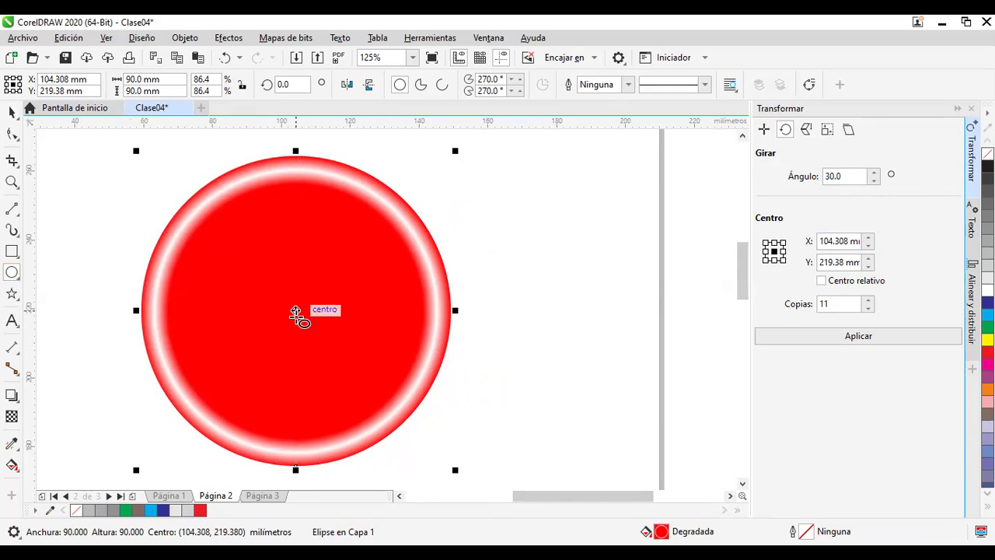
pyautogui.moveTo(296, 313); pyautogui.dragTo(434, 441)
pyautogui.press('ctrl')
pyautogui.press('Delete')
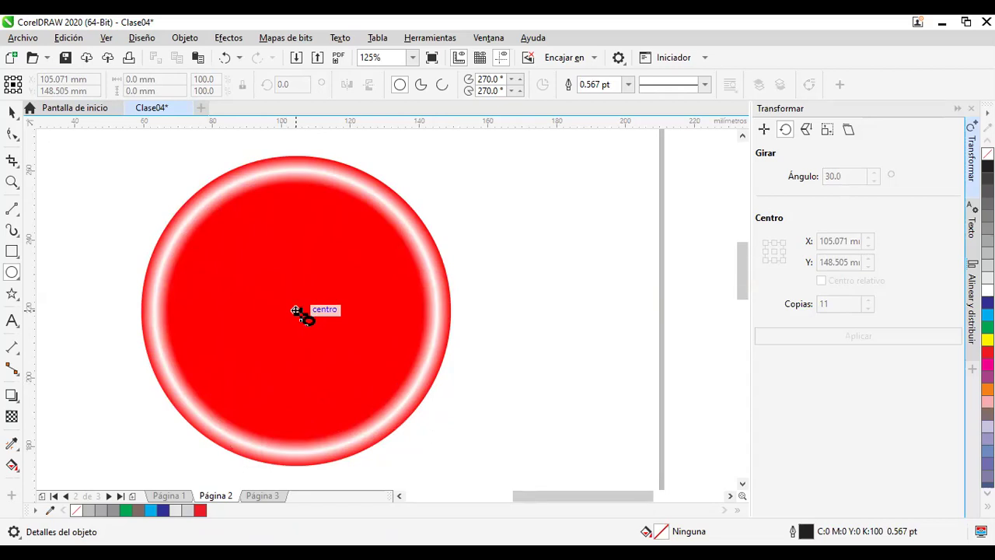
# Step: Draw a circle about 77 mm across from the red circle's centre and set its width and height to 78 mm
pyautogui.moveTo(297, 311); pyautogui.dragTo(429, 442)
pyautogui.press('ctrl')
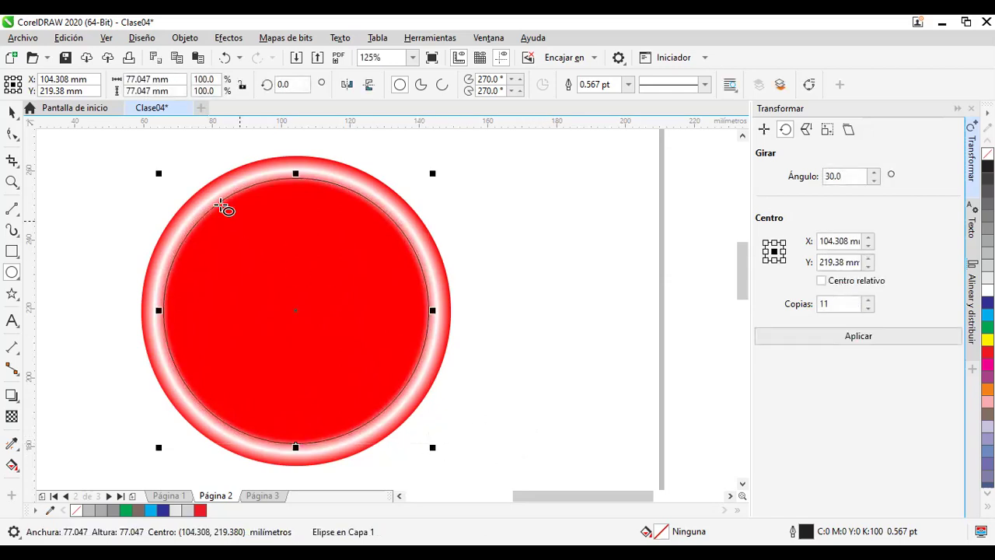
pyautogui.press('Tab')
pyautogui.write('78')
pyautogui.press('Tab')
pyautogui.write('78')
pyautogui.press('Return')
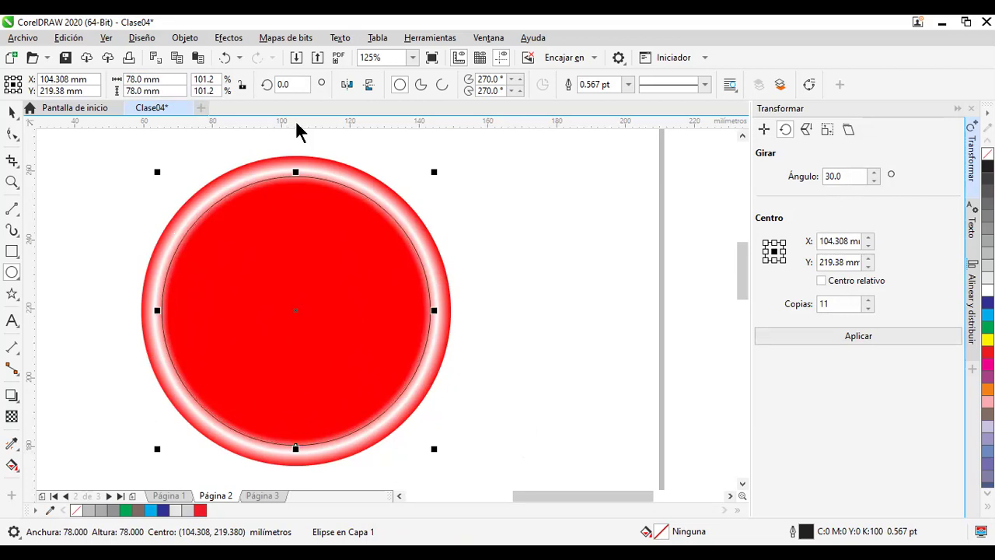
# Step: Move the 78 mm circle aside, then shift the red circle's white gradient stop slightly outward and the inner red stop to 16%
pyautogui.click(11, 112)
pyautogui.moveTo(284, 303); pyautogui.dragTo(640, 282)
pyautogui.click(393, 359)
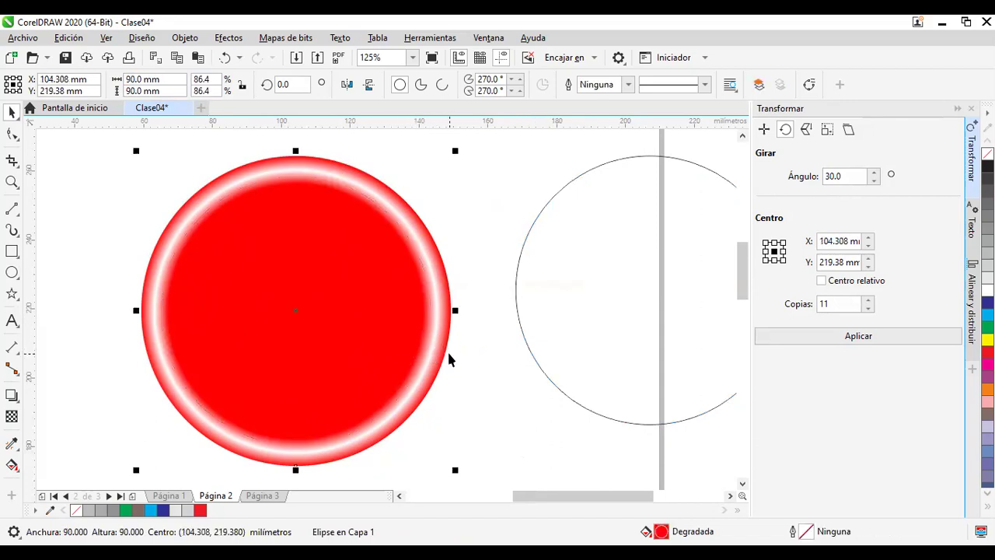
pyautogui.press('F11')
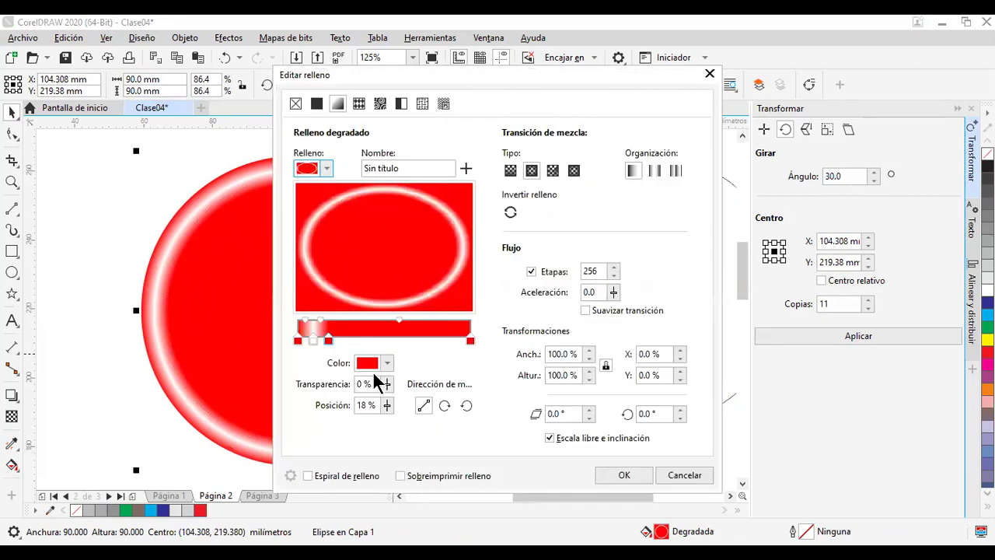
pyautogui.click(310, 341)
pyautogui.moveTo(309, 342); pyautogui.dragTo(323, 341)
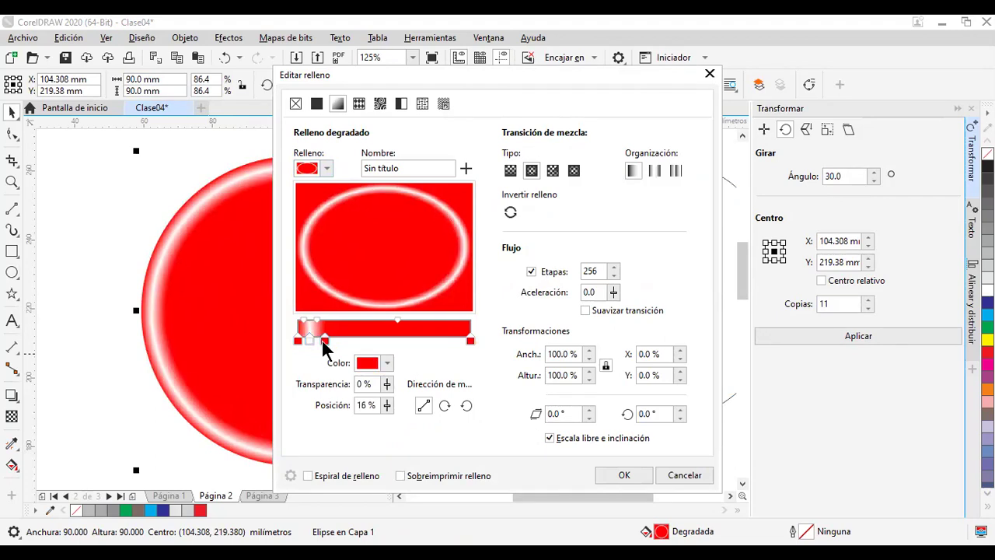
pyautogui.click(631, 478)
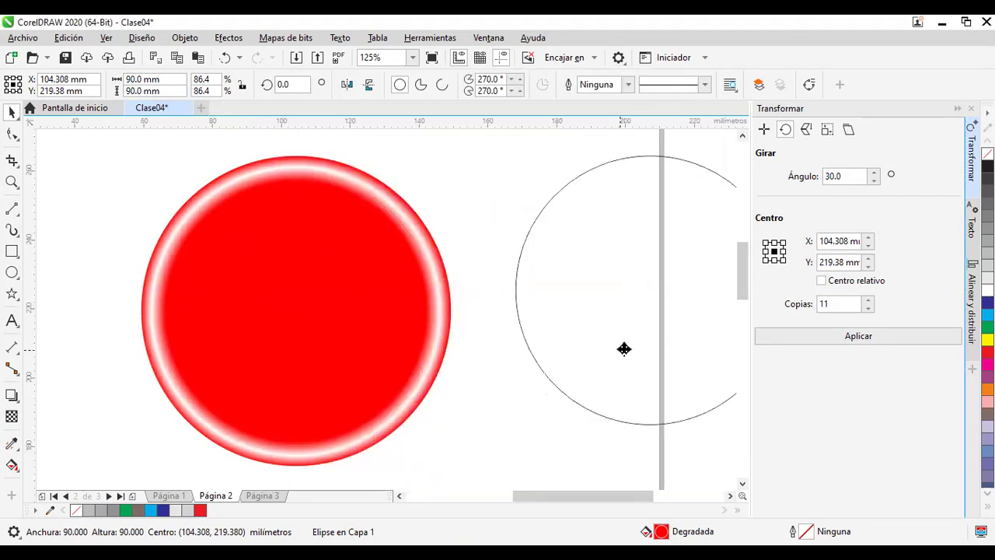
# Step: Centre the unfilled 78 mm circle on the red circle and give it an elliptical fountain fill
pyautogui.click(649, 293)
pyautogui.moveTo(648, 293); pyautogui.dragTo(296, 311)
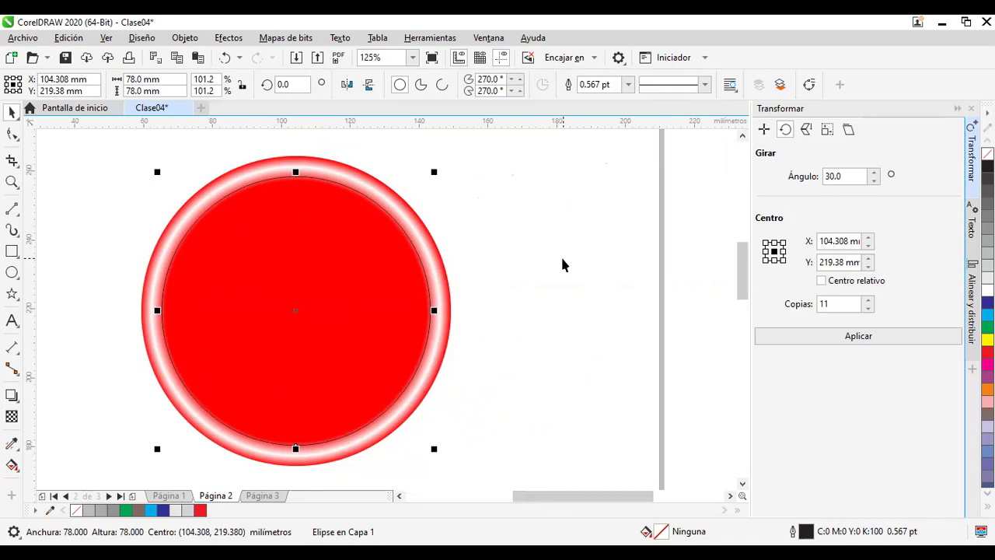
pyautogui.press('F11')
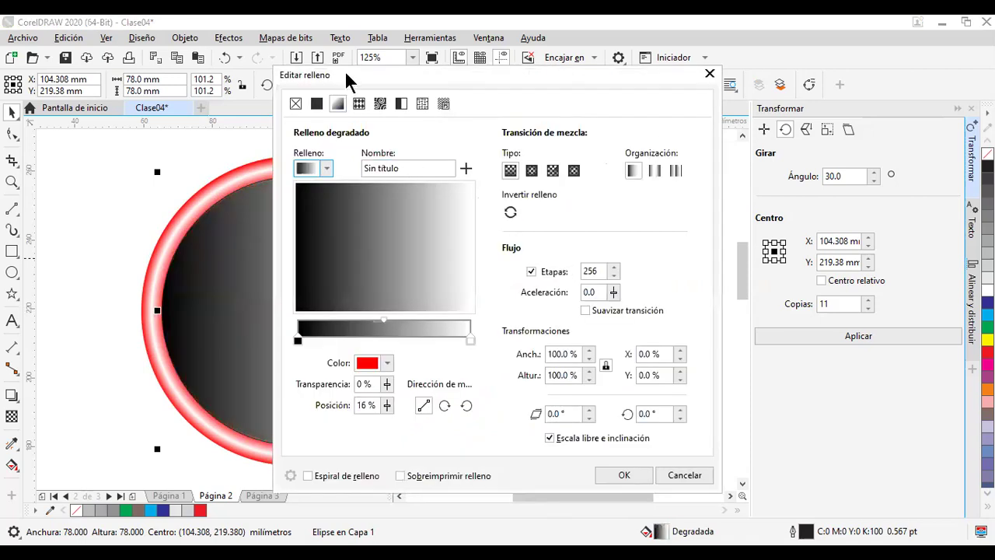
pyautogui.moveTo(349, 67); pyautogui.dragTo(540, 59)
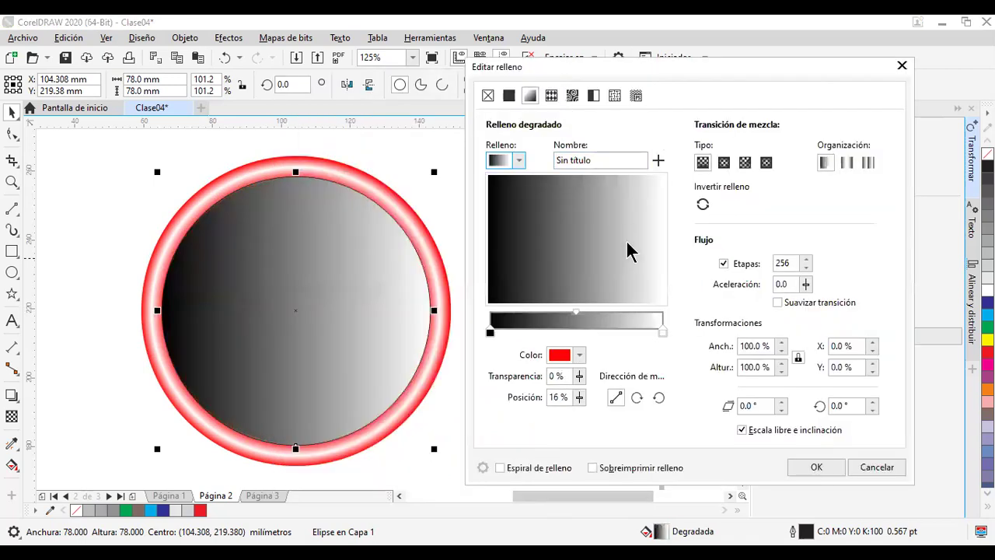
pyautogui.click(723, 163)
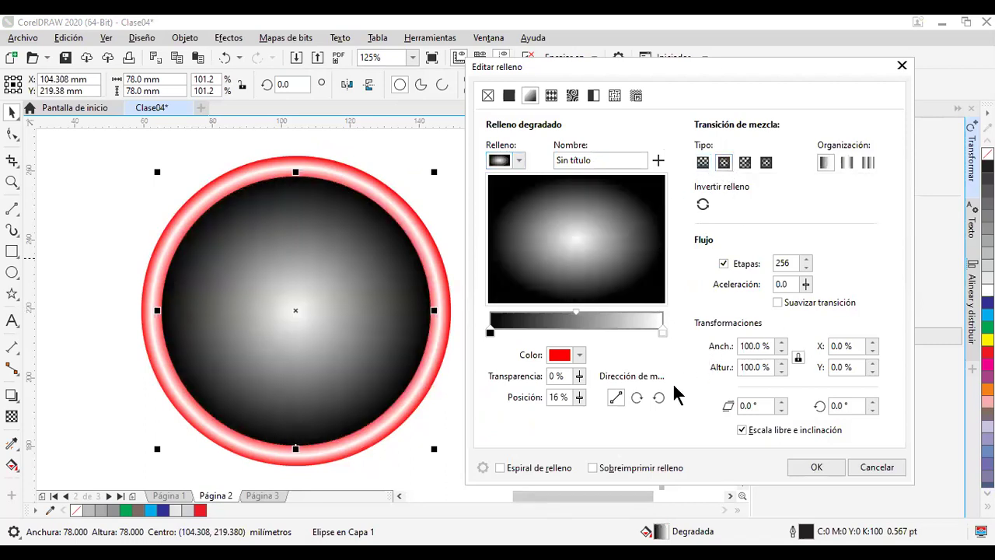
# Step: Set the outer stop of the inner circle's gradient to pale yellow #F7FCC2
pyautogui.click(489, 332)
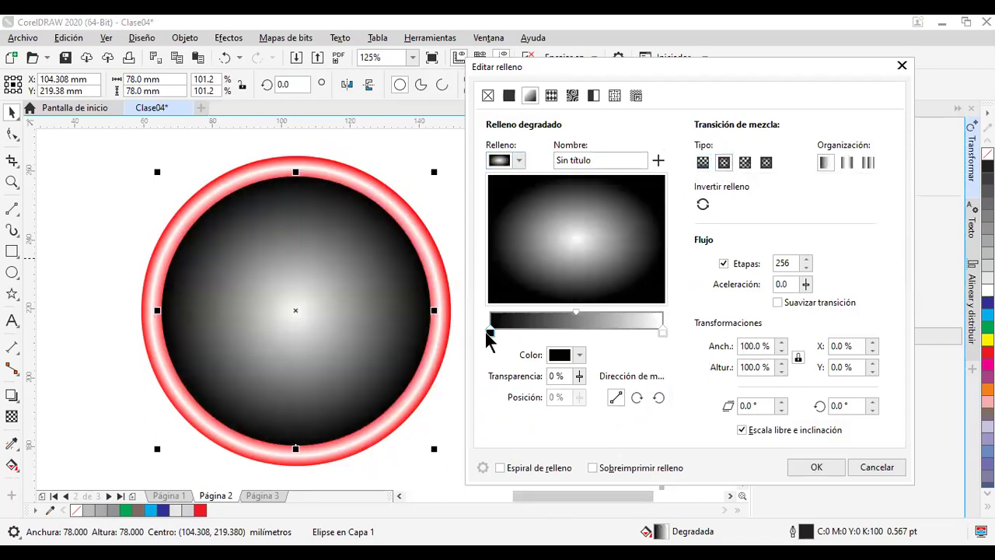
pyautogui.click(578, 355)
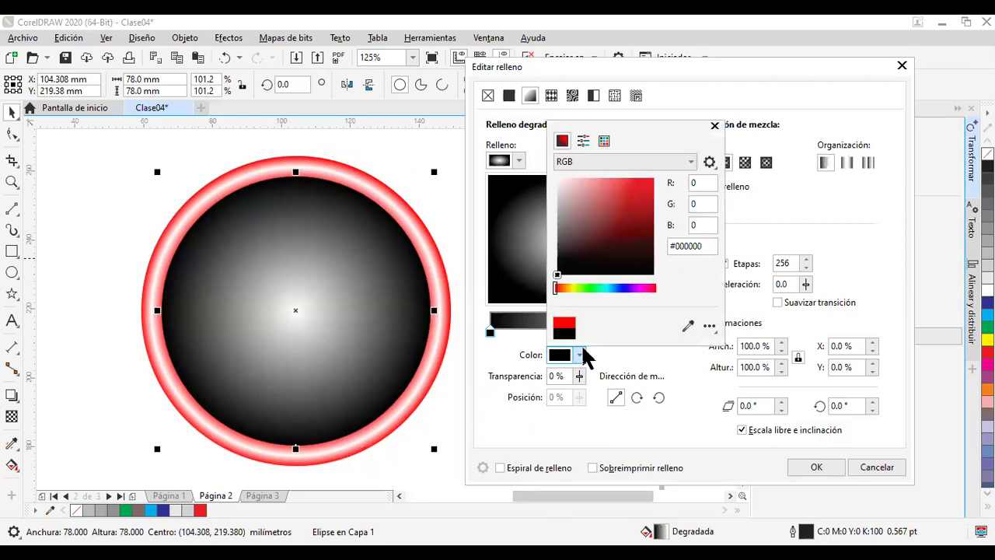
pyautogui.click(575, 286)
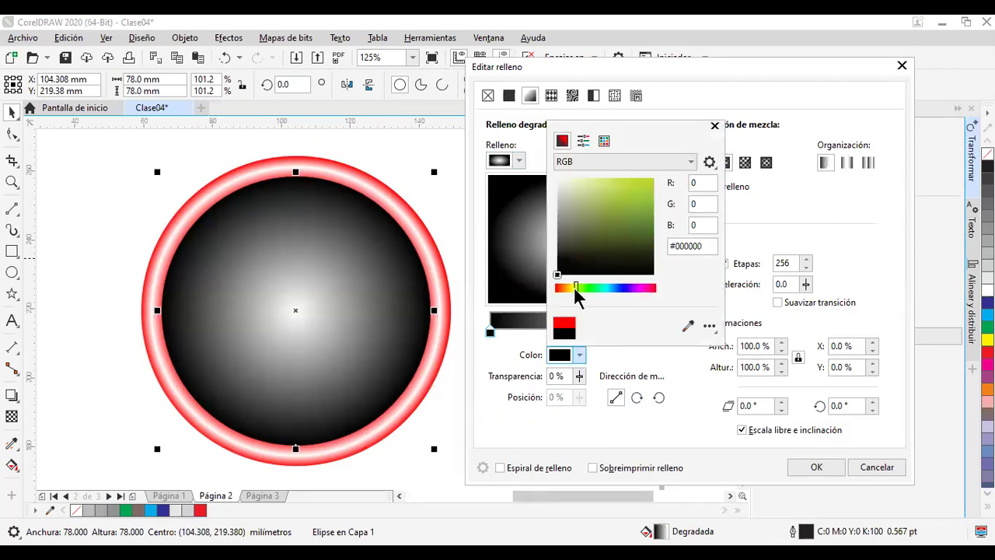
pyautogui.moveTo(573, 288); pyautogui.dragTo(572, 288)
pyautogui.moveTo(599, 204)
pyautogui.mouseDown()
pyautogui.moveTo(602, 183)
pyautogui.moveTo(640, 187)
pyautogui.moveTo(580, 183)
pyautogui.mouseUp()
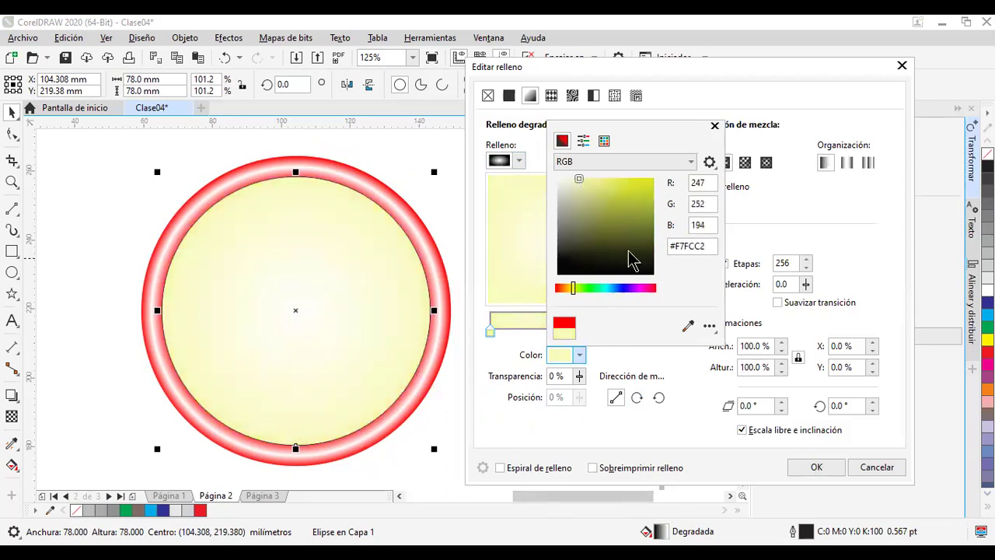
pyautogui.click(801, 233)
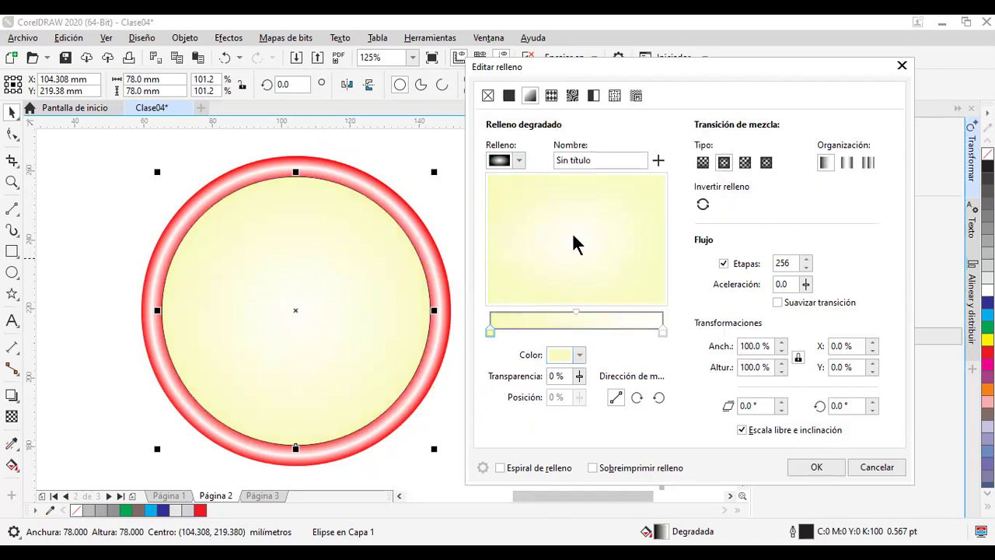
# Step: Offset the inner circle's gradient centre to X 18% and Y 20%, apply the fill, and remove the circle's outline
pyautogui.moveTo(595, 219); pyautogui.dragTo(617, 222)
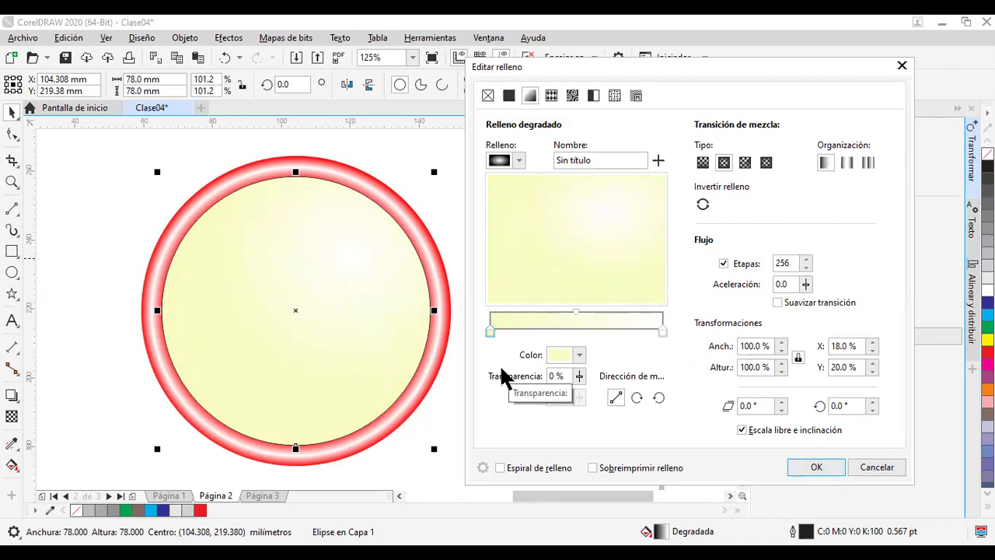
pyautogui.click(811, 469)
pyautogui.press('Escape')
pyautogui.click(364, 364)
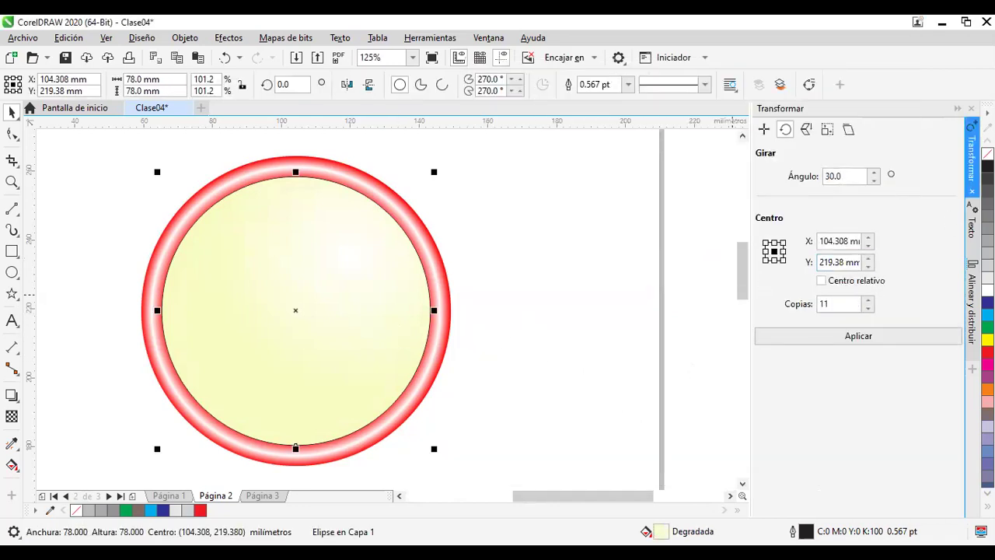
pyautogui.press('Escape')
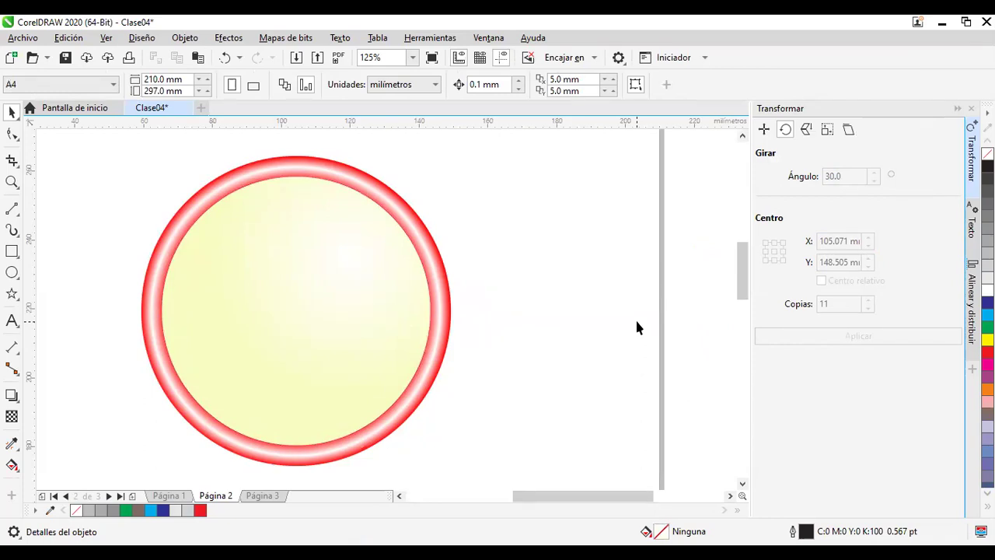
# Step: Draw a narrow upright rectangle about 2.3 mm wide and 8.5 mm high on the blank area outside the circle
pyautogui.moveTo(556, 267); pyautogui.dragTo(633, 274)
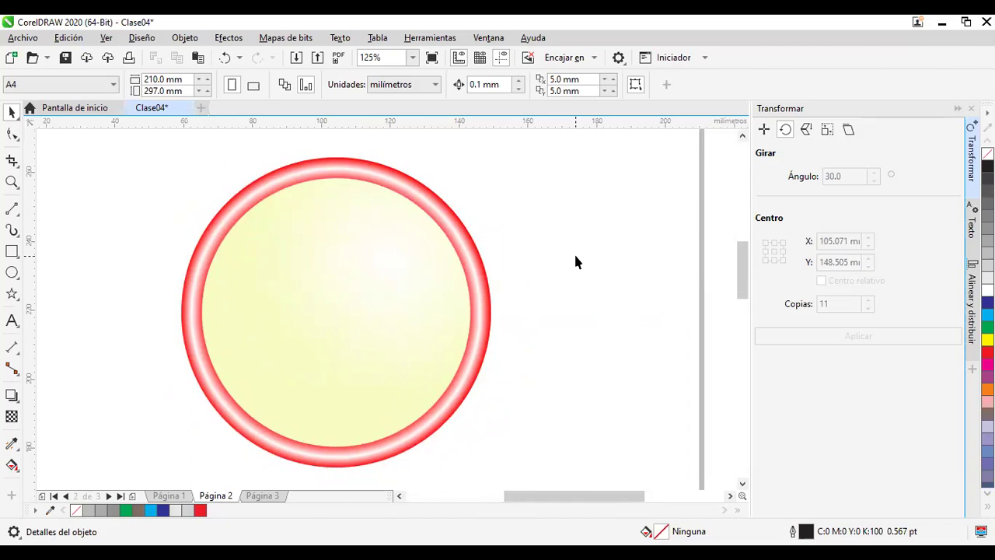
pyautogui.moveTo(569, 265); pyautogui.dragTo(630, 255)
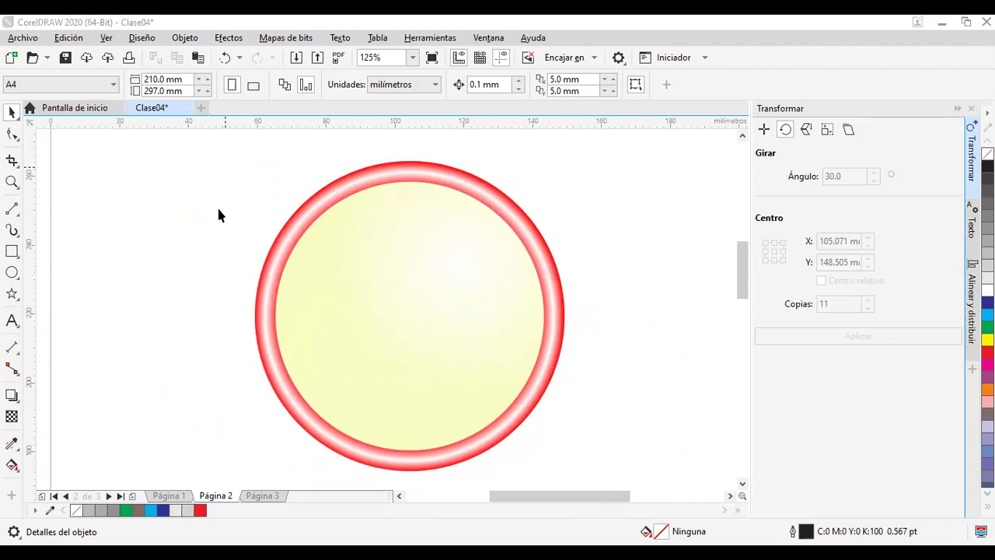
pyautogui.moveTo(205, 200); pyautogui.dragTo(199, 200)
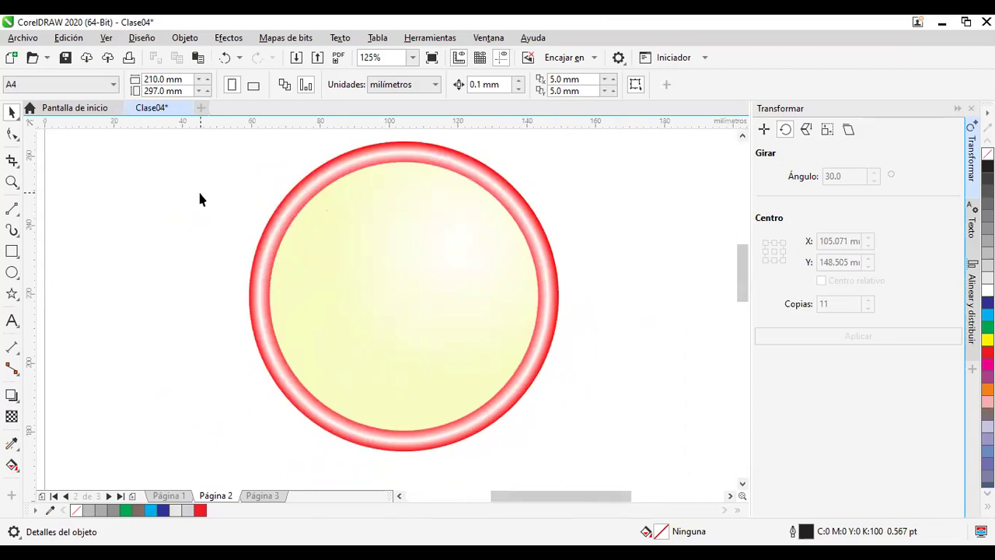
pyautogui.moveTo(232, 135); pyautogui.dragTo(119, 374)
pyautogui.click(12, 251)
pyautogui.moveTo(614, 173); pyautogui.dragTo(626, 205)
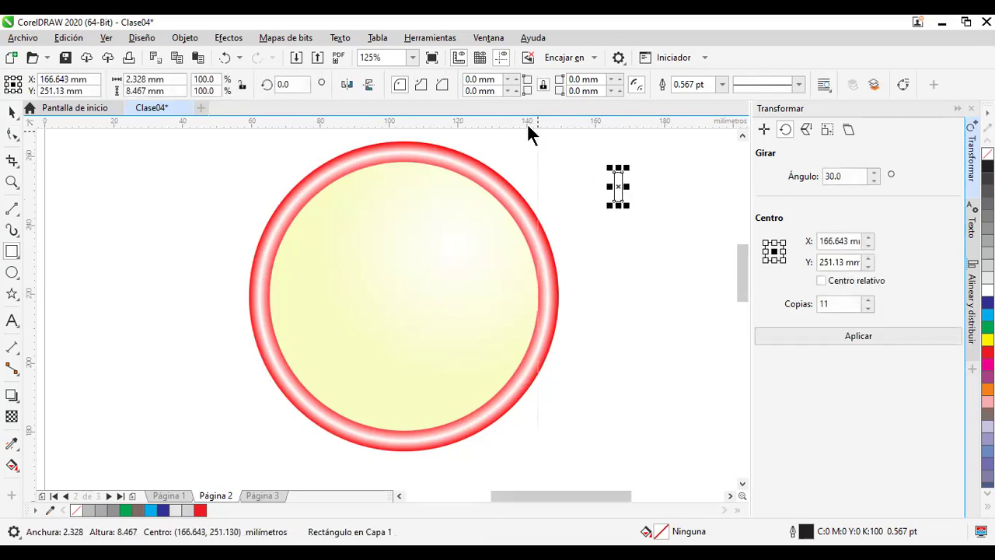
# Step: Try a 10 mm radius on all corners of the narrow rectangle, and undo it
pyautogui.doubleClick(472, 91)
pyautogui.write('10')
pyautogui.press('Return')
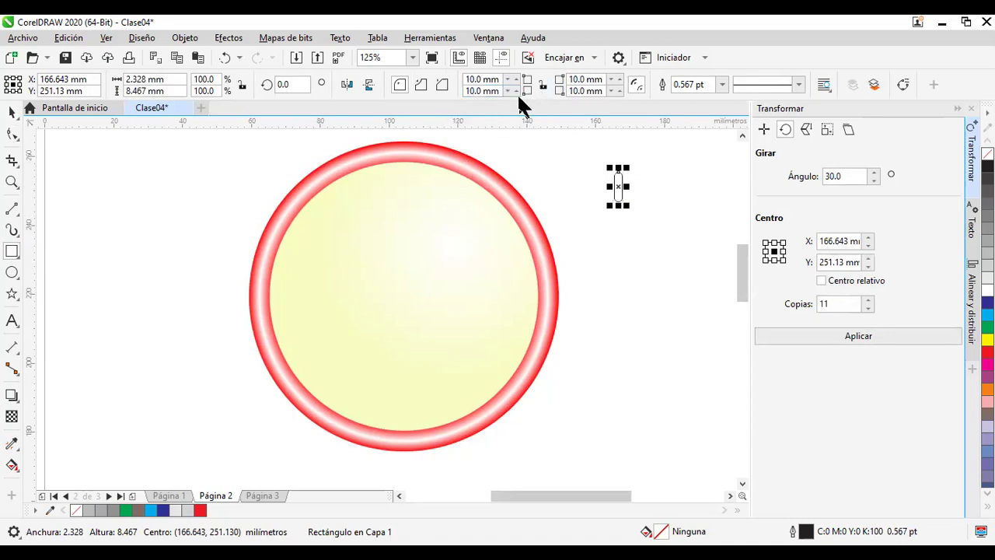
pyautogui.click(543, 86)
pyautogui.hotkey('ctrl', 'z')
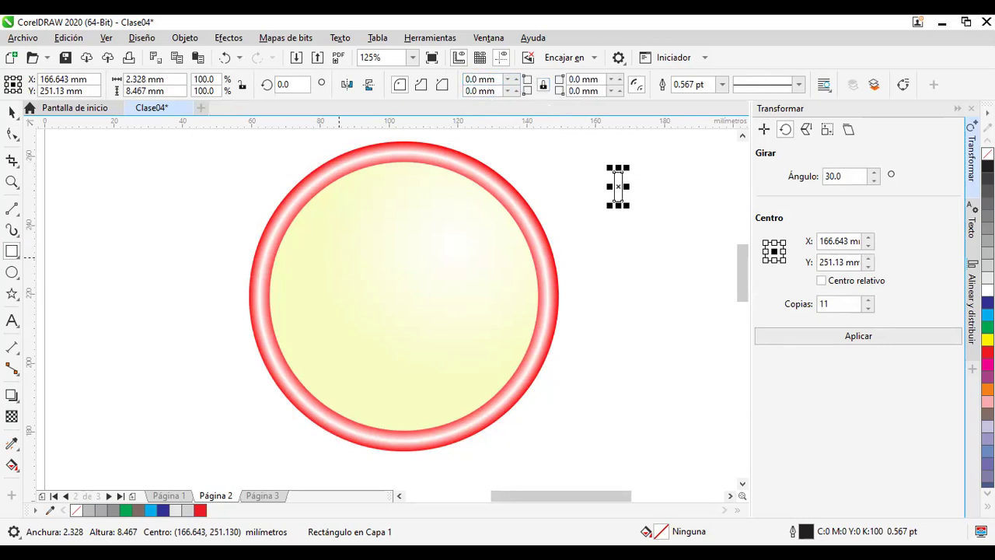
# Step: Round only the two bottom corners of the narrow rectangle with a 10 mm radius
pyautogui.doubleClick(477, 91)
pyautogui.write('10')
pyautogui.press('Return')
pyautogui.doubleClick(579, 90)
pyautogui.write('10')
pyautogui.press('Return')
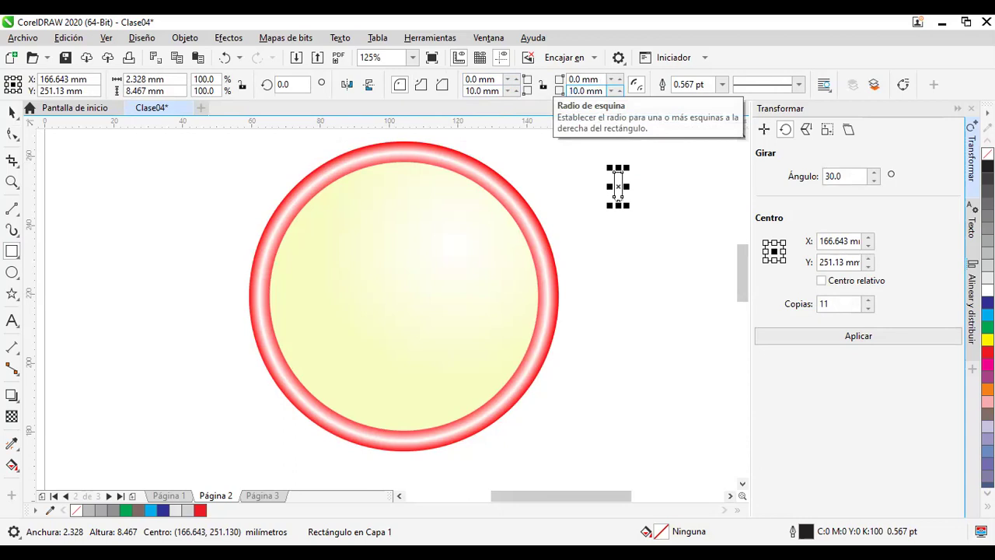
# Step: Move the narrow rectangle to the top centre of the yellow circle, with its flat end against the red rim
pyautogui.click(12, 112)
pyautogui.click(636, 270)
pyautogui.moveTo(618, 187); pyautogui.dragTo(407, 178)
pyautogui.click(626, 161)
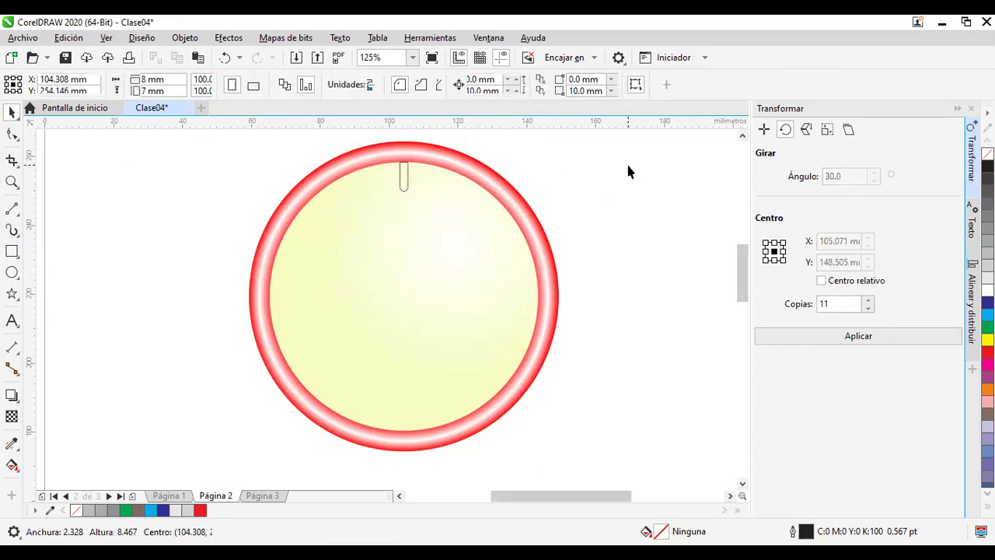
# Step: Fill the narrow rectangle with red and remove its outline
pyautogui.click(408, 185)
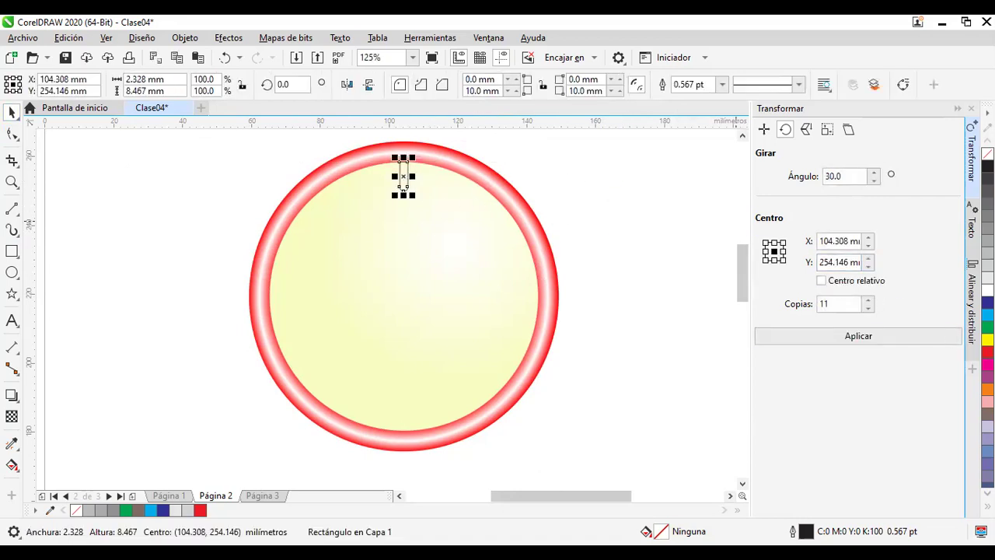
pyautogui.click(987, 351)
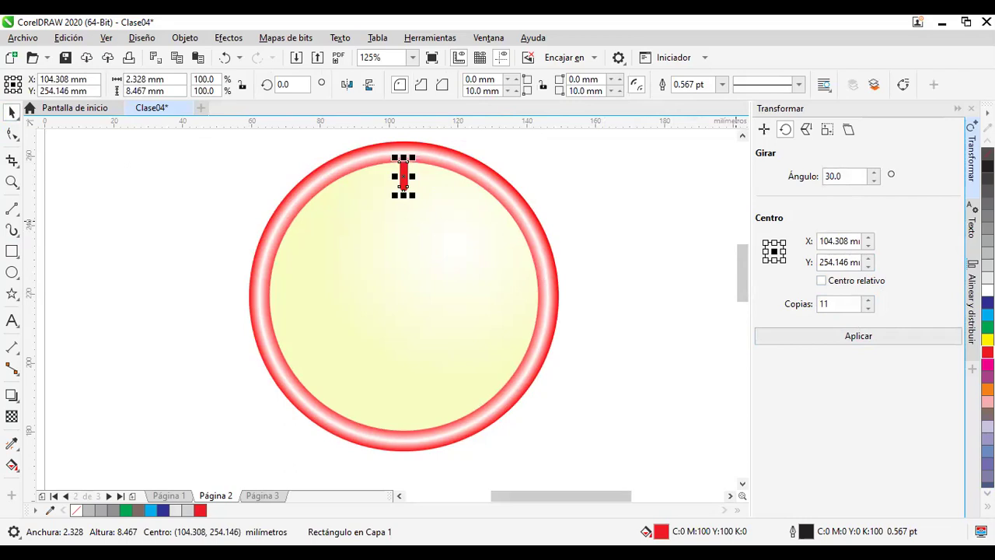
pyautogui.click(596, 207)
pyautogui.moveTo(596, 207); pyautogui.dragTo(559, 226)
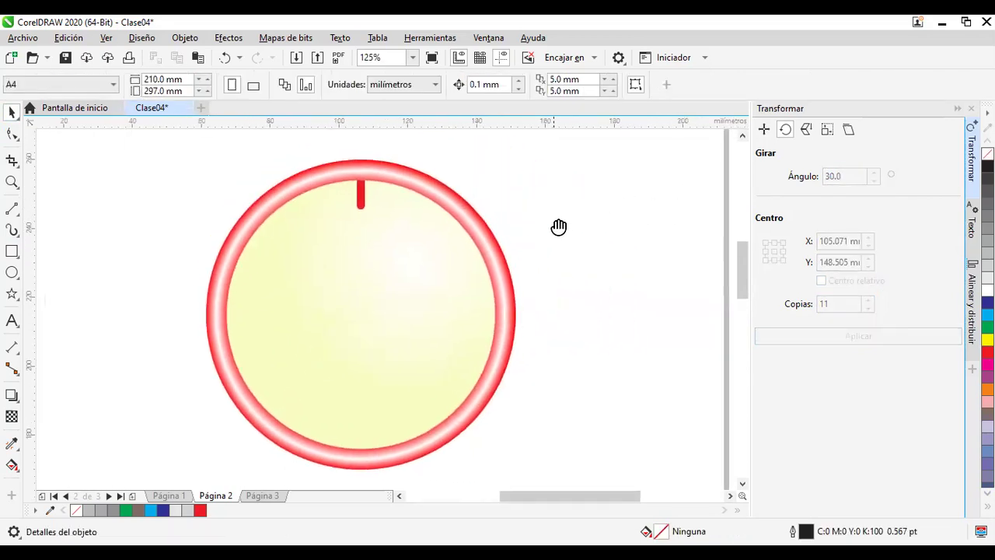
# Step: Give the narrow rectangle a linear fountain fill whose first stop is grey C57 M49 Y48 K15
pyautogui.click(364, 204)
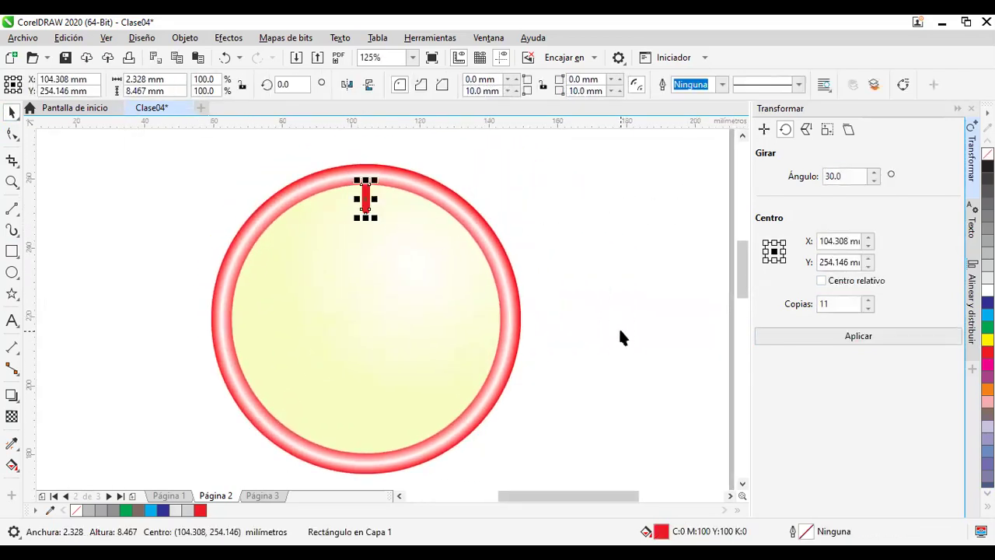
pyautogui.press('F11')
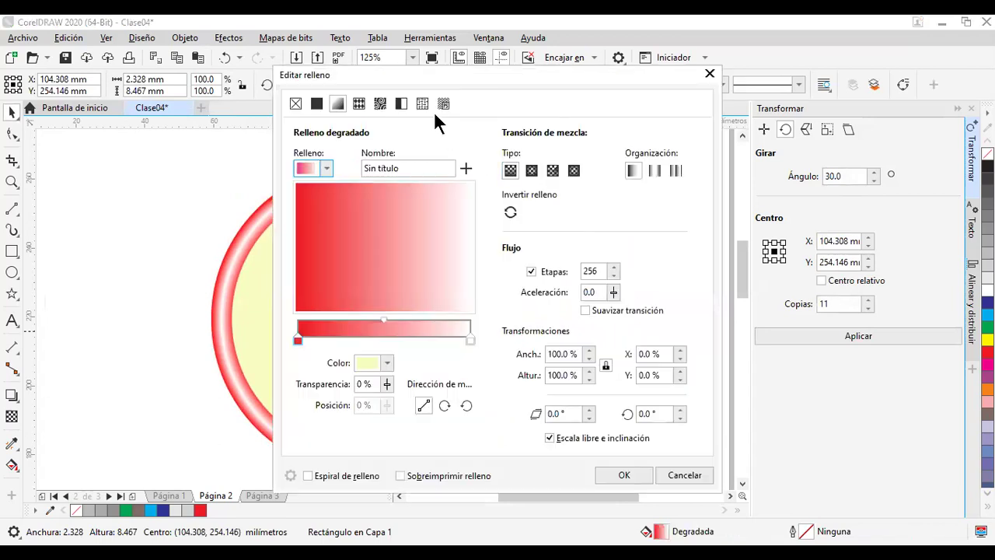
pyautogui.moveTo(389, 73); pyautogui.dragTo(673, 50)
pyautogui.click(582, 317)
pyautogui.click(670, 340)
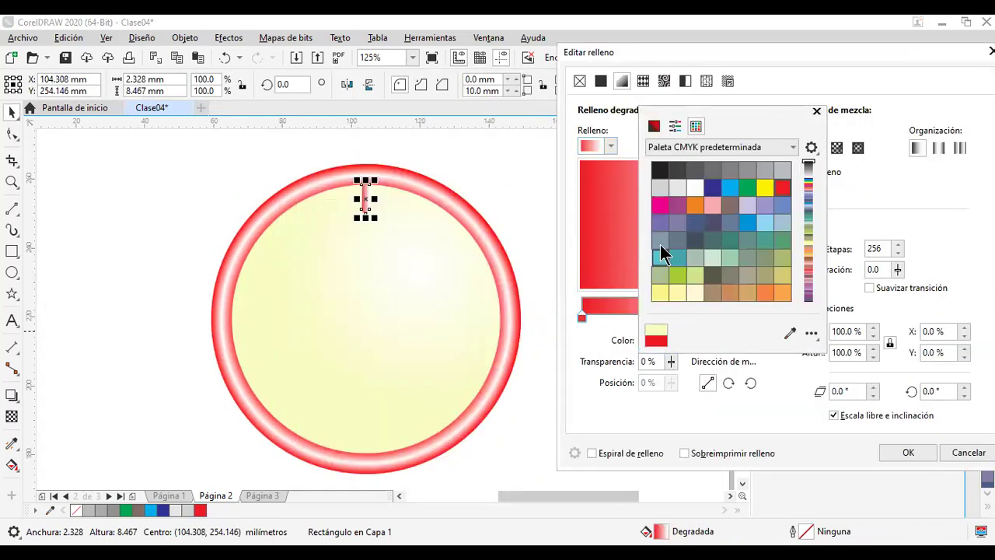
pyautogui.click(654, 126)
pyautogui.moveTo(661, 215)
pyautogui.mouseDown()
pyautogui.moveTo(631, 220)
pyautogui.moveTo(633, 206)
pyautogui.moveTo(631, 216)
pyautogui.mouseUp()
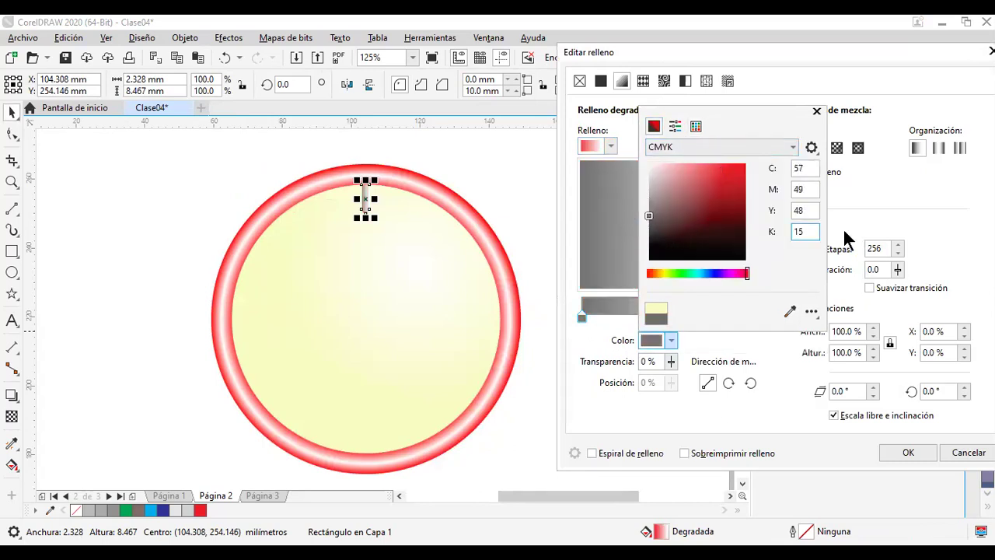
pyautogui.click(759, 314)
# Step: Set the end stop of the rectangle's gradient to light grey #E8E8E8 and apply the fill
pyautogui.click(754, 316)
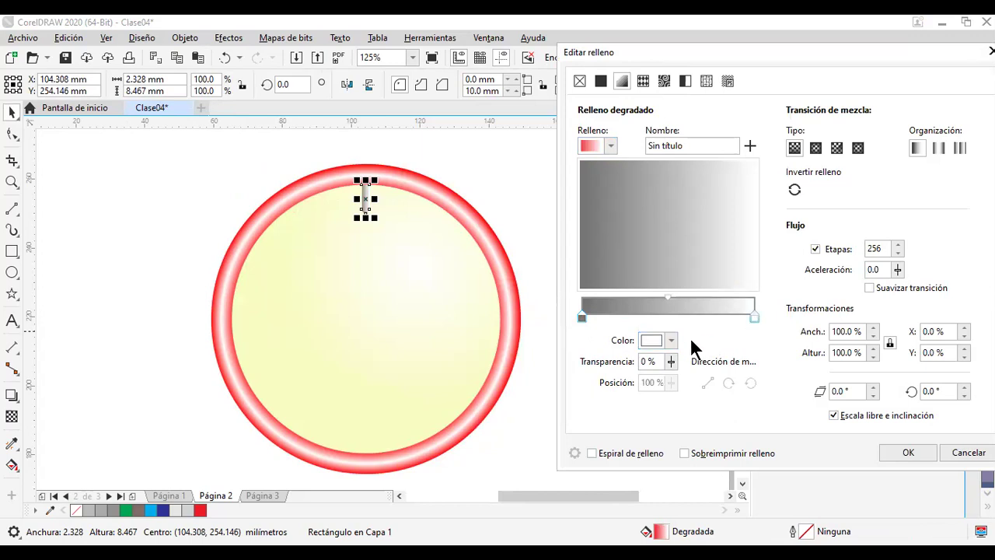
pyautogui.click(672, 340)
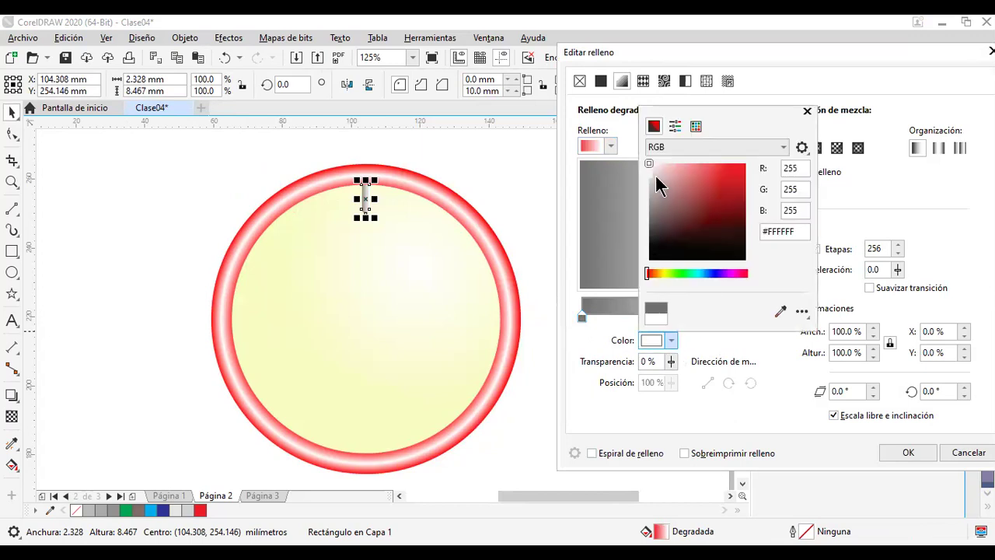
pyautogui.moveTo(660, 237); pyautogui.dragTo(643, 170)
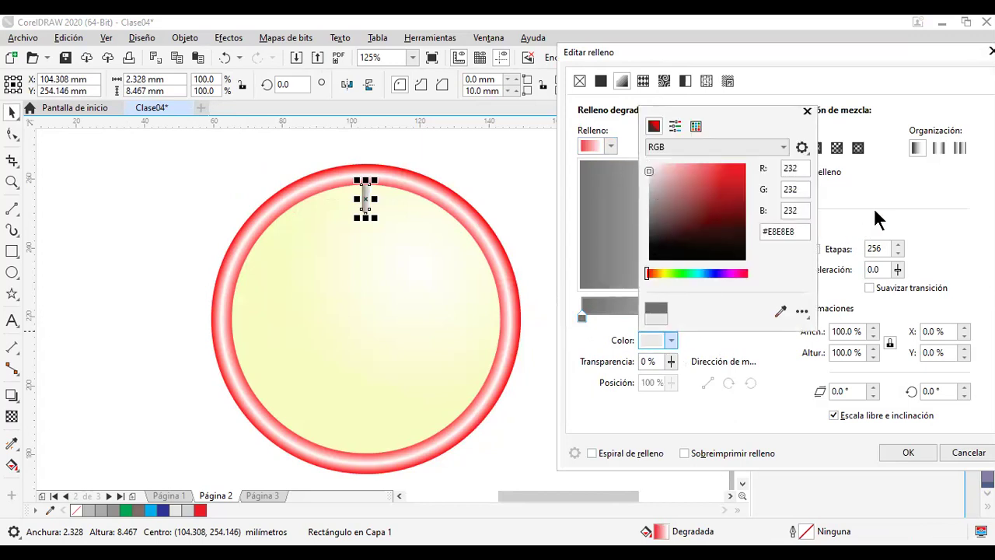
pyautogui.click(904, 452)
pyautogui.click(606, 339)
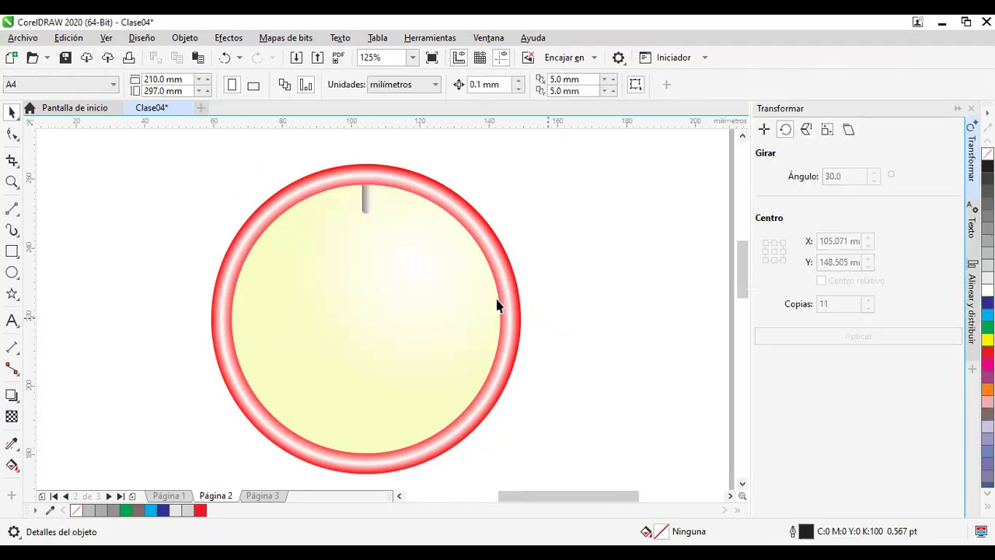
# Step: Shorten the grey rectangle to about 6.2 mm high by raising its rounded end
pyautogui.click(365, 200)
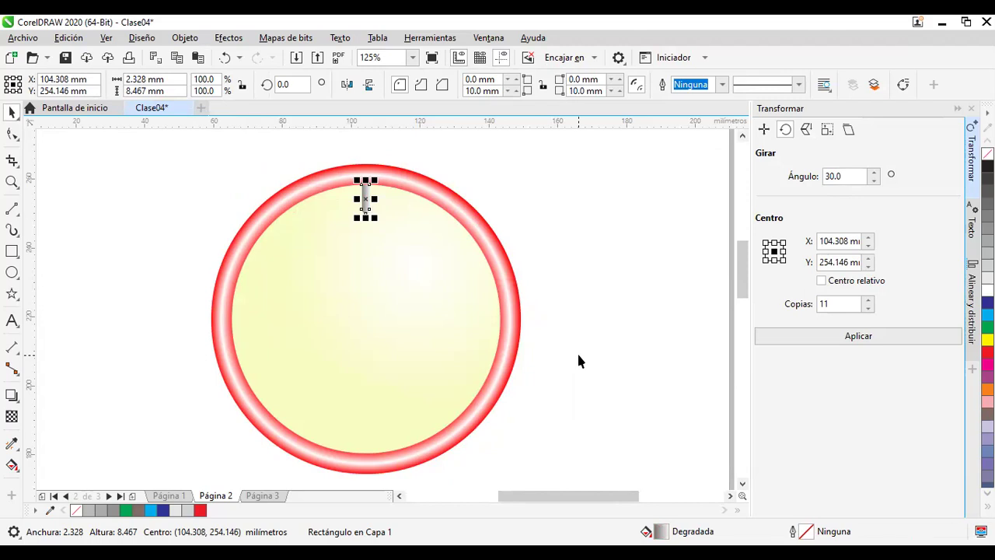
pyautogui.scroll(1, 336, 228)
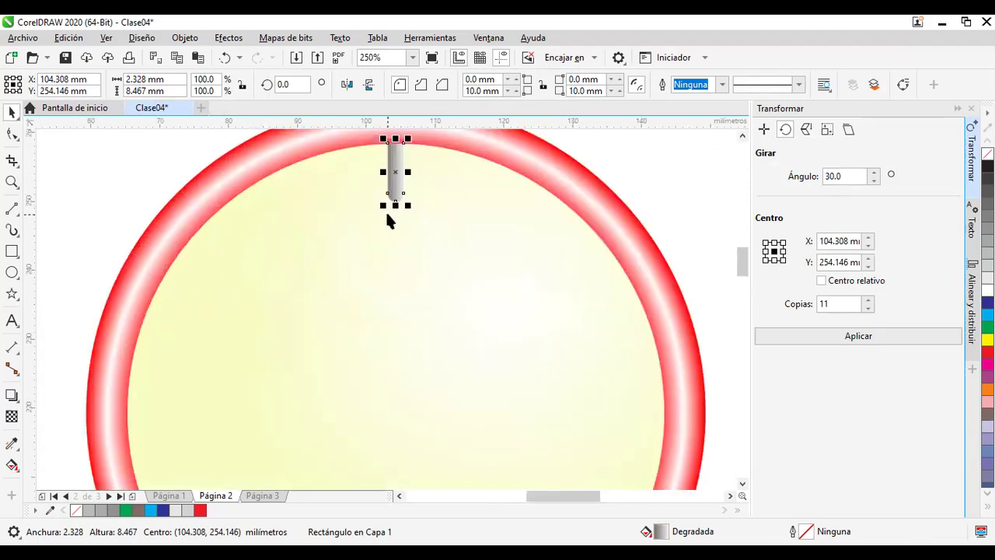
pyautogui.moveTo(394, 206); pyautogui.dragTo(396, 192)
pyautogui.scroll(-1, 396, 195)
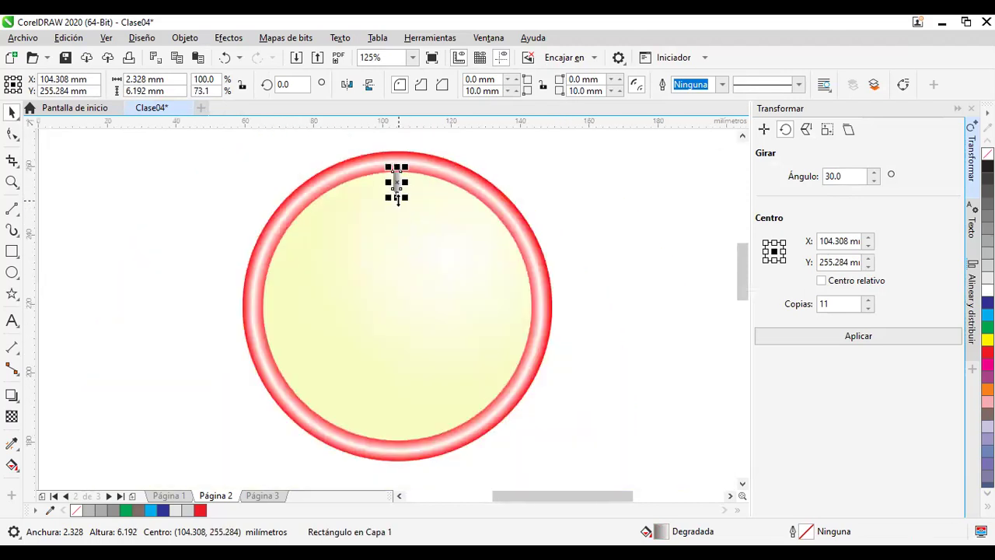
pyautogui.click(531, 166)
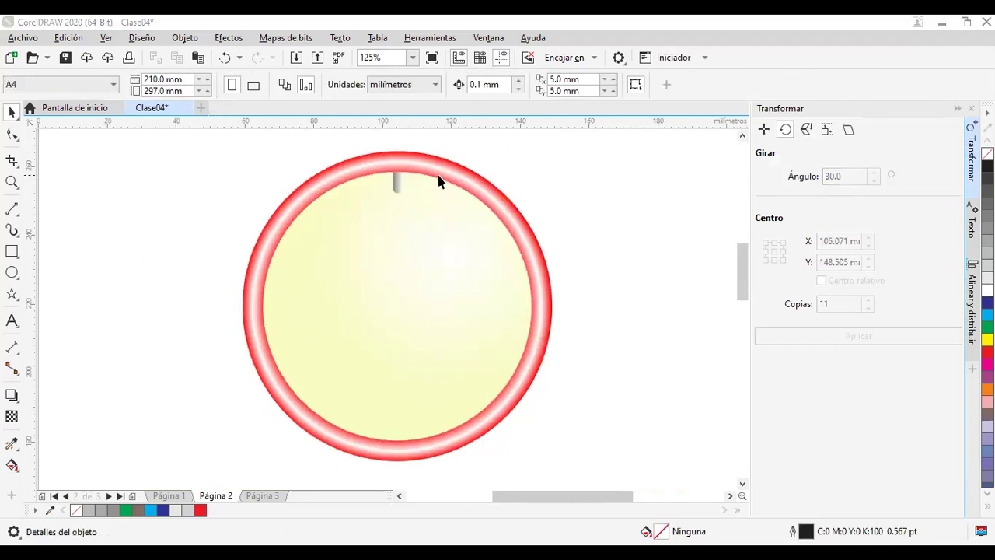
# Step: Lengthen the grey rectangle by extending its rounded end downward
pyautogui.click(396, 186)
pyautogui.moveTo(396, 193); pyautogui.dragTo(397, 204)
pyautogui.click(602, 194)
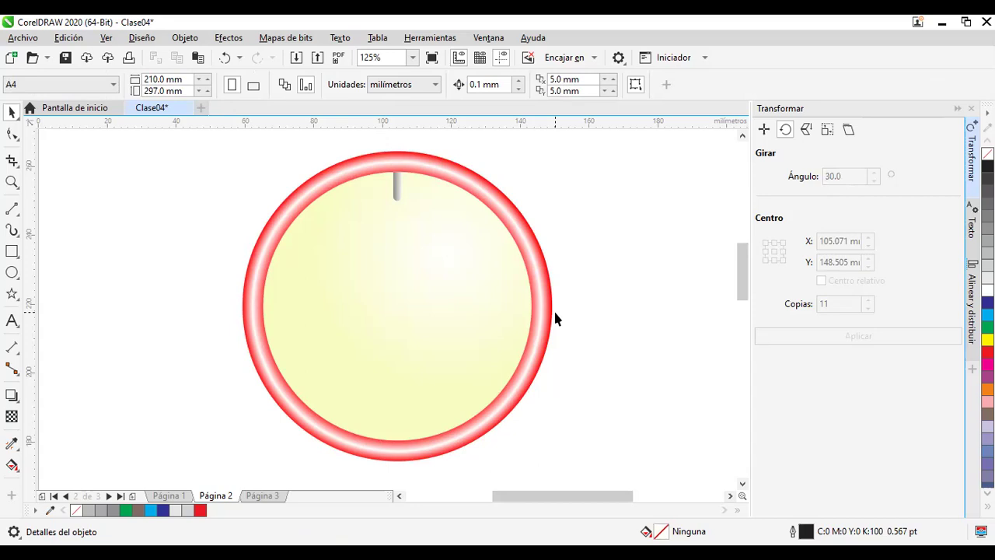
# Step: Select both circles and the grey rectangle and align their centres horizontally on a common vertical axis
pyautogui.moveTo(183, 137); pyautogui.dragTo(620, 477)
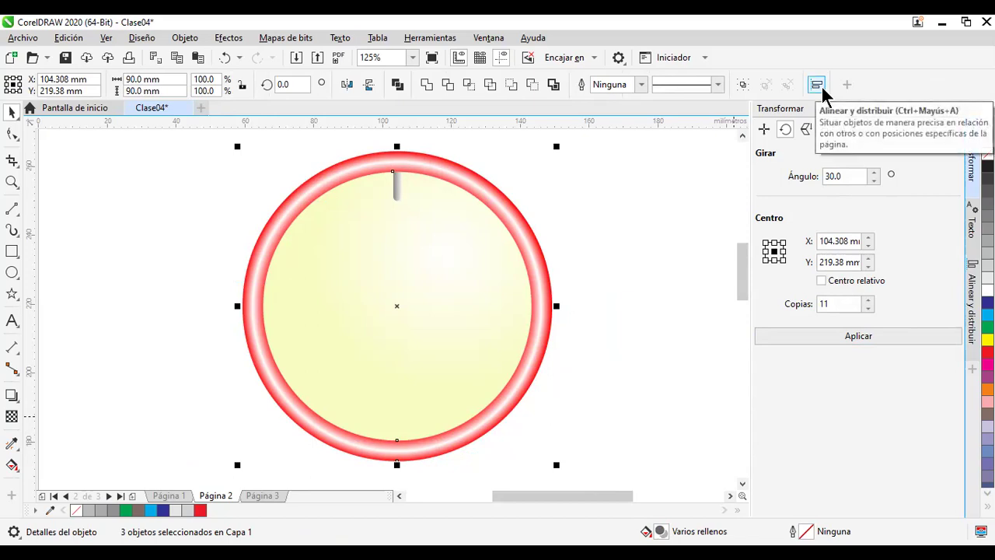
pyautogui.click(972, 311)
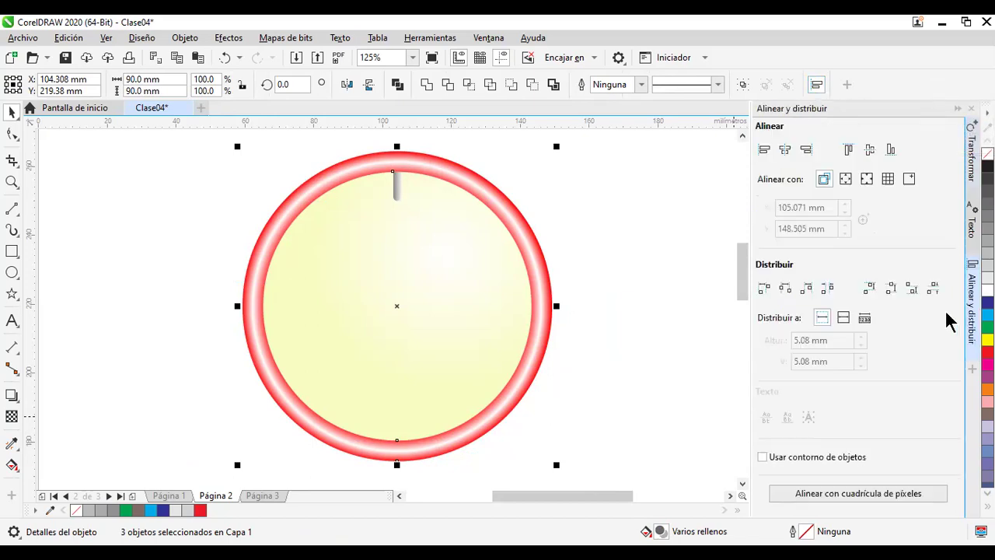
pyautogui.click(785, 149)
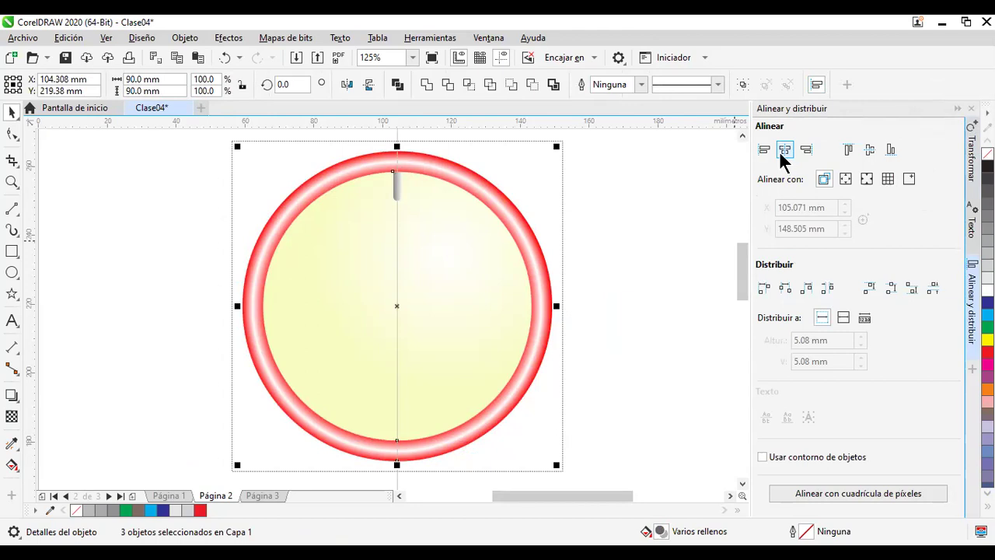
# Step: Select the grey mark on the clock face and move its rotation centre to the centre of the circles
pyautogui.click(654, 222)
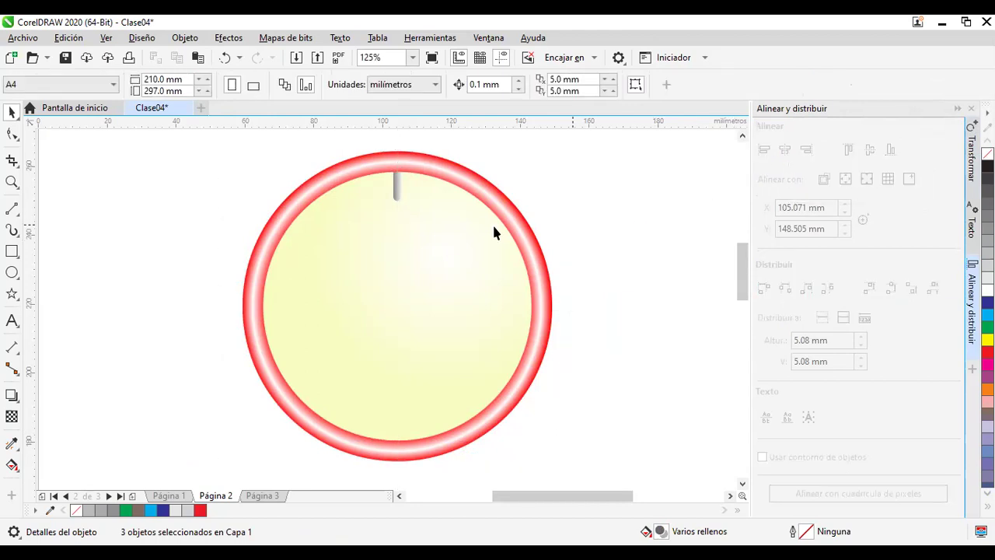
pyautogui.click(397, 194)
pyautogui.click(396, 195)
pyautogui.moveTo(396, 188); pyautogui.dragTo(397, 306)
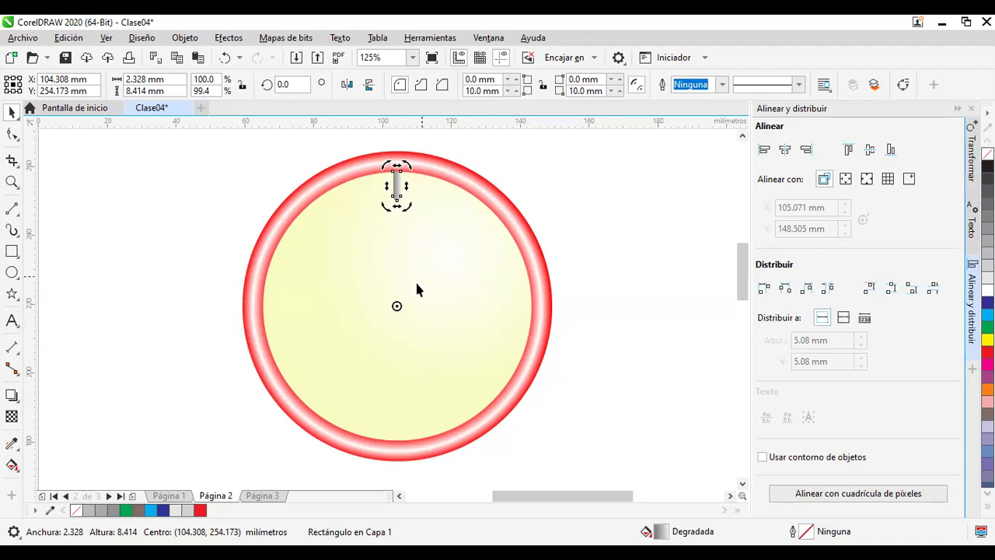
pyautogui.click(397, 305)
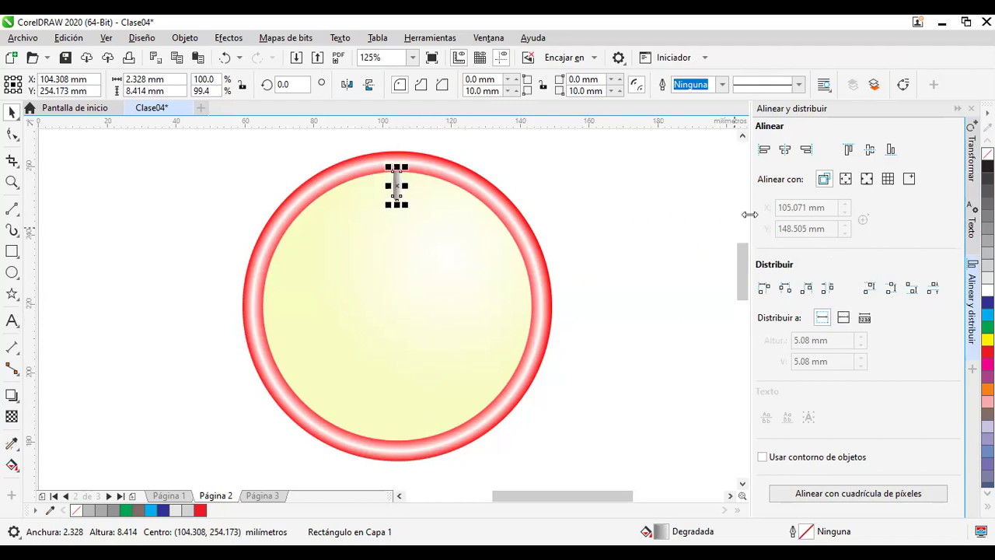
# Step: Rotate the grey mark around the clock's centre by 360/12 degrees with 11 copies
pyautogui.click(483, 43)
pyautogui.moveTo(577, 240)
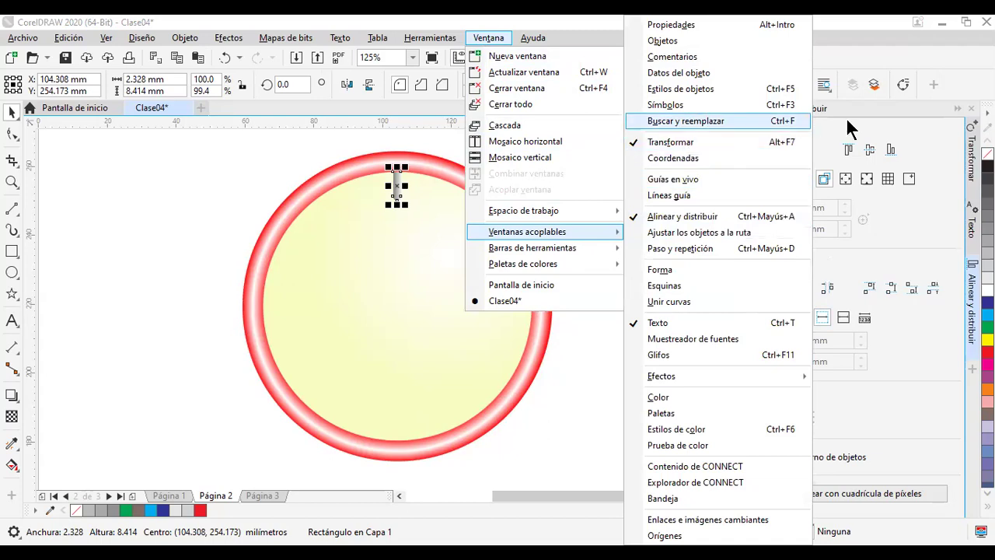
pyautogui.click(871, 52)
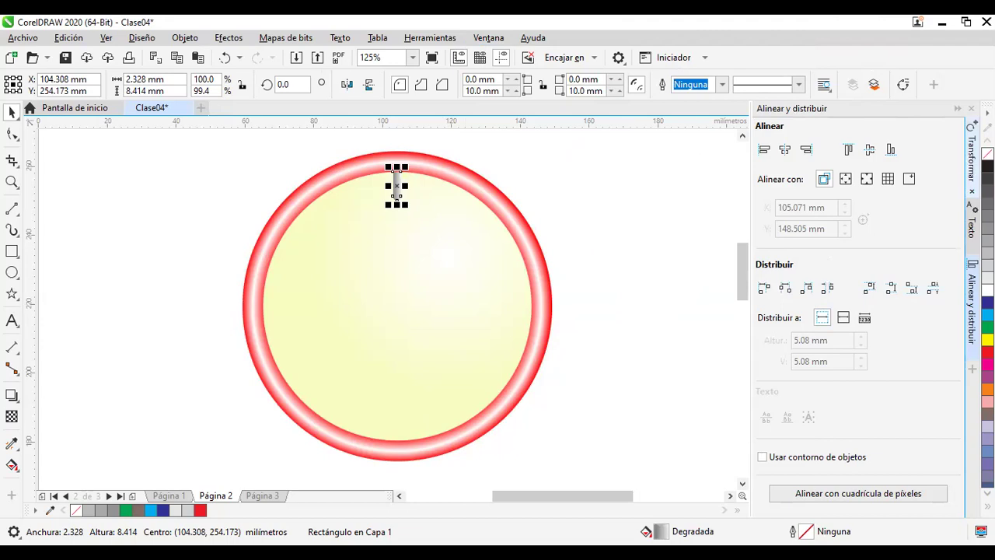
pyautogui.click(971, 155)
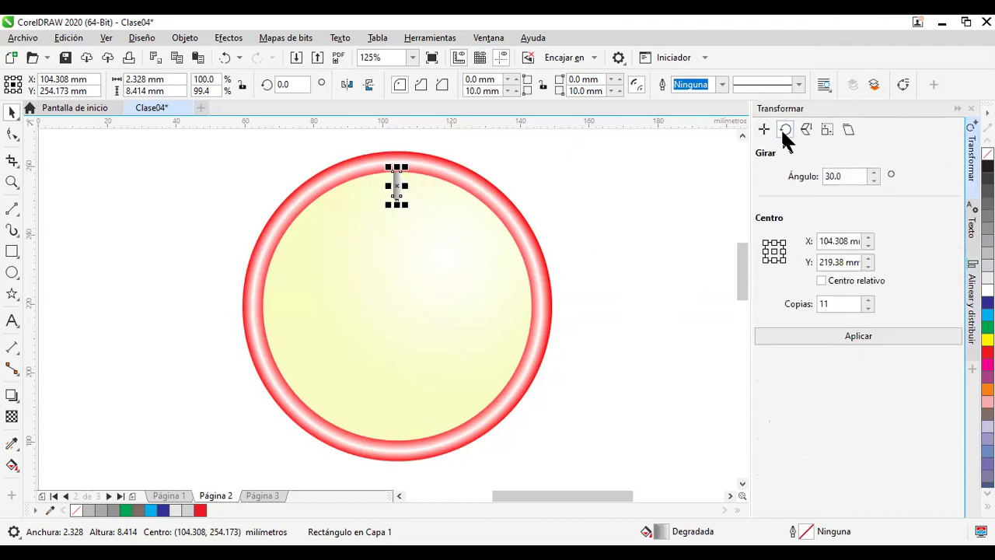
pyautogui.moveTo(855, 176); pyautogui.dragTo(717, 199)
pyautogui.write('3')
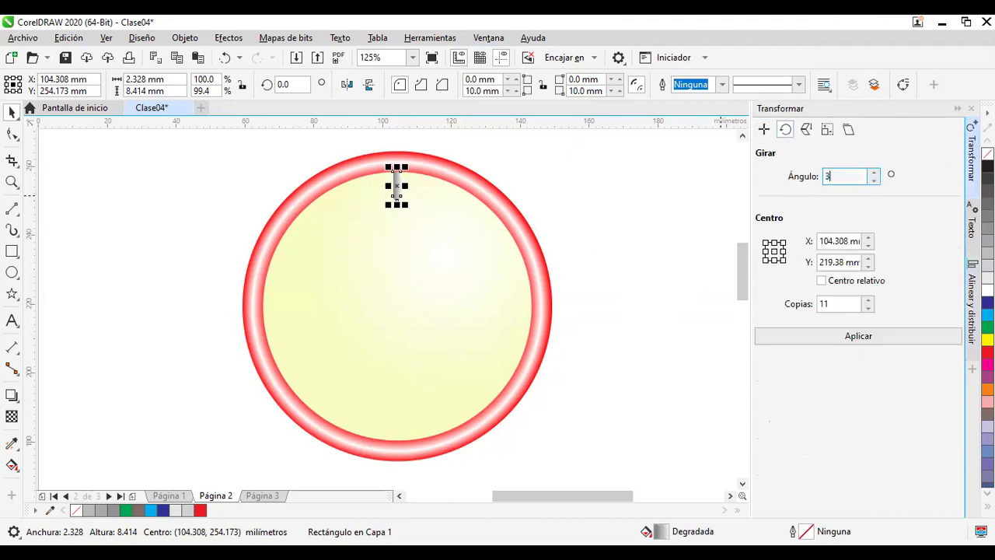
pyautogui.write('60/12')
pyautogui.click(830, 303)
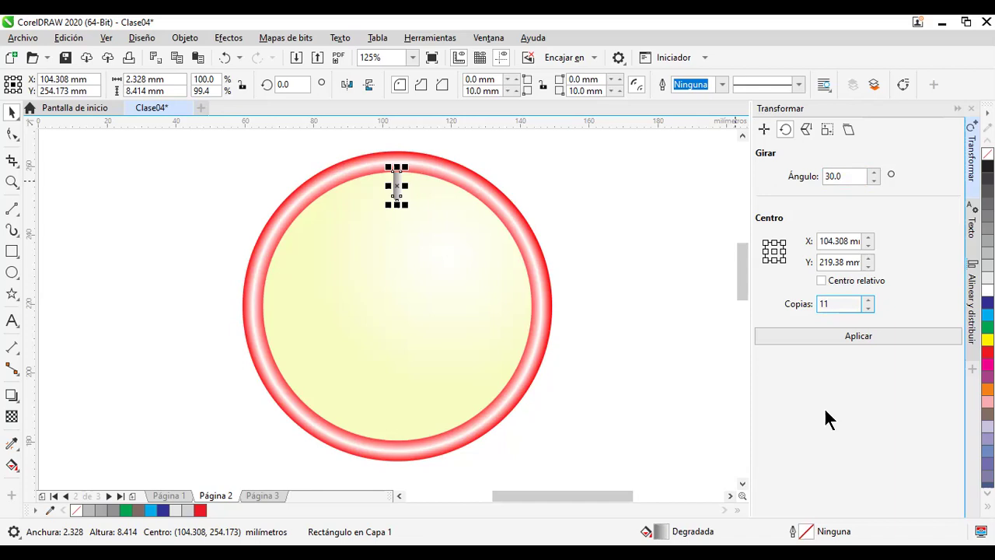
pyautogui.click(840, 338)
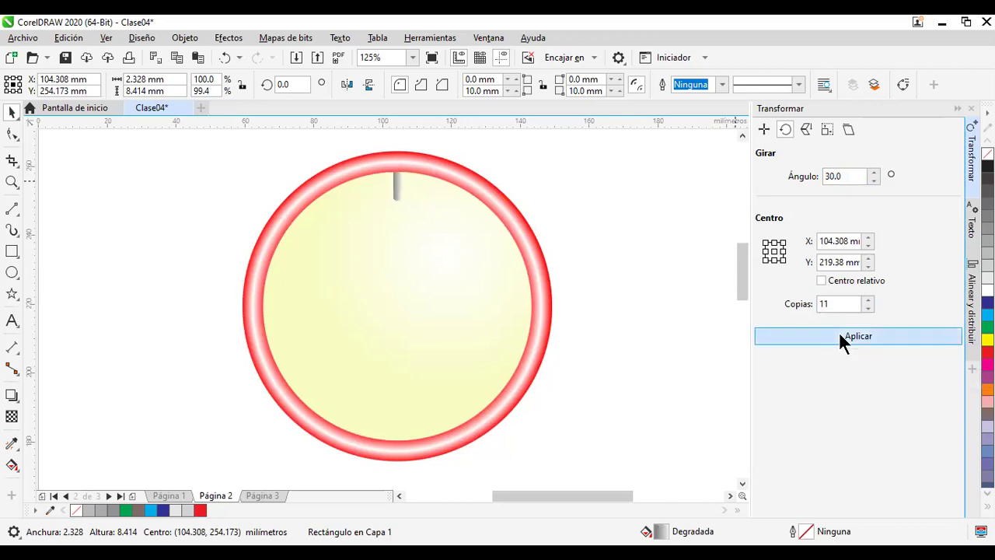
pyautogui.click(671, 432)
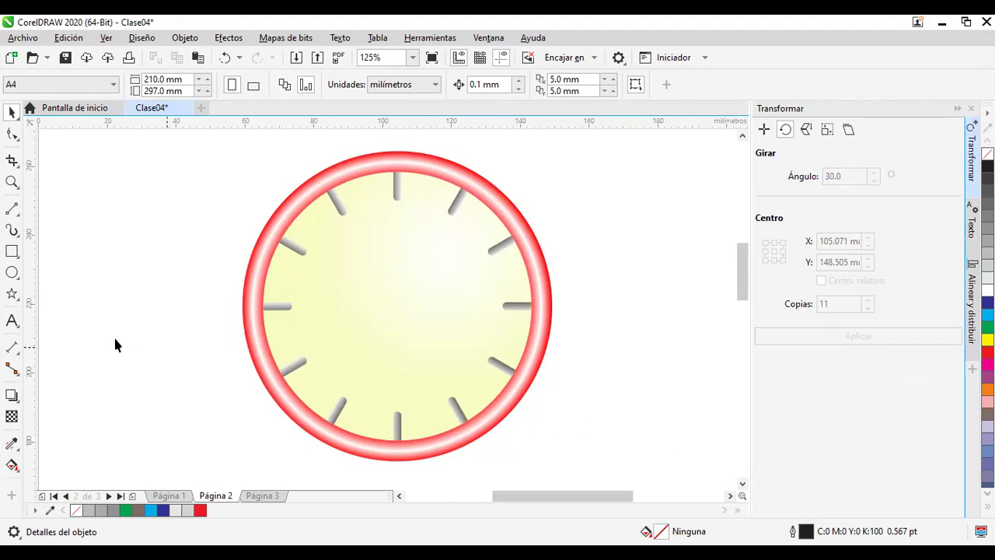
# Step: Draw a circle about 0.87 mm in diameter beside the uppermost grey mark and fill it with black
pyautogui.click(11, 272)
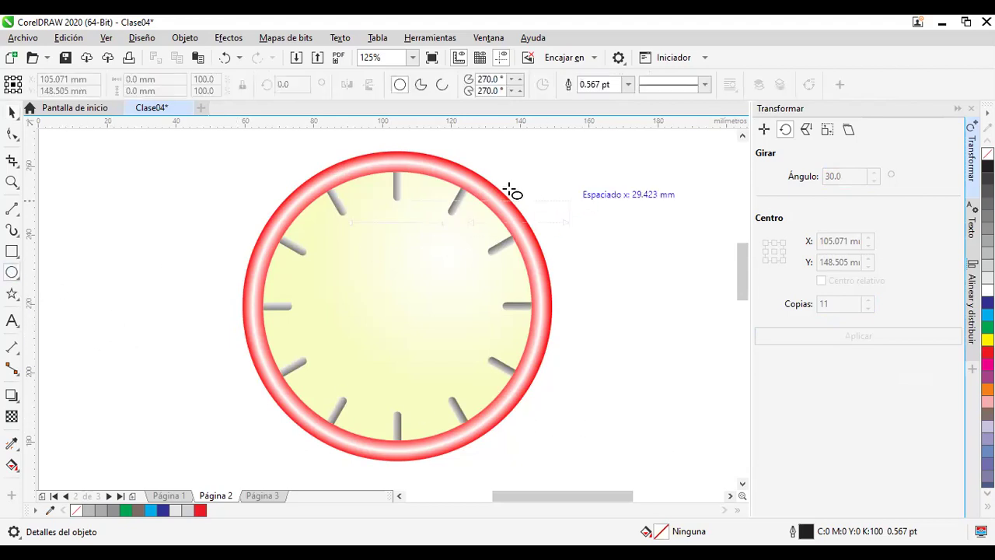
pyautogui.scroll(2, 458, 179)
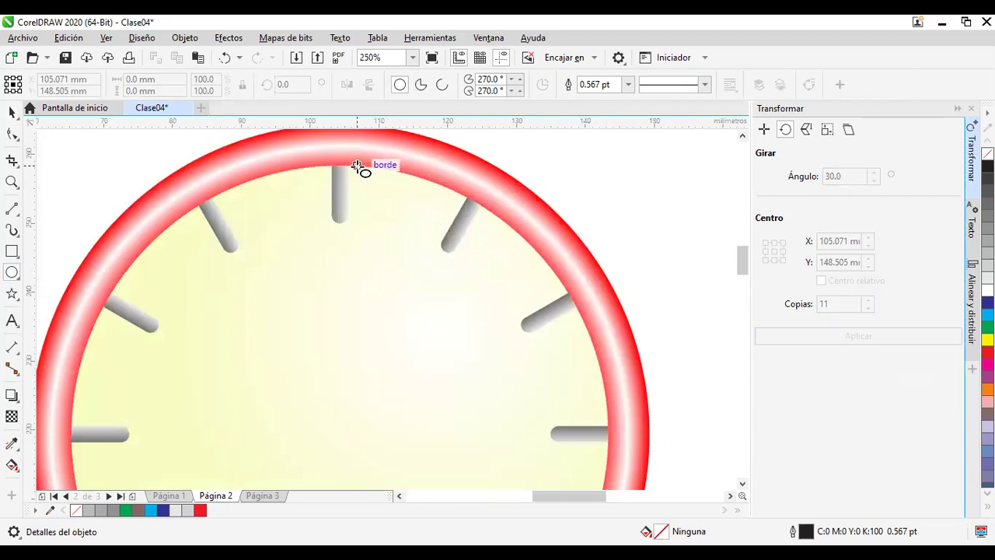
pyautogui.scroll(2, 366, 183)
pyautogui.moveTo(381, 224)
pyautogui.mouseDown()
pyautogui.moveTo(391, 235)
pyautogui.moveTo(386, 228)
pyautogui.mouseUp()
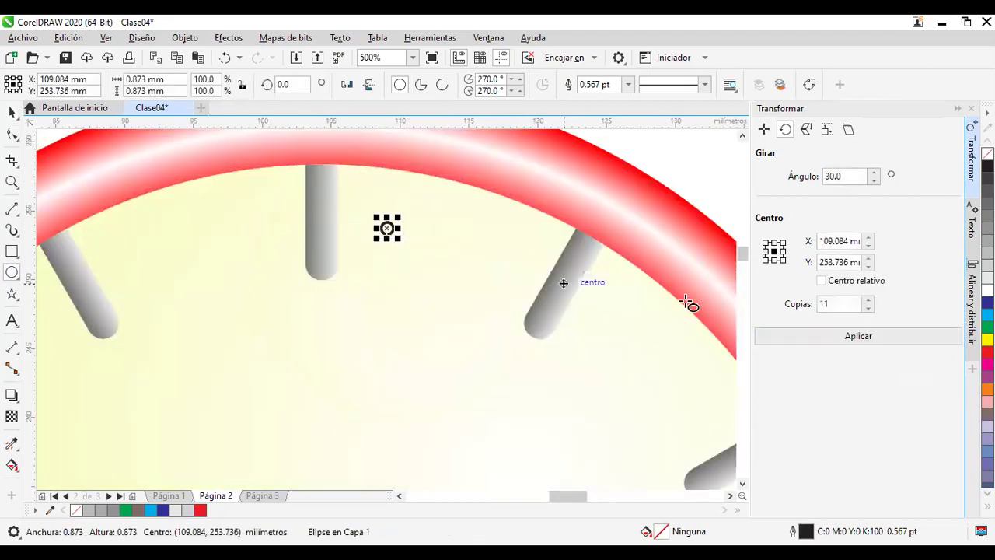
pyautogui.click(988, 166)
pyautogui.click(11, 111)
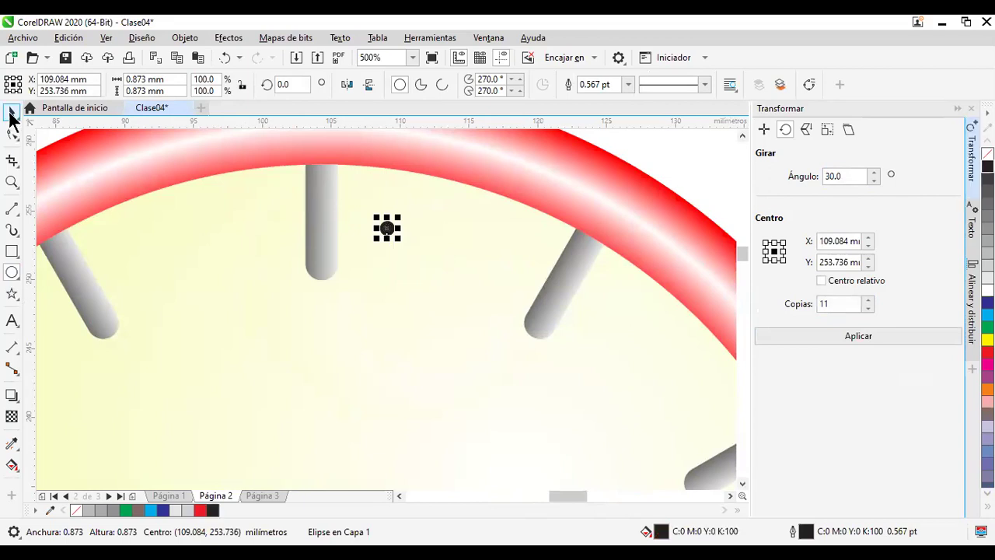
pyautogui.click(173, 224)
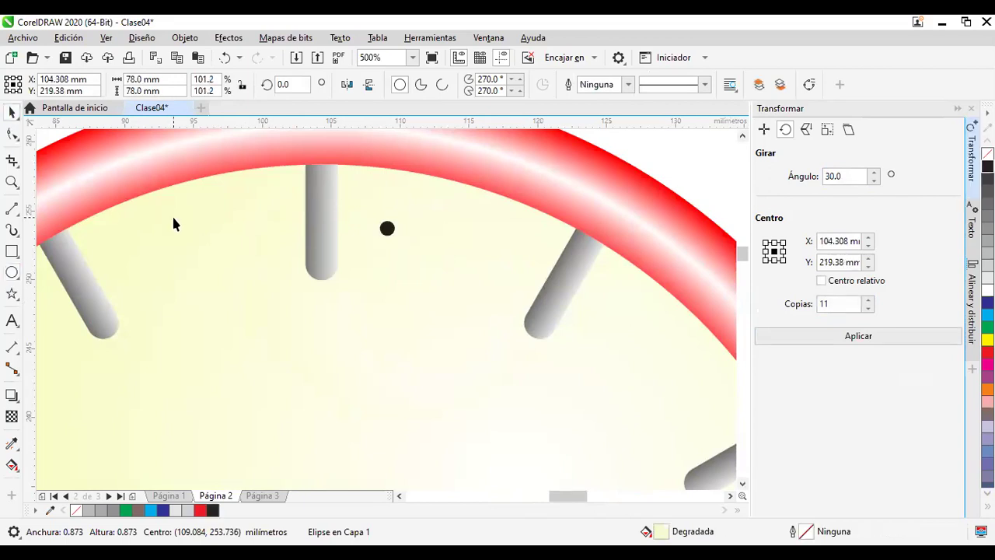
# Step: Move the black dot onto the outer end of the uppermost grey mark and place its rotation centre at the clock's centre
pyautogui.click(388, 230)
pyautogui.moveTo(388, 230); pyautogui.dragTo(322, 171)
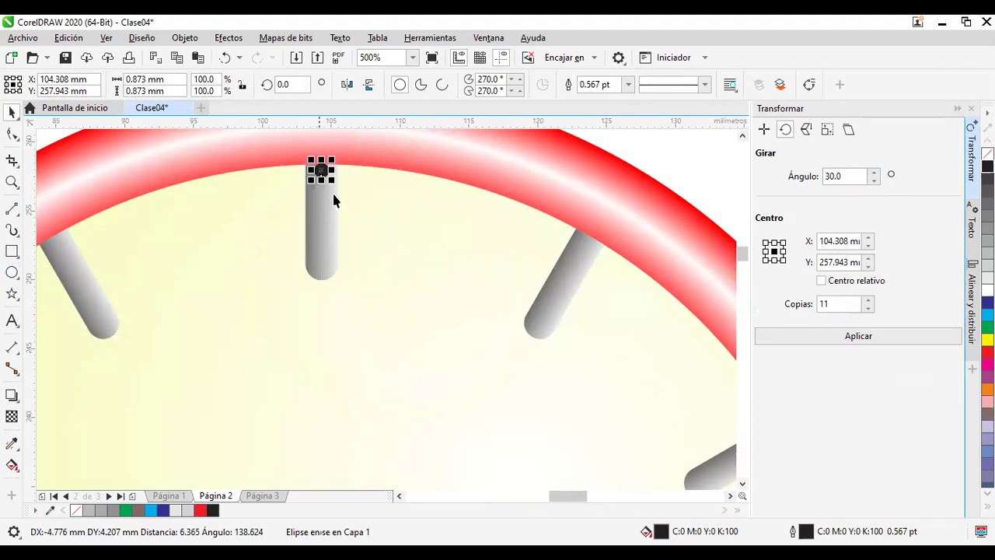
pyautogui.scroll(-2, 401, 256)
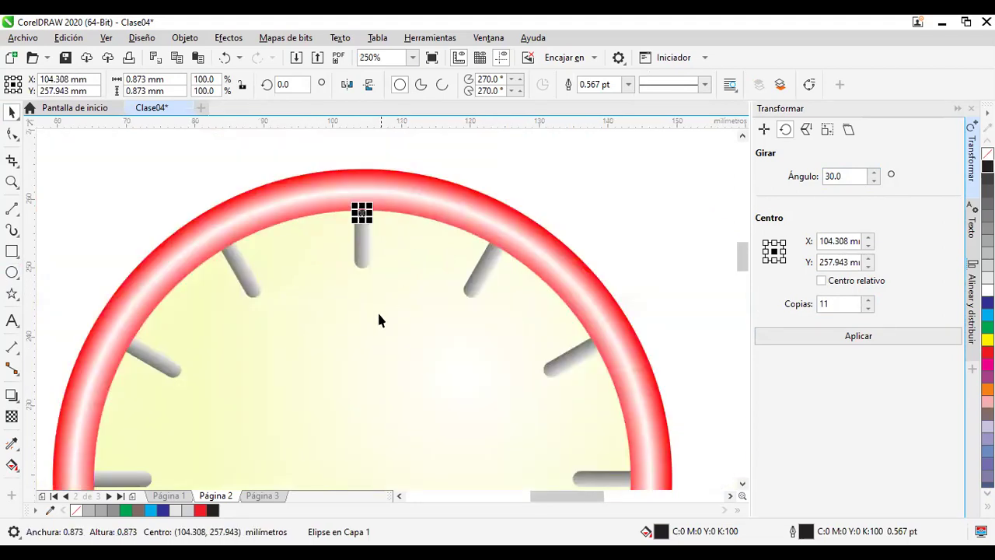
pyautogui.scroll(-2, 377, 318)
pyautogui.moveTo(380, 327); pyautogui.dragTo(399, 238)
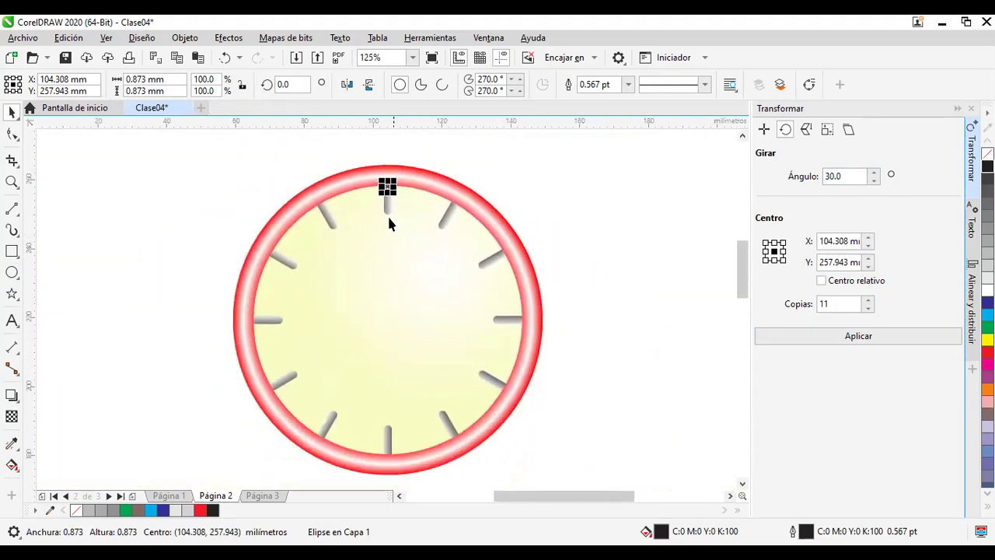
pyautogui.click(387, 187)
pyautogui.moveTo(388, 187); pyautogui.dragTo(387, 319)
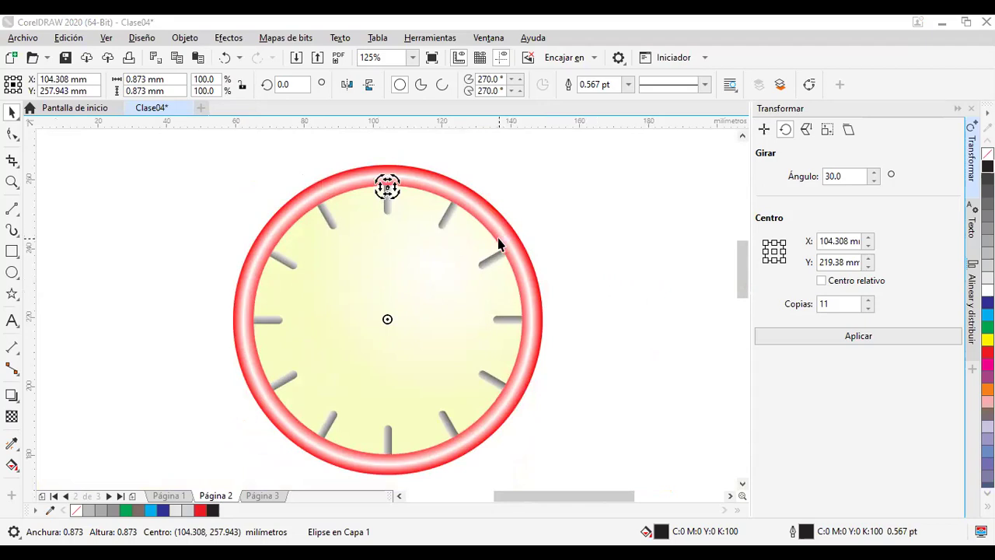
# Step: Rotate the black dot around the clock's centre by 360/60 degrees with 59 copies
pyautogui.doubleClick(848, 180)
pyautogui.write('360/60')
pyautogui.doubleClick(837, 304)
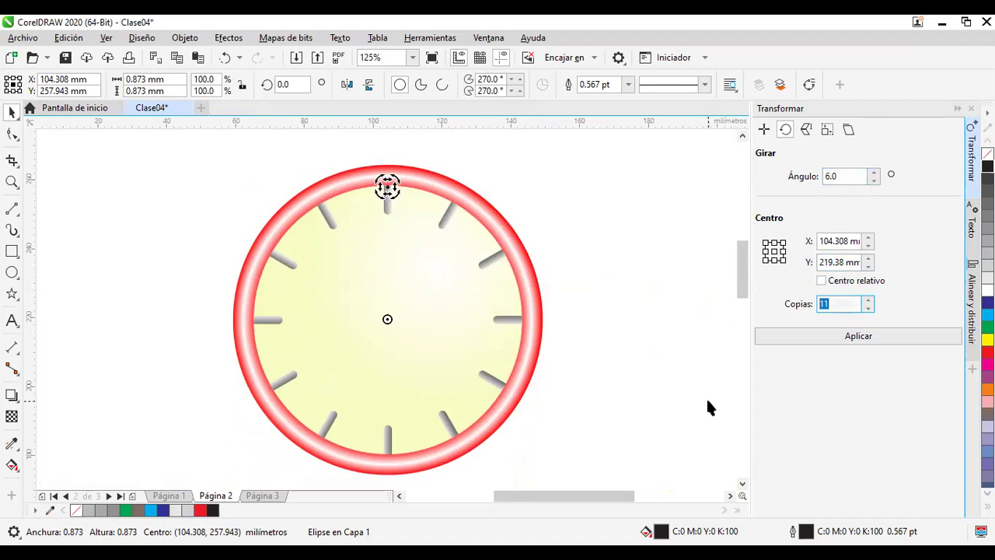
pyautogui.write('59')
pyautogui.click(858, 341)
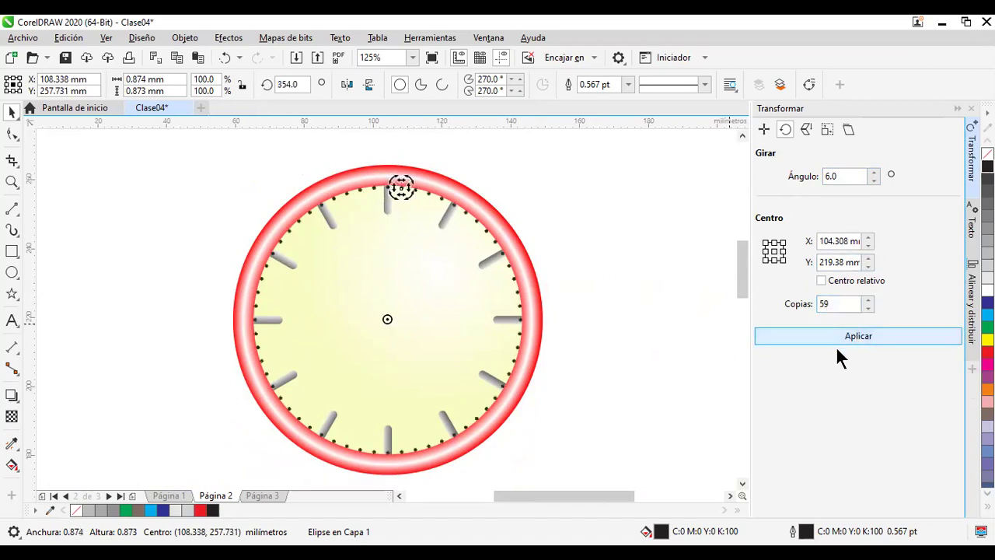
pyautogui.click(692, 414)
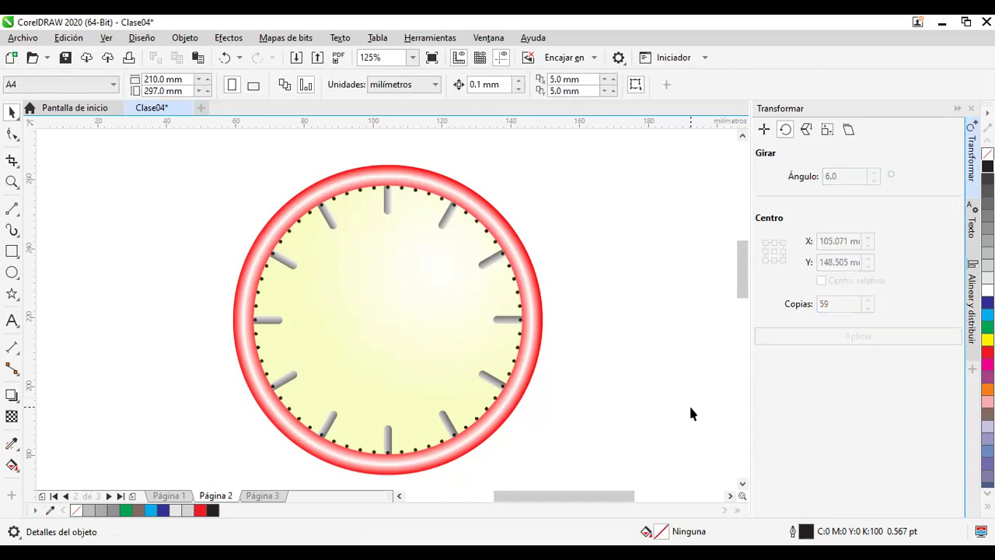
# Step: Examine up close how the black dots sit against the grey marks and the inner edge of the red rim
pyautogui.scroll(2, 454, 191)
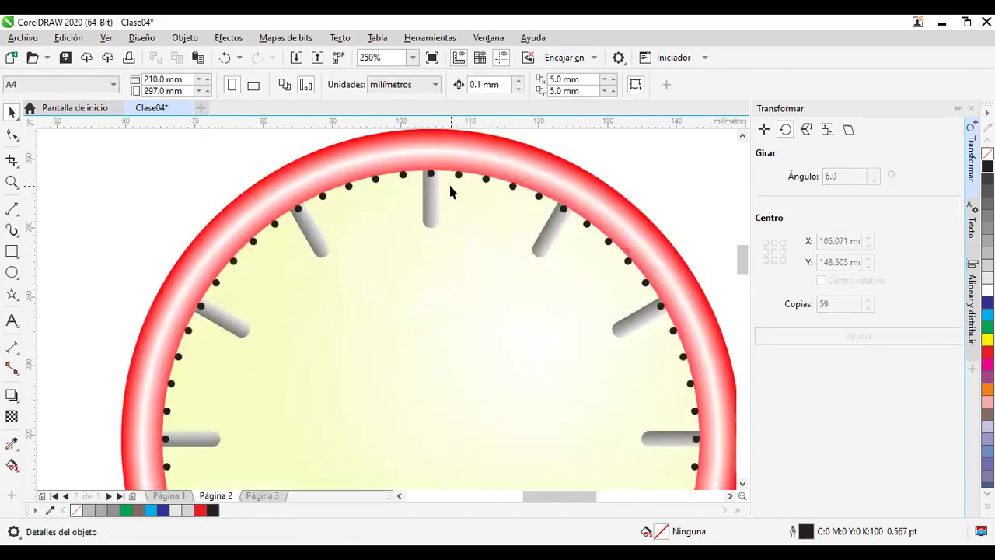
pyautogui.scroll(-2, 311, 260)
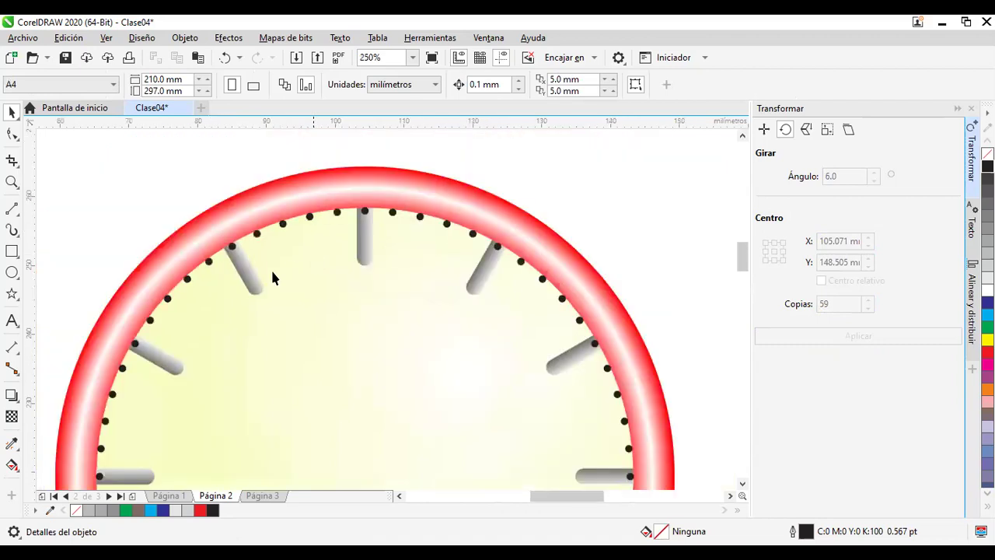
pyautogui.scroll(3, 109, 365)
pyautogui.scroll(1, 284, 296)
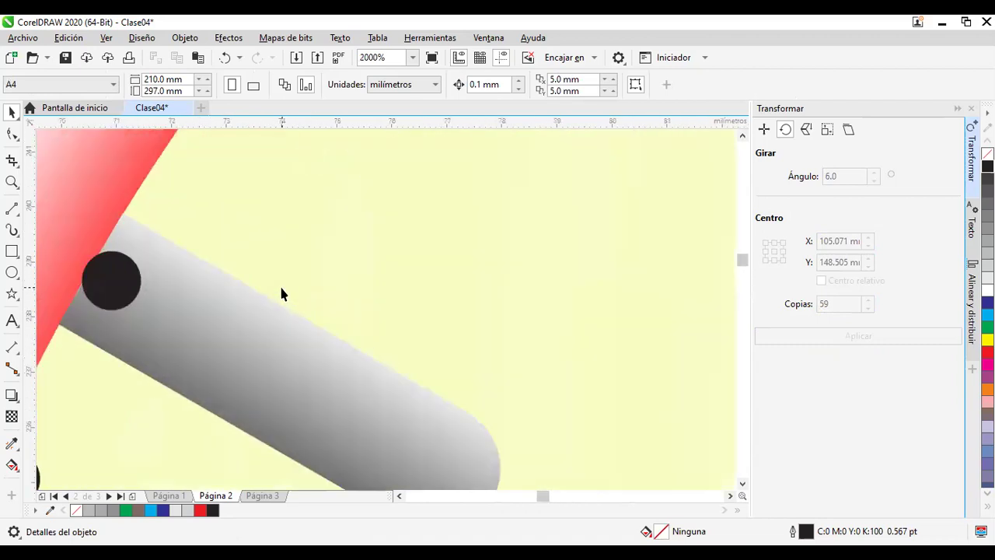
pyautogui.scroll(-1, 155, 299)
pyautogui.scroll(-4, 280, 338)
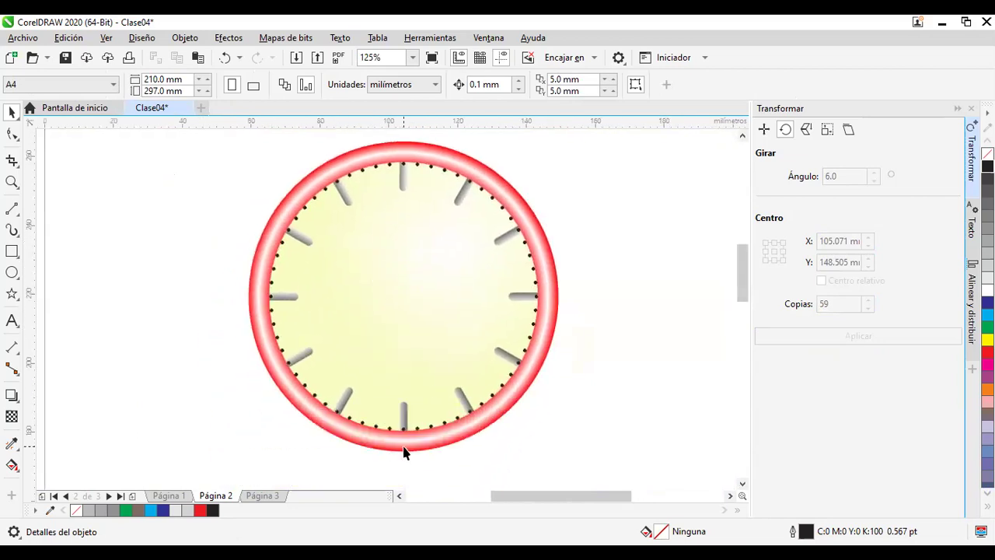
pyautogui.scroll(4, 406, 439)
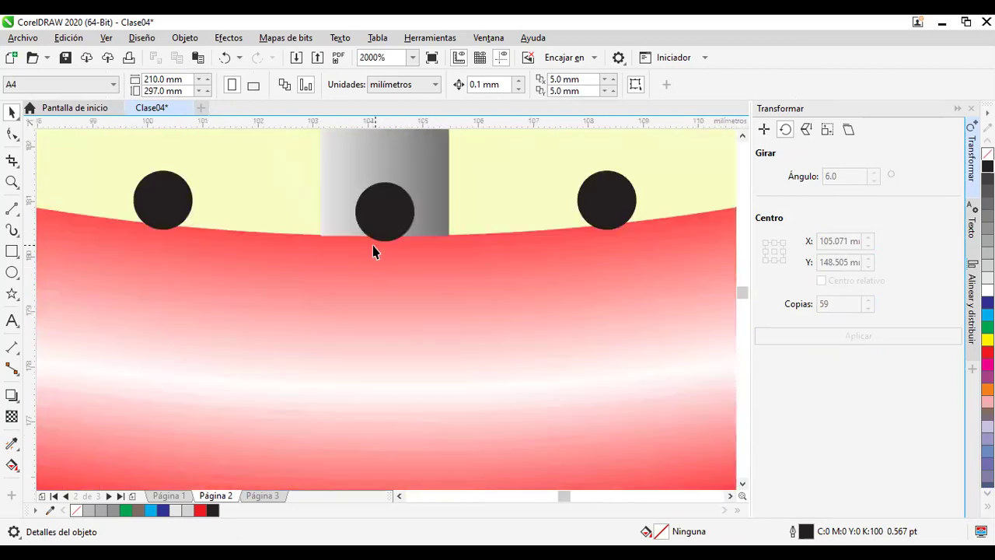
pyautogui.scroll(-4, 422, 384)
pyautogui.moveTo(594, 332); pyautogui.dragTo(572, 369)
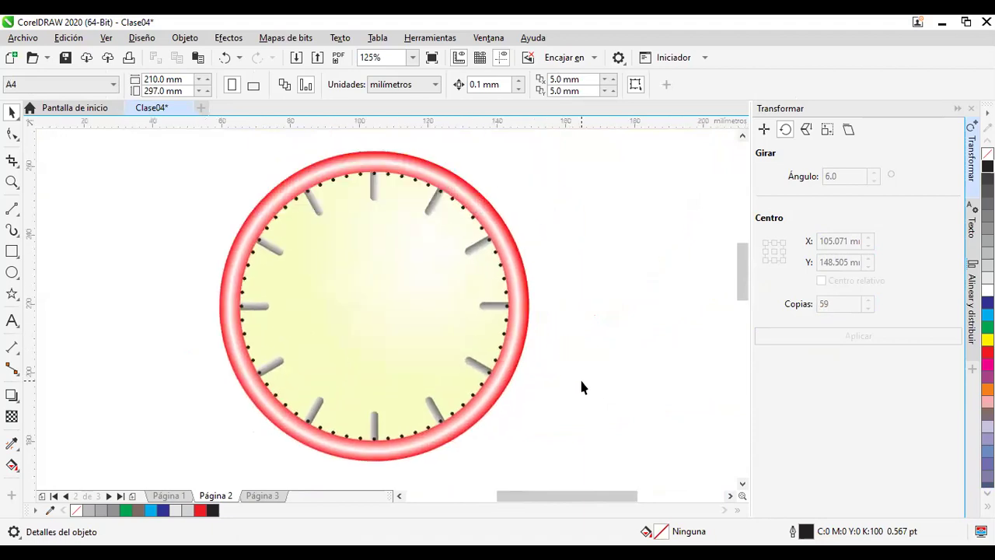
# Step: Undo the rotated dot copies and enlarge the single black dot on the uppermost mark to about 1.48 mm
pyautogui.hotkey('ctrl', 'z')
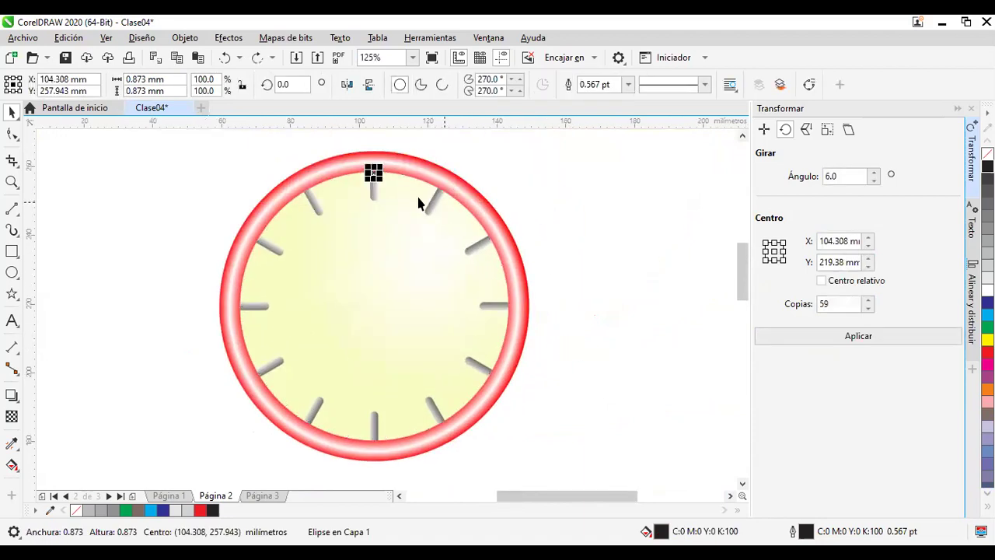
pyautogui.scroll(1, 412, 176)
pyautogui.scroll(1, 406, 166)
pyautogui.scroll(1, 267, 164)
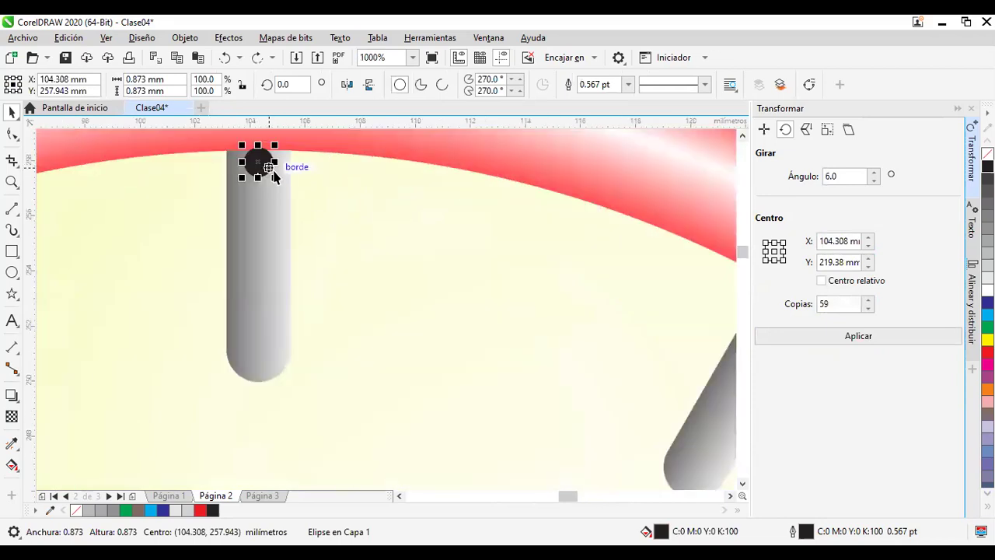
pyautogui.moveTo(274, 179)
pyautogui.mouseDown()
pyautogui.moveTo(288, 190)
pyautogui.moveTo(271, 180)
pyautogui.moveTo(278, 196)
pyautogui.moveTo(266, 222)
pyautogui.moveTo(268, 186)
pyautogui.mouseUp()
pyautogui.click(367, 237)
pyautogui.click(274, 179)
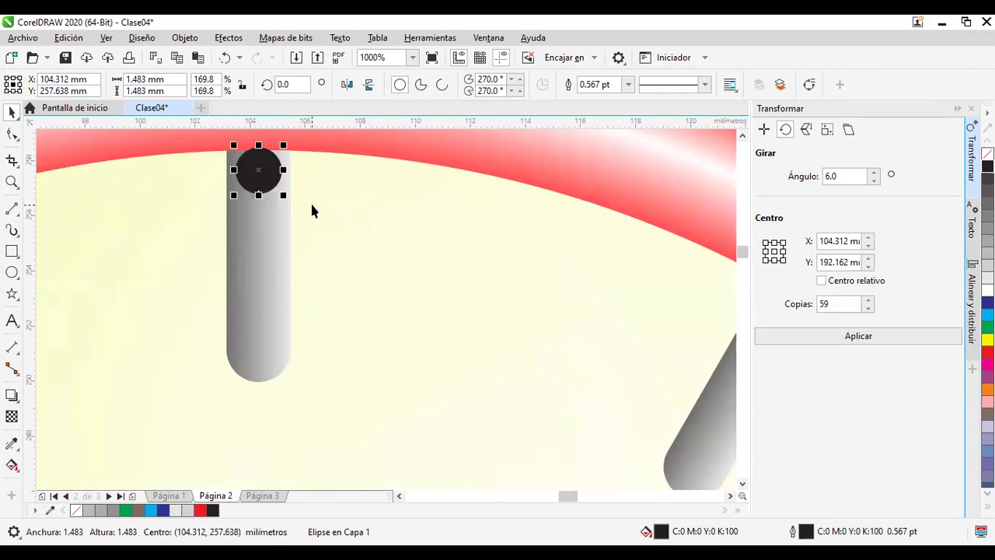
# Step: Nudge the enlarged black dot down 0.1 mm and move its rotation centre to the clock's centre
pyautogui.press('Down')
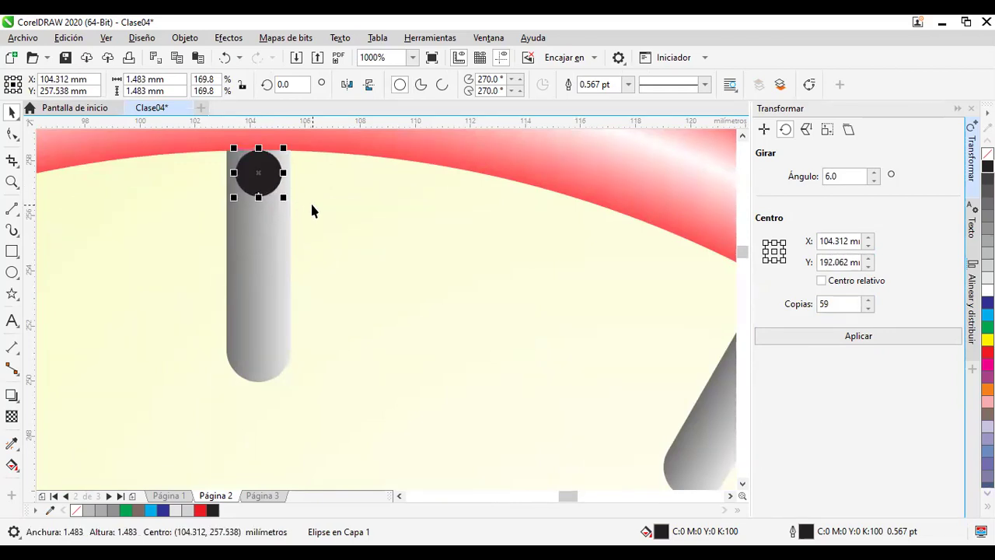
pyautogui.scroll(-4, 298, 195)
pyautogui.moveTo(389, 251); pyautogui.dragTo(462, 189)
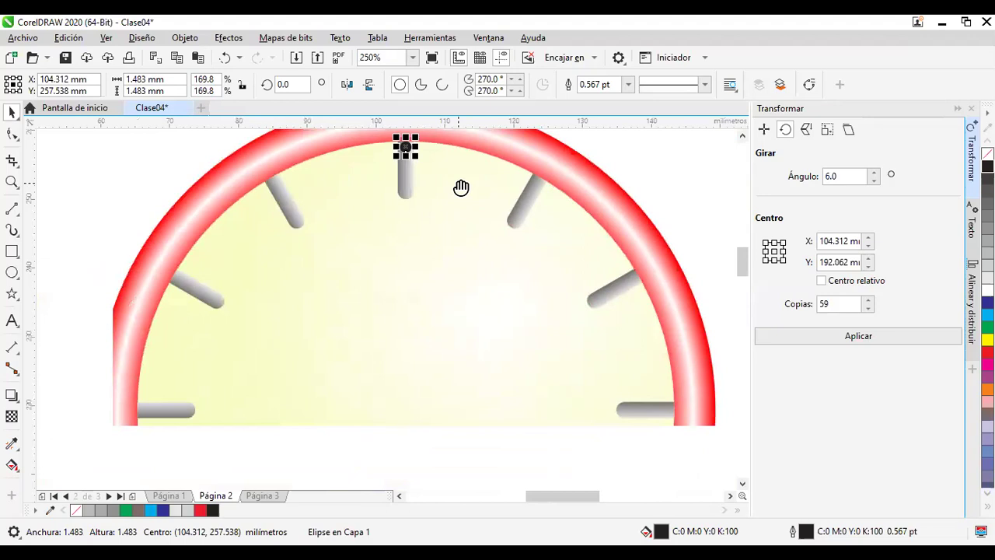
pyautogui.click(405, 149)
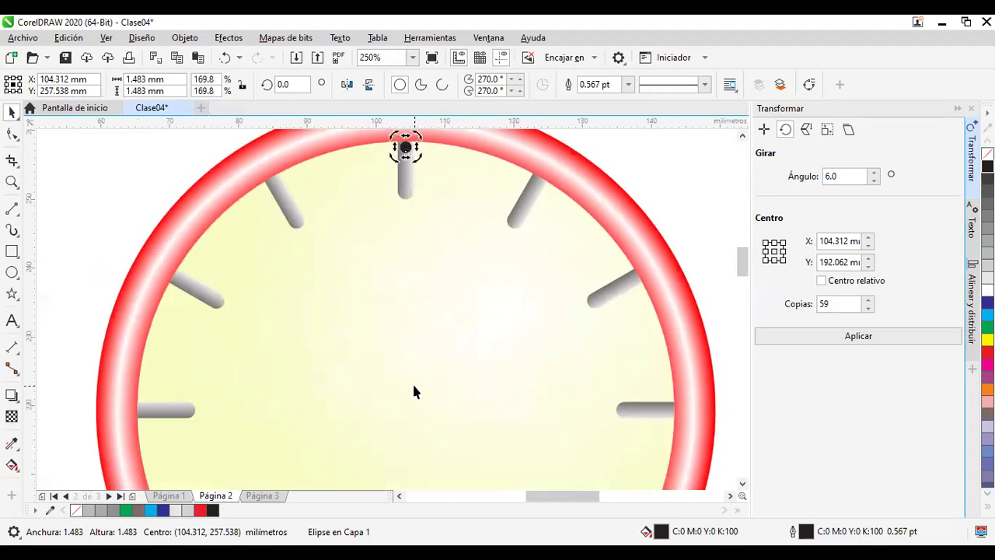
pyautogui.scroll(-2, 414, 384)
pyautogui.moveTo(414, 384); pyautogui.dragTo(438, 328)
pyautogui.moveTo(420, 424); pyautogui.dragTo(420, 329)
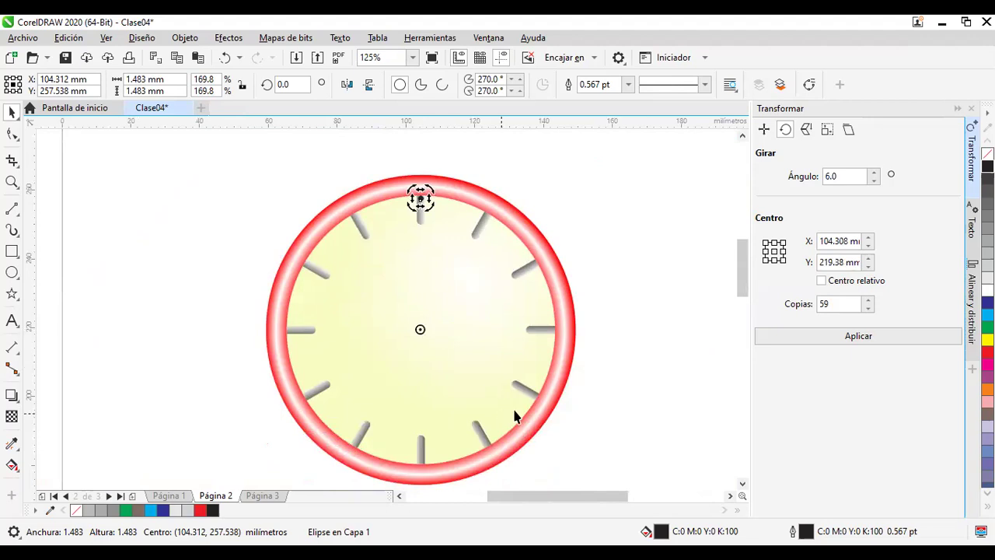
# Step: Rotate the enlarged black dot around the clock's centre by 6 degrees with 59 copies
pyautogui.click(885, 335)
pyautogui.click(663, 458)
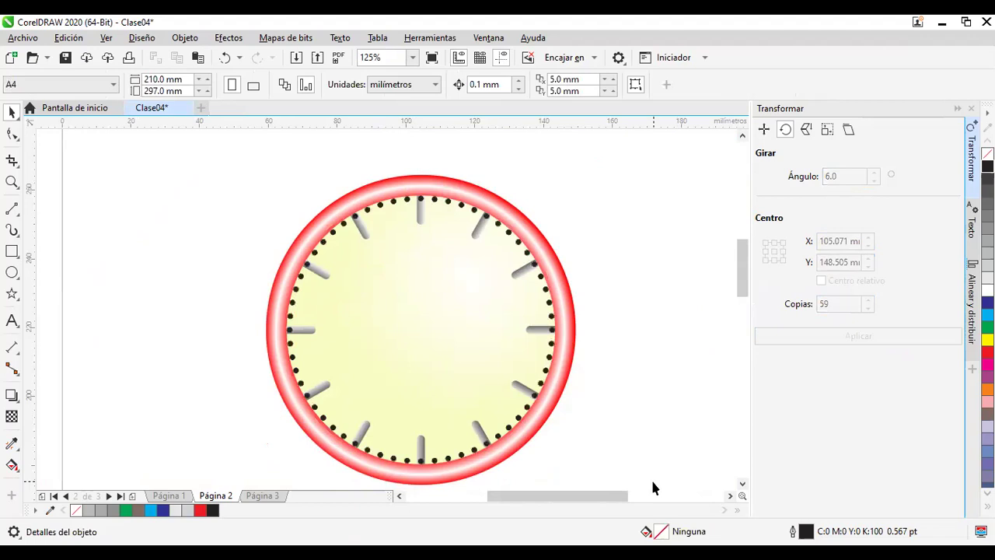
# Step: Delete the black dots that overlap the grey marks at twelve, eleven and ten o'clock
pyautogui.scroll(2, 435, 201)
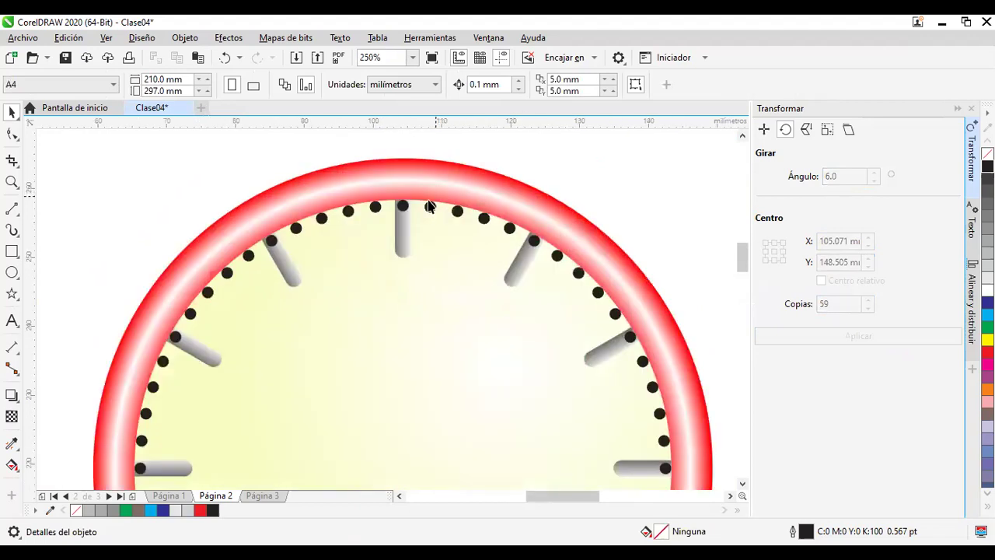
pyautogui.click(403, 206)
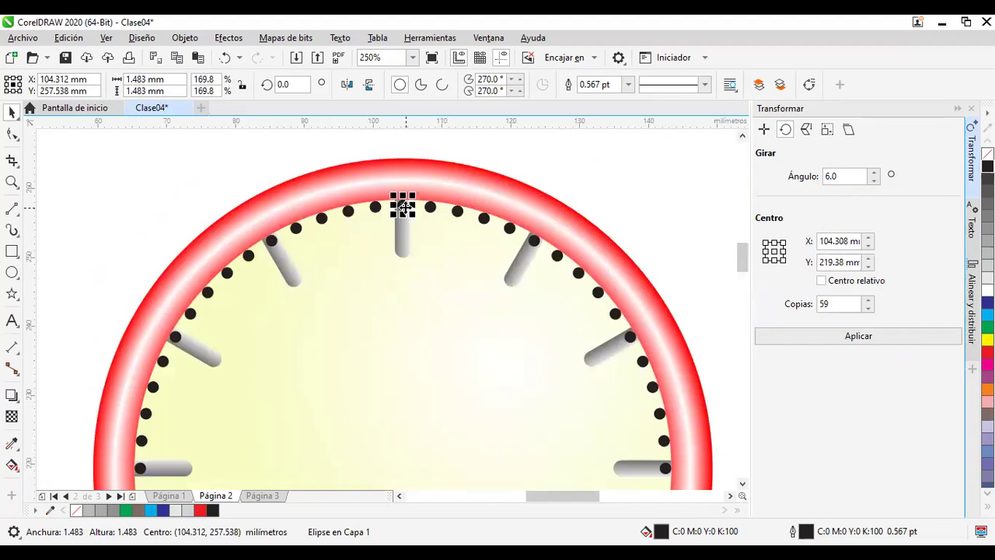
pyautogui.press('Escape')
pyautogui.click(271, 242)
pyautogui.press('Delete')
pyautogui.click(176, 338)
pyautogui.press('Delete')
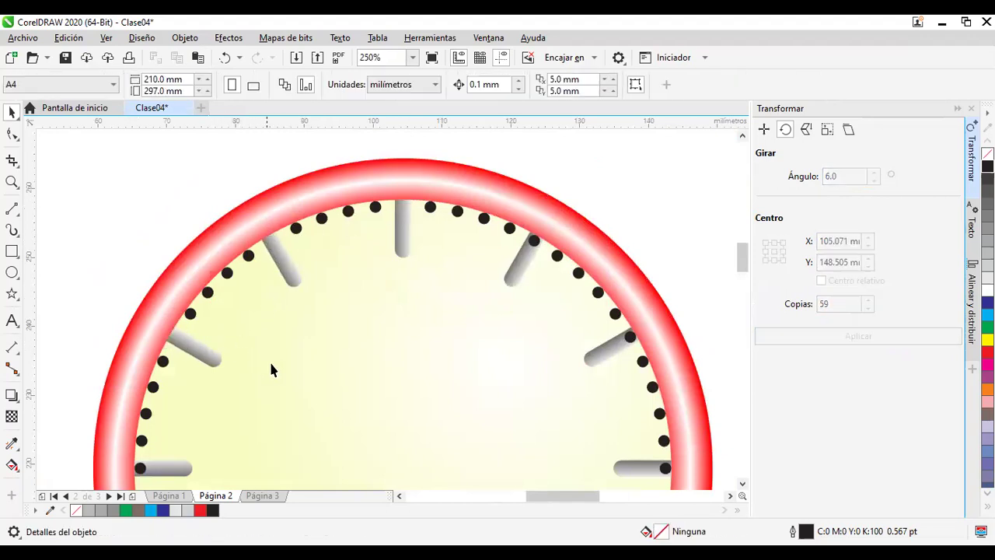
# Step: Delete the black dots that overlap the grey marks from two to five o'clock
pyautogui.scroll(-3, 270, 369)
pyautogui.moveTo(282, 361); pyautogui.dragTo(350, 259)
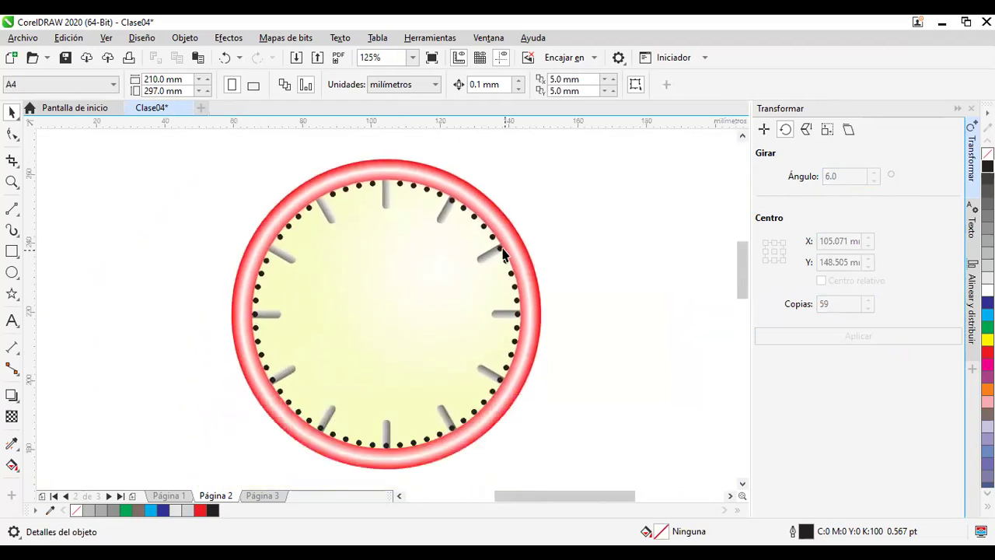
pyautogui.click(504, 251)
pyautogui.press('Escape')
pyautogui.click(518, 315)
pyautogui.press('Escape')
pyautogui.click(498, 384)
pyautogui.press('Escape')
pyautogui.click(456, 428)
pyautogui.press('Escape')
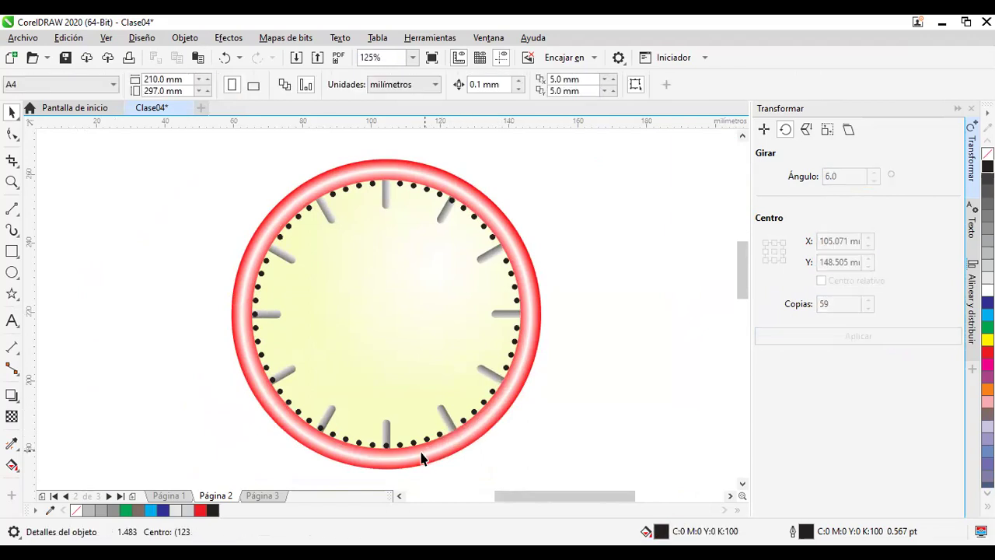
# Step: Delete the black dots that overlap the grey marks from six to nine o'clock
pyautogui.click(386, 444)
pyautogui.press('Escape')
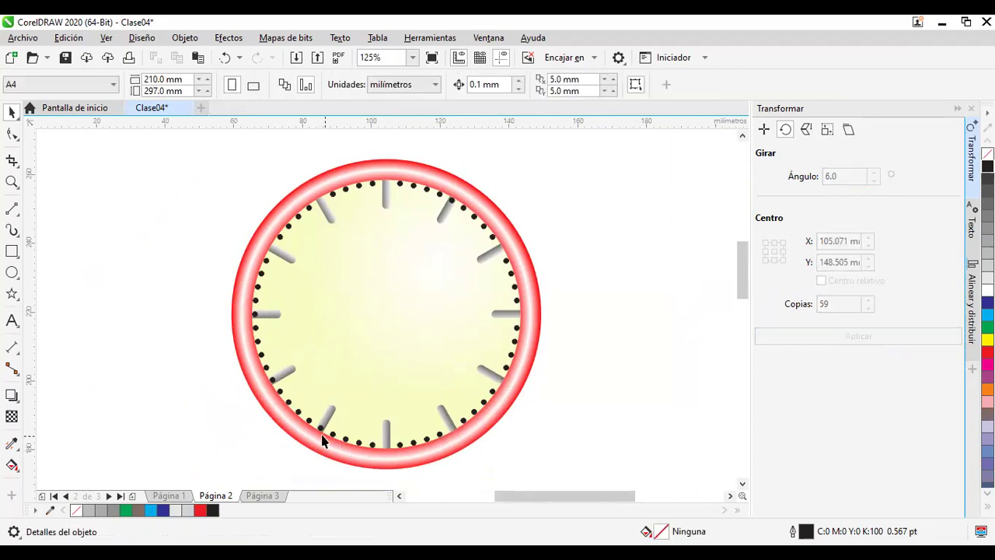
pyautogui.click(299, 415)
pyautogui.press('Escape')
pyautogui.click(272, 383)
pyautogui.press('Escape')
pyautogui.click(255, 314)
pyautogui.press('Escape')
# Step: Select the pale yellow clock face to check its diameter
pyautogui.moveTo(611, 308); pyautogui.dragTo(564, 304)
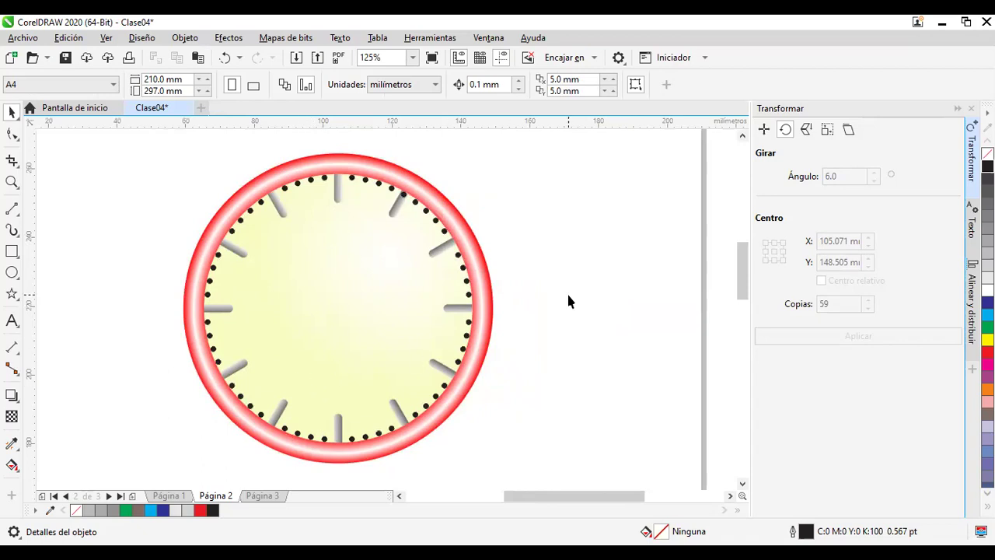
pyautogui.moveTo(569, 300); pyautogui.dragTo(444, 298)
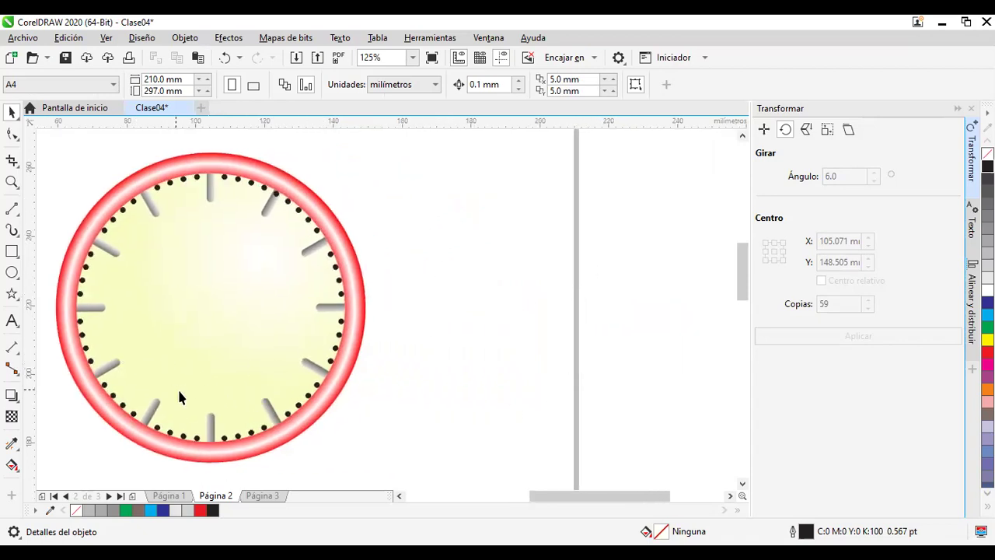
pyautogui.click(13, 274)
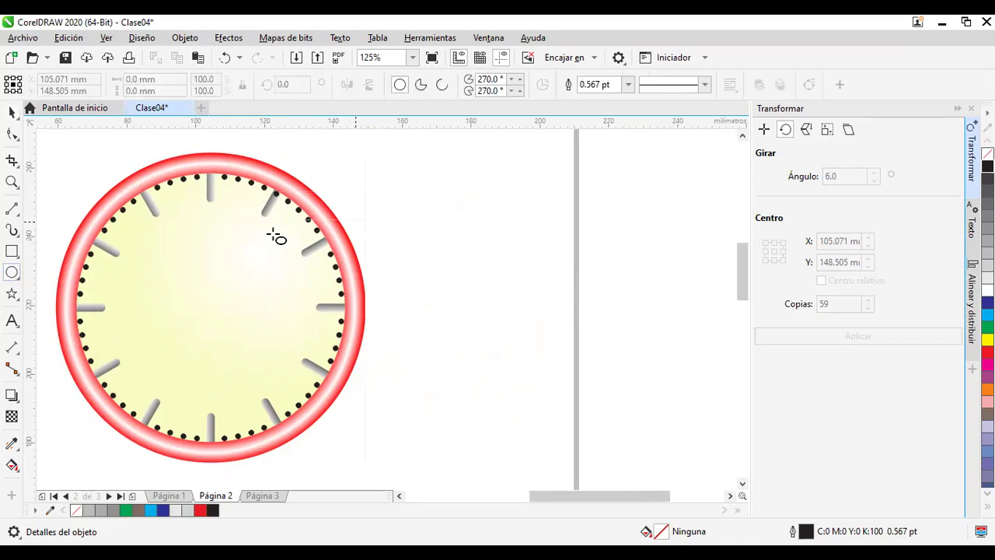
pyautogui.click(12, 114)
pyautogui.click(166, 248)
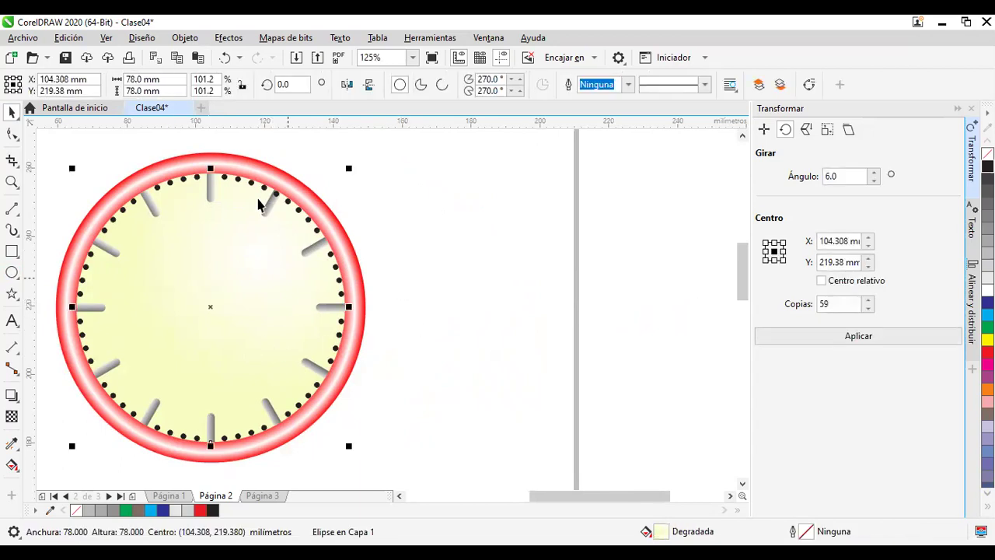
pyautogui.click(492, 229)
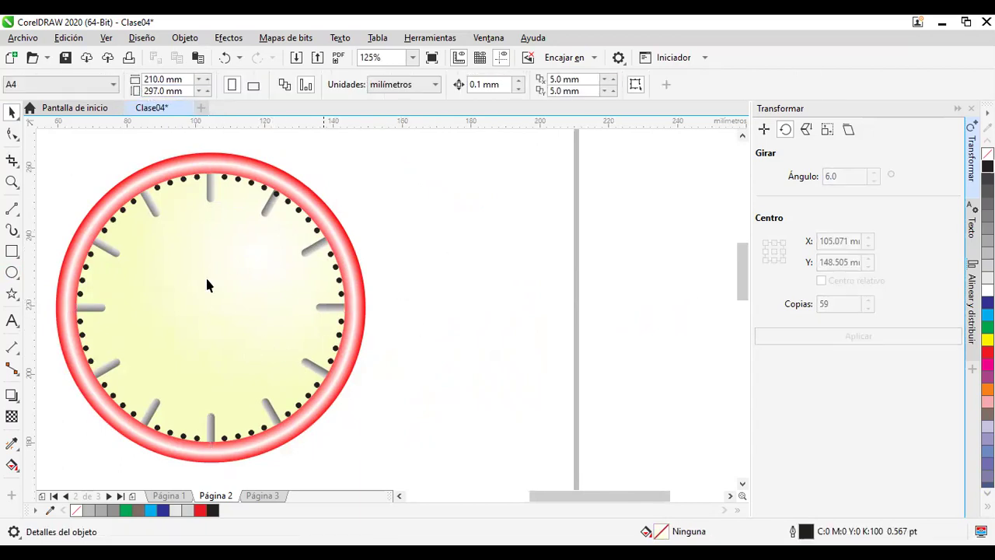
# Step: Draw a circle about 75 mm across beside the clock and set its width and height to 50 mm
pyautogui.click(14, 270)
pyautogui.moveTo(498, 261); pyautogui.dragTo(573, 441)
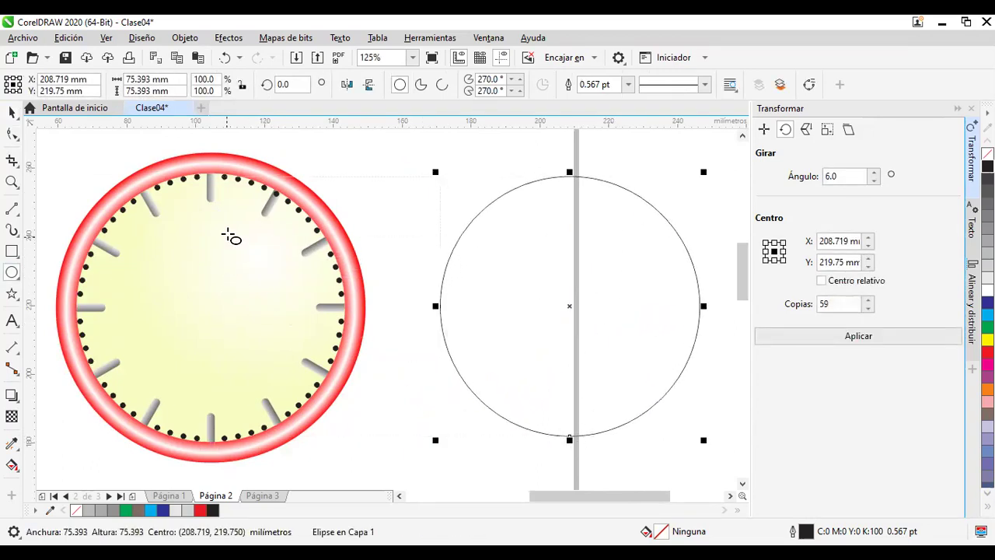
pyautogui.doubleClick(150, 79)
pyautogui.write('505')
pyautogui.press('BackSpace')
pyautogui.press('Tab')
pyautogui.write('50')
pyautogui.press('Return')
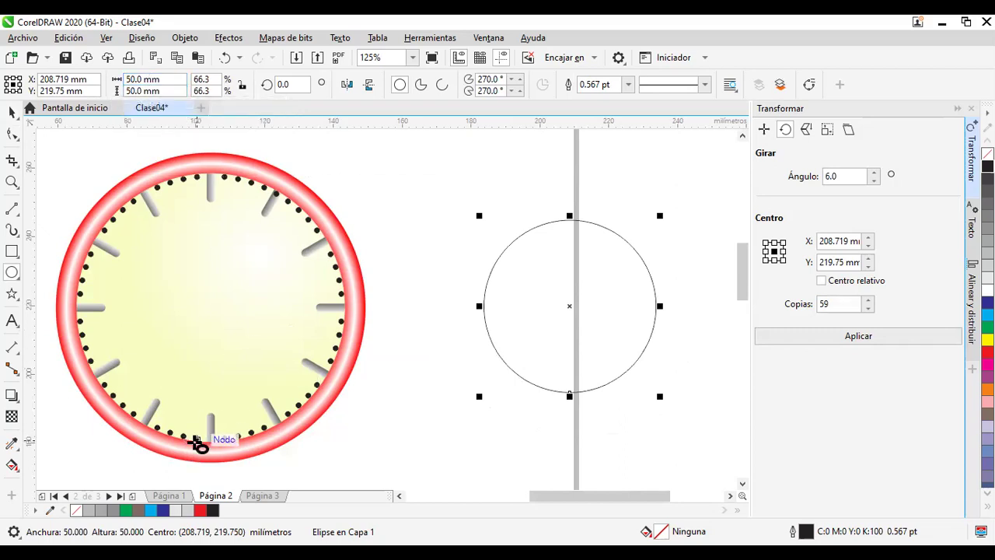
# Step: Centre the outlined circle on the clock face and set its width and height to 60 mm
pyautogui.click(12, 112)
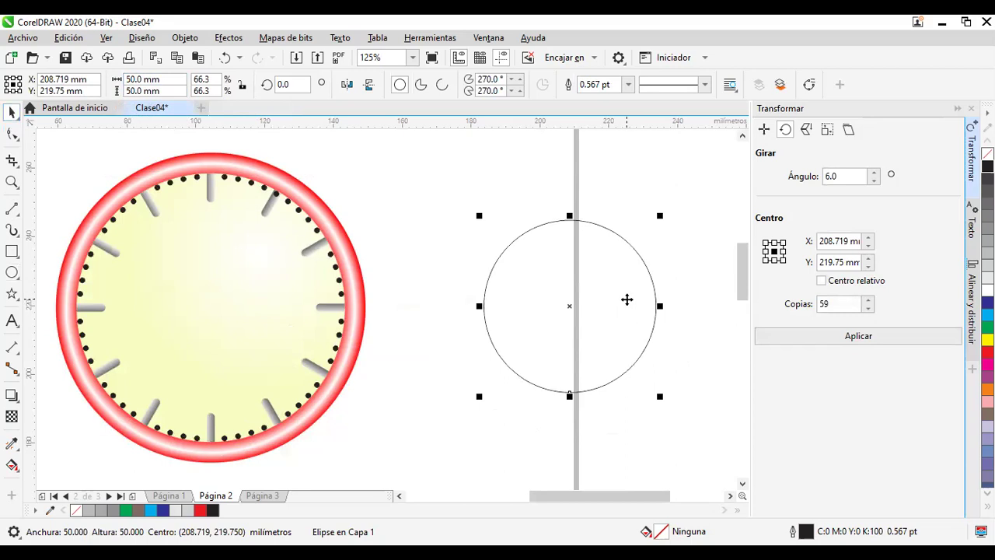
pyautogui.moveTo(572, 305); pyautogui.dragTo(210, 306)
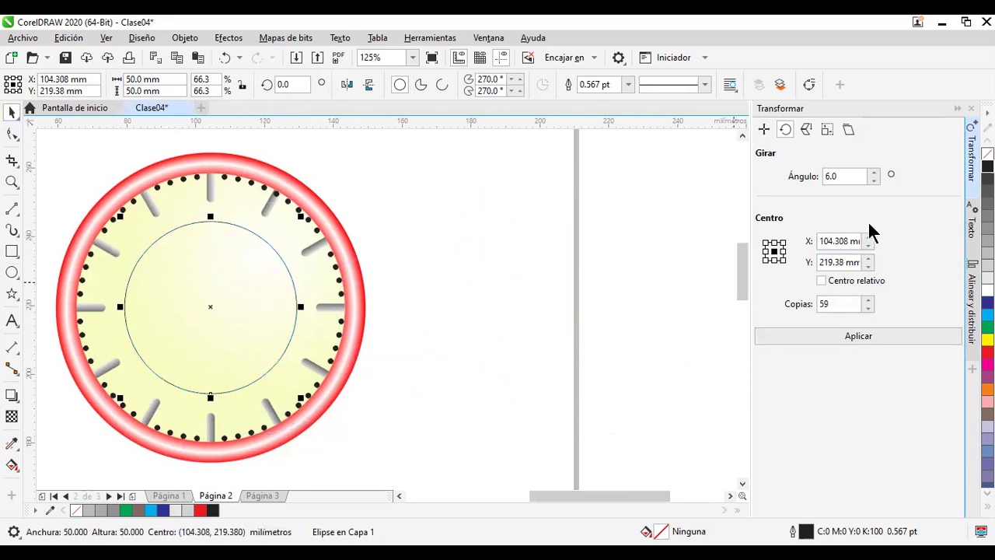
pyautogui.doubleClick(132, 79)
pyautogui.write('606mm')
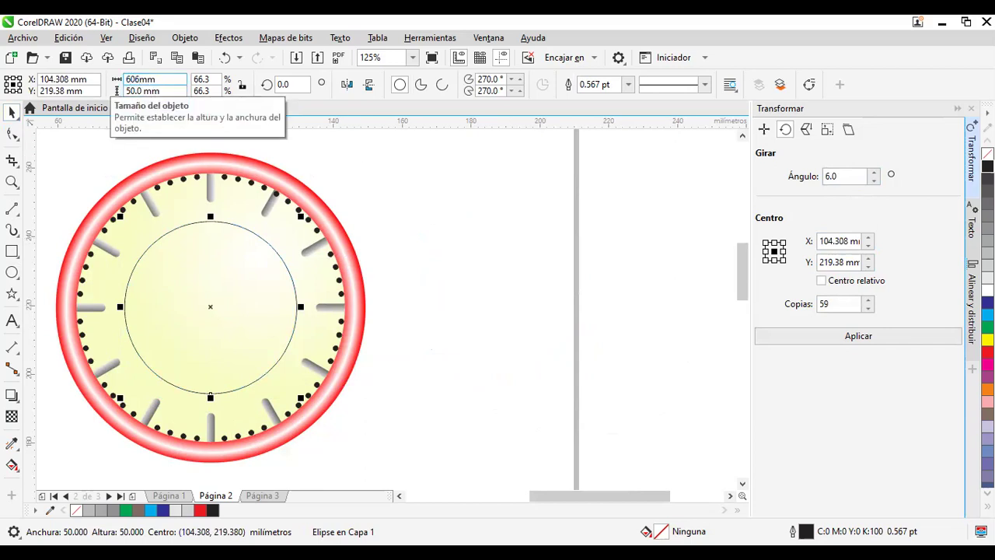
pyautogui.press('Tab')
pyautogui.write('60')
pyautogui.press('Return')
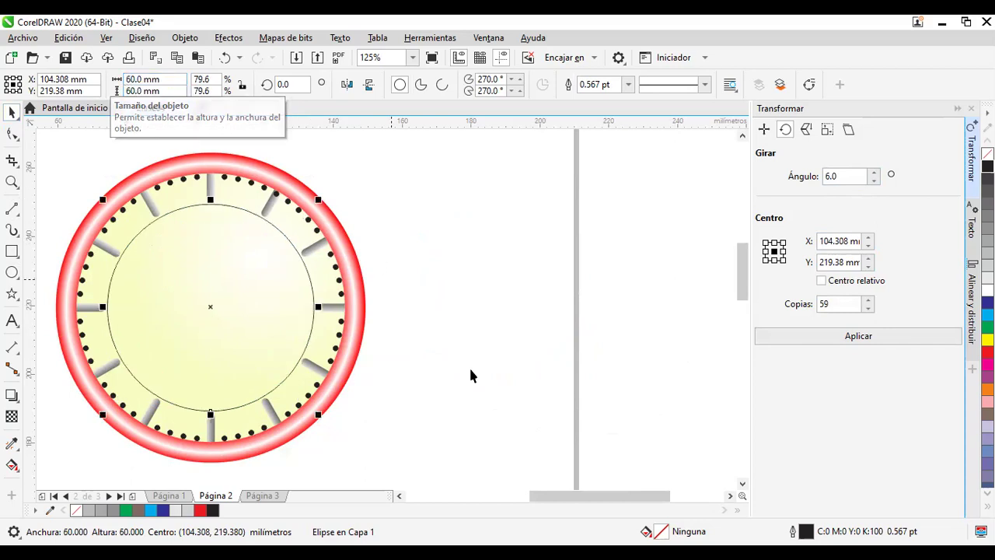
pyautogui.click(471, 372)
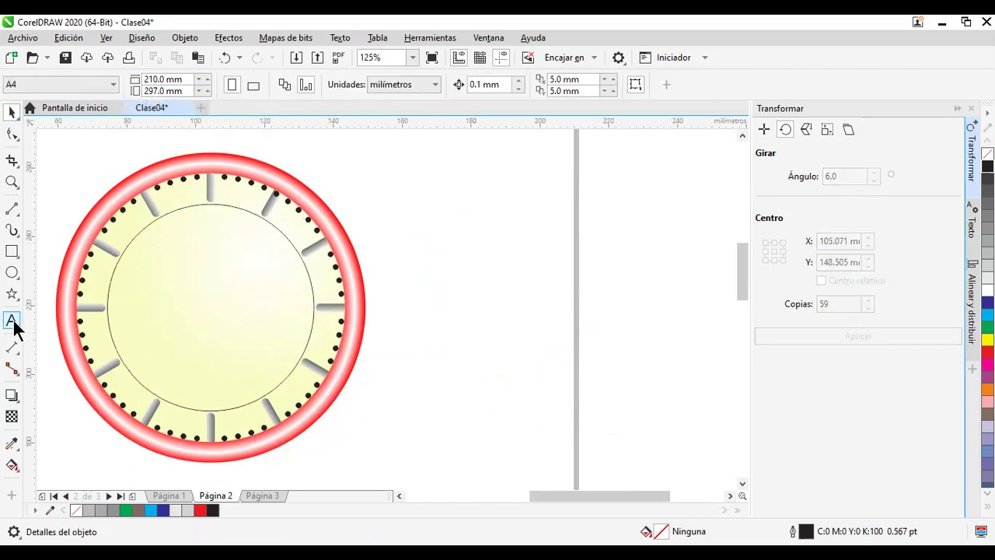
# Step: Add the artistic text "Digital" in Arial 24 pt on the empty area beside the clock
pyautogui.click(12, 321)
pyautogui.click(437, 357)
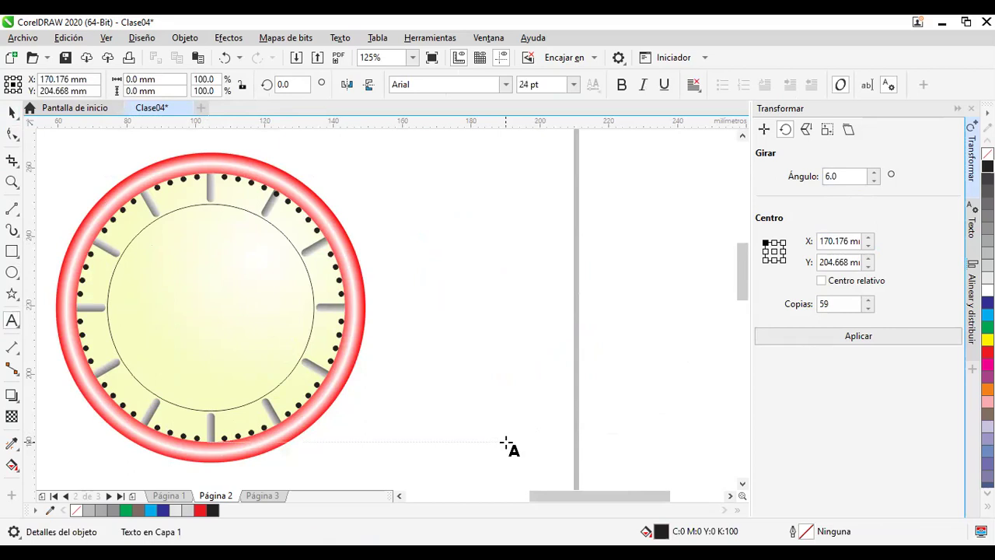
pyautogui.write('Digital')
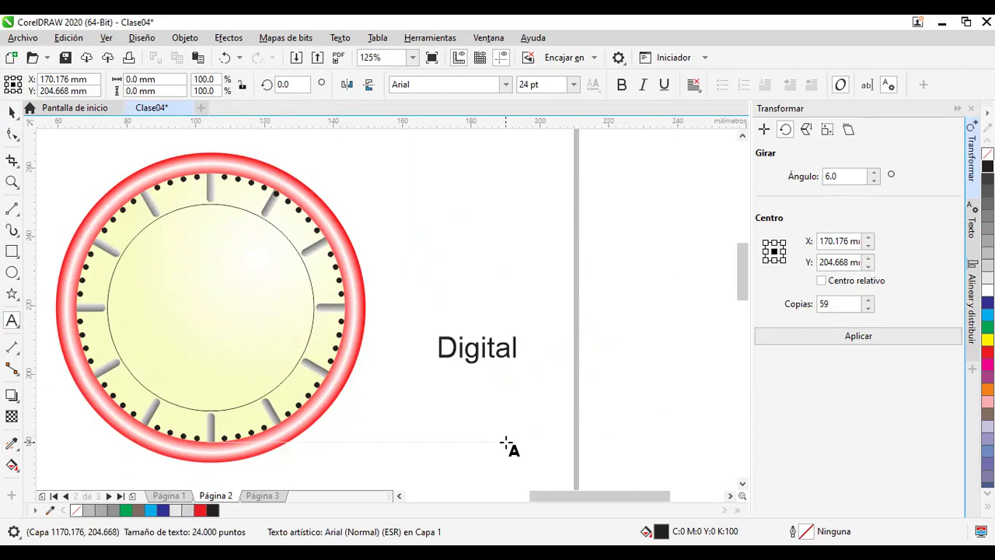
pyautogui.write('Te')
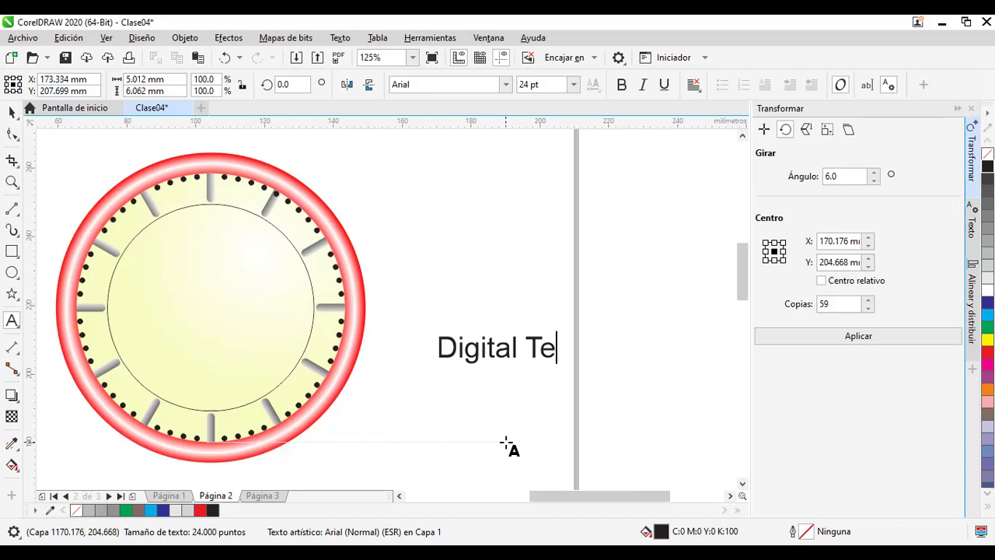
pyautogui.press('BackSpace')
pyautogui.press('BackSpace')
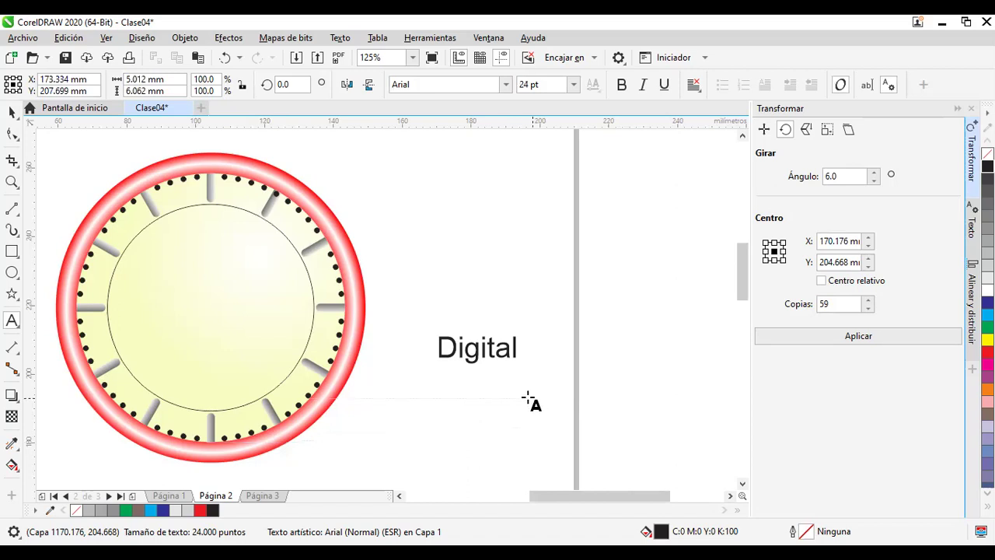
pyautogui.press('Escape')
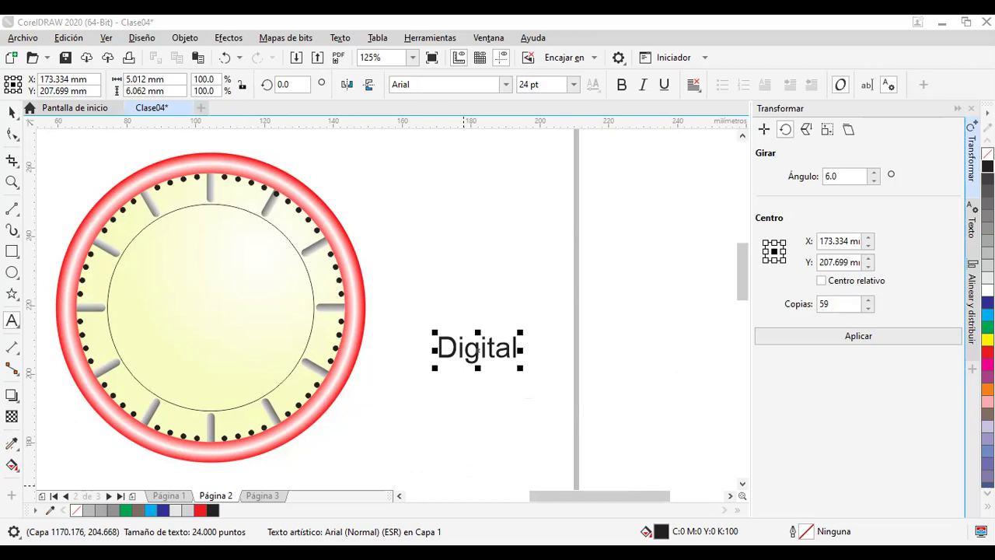
# Step: Extend the text to read "Digital watch" on a single line
pyautogui.click(526, 350)
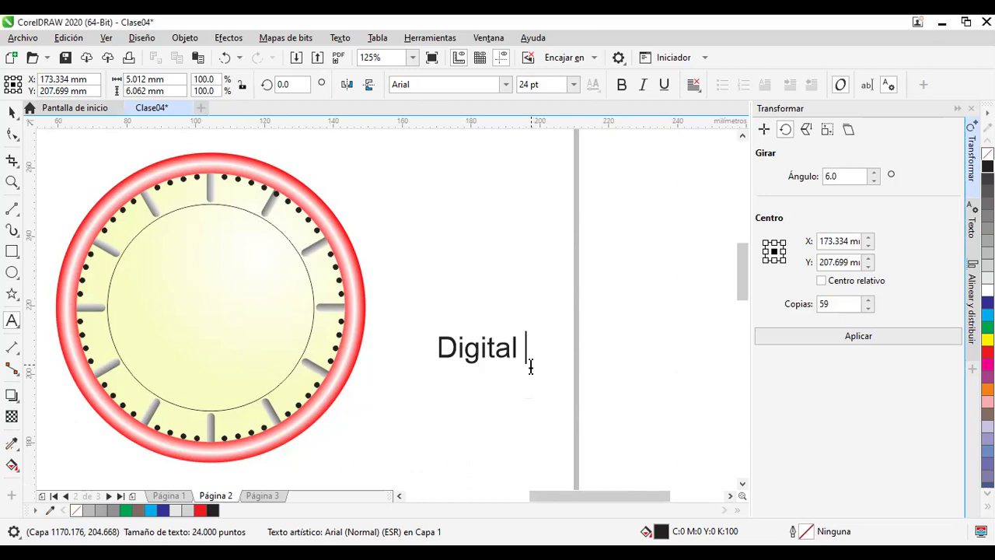
pyautogui.press('Return')
pyautogui.write('watch')
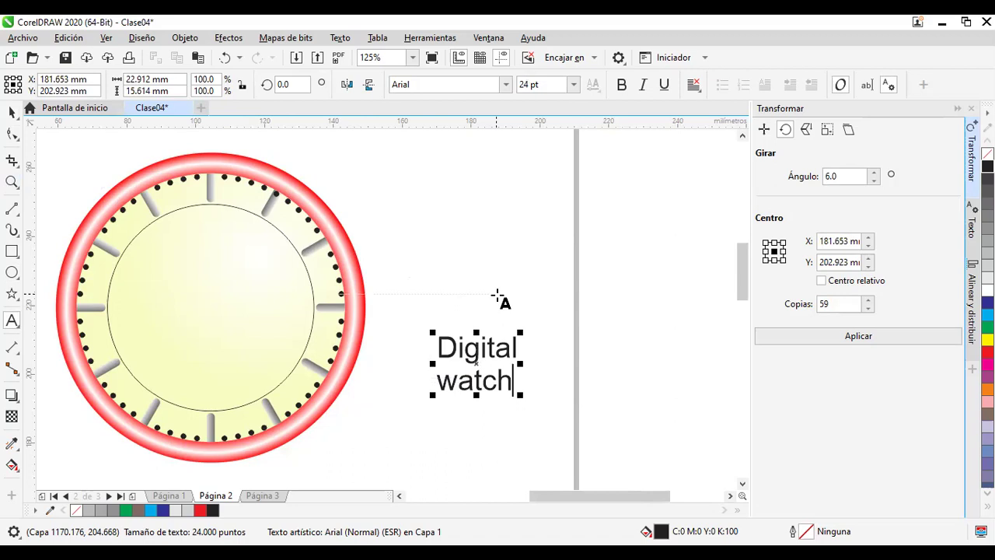
pyautogui.press('Home')
pyautogui.press('BackSpace')
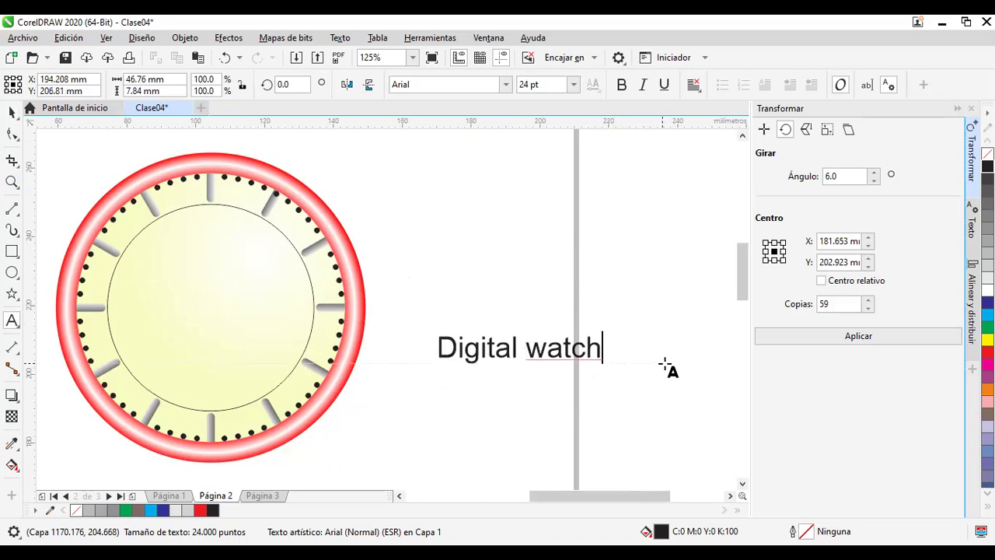
# Step: Move the text up beside the clock's upper edge and capitalise its second word to read "Digital Watch"
pyautogui.click(12, 134)
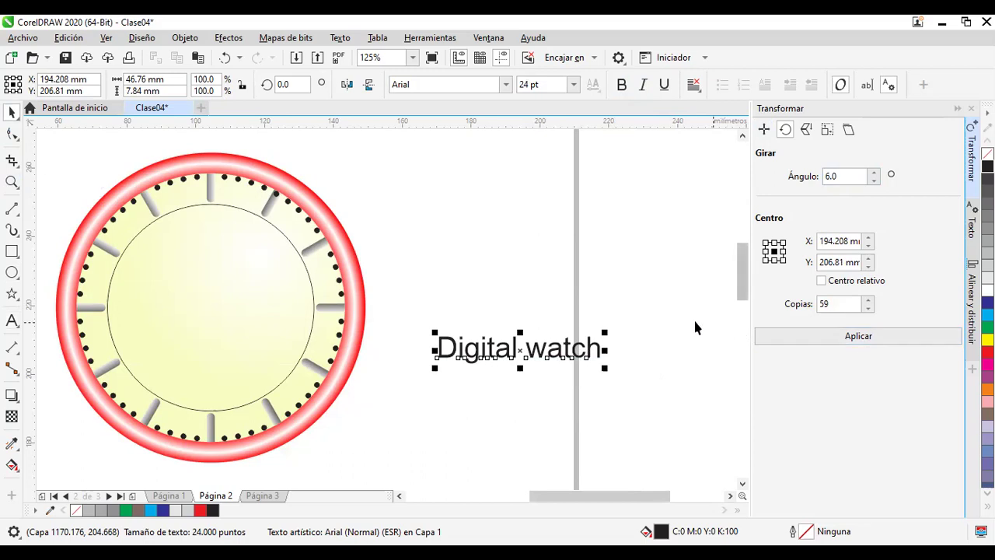
pyautogui.click(553, 348)
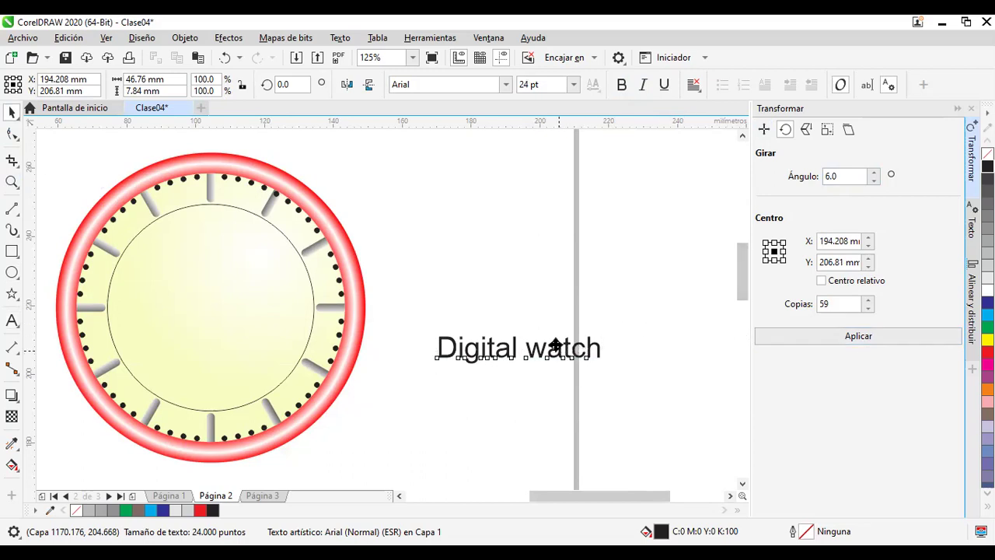
pyautogui.hotkey('ctrl', 'z')
pyautogui.press('F8')
pyautogui.click(488, 224)
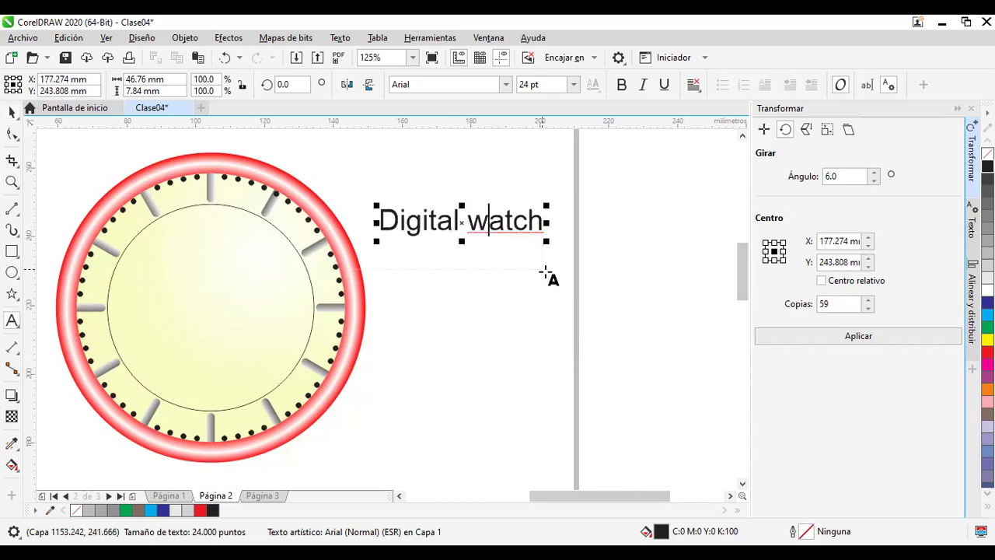
pyautogui.press('BackSpace')
pyautogui.write('W')
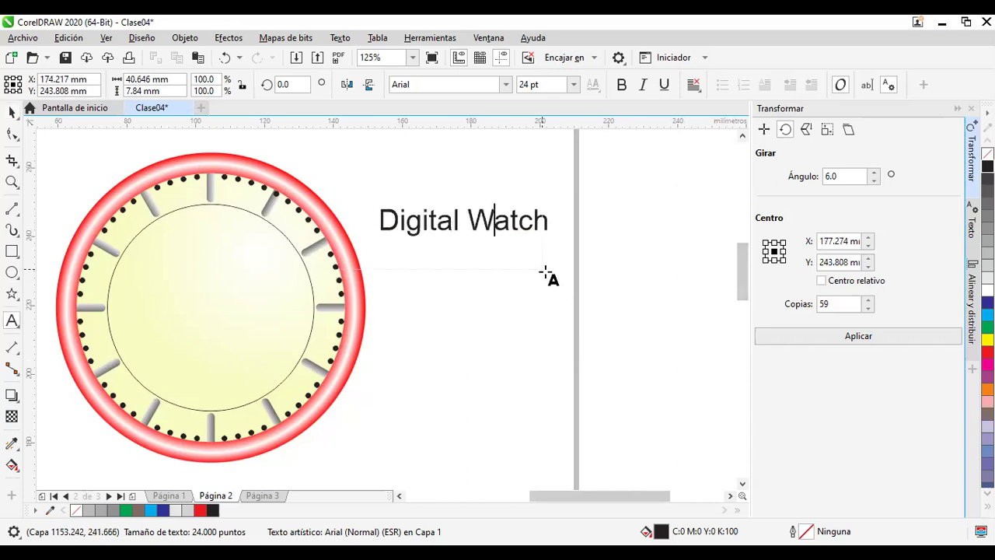
pyautogui.click(11, 113)
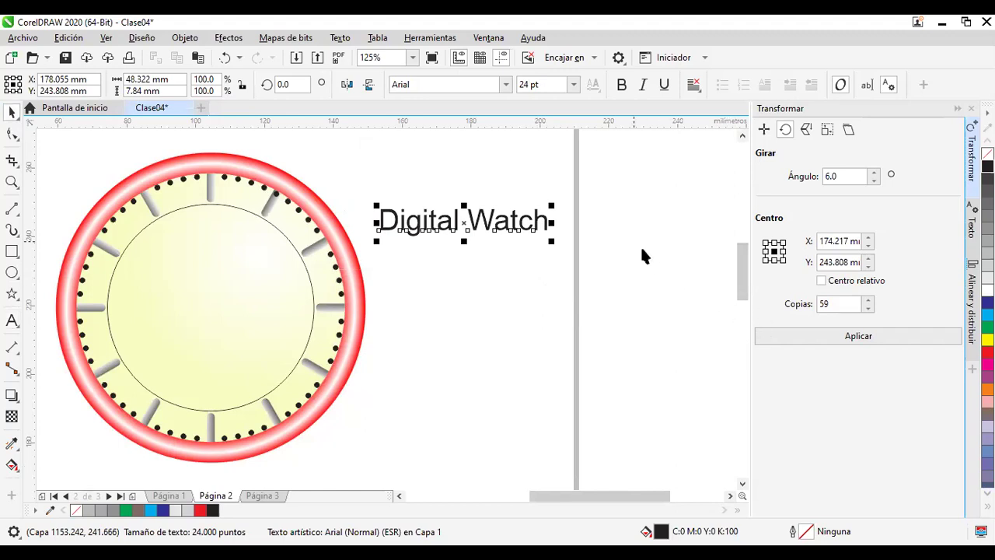
pyautogui.click(489, 39)
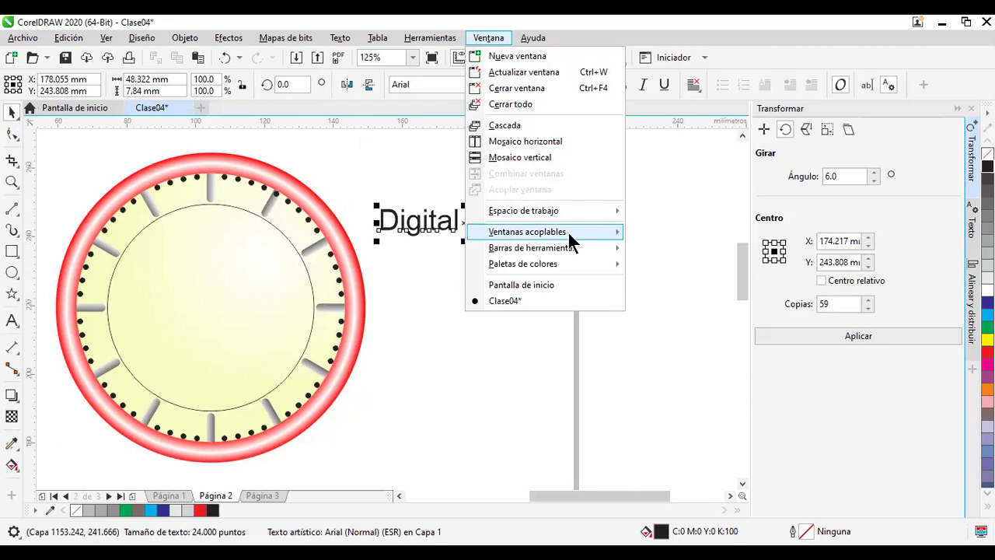
pyautogui.moveTo(599, 235)
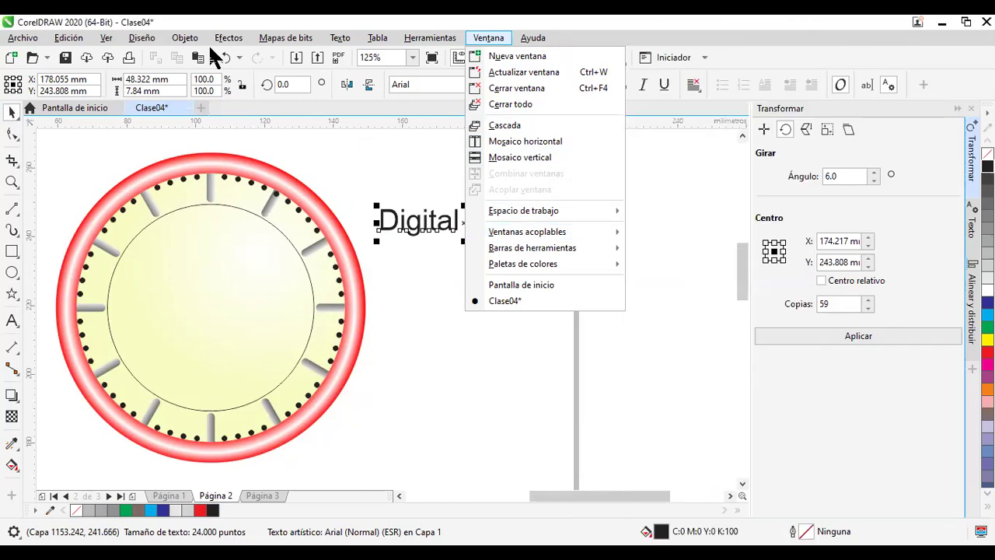
pyautogui.moveTo(180, 34)
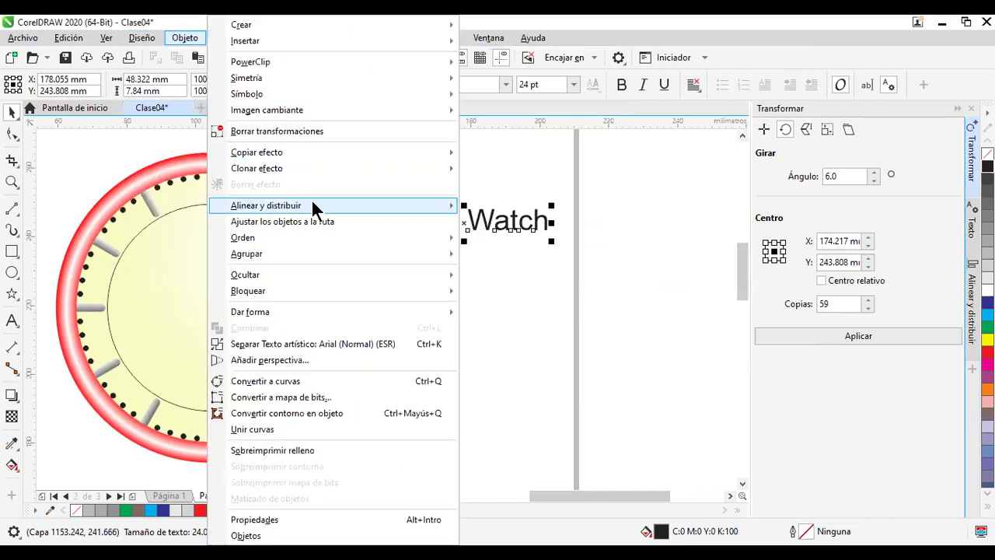
pyautogui.moveTo(312, 204)
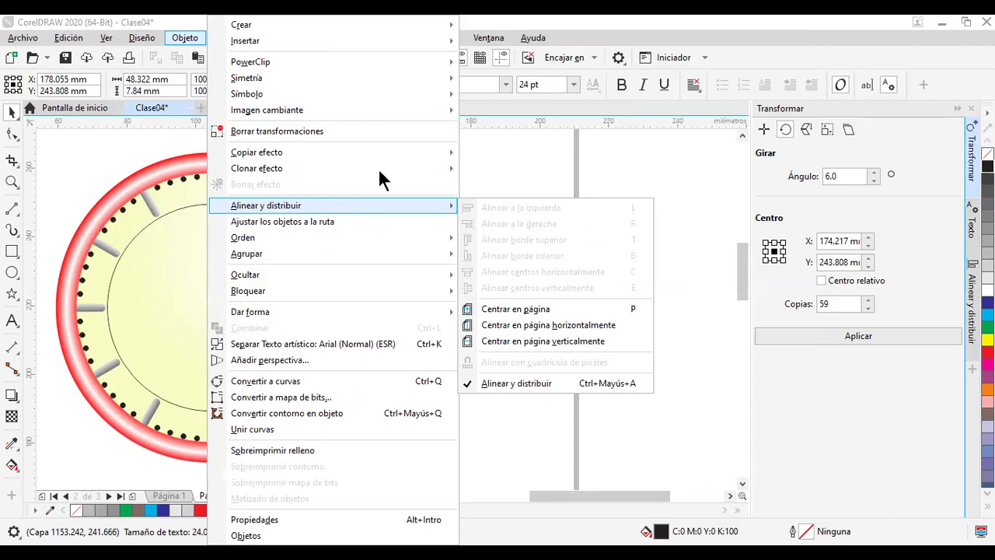
pyautogui.click(488, 38)
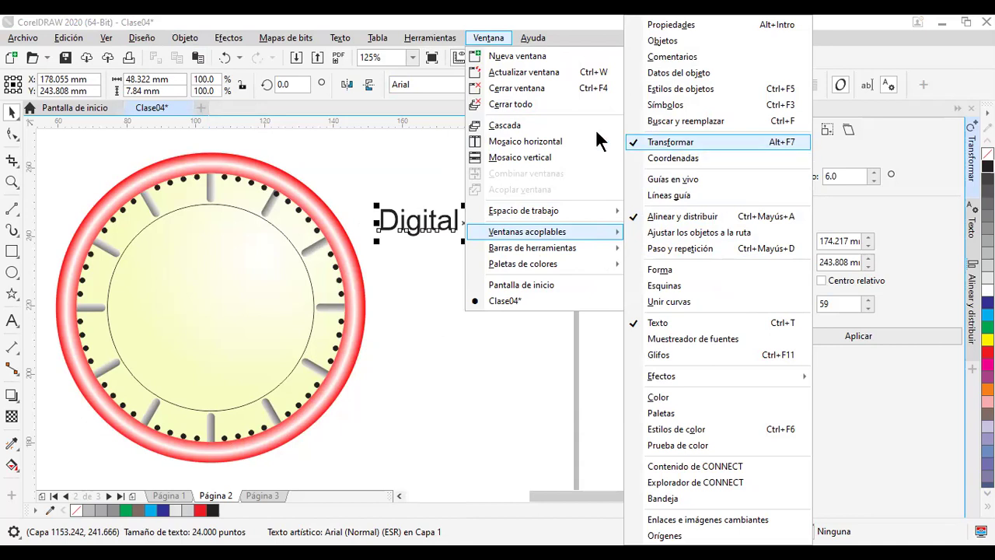
pyautogui.click(226, 24)
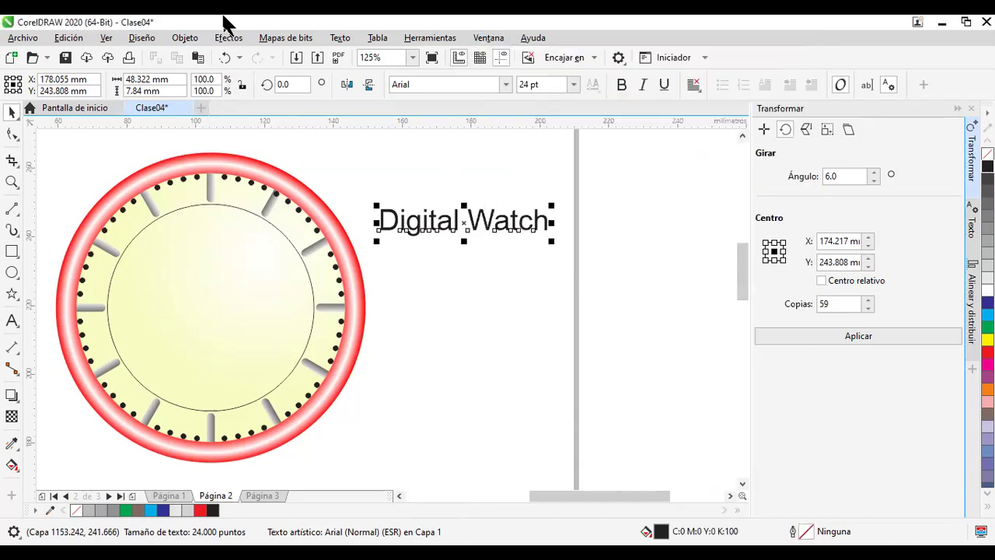
pyautogui.click(184, 40)
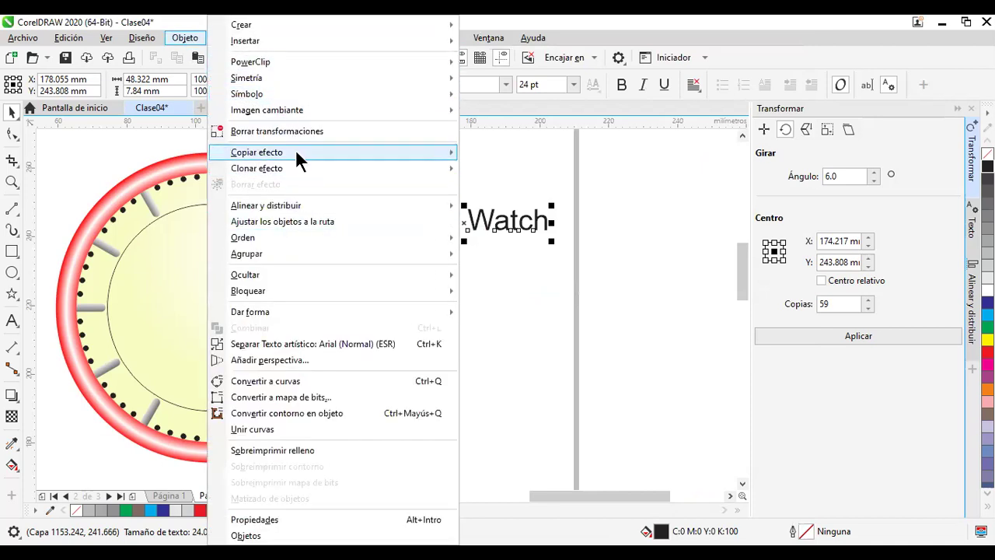
pyautogui.moveTo(298, 158)
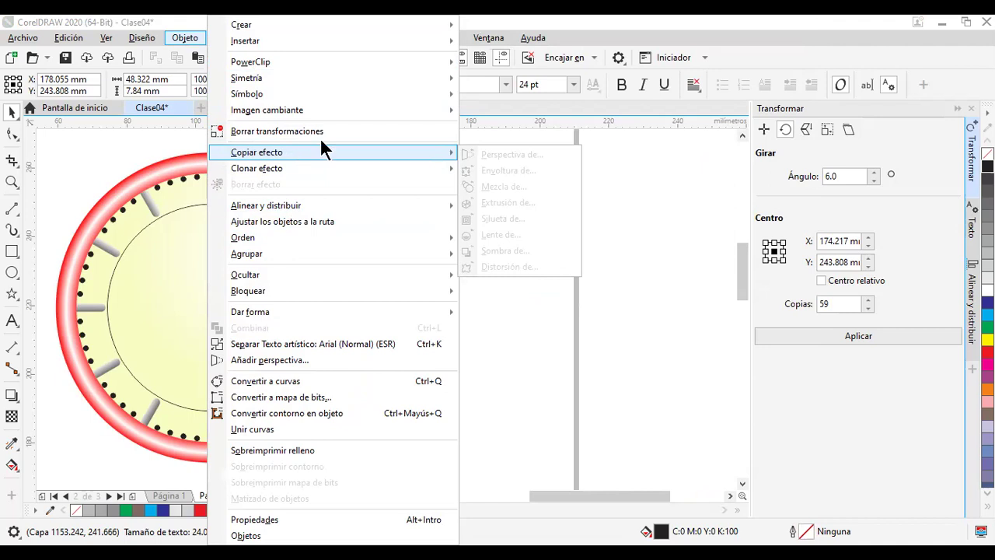
pyautogui.click(558, 90)
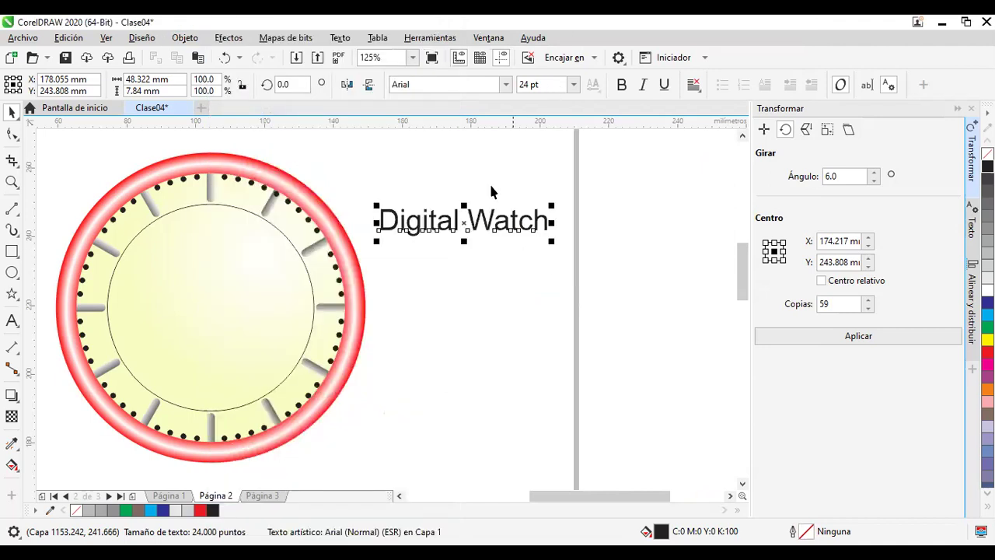
# Step: Change the "Digital Watch" text to Harlow Solid Italic at 20 pt and move it down beside the clock's middle
pyautogui.click(503, 83)
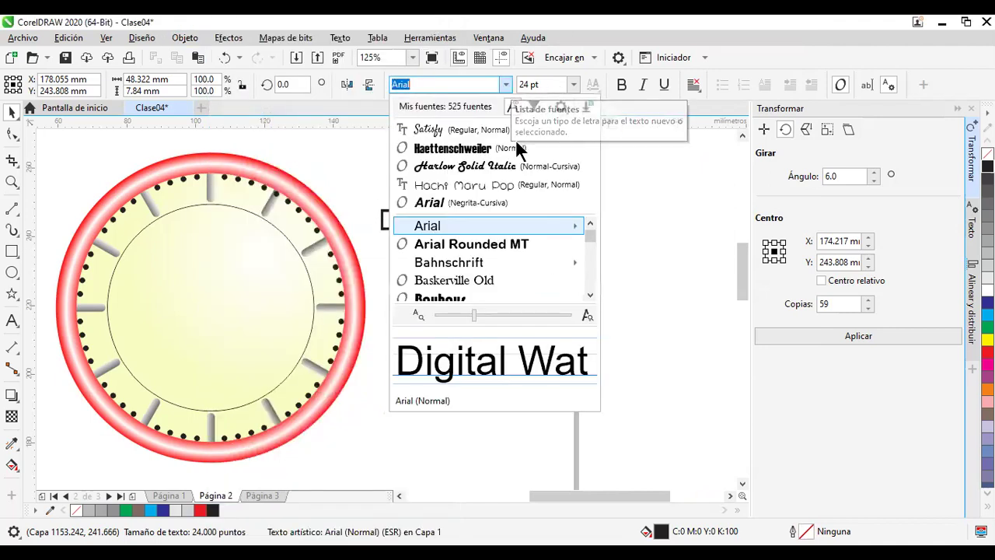
pyautogui.click(514, 170)
pyautogui.click(529, 307)
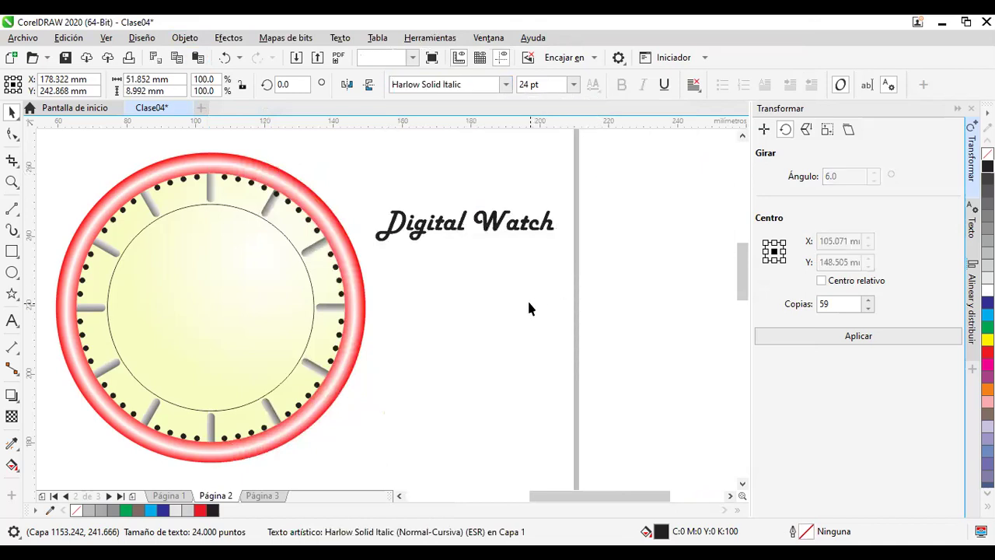
pyautogui.moveTo(505, 237); pyautogui.dragTo(581, 286)
pyautogui.click(523, 86)
pyautogui.write('20')
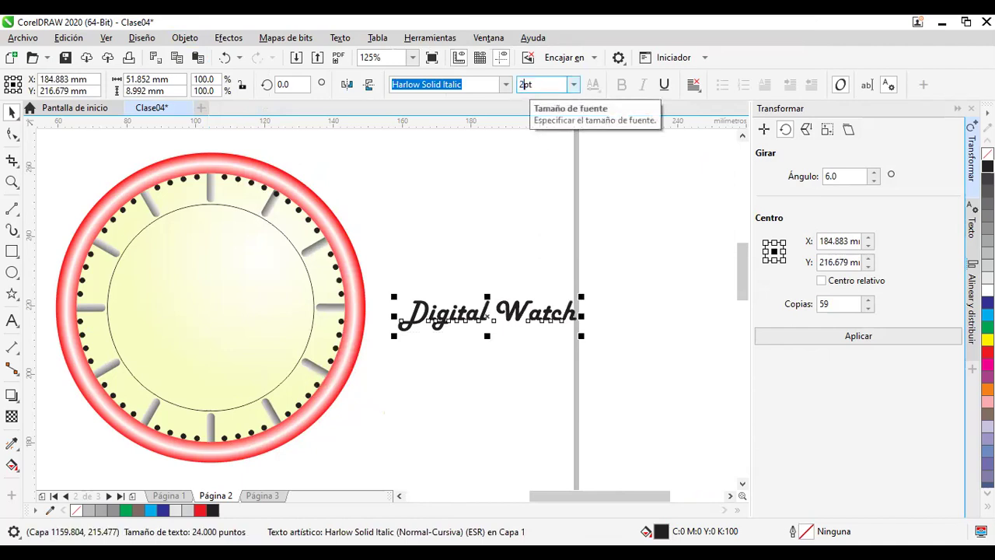
pyautogui.press('Return')
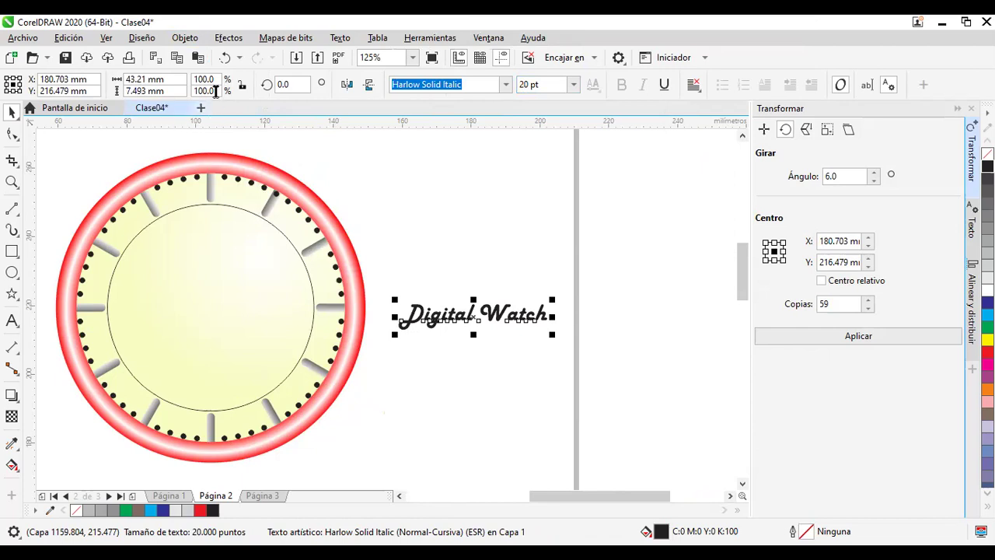
# Step: Fit the "Digital Watch" text to the lower arc of the inner circle
pyautogui.click(232, 39)
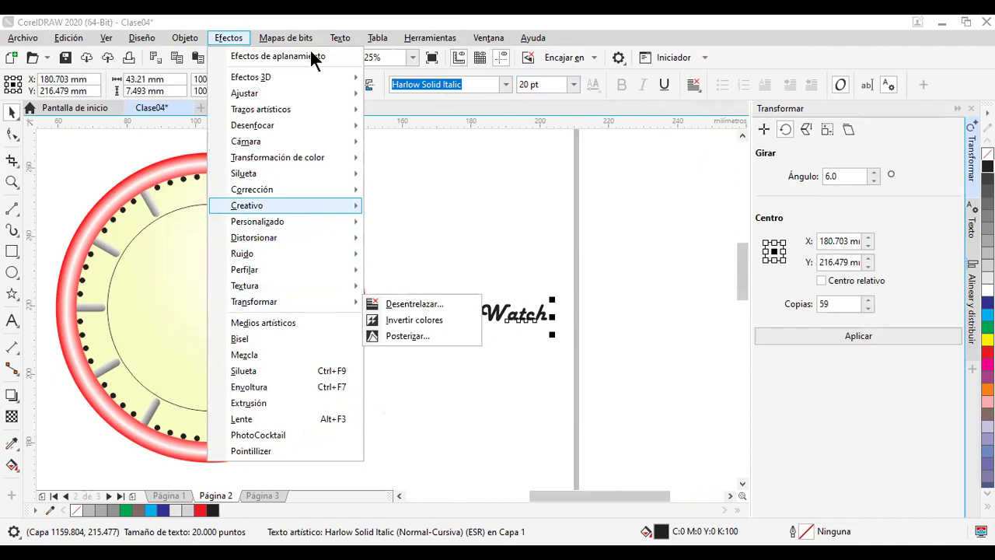
pyautogui.click(337, 36)
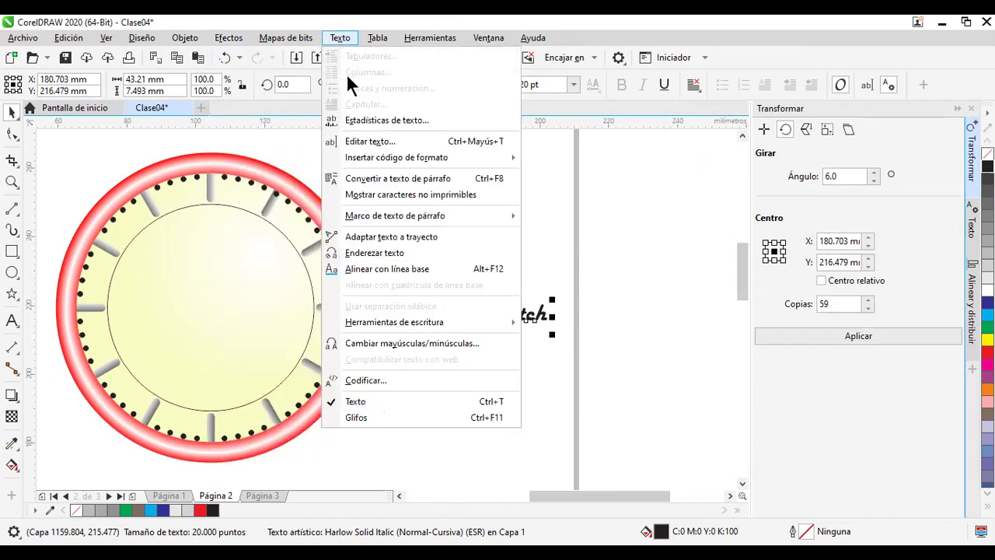
pyautogui.click(398, 238)
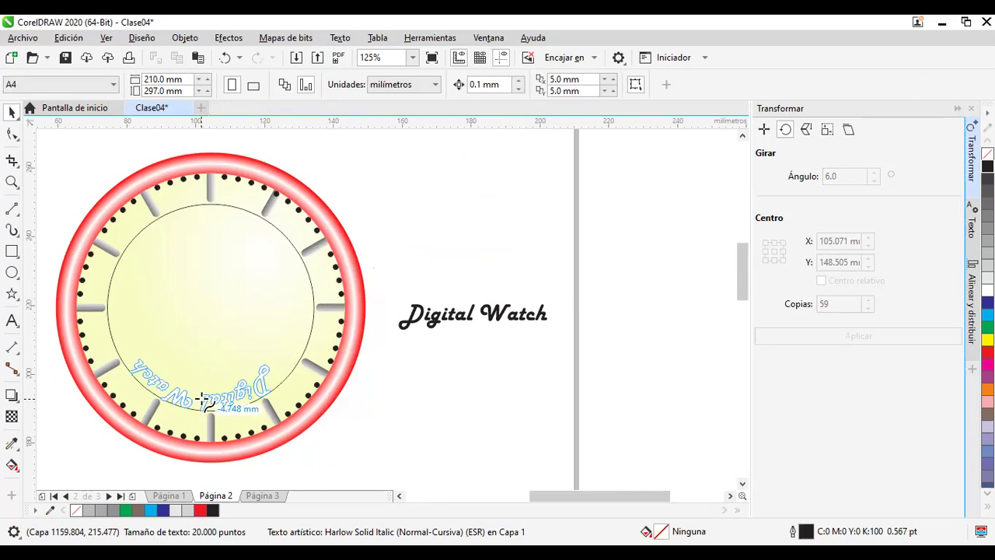
pyautogui.click(202, 400)
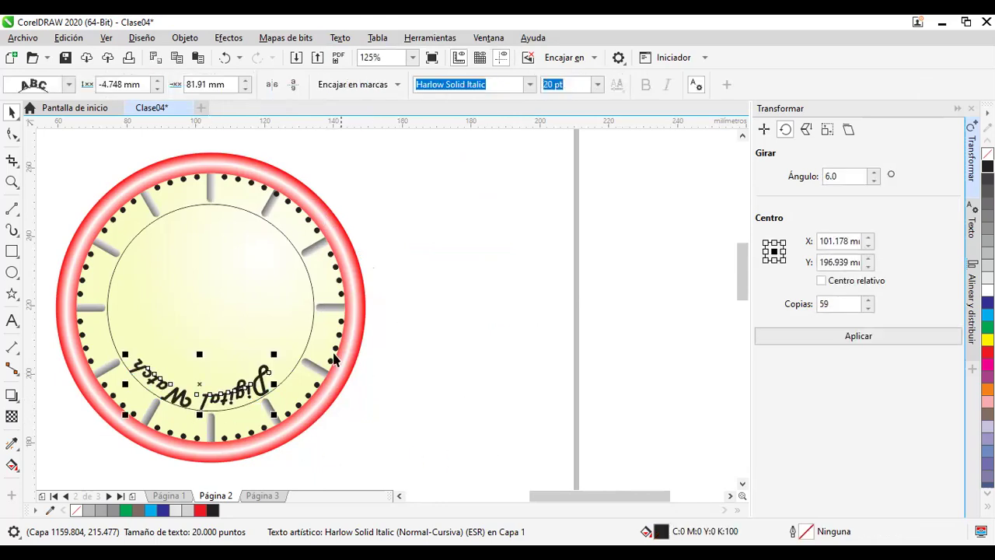
# Step: Mirror the curved text horizontally and vertically and offset it about 2.7 mm inside the circle's lower arc
pyautogui.click(293, 85)
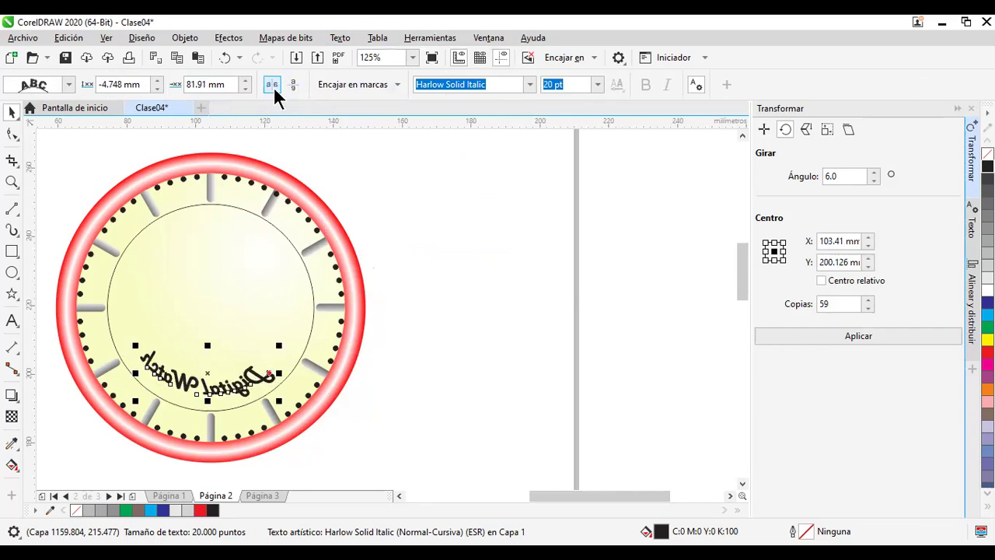
pyautogui.click(271, 84)
pyautogui.moveTo(192, 420); pyautogui.dragTo(423, 323)
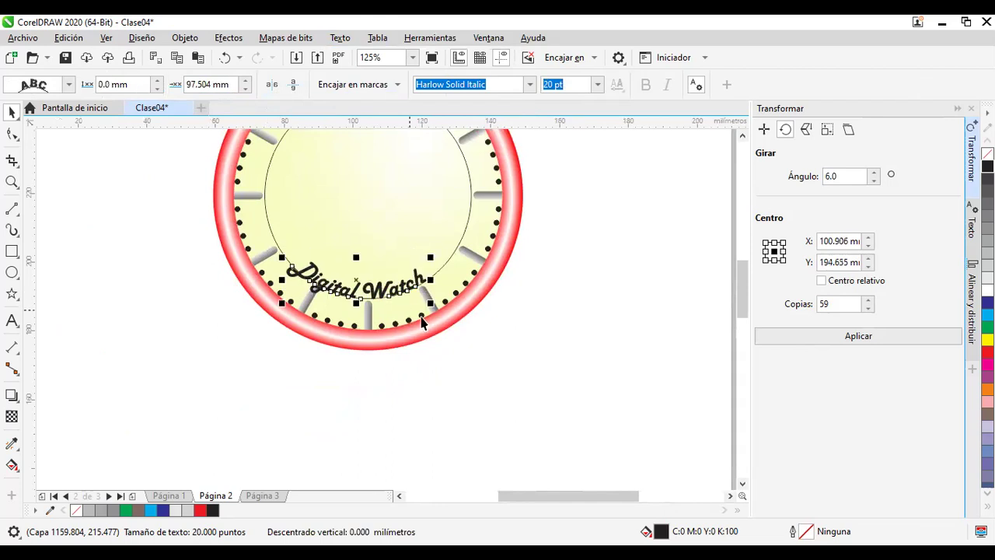
pyautogui.moveTo(384, 292); pyautogui.dragTo(395, 278)
pyautogui.scroll(2, 392, 276)
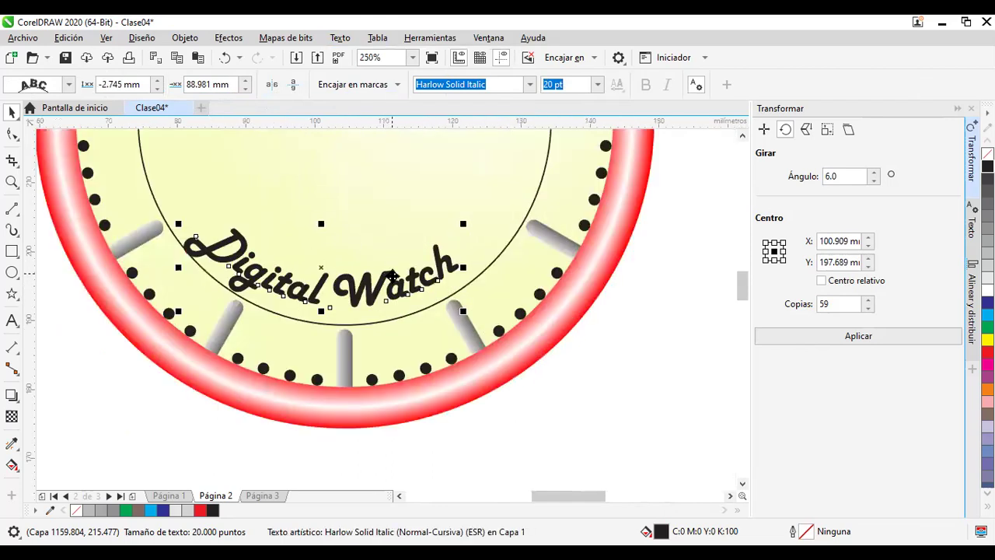
# Step: Widen the letter spacing of the curved "Digital Watch" text with the Shape tool
pyautogui.click(12, 135)
pyautogui.moveTo(465, 312); pyautogui.dragTo(522, 310)
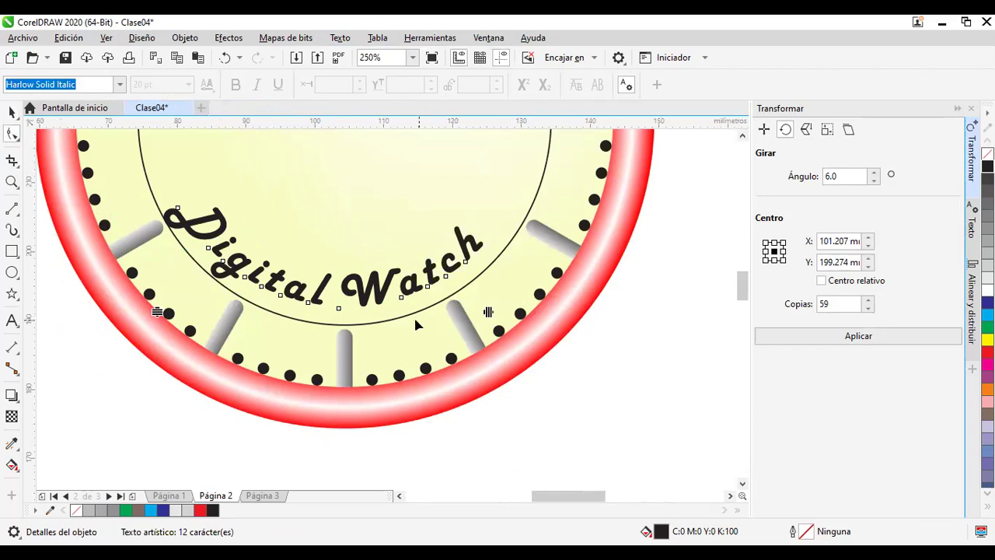
pyautogui.click(12, 113)
pyautogui.click(93, 326)
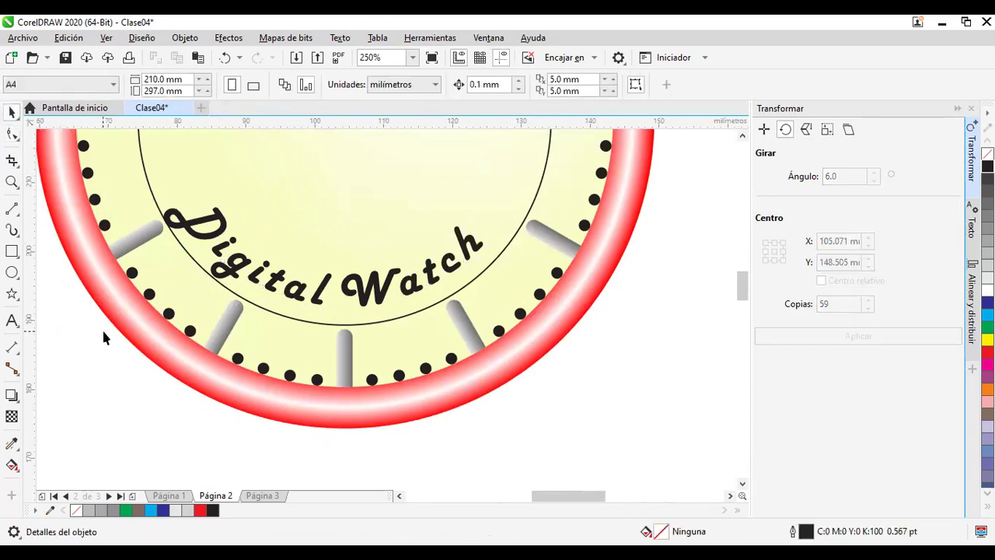
pyautogui.scroll(-2, 103, 328)
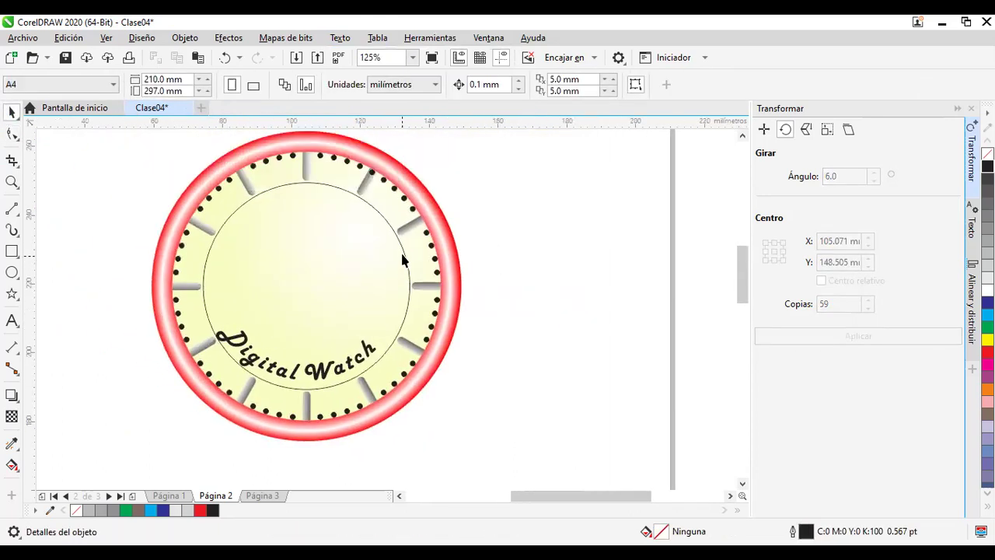
# Step: Delete the thin inner guide circle from the clock face
pyautogui.click(406, 257)
pyautogui.click(411, 252)
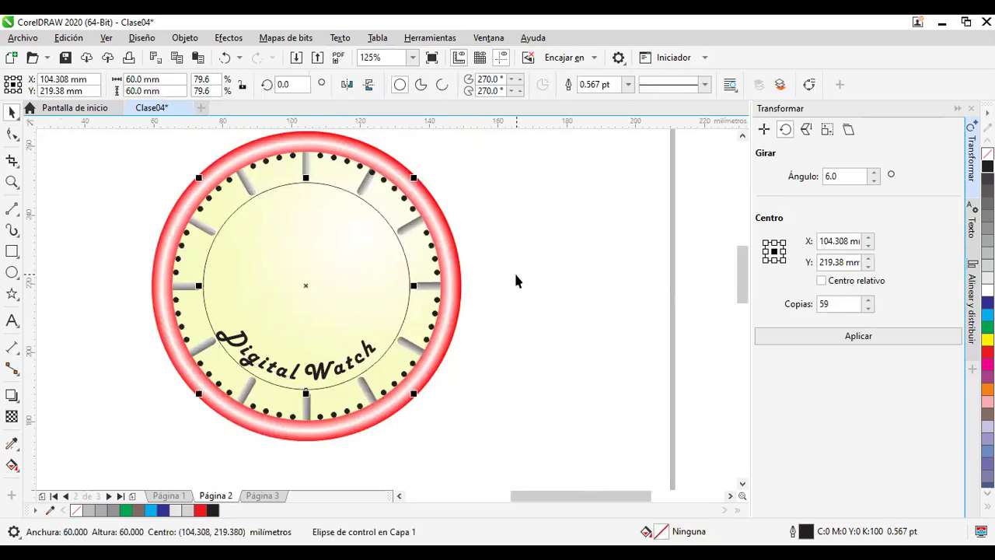
pyautogui.press('Delete')
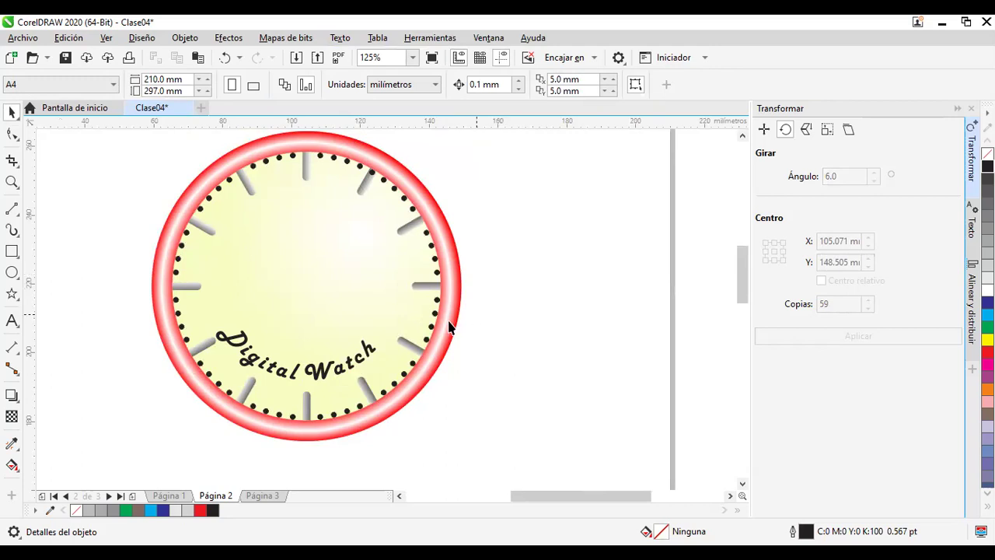
# Step: Nudge the curved "Digital Watch" text about 0.5 mm down and to the right
pyautogui.click(332, 375)
pyautogui.click(331, 374)
pyautogui.click(330, 373)
pyautogui.click(332, 374)
pyautogui.click(342, 374)
pyautogui.moveTo(341, 375)
pyautogui.mouseDown()
pyautogui.moveTo(365, 342)
pyautogui.moveTo(341, 280)
pyautogui.moveTo(327, 311)
pyautogui.moveTo(342, 374)
pyautogui.mouseUp()
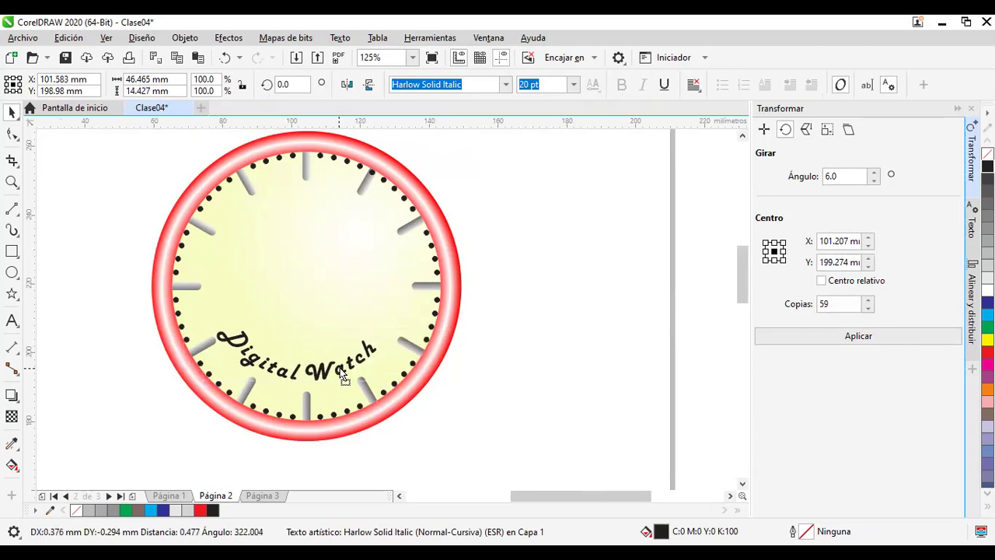
pyautogui.click(527, 407)
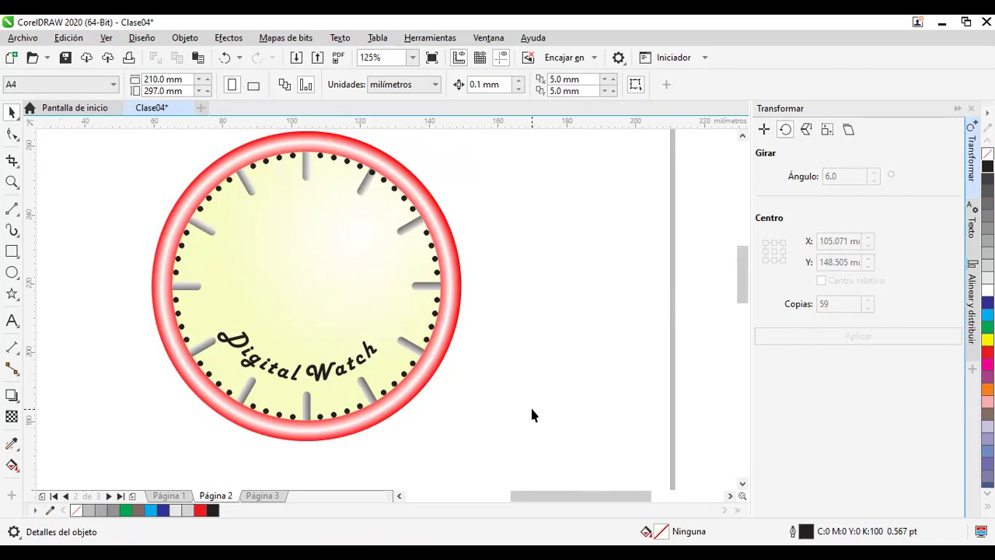
# Step: Set the curved text to 15 pt and move it to the lower centre of the face, above the bottom hour mark
pyautogui.click(354, 362)
pyautogui.click(529, 87)
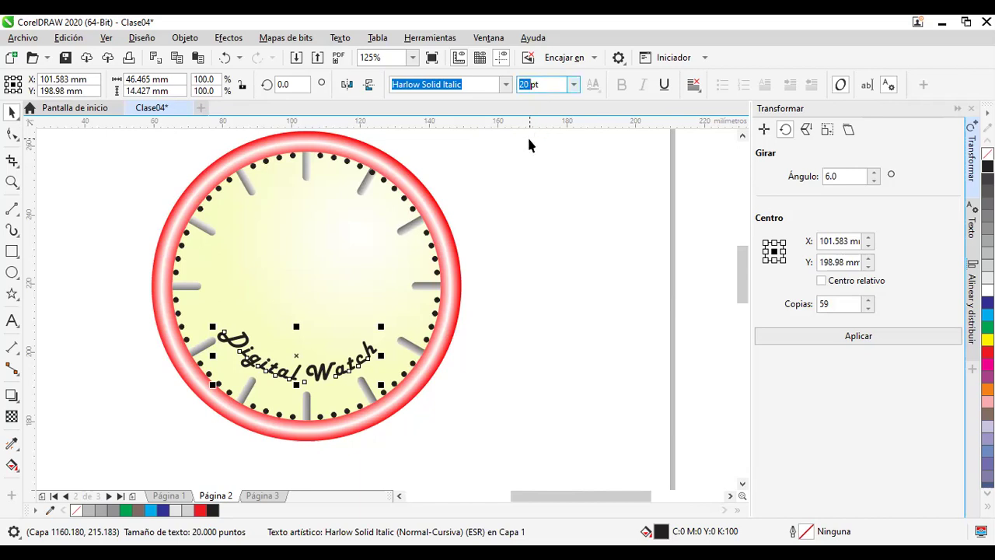
pyautogui.write('15')
pyautogui.press('Return')
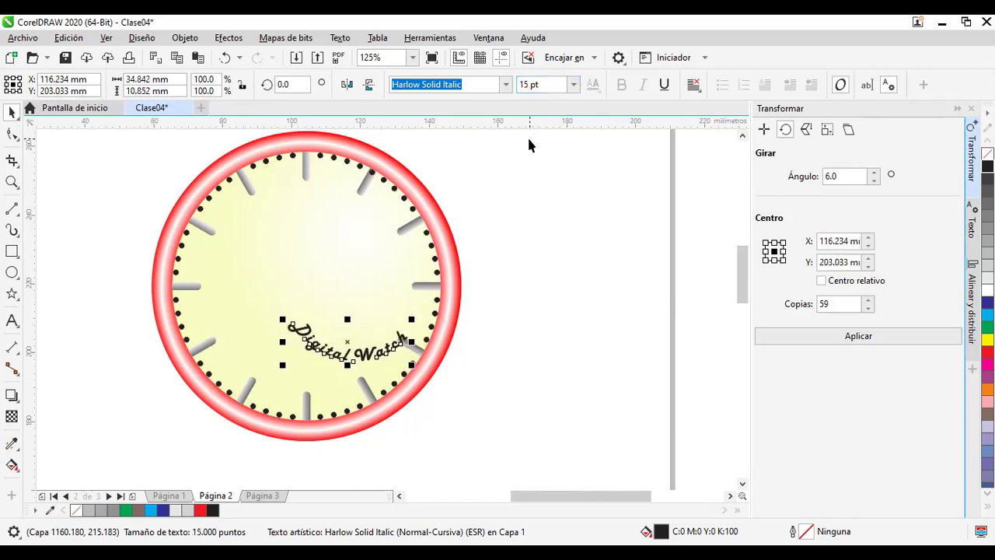
pyautogui.moveTo(349, 362); pyautogui.dragTo(304, 385)
pyautogui.click(547, 387)
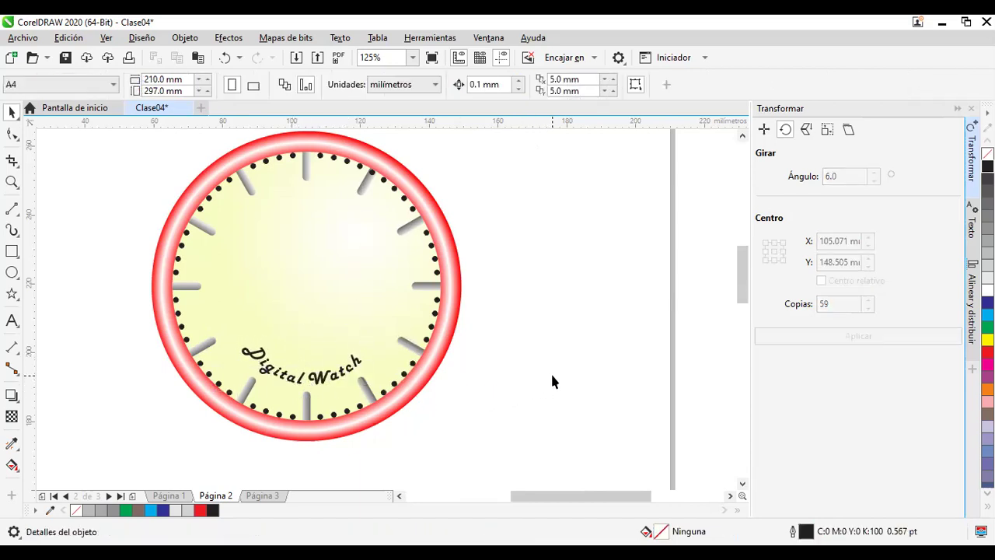
# Step: Shift the curved text slightly to the right above the bottom hour mark
pyautogui.click(332, 378)
pyautogui.click(332, 378)
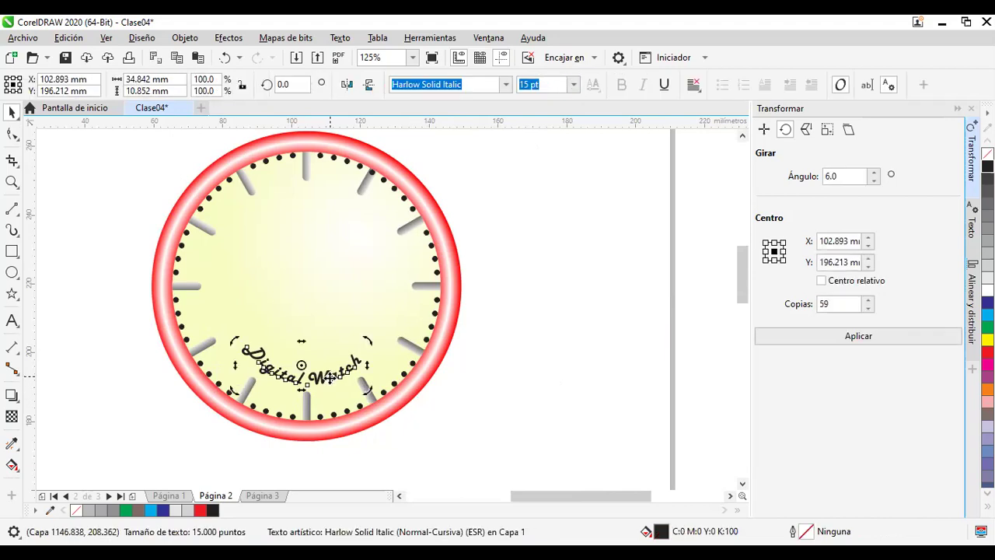
pyautogui.click(549, 416)
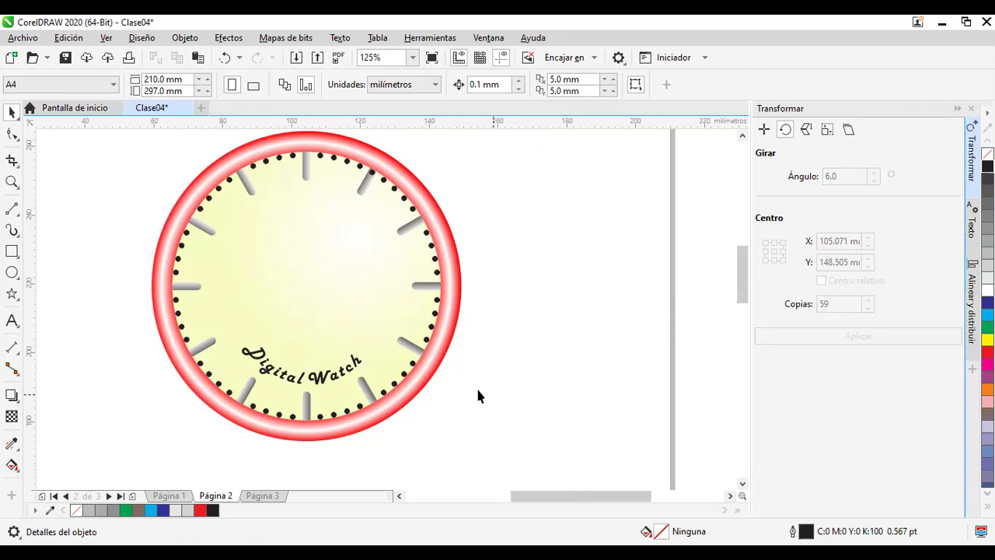
pyautogui.click(350, 371)
pyautogui.moveTo(350, 370); pyautogui.dragTo(351, 371)
pyautogui.press('Escape')
pyautogui.moveTo(451, 373); pyautogui.dragTo(272, 360)
pyautogui.click(210, 375)
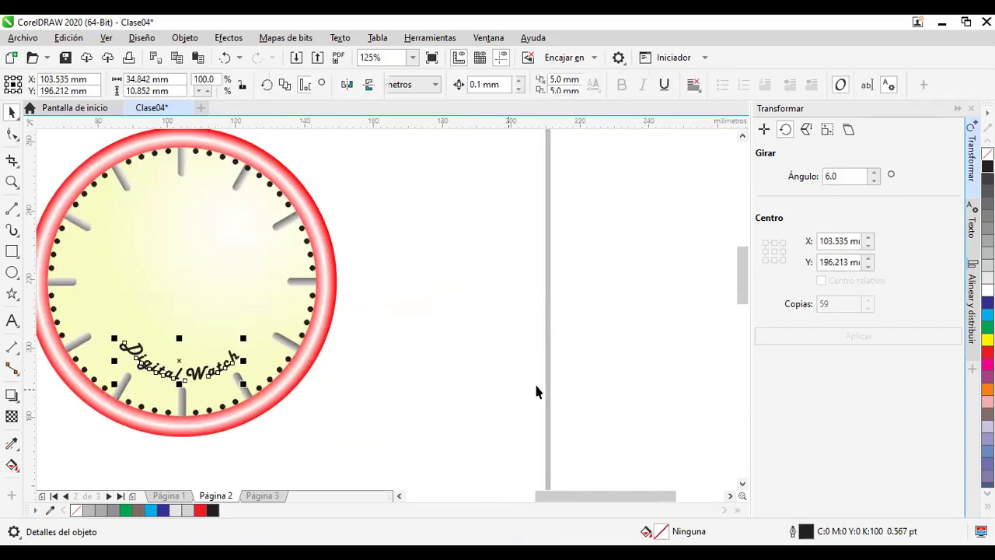
# Step: Replace the curved text with new artistic text reading "Digital" and "watch" on two lines beside the clock
pyautogui.press('Delete')
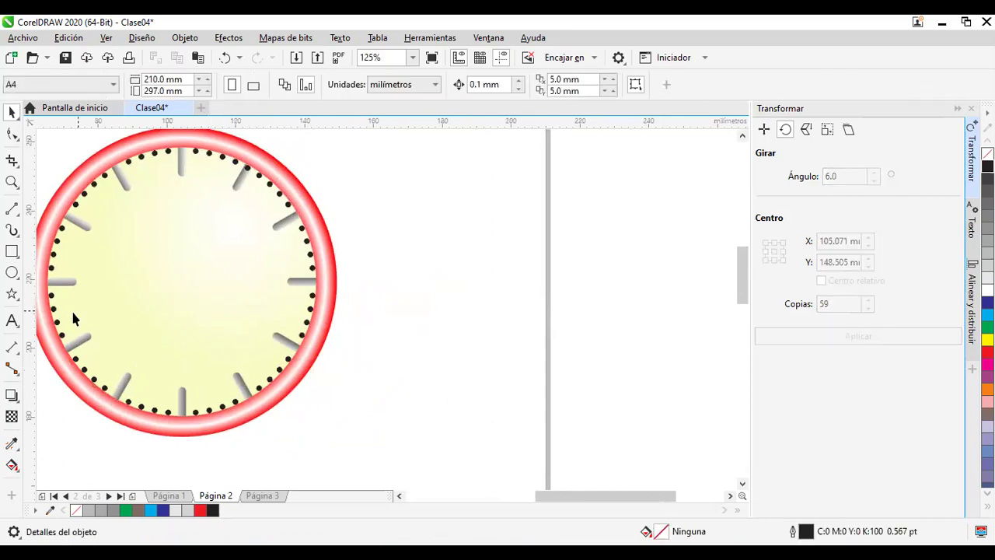
pyautogui.click(12, 321)
pyautogui.click(428, 250)
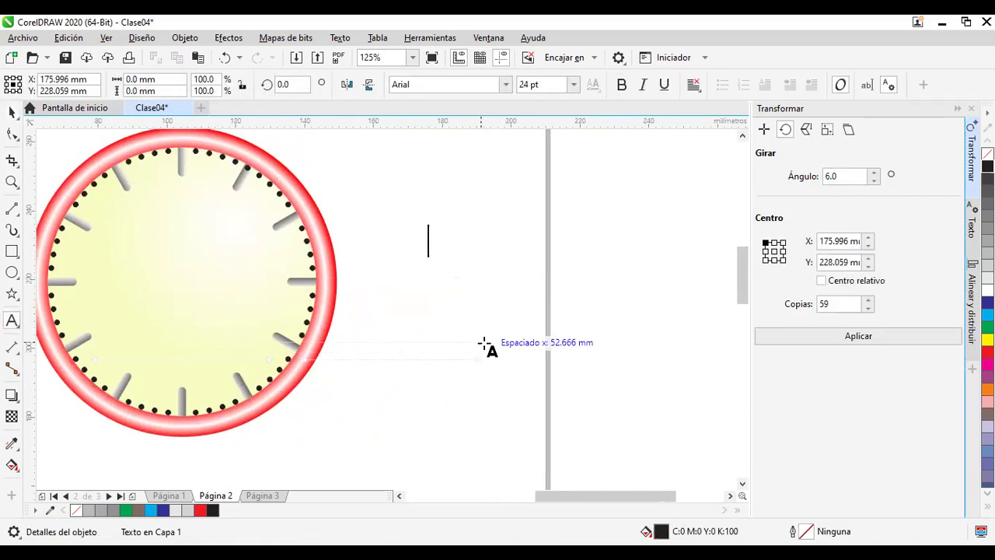
pyautogui.write('Digital')
pyautogui.press('Return')
pyautogui.write('watch')
pyautogui.press('Escape')
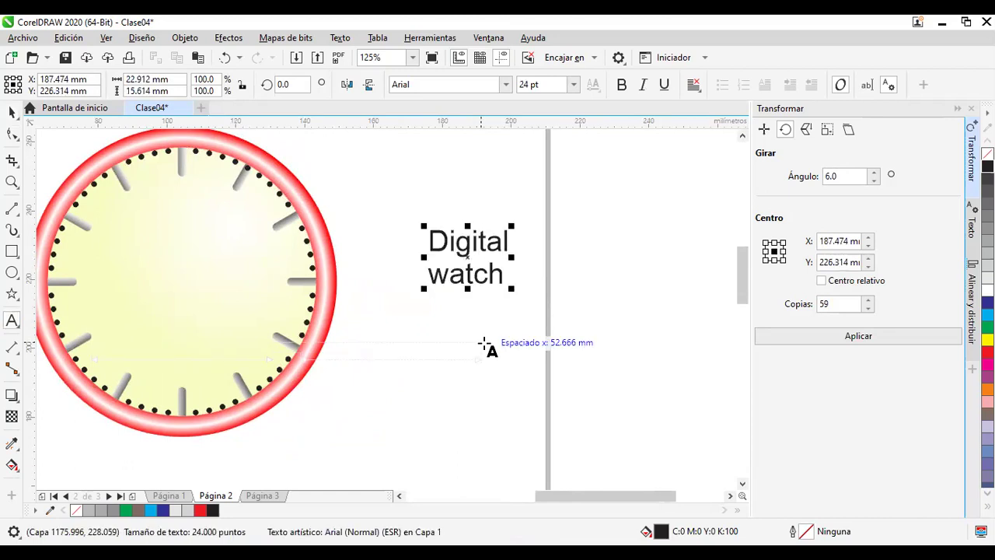
# Step: Join the new text onto a single line and capitalise its second word to read "Digital Watch"
pyautogui.press('Left')
pyautogui.press('Left')
pyautogui.press('Left')
pyautogui.press('Left')
pyautogui.press('BackSpace')
pyautogui.write('W')
pyautogui.press('Left')
pyautogui.press('BackSpace')
pyautogui.click(11, 112)
# Step: Change the new "Digital Watch" text's font to Harlow Solid Italic
pyautogui.click(506, 86)
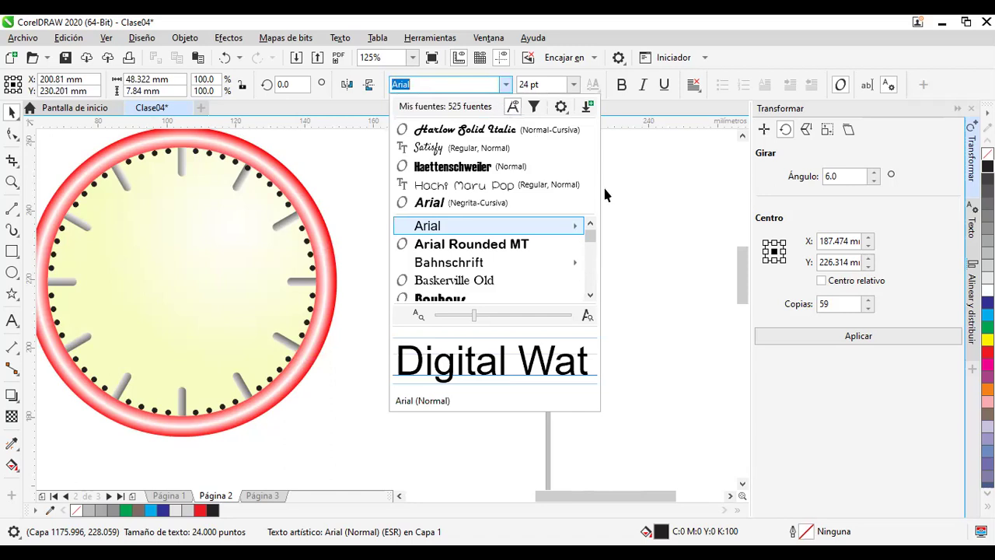
pyautogui.press('Up')
pyautogui.press('Up')
pyautogui.press('Up')
pyautogui.press('Up')
pyautogui.press('Up')
pyautogui.press('Return')
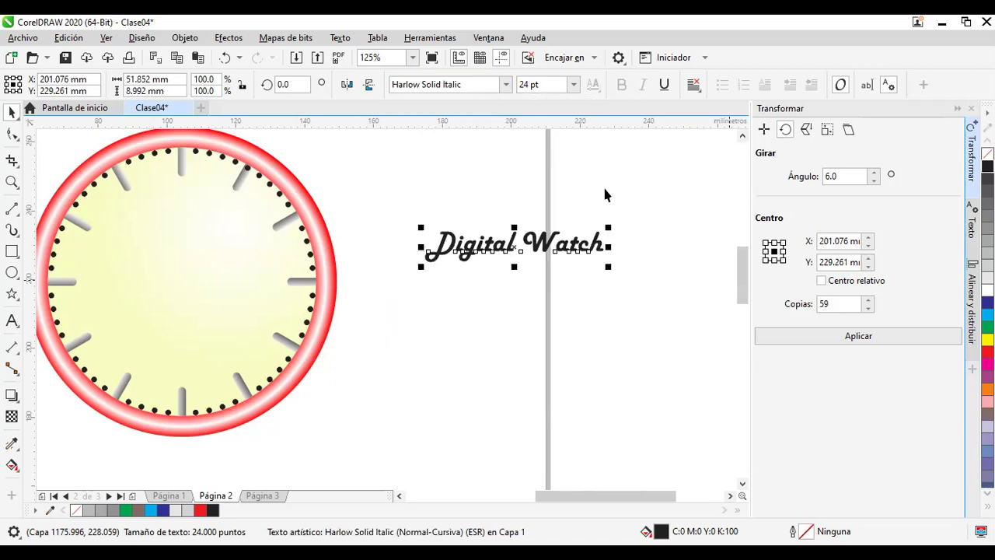
# Step: Set the "Digital Watch" text to 12 pt and move it beside the clock's lower right rim
pyautogui.click(528, 84)
pyautogui.write('12')
pyautogui.press('Return')
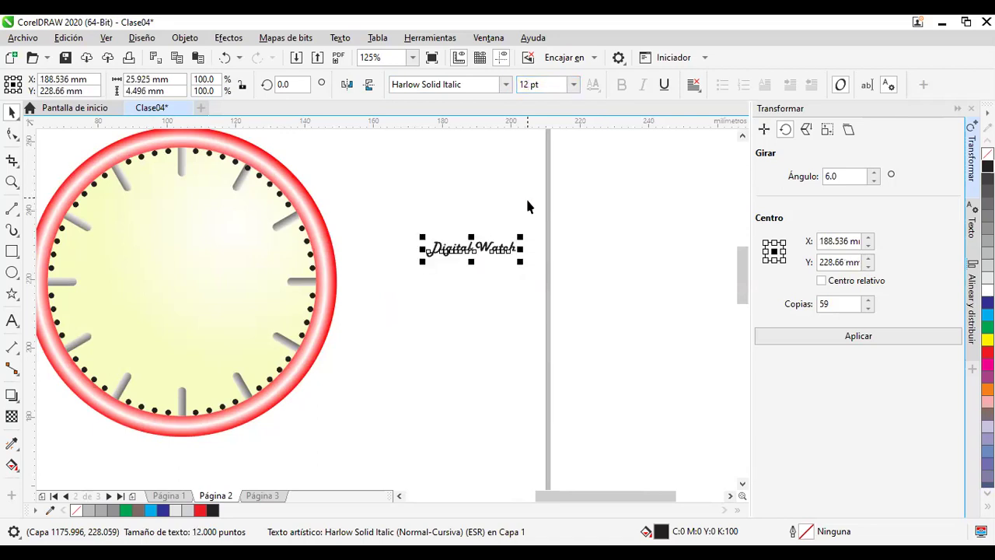
pyautogui.click(544, 253)
pyautogui.moveTo(500, 256); pyautogui.dragTo(371, 361)
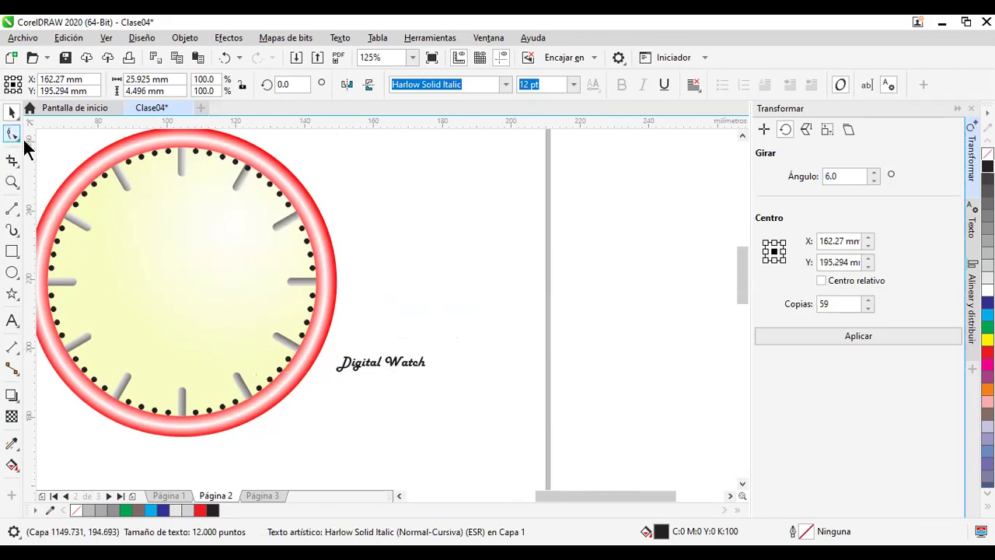
# Step: Widen the character spacing of the "Digital Watch" text, stretching it by about 6.1 mm
pyautogui.click(12, 134)
pyautogui.moveTo(435, 380); pyautogui.dragTo(454, 381)
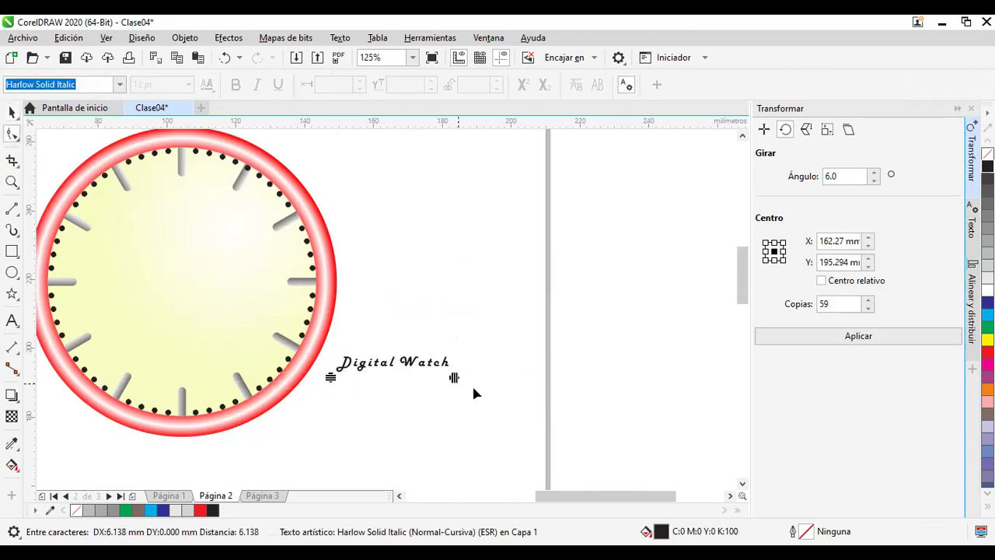
pyautogui.click(9, 113)
pyautogui.click(433, 345)
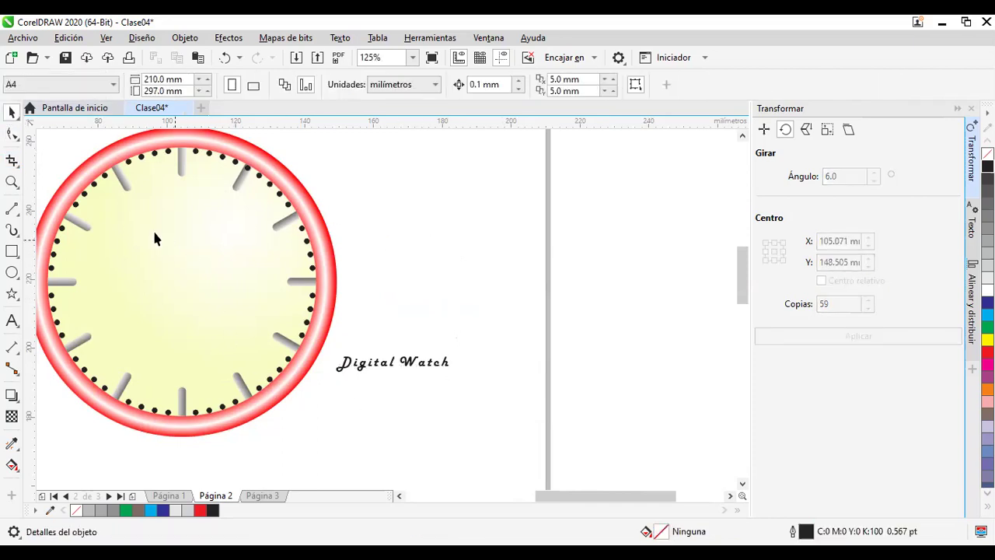
# Step: Fit the "Digital Watch" text to the clock's circular path at a -12 mm offset, above the bottom hour mark
pyautogui.click(435, 360)
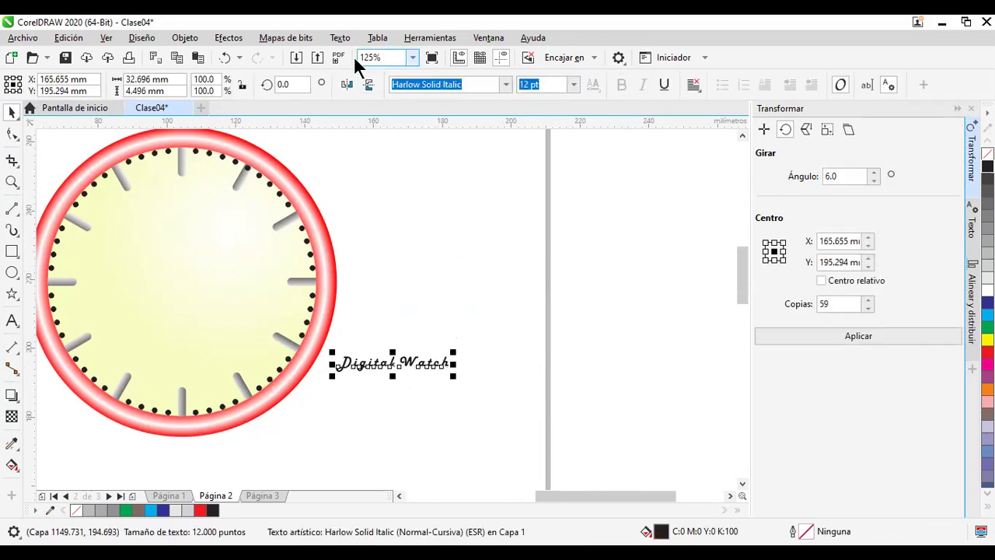
pyautogui.click(340, 37)
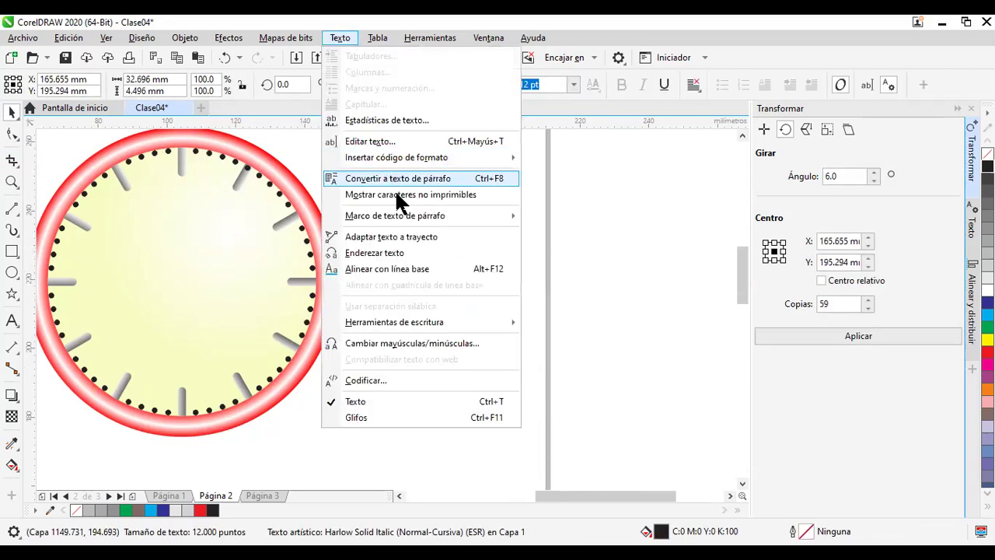
pyautogui.click(395, 237)
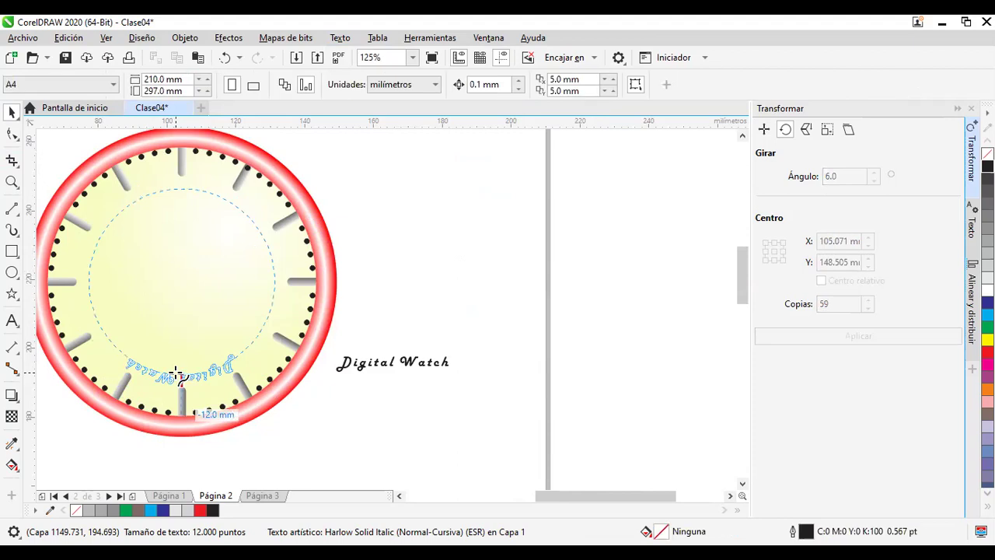
pyautogui.click(178, 377)
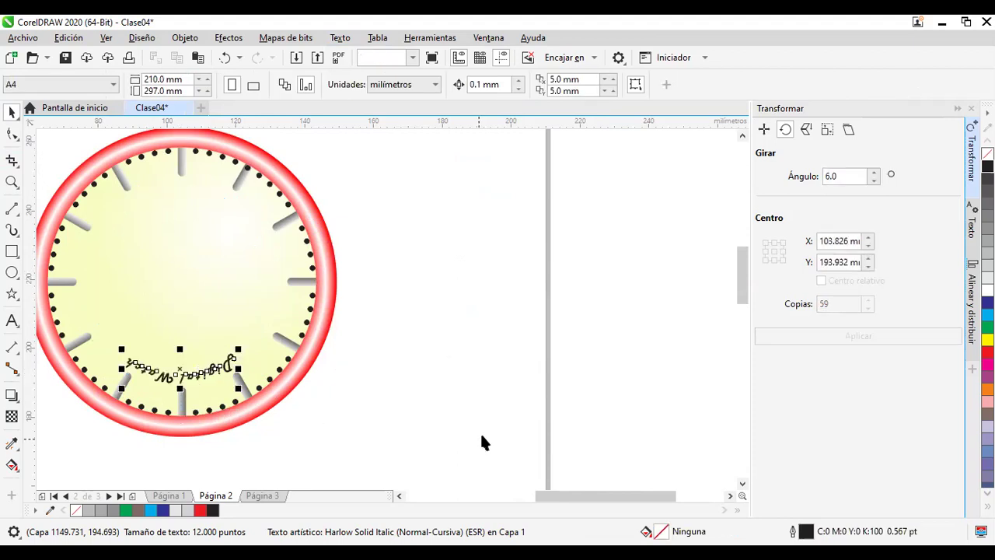
# Step: Mirror the curved text horizontally and vertically so it reads upright inside the clock face
pyautogui.click(270, 85)
pyautogui.click(292, 86)
pyautogui.click(500, 398)
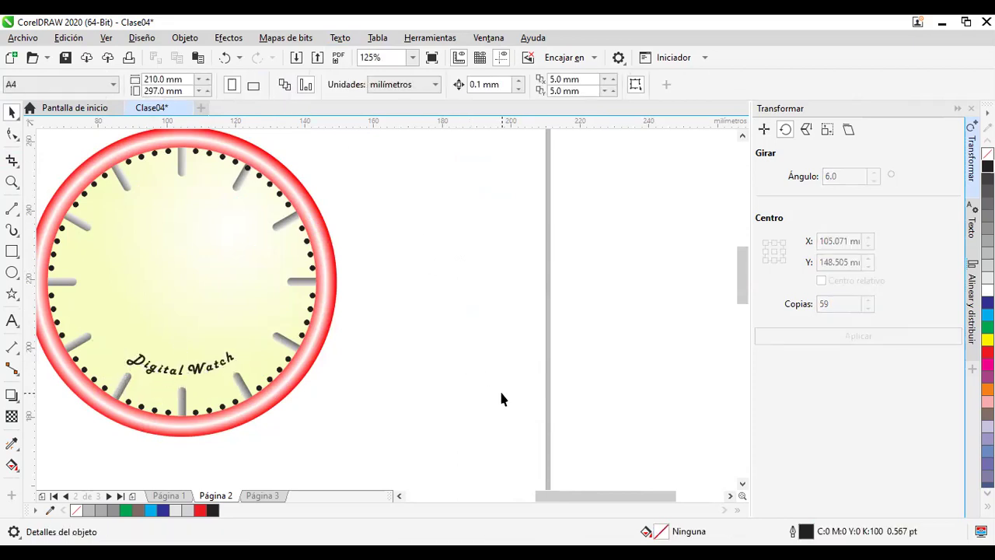
pyautogui.moveTo(493, 389); pyautogui.dragTo(557, 348)
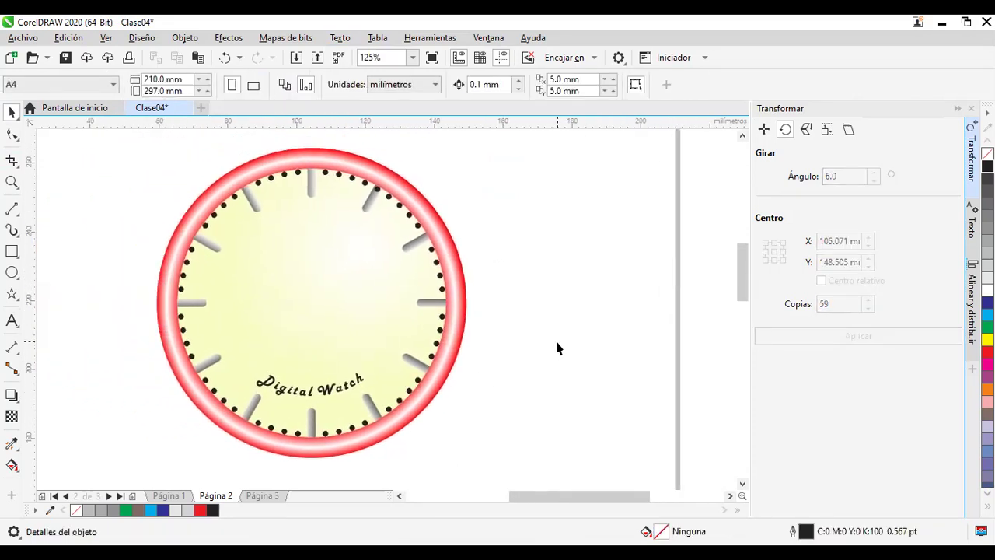
# Step: Place a vertical and a horizontal guideline crossing at the centre of the clock
pyautogui.click(287, 389)
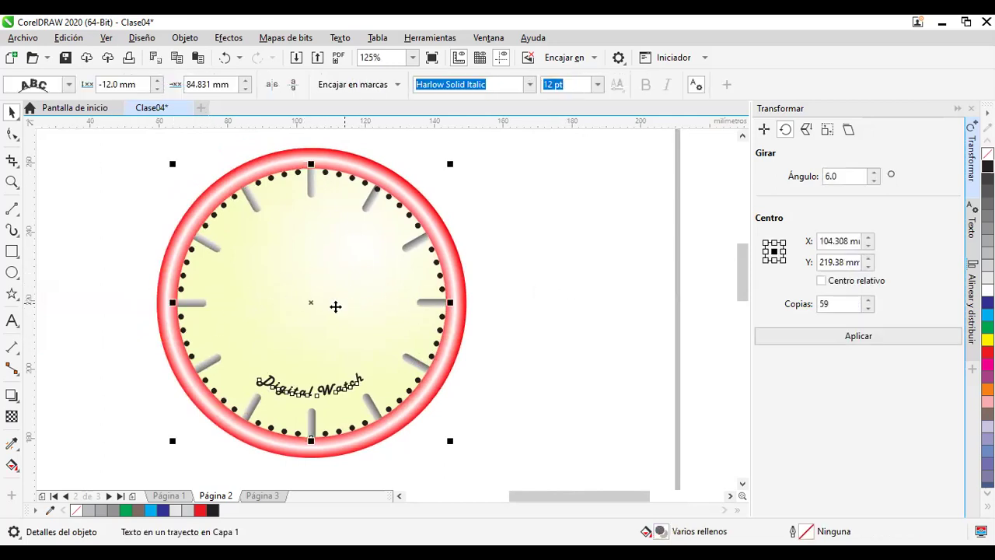
pyautogui.moveTo(29, 318); pyautogui.dragTo(312, 336)
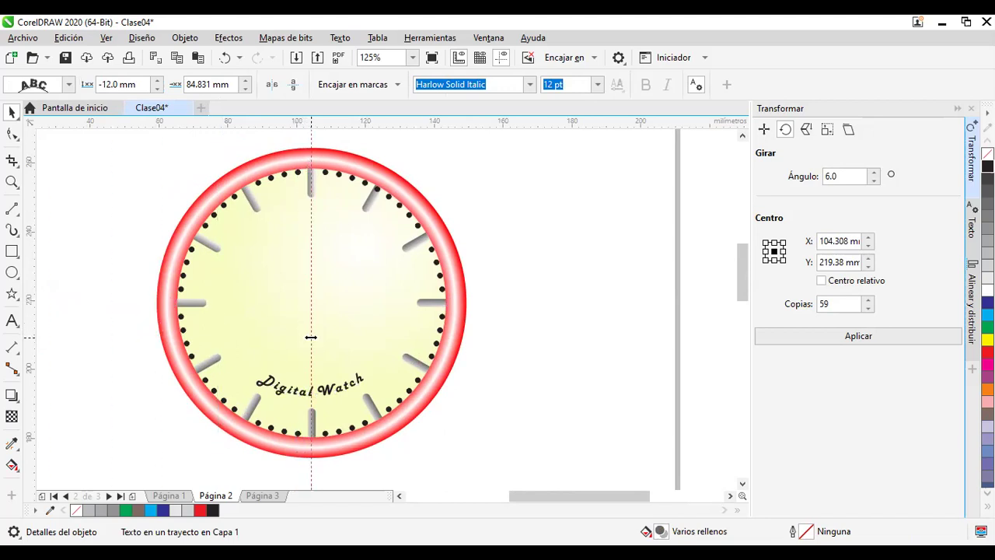
pyautogui.click(339, 284)
pyautogui.moveTo(376, 121); pyautogui.dragTo(372, 303)
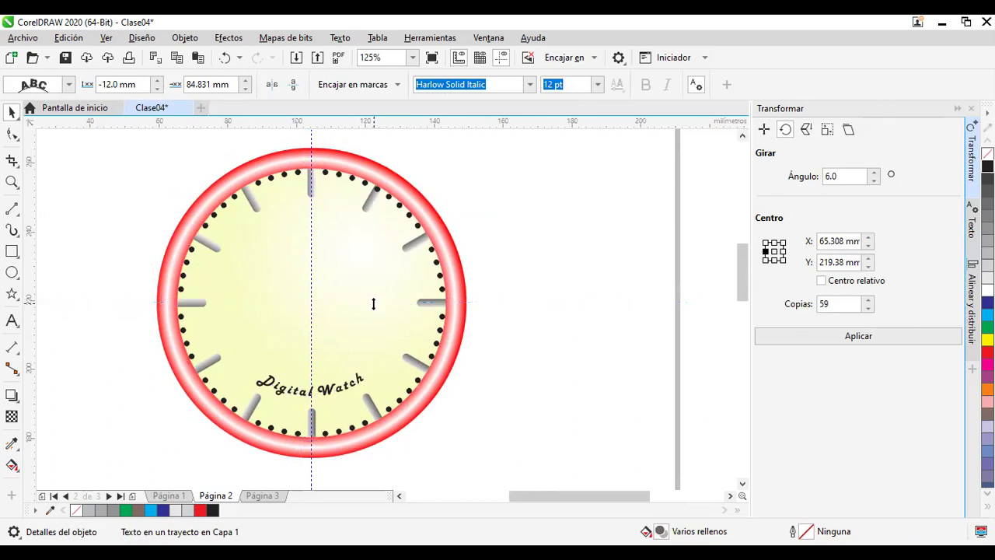
pyautogui.click(522, 250)
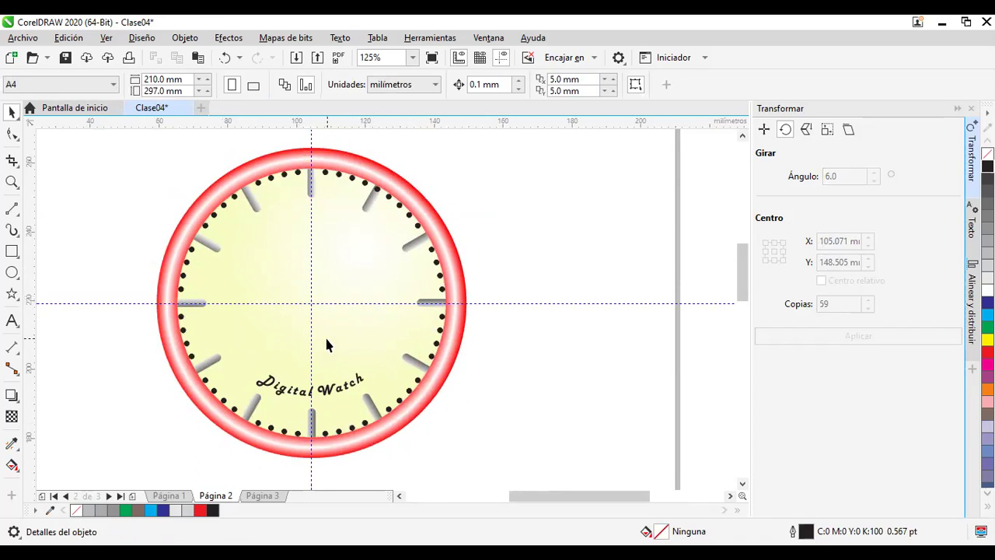
pyautogui.moveTo(526, 371)
pyautogui.mouseDown()
pyautogui.moveTo(540, 384)
pyautogui.moveTo(493, 392)
pyautogui.mouseUp()
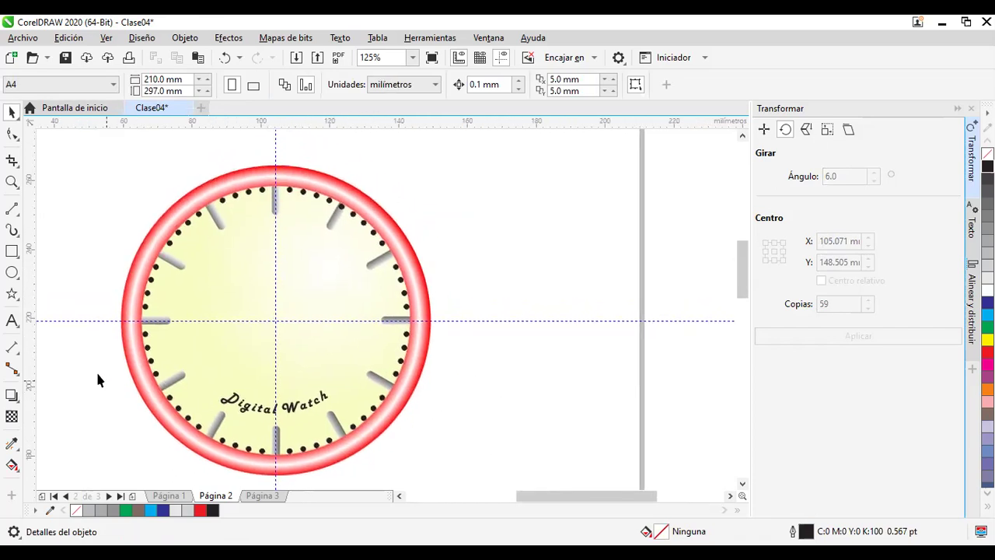
# Step: Draw a thin vertical ellipse about 1.5 mm wide and 46 mm high beside the clock as a hand
pyautogui.click(12, 251)
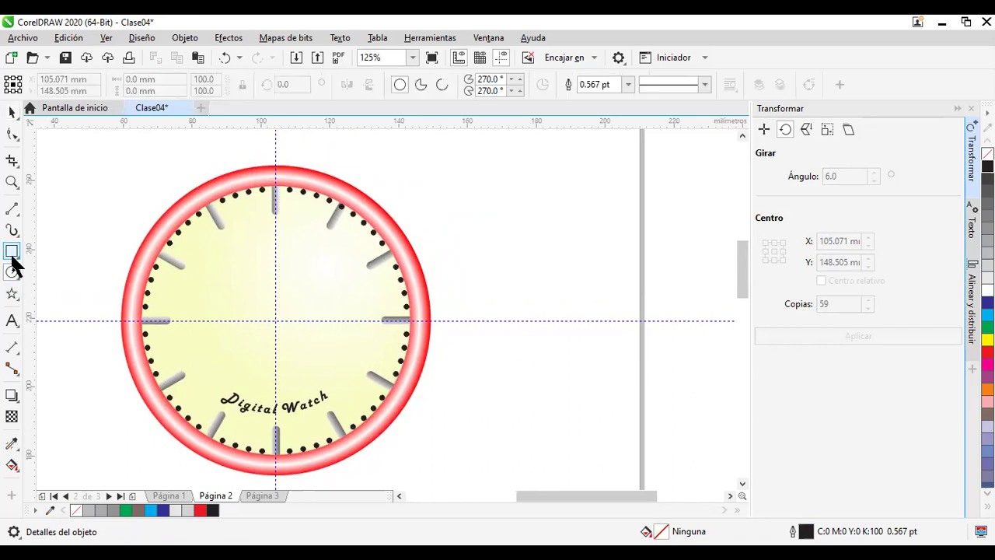
pyautogui.click(11, 273)
pyautogui.moveTo(502, 232); pyautogui.dragTo(503, 392)
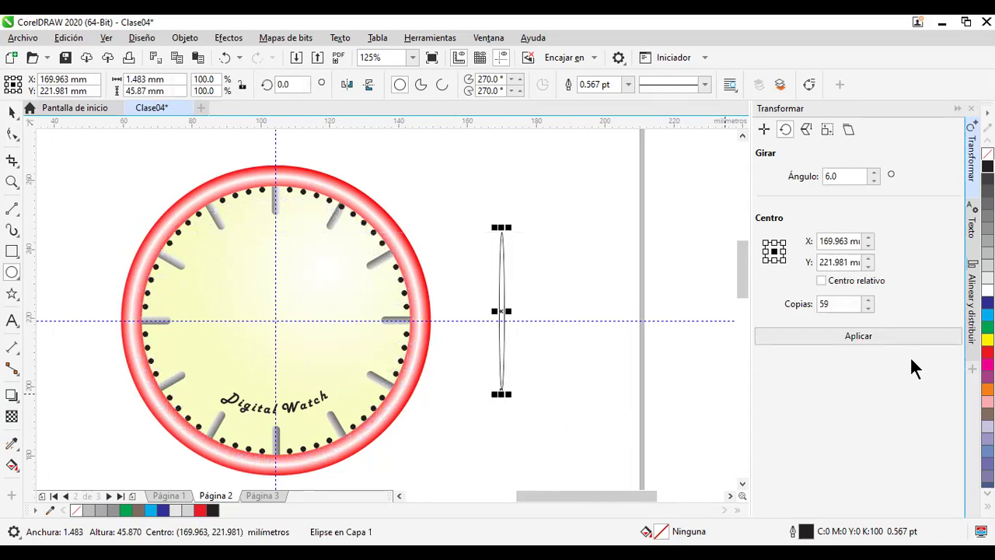
# Step: Fill the thin ellipse with a linear gradient from black to light grey
pyautogui.press('F11')
pyautogui.moveTo(446, 71); pyautogui.dragTo(775, 72)
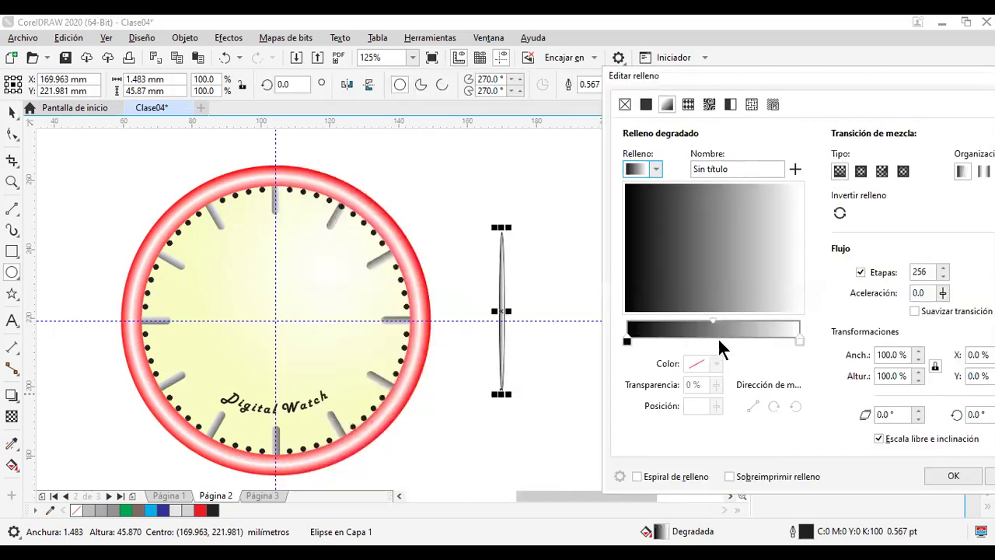
pyautogui.click(801, 342)
pyautogui.click(718, 364)
pyautogui.click(717, 365)
pyautogui.click(718, 362)
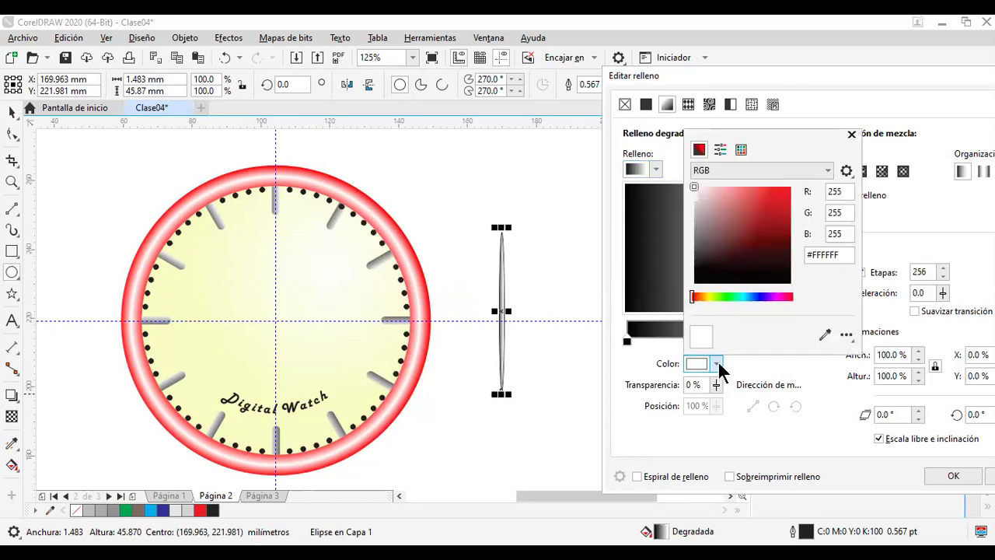
pyautogui.moveTo(698, 210); pyautogui.dragTo(689, 216)
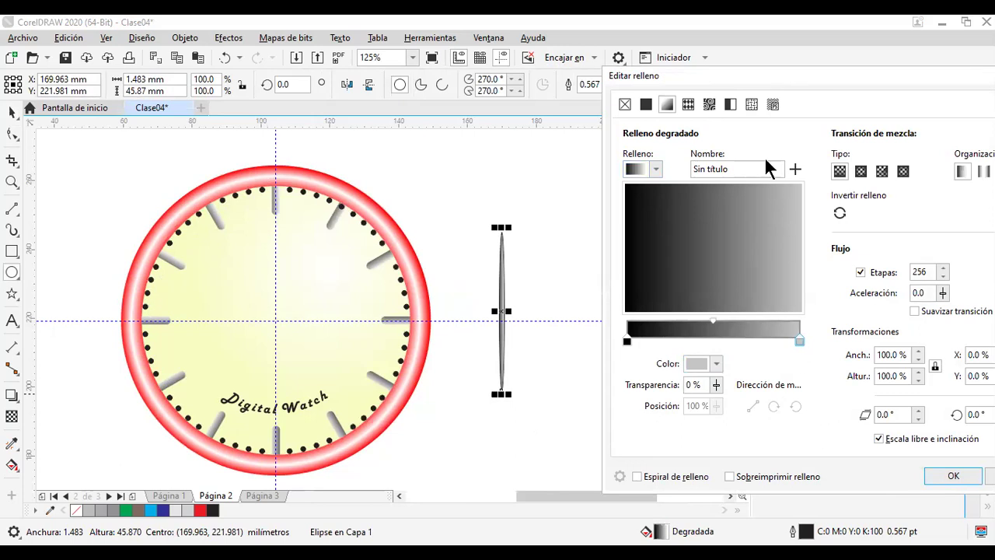
pyautogui.moveTo(751, 78); pyautogui.dragTo(590, 79)
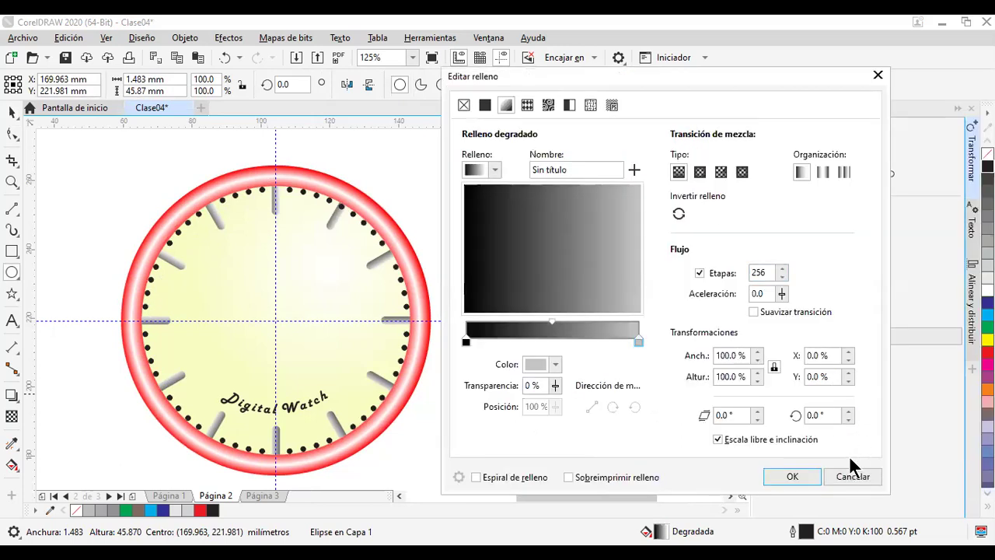
pyautogui.click(792, 477)
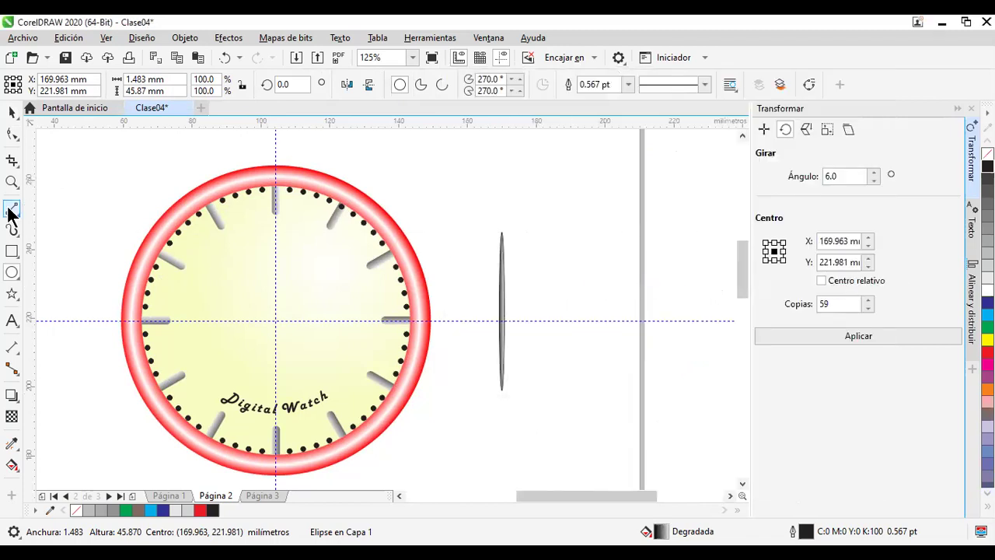
# Step: Remove the ellipse's outline and move it into the clock, centred on the vertical guideline
pyautogui.click(11, 112)
pyautogui.click(517, 313)
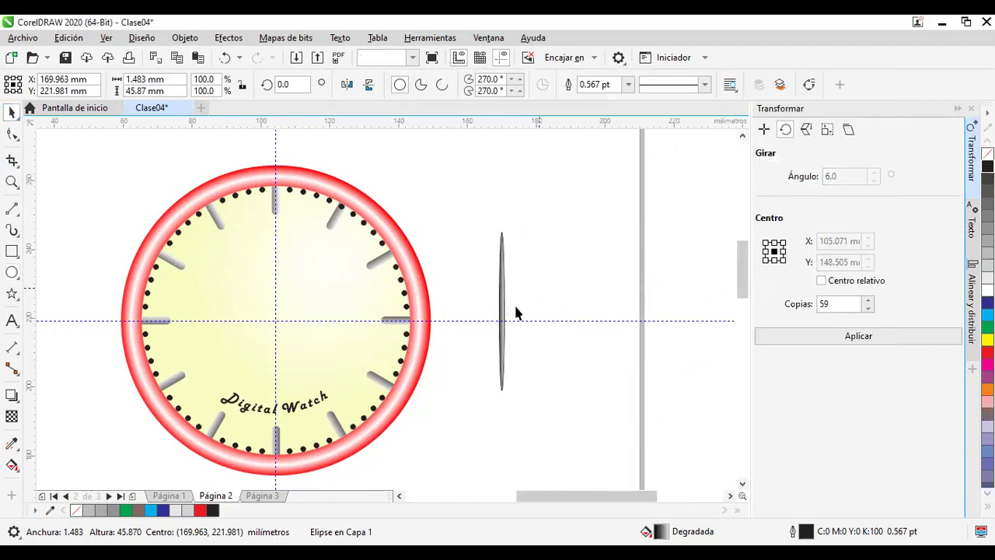
pyautogui.click(502, 311)
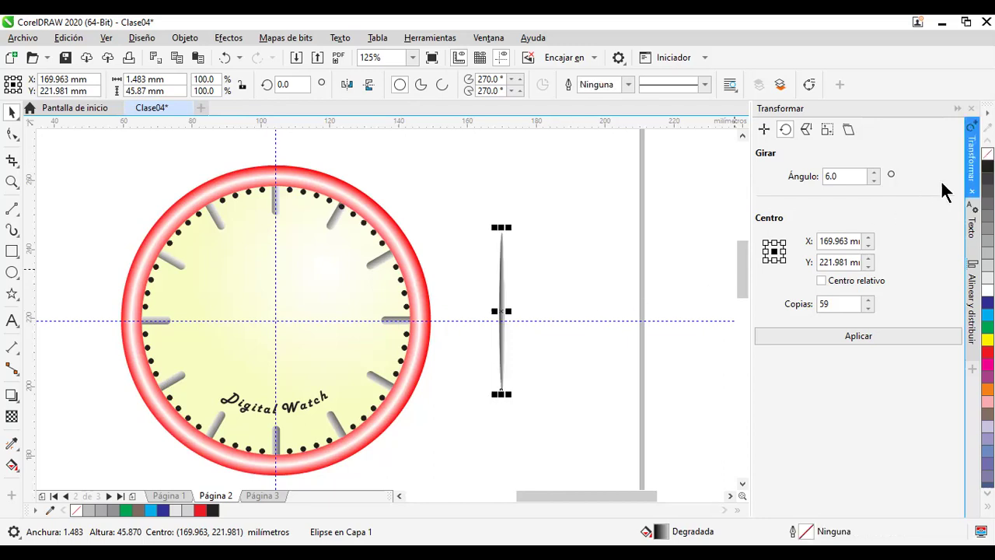
pyautogui.click(561, 279)
pyautogui.moveTo(492, 354); pyautogui.dragTo(286, 375)
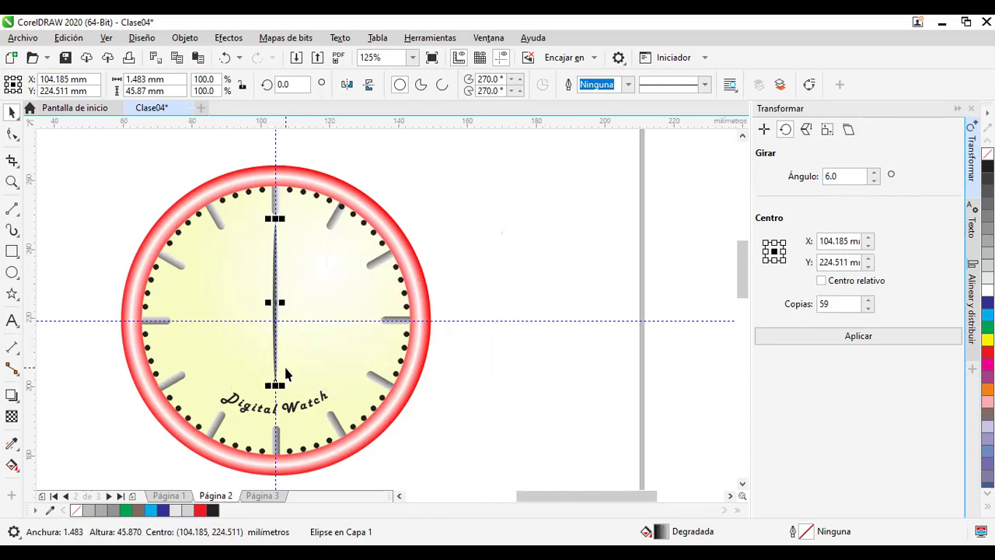
# Step: Shorten the clock hand from its lower end to a height of about 36.5 mm
pyautogui.scroll(2, 268, 377)
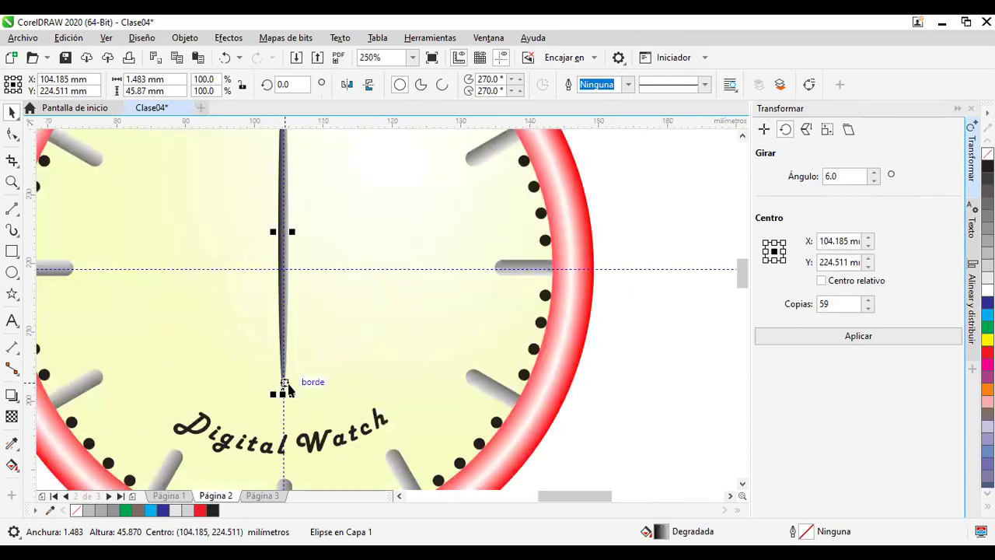
pyautogui.moveTo(283, 394); pyautogui.dragTo(278, 329)
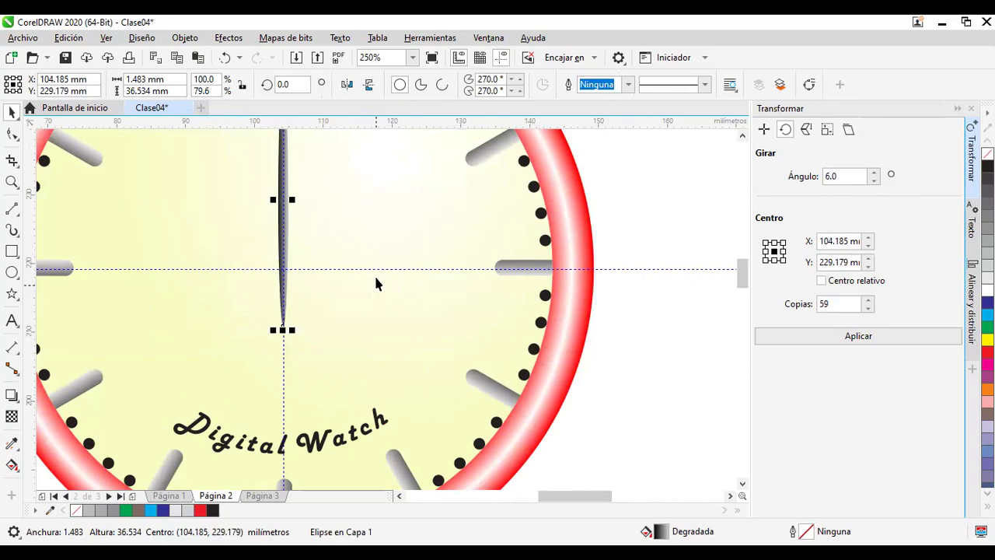
pyautogui.scroll(-2, 378, 249)
pyautogui.scroll(2, 358, 222)
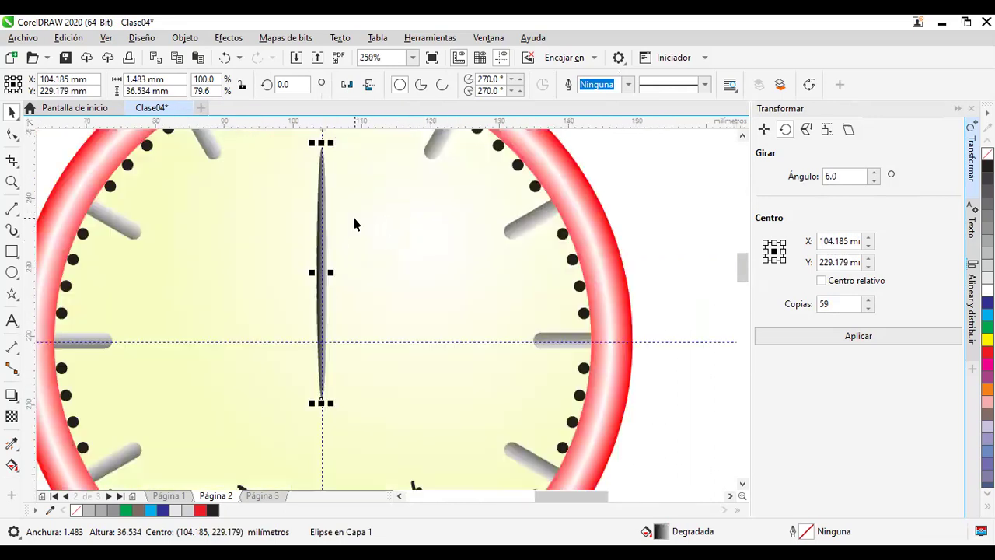
pyautogui.moveTo(378, 288); pyautogui.dragTo(439, 301)
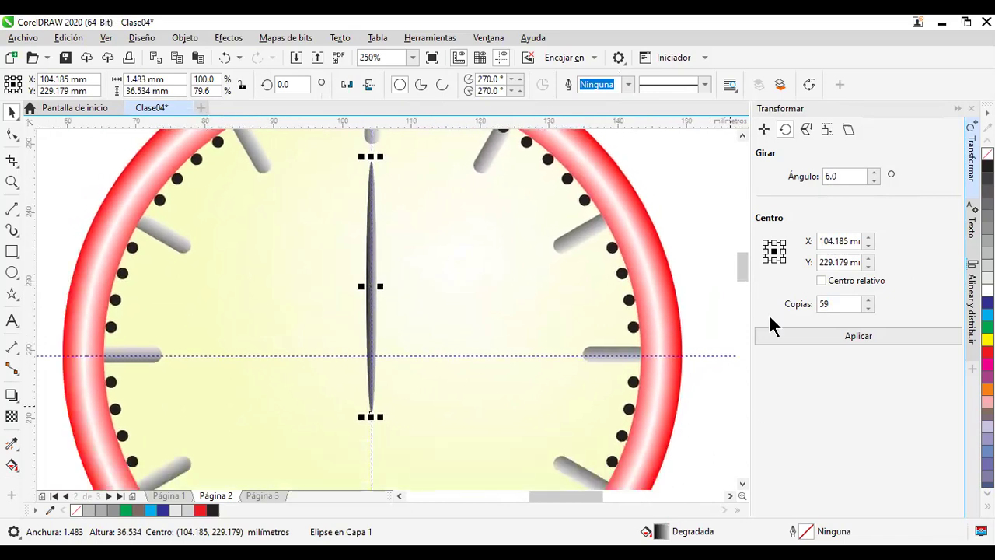
pyautogui.moveTo(704, 219); pyautogui.dragTo(525, 262)
pyautogui.scroll(-2, 591, 268)
pyautogui.click(528, 295)
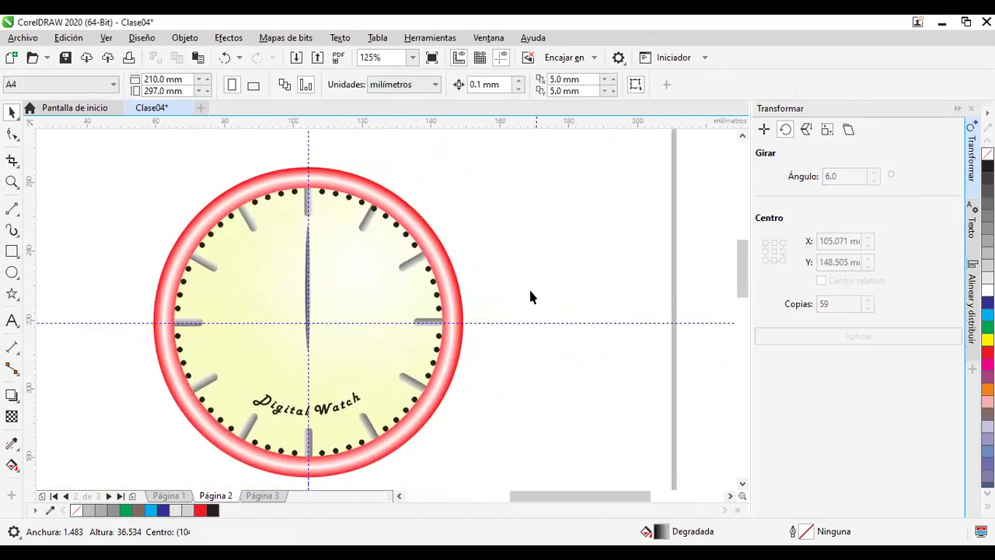
# Step: Move the thin gradient hand from the clock face to the blank page area beside the clock
pyautogui.click(309, 303)
pyautogui.moveTo(310, 305); pyautogui.dragTo(580, 253)
pyautogui.click(588, 382)
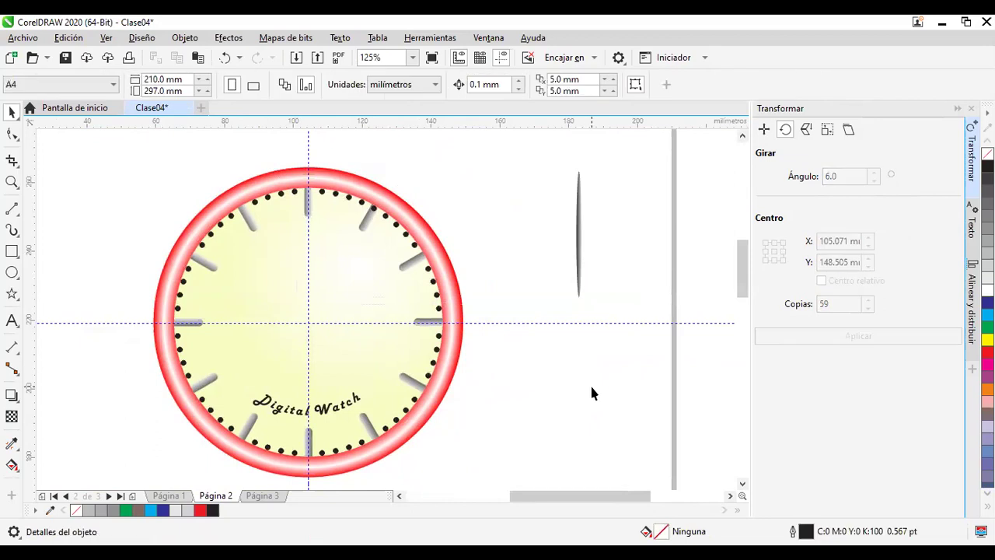
# Step: Draw a narrow vertical ellipse about 1.5 mm wide and 57.3 mm tall outside the page
pyautogui.moveTo(599, 396); pyautogui.dragTo(473, 349)
pyautogui.click(20, 273)
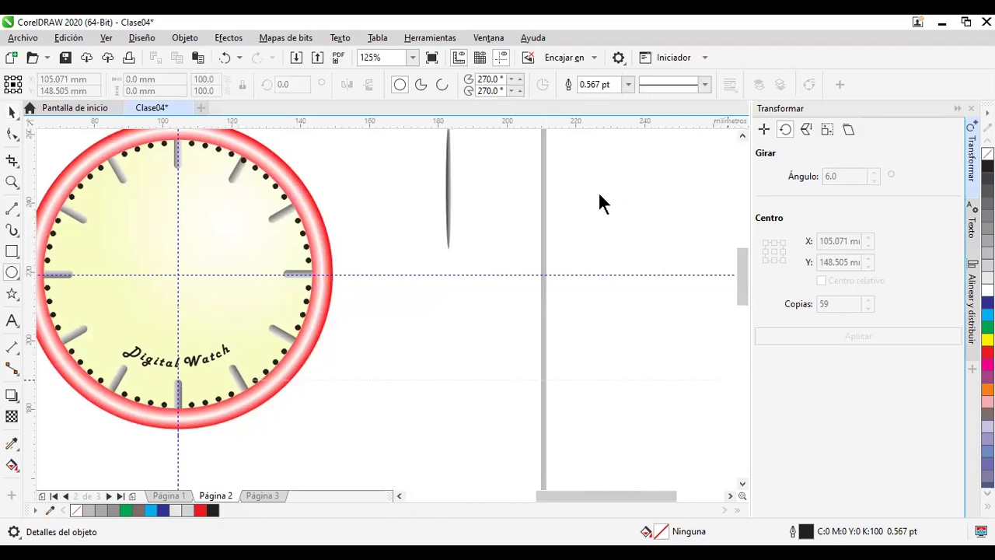
pyautogui.moveTo(609, 199); pyautogui.dragTo(611, 398)
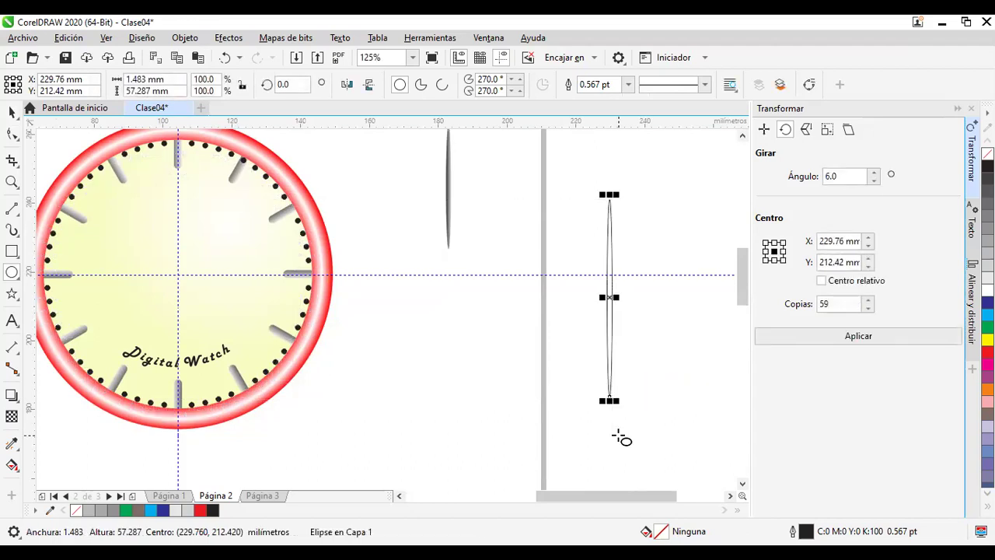
# Step: Give the new ellipse a linear gradient fill from black to light grey #D9D9D9
pyautogui.press('F11')
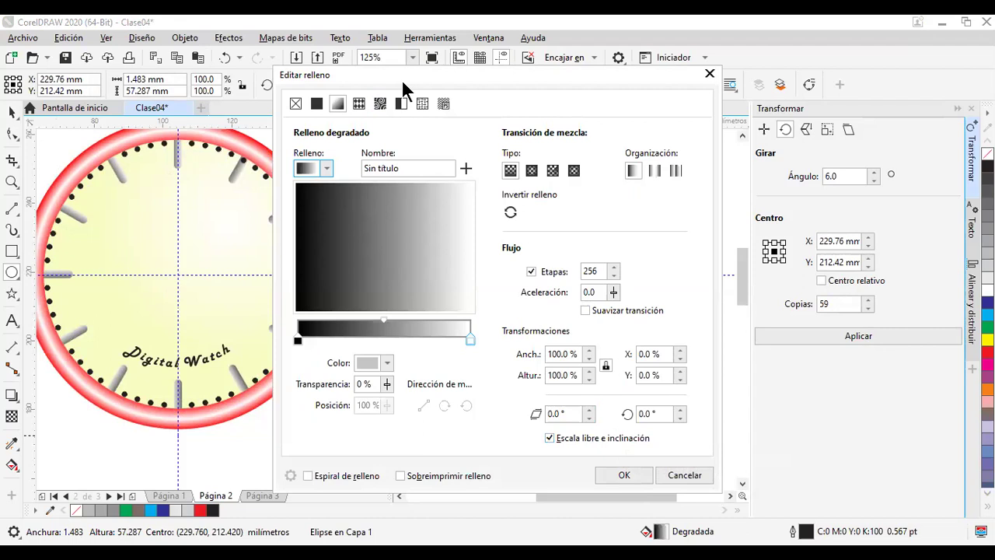
pyautogui.moveTo(383, 80); pyautogui.dragTo(169, 76)
pyautogui.click(85, 337)
pyautogui.click(257, 337)
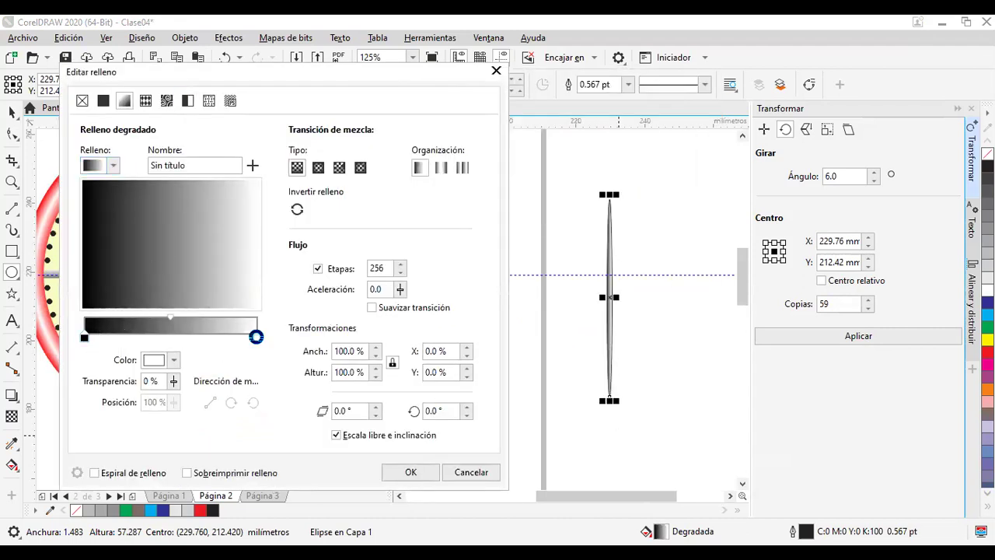
pyautogui.click(174, 360)
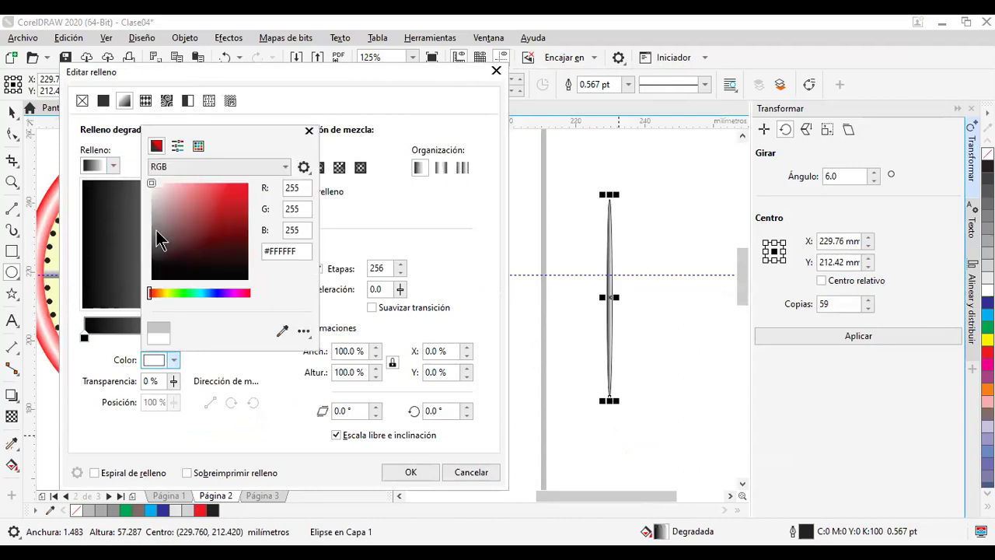
pyautogui.click(154, 211)
pyautogui.moveTo(162, 205)
pyautogui.mouseDown()
pyautogui.moveTo(133, 205)
pyautogui.moveTo(151, 207)
pyautogui.moveTo(148, 198)
pyautogui.mouseUp()
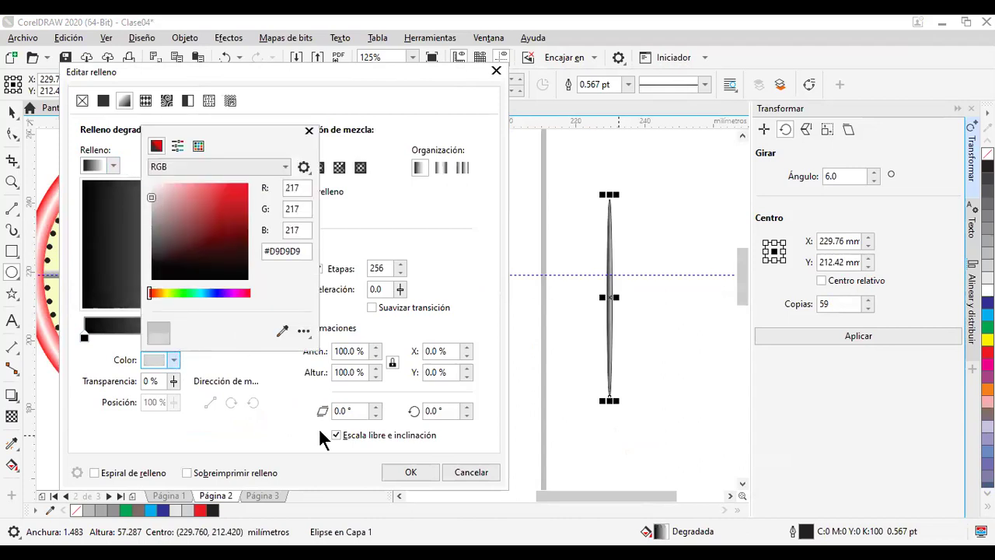
pyautogui.click(410, 470)
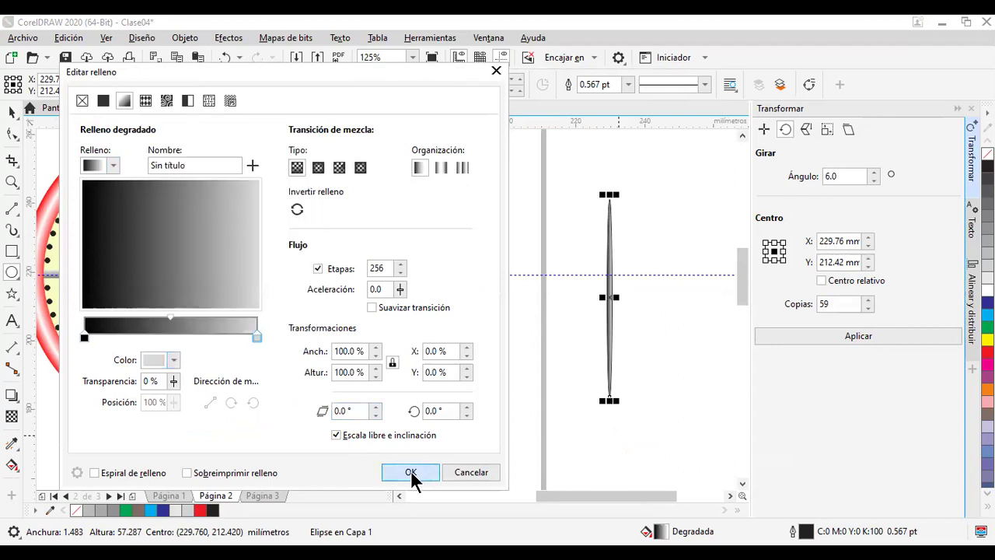
pyautogui.click(411, 472)
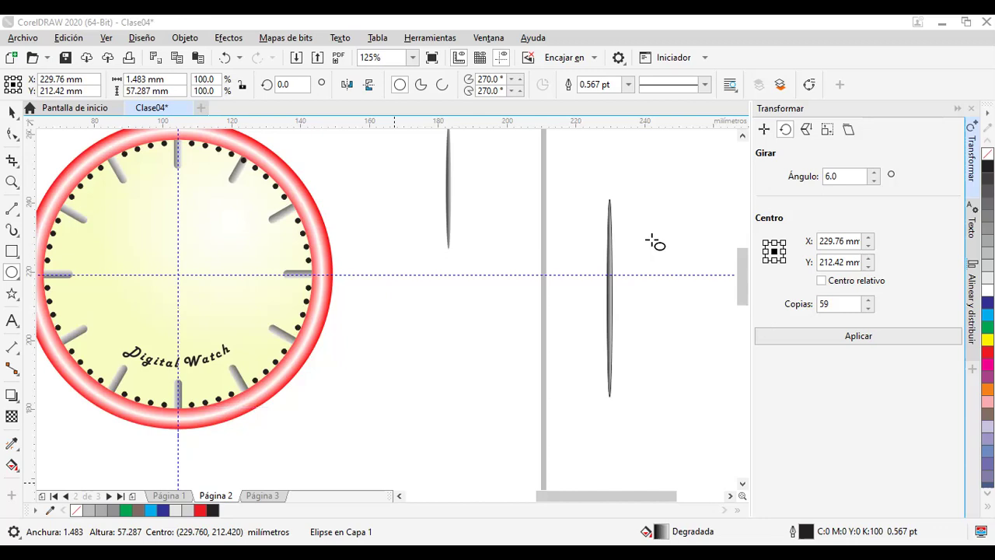
# Step: Place the first hand back on the dial along the vertical guide and shorten it from its lower end to about 32.6 mm
pyautogui.click(12, 111)
pyautogui.moveTo(395, 223); pyautogui.dragTo(531, 267)
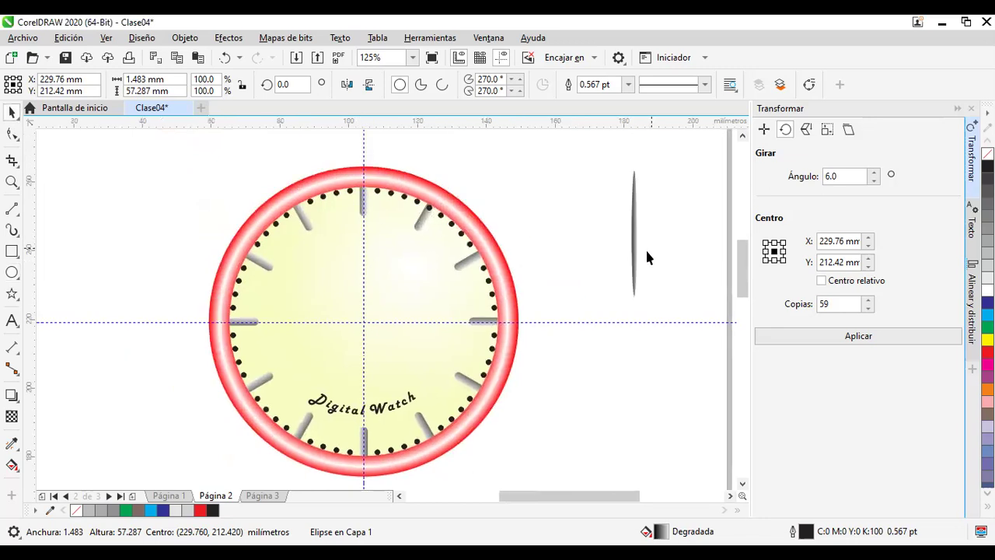
pyautogui.moveTo(634, 266); pyautogui.dragTo(360, 317)
pyautogui.scroll(4, 362, 323)
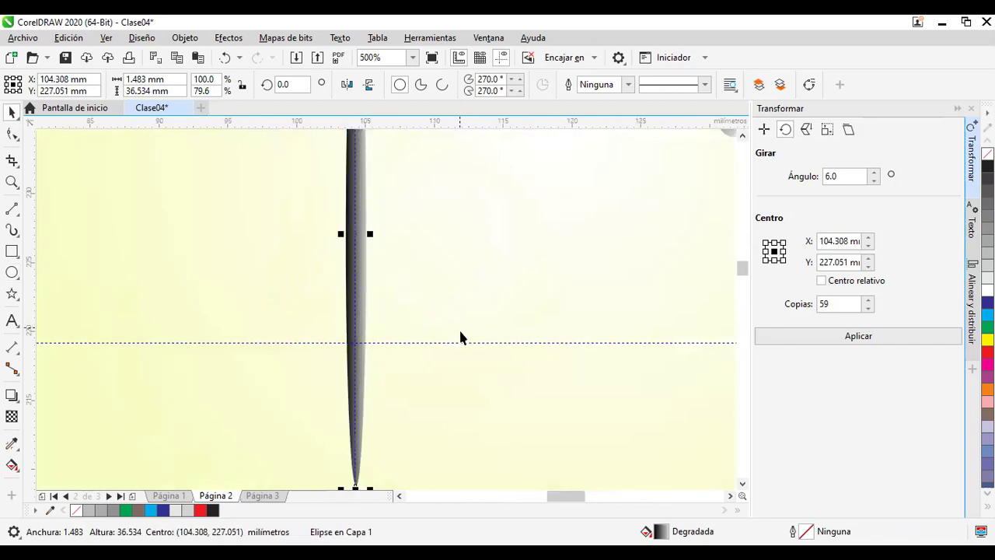
pyautogui.scroll(-2, 455, 364)
pyautogui.moveTo(404, 427); pyautogui.dragTo(403, 400)
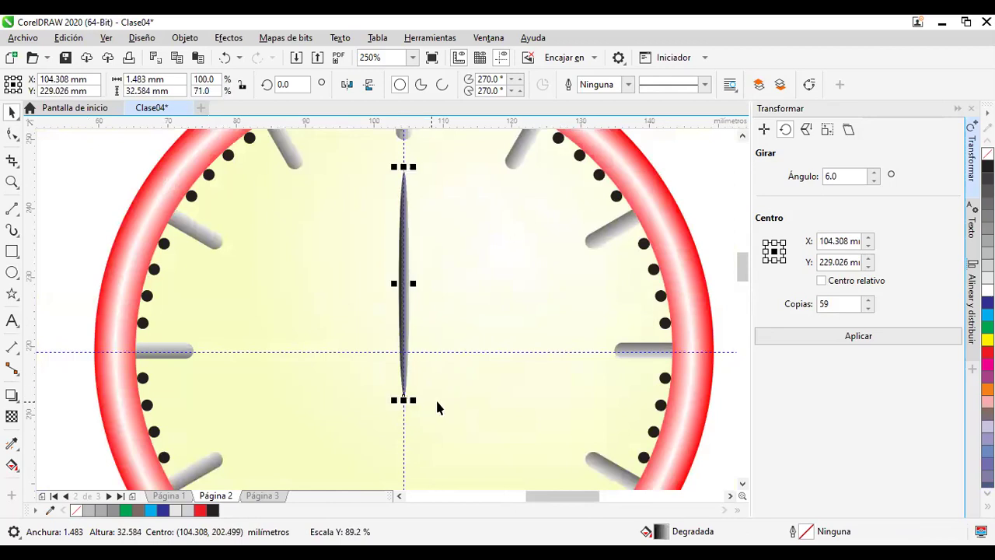
pyautogui.click(467, 356)
pyautogui.scroll(-2, 466, 356)
pyautogui.scroll(2, 459, 350)
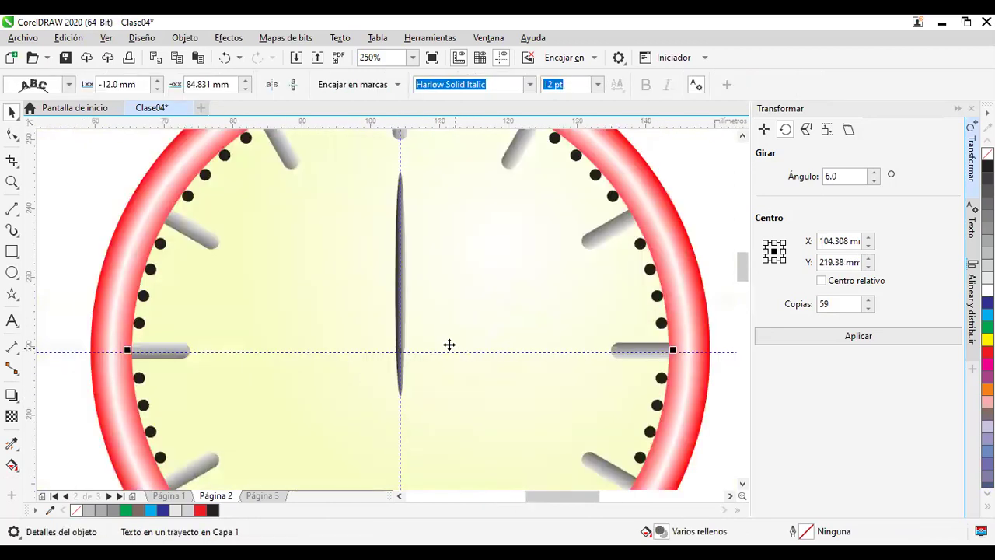
# Step: Move the long hand's rotation centre to the intersection of the two guides
pyautogui.click(404, 286)
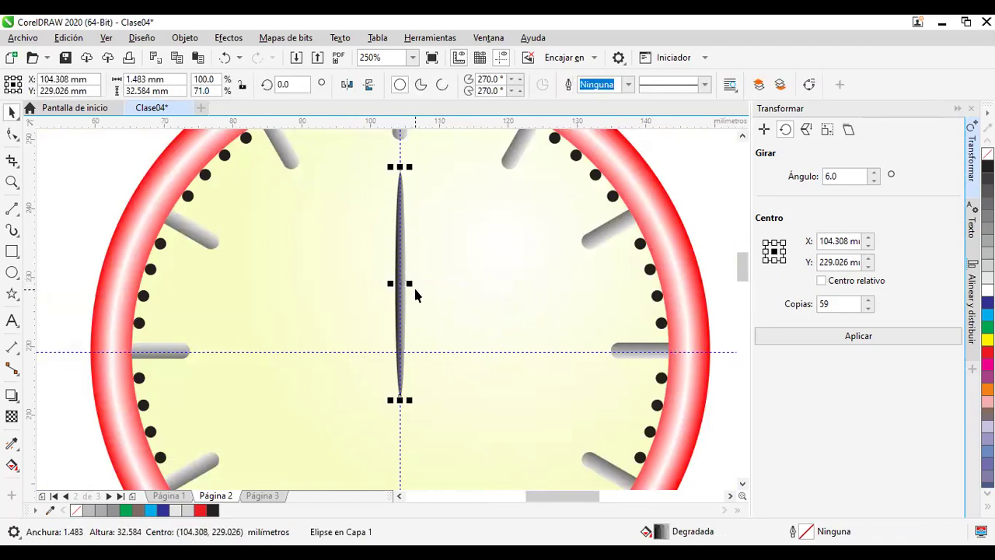
pyautogui.click(403, 286)
pyautogui.moveTo(400, 286); pyautogui.dragTo(397, 354)
pyautogui.scroll(2, 411, 359)
pyautogui.scroll(4, 389, 349)
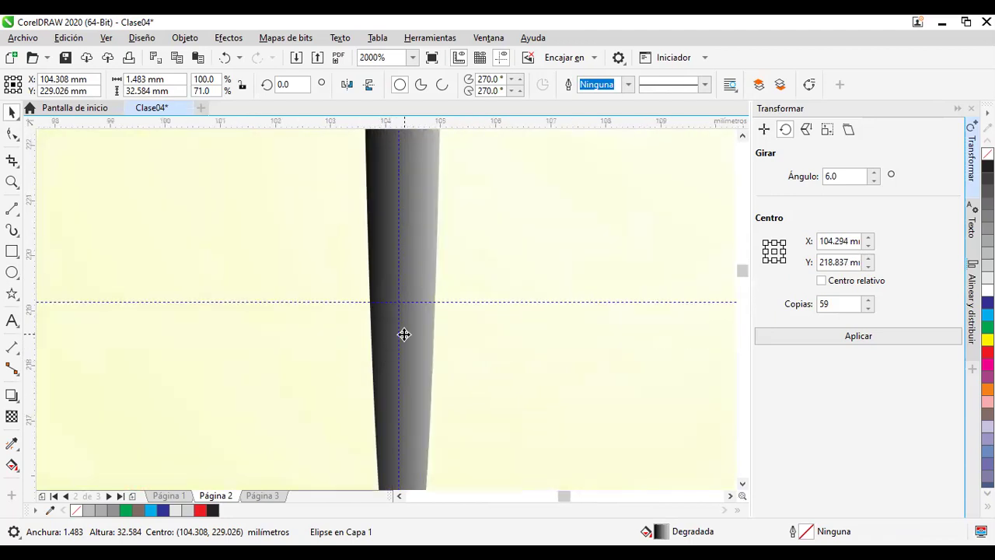
pyautogui.moveTo(402, 319); pyautogui.dragTo(399, 304)
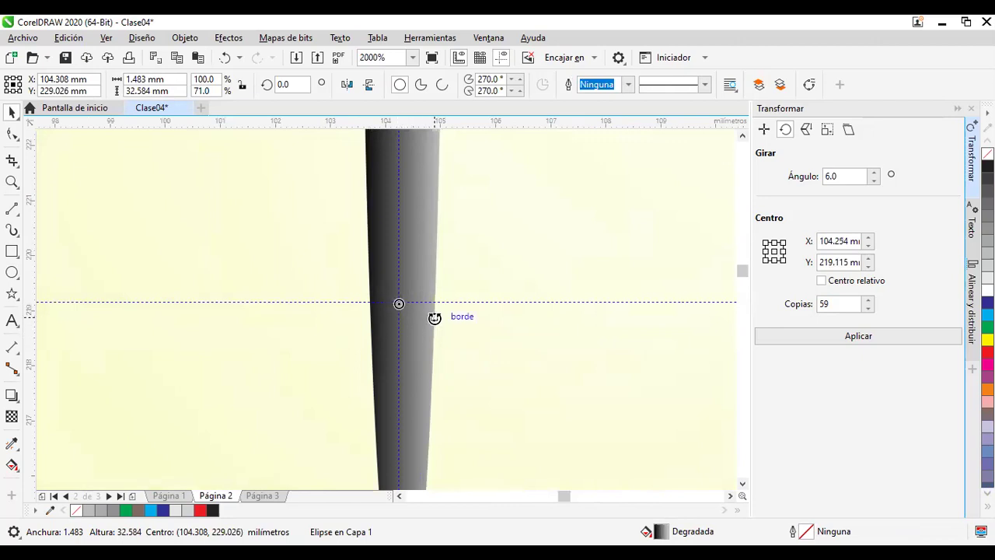
# Step: Rotate the long hand about the dial centre so it points to the ten o'clock mark
pyautogui.scroll(-5, 457, 332)
pyautogui.moveTo(513, 295); pyautogui.dragTo(462, 353)
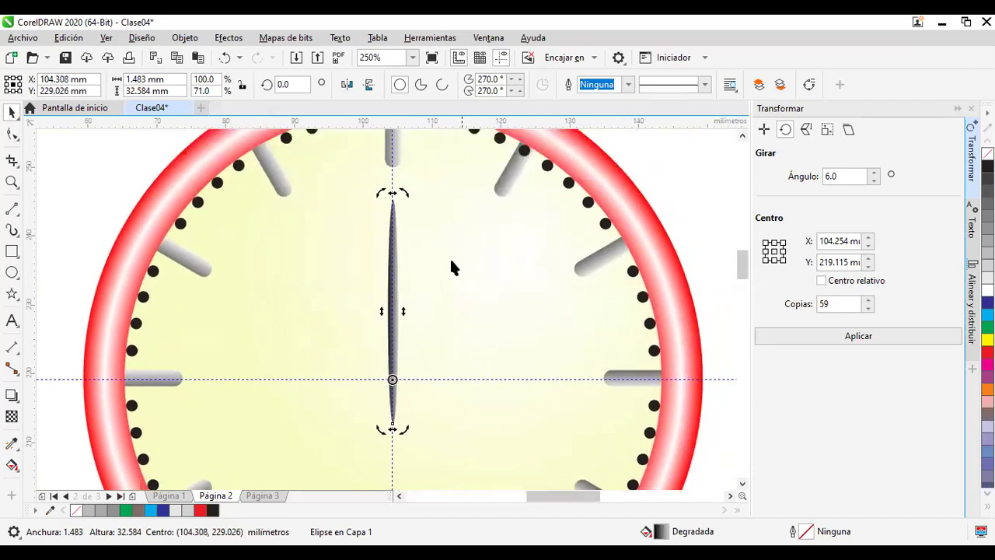
pyautogui.moveTo(409, 198); pyautogui.dragTo(297, 315)
pyautogui.click(688, 230)
pyautogui.scroll(-2, 689, 229)
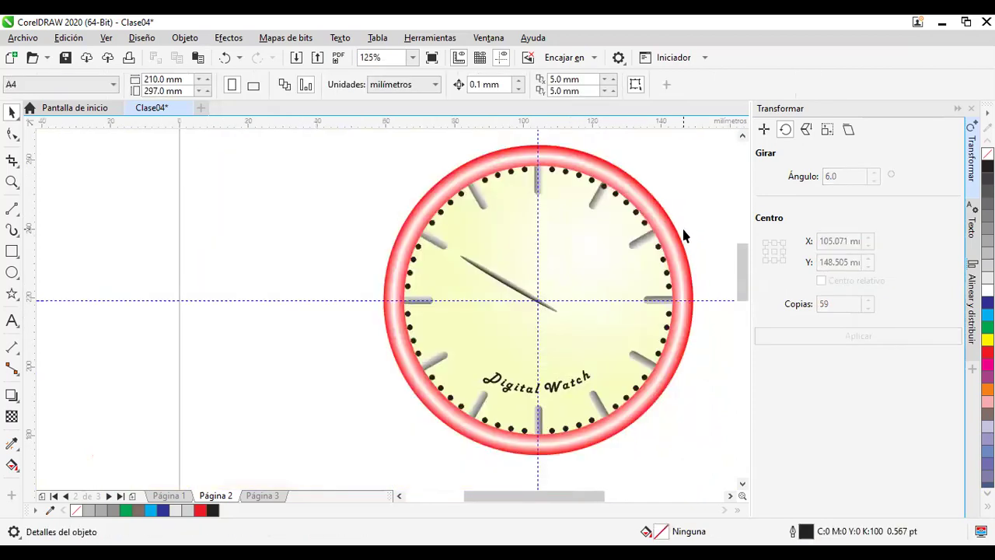
# Step: Move the new gradient ellipse closer to the clock and remove its outline
pyautogui.moveTo(398, 272); pyautogui.dragTo(316, 280)
pyautogui.moveTo(671, 309); pyautogui.dragTo(482, 277)
pyautogui.rightClick(987, 154)
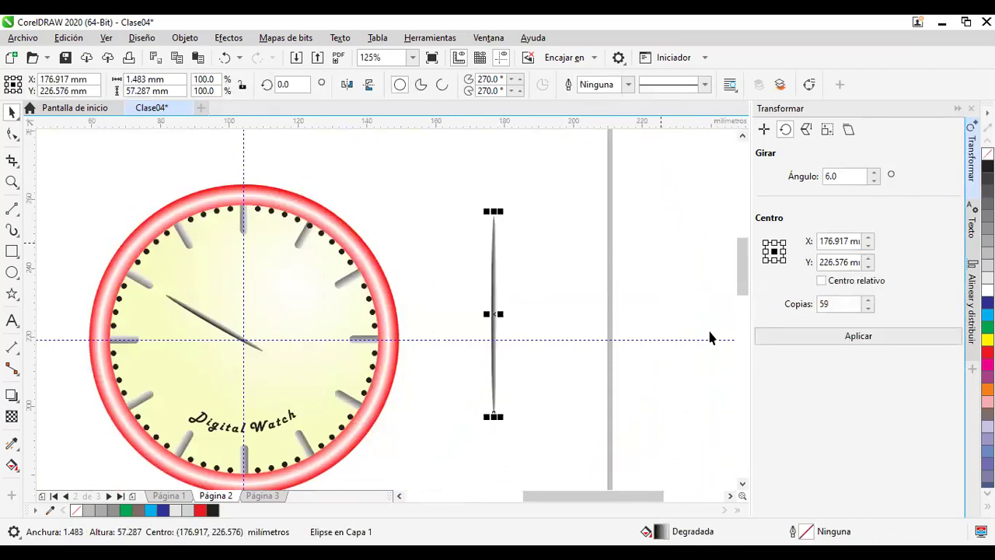
# Step: Resize the ellipse beside the clock to about 2.2 mm wide and 35.8 mm tall
pyautogui.moveTo(496, 416); pyautogui.dragTo(495, 342)
pyautogui.moveTo(502, 277); pyautogui.dragTo(517, 299)
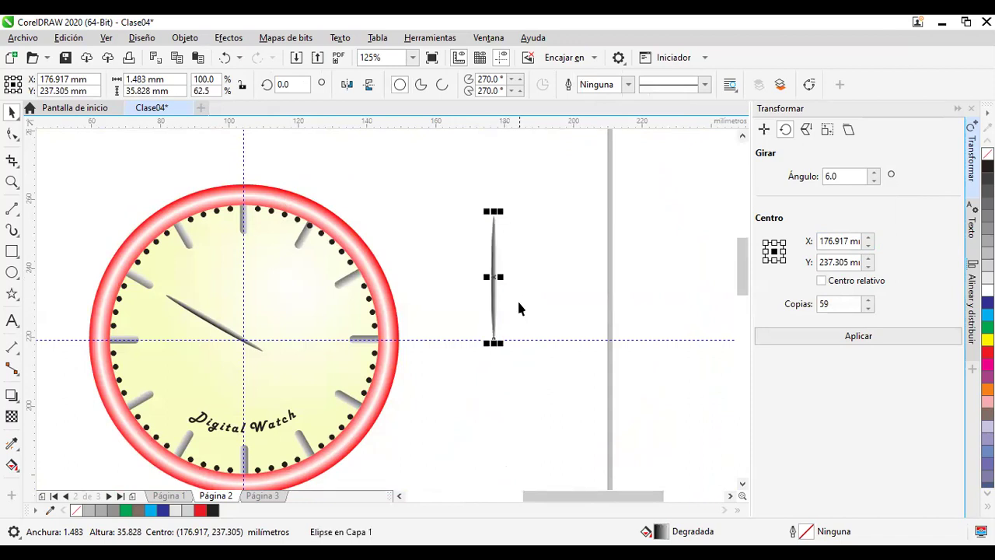
pyautogui.scroll(4, 502, 279)
pyautogui.moveTo(467, 269); pyautogui.dragTo(476, 269)
pyautogui.scroll(-6, 494, 279)
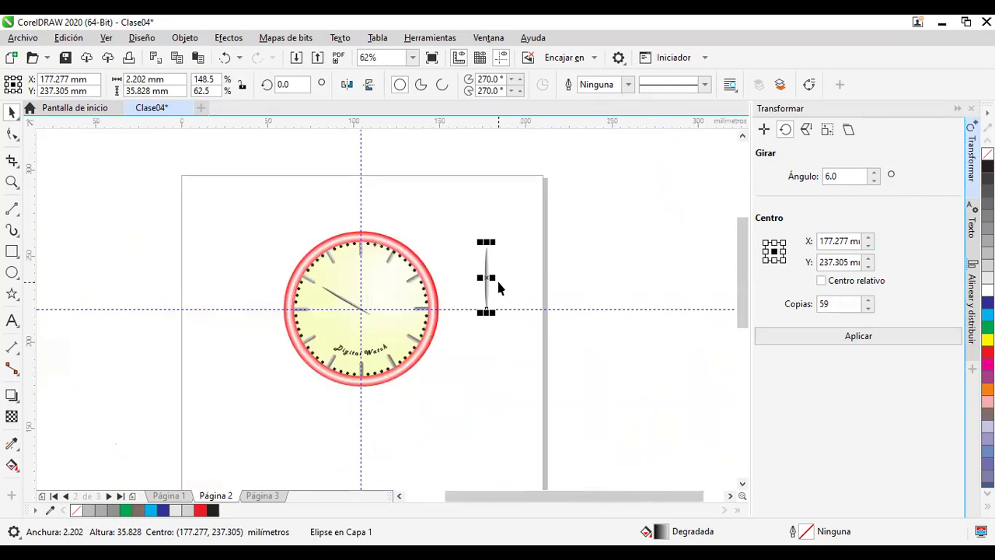
pyautogui.scroll(2, 498, 285)
# Step: Move the wider ellipse onto the dial along the vertical guide and shorten it to about 29.1 mm
pyautogui.click(484, 312)
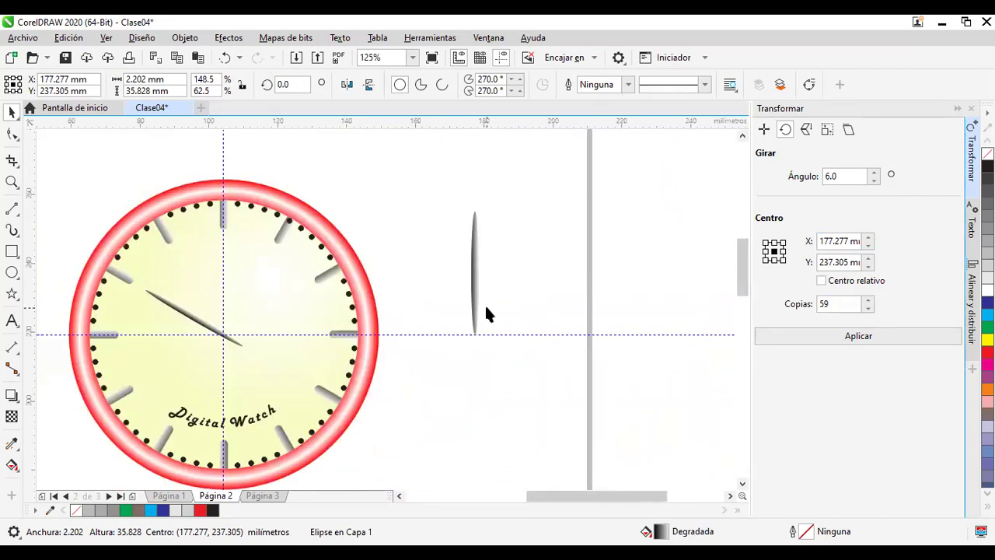
pyautogui.moveTo(479, 313); pyautogui.dragTo(226, 363)
pyautogui.moveTo(224, 250); pyautogui.dragTo(223, 273)
pyautogui.scroll(2, 223, 381)
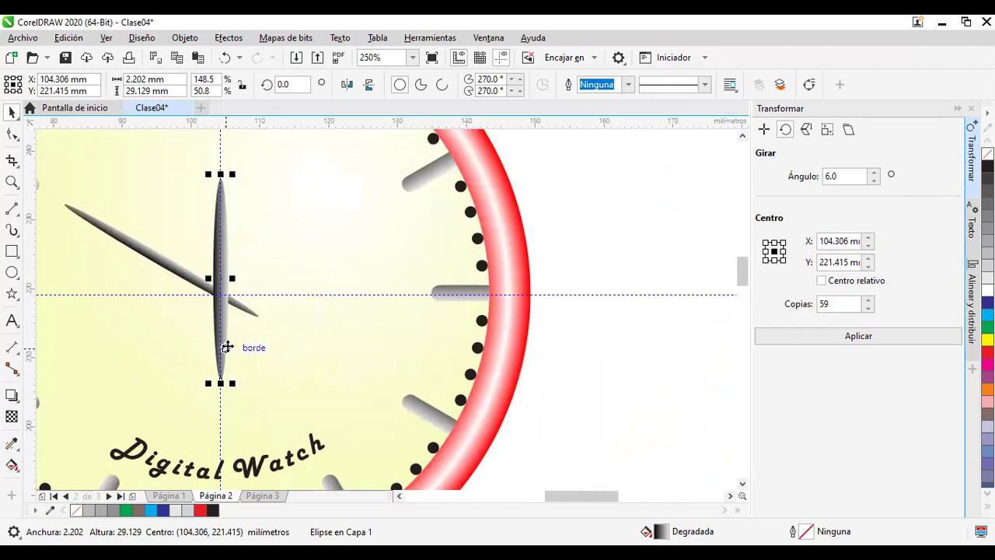
# Step: Nudge the wider hand up along the vertical guide so its tail extends slightly below the dial centre, and shorten it to about 28.1 mm
pyautogui.moveTo(226, 336); pyautogui.dragTo(222, 312)
pyautogui.press('Up')
pyautogui.press('Up')
pyautogui.press('Up')
pyautogui.press('Up')
pyautogui.press('Up')
pyautogui.press('Up')
pyautogui.press('Right')
pyautogui.press('Right')
pyautogui.press('Up')
pyautogui.press('Up')
pyautogui.press('Up')
pyautogui.press('Up')
pyautogui.press('Up')
pyautogui.press('Up')
pyautogui.press('Up')
pyautogui.press('Up')
pyautogui.press('Up')
pyautogui.press('Up')
pyautogui.press('Up')
pyautogui.press('Up')
pyautogui.press('Up')
pyautogui.press('Up')
pyautogui.press('Up')
pyautogui.press('Up')
pyautogui.press('Up')
pyautogui.press('Up')
pyautogui.press('Up')
pyautogui.press('Up')
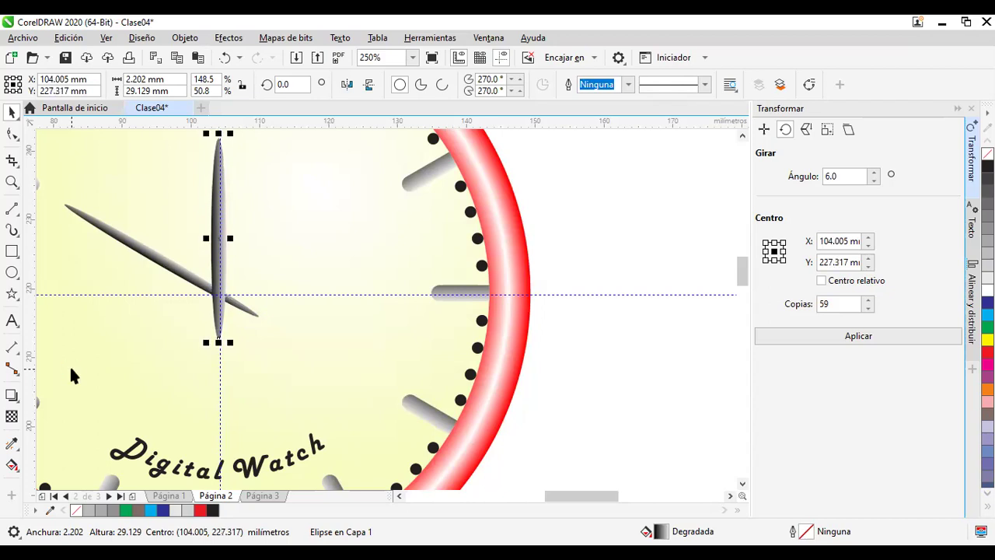
pyautogui.moveTo(344, 218); pyautogui.dragTo(466, 364)
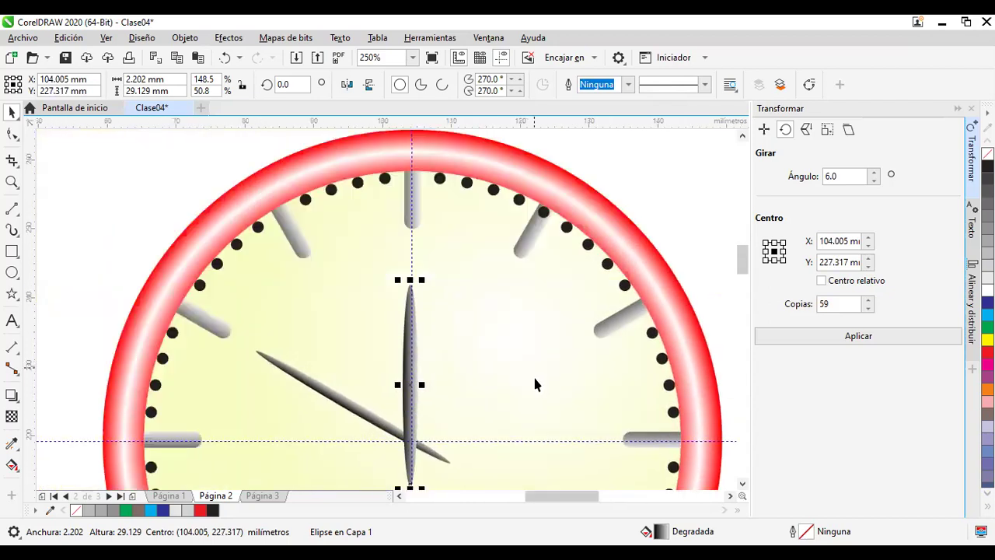
pyautogui.moveTo(410, 280); pyautogui.dragTo(408, 287)
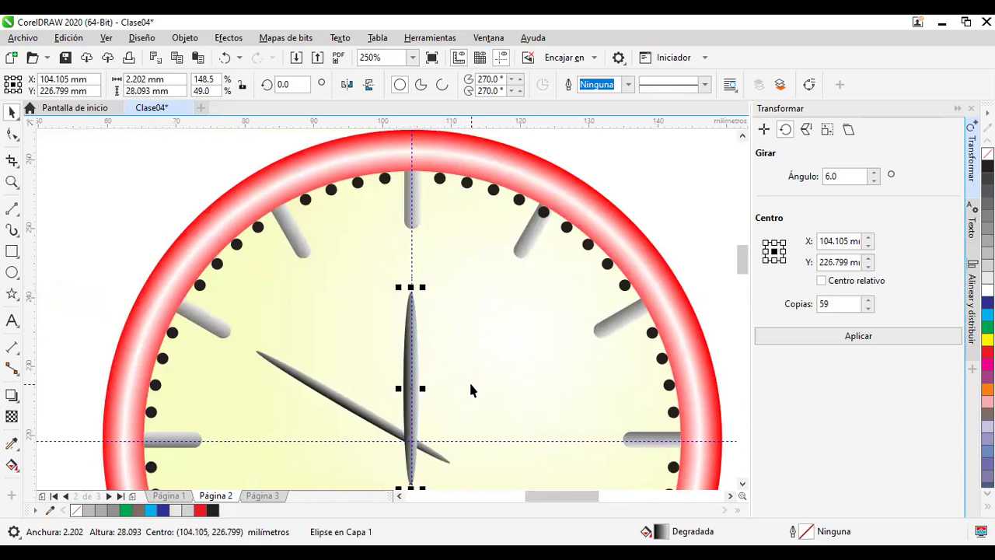
# Step: Set the wider hand's rotation centre at the guide intersection and rotate the hand to 294° so it points just past two o'clock
pyautogui.click(408, 418)
pyautogui.moveTo(411, 388); pyautogui.dragTo(410, 439)
pyautogui.scroll(-2, 562, 413)
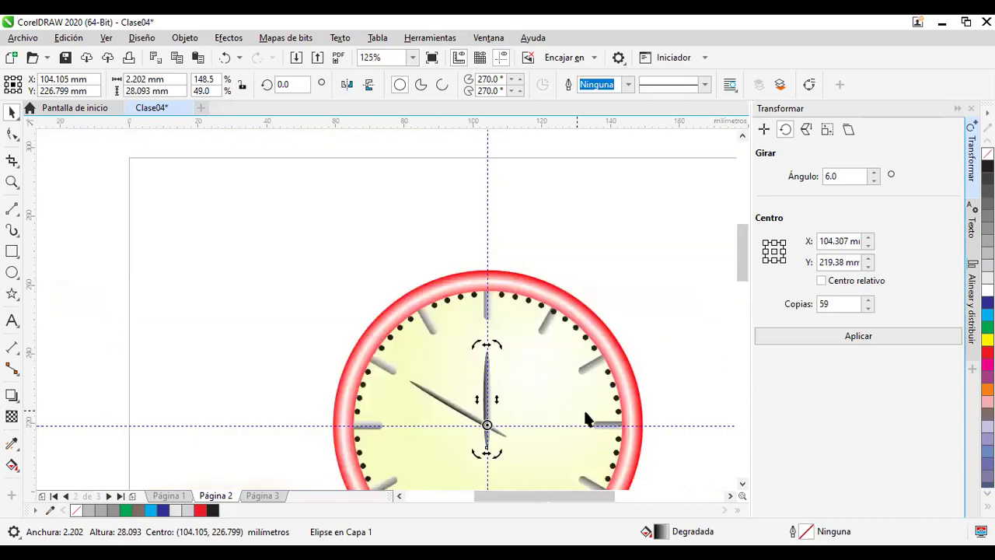
pyautogui.moveTo(550, 351); pyautogui.dragTo(515, 327)
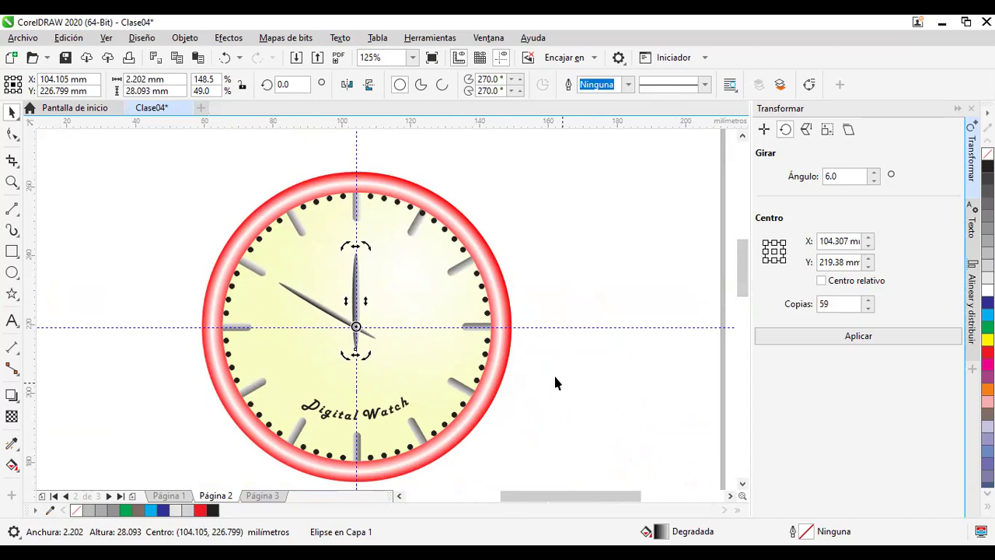
pyautogui.moveTo(359, 247); pyautogui.dragTo(451, 291)
pyautogui.click(618, 273)
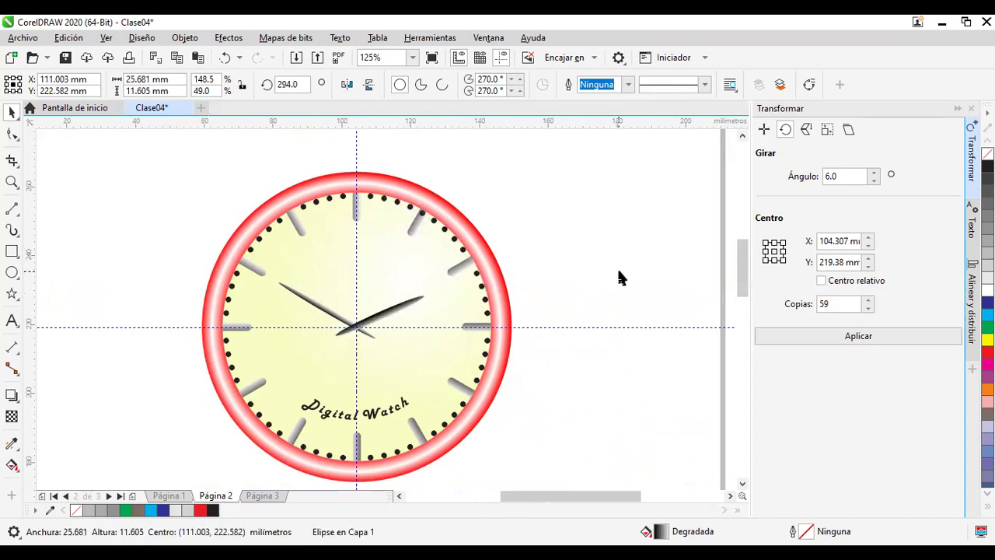
# Step: Draw a straight vertical line about 30.4 mm long on the vertical guide across the dial centre and colour its outline red
pyautogui.scroll(2, 362, 416)
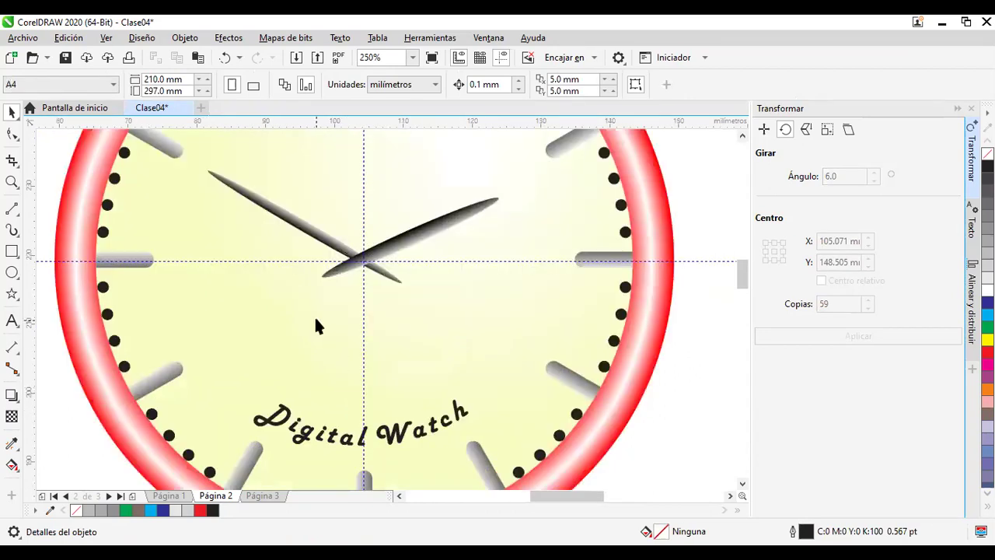
pyautogui.click(12, 209)
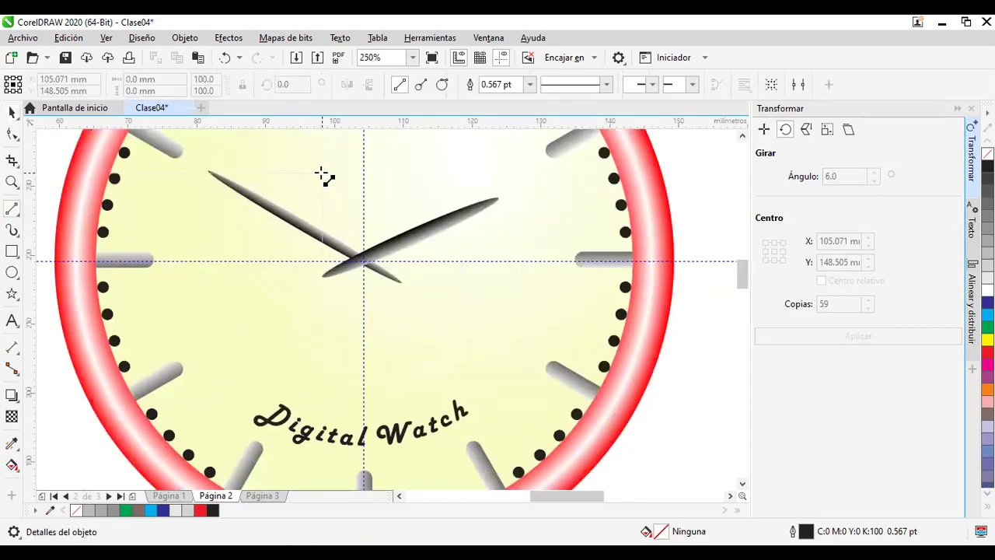
pyautogui.scroll(-2, 325, 177)
pyautogui.moveTo(355, 160); pyautogui.dragTo(412, 256)
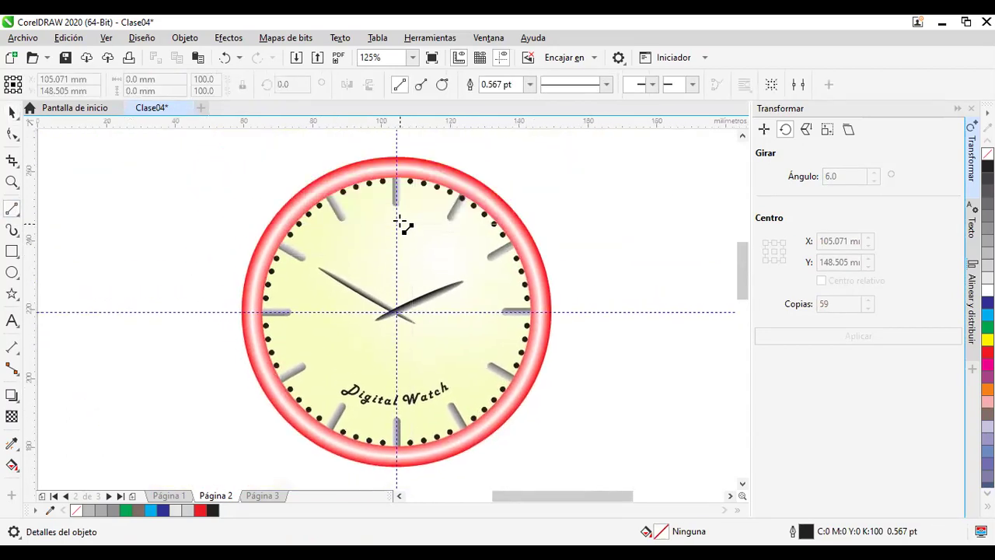
pyautogui.click(396, 234)
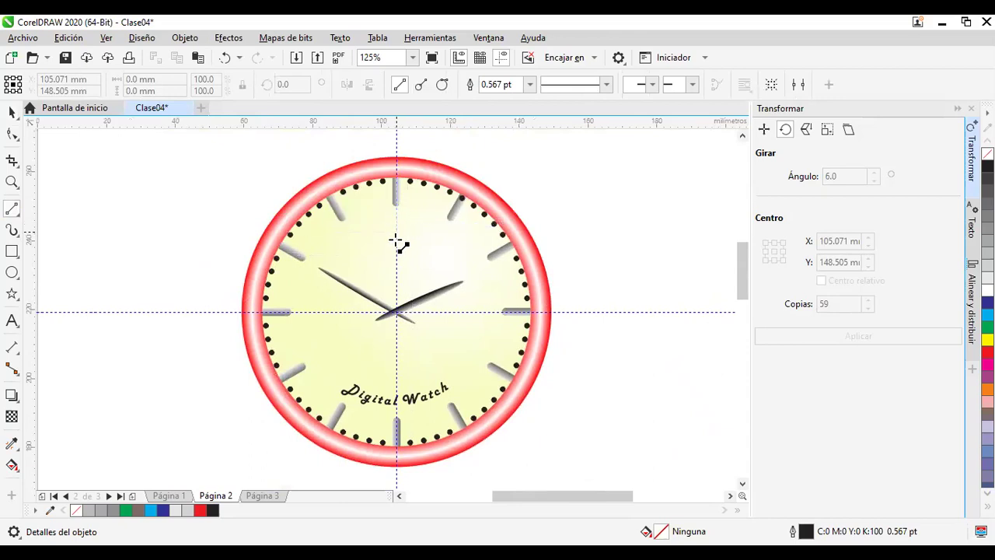
pyautogui.click(397, 340)
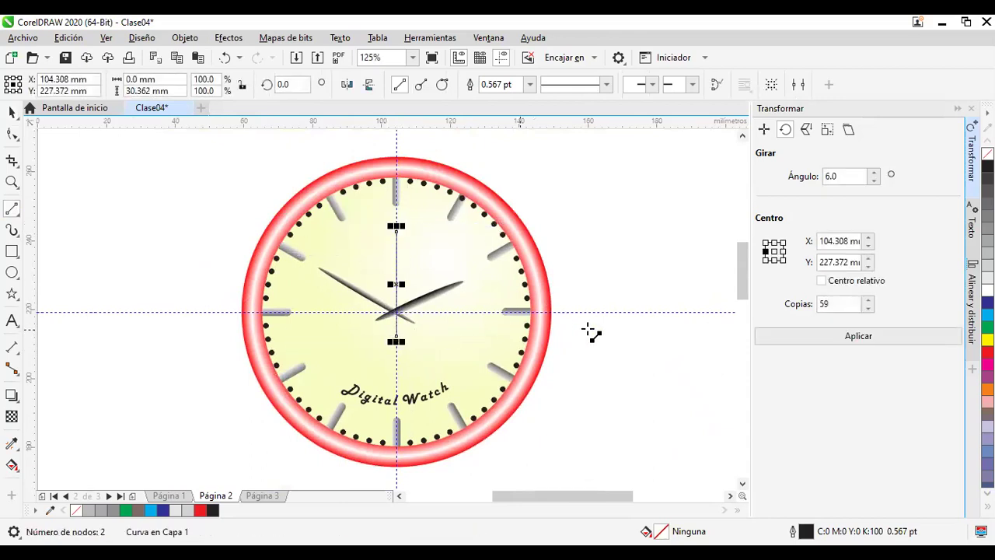
pyautogui.rightClick(988, 351)
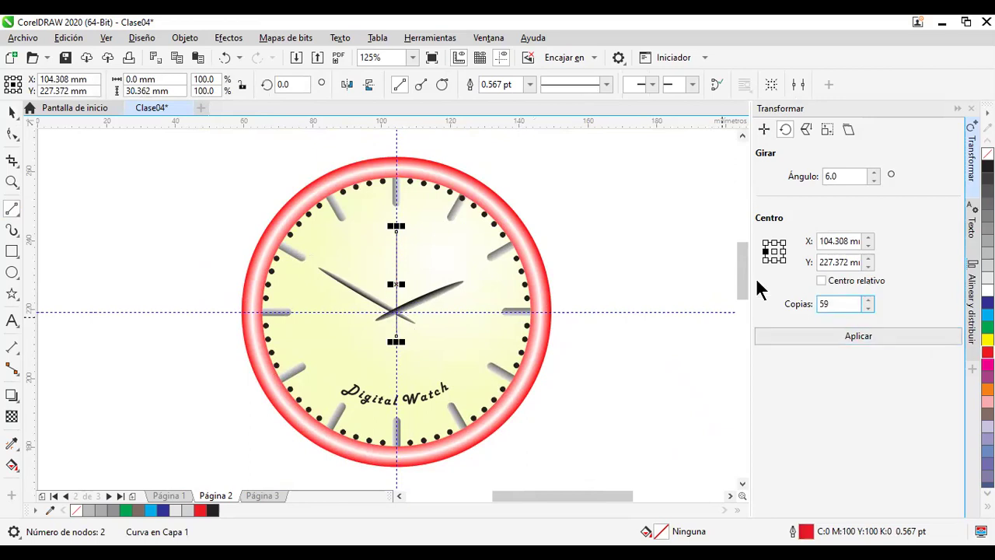
# Step: Set the red second hand's outline width to 0.75 pt and place its rotation centre at the guide intersection on the dial
pyautogui.click(529, 84)
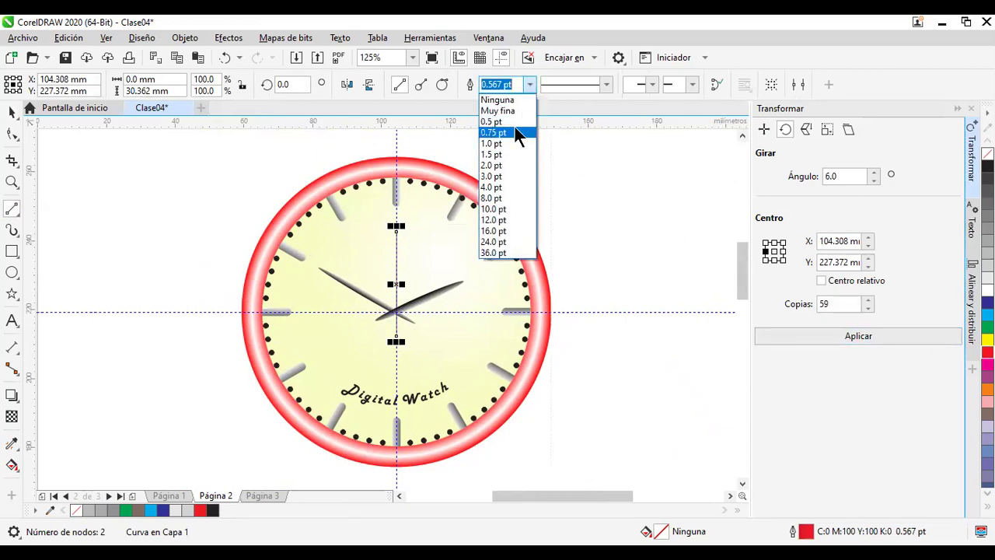
pyautogui.click(497, 133)
pyautogui.click(13, 112)
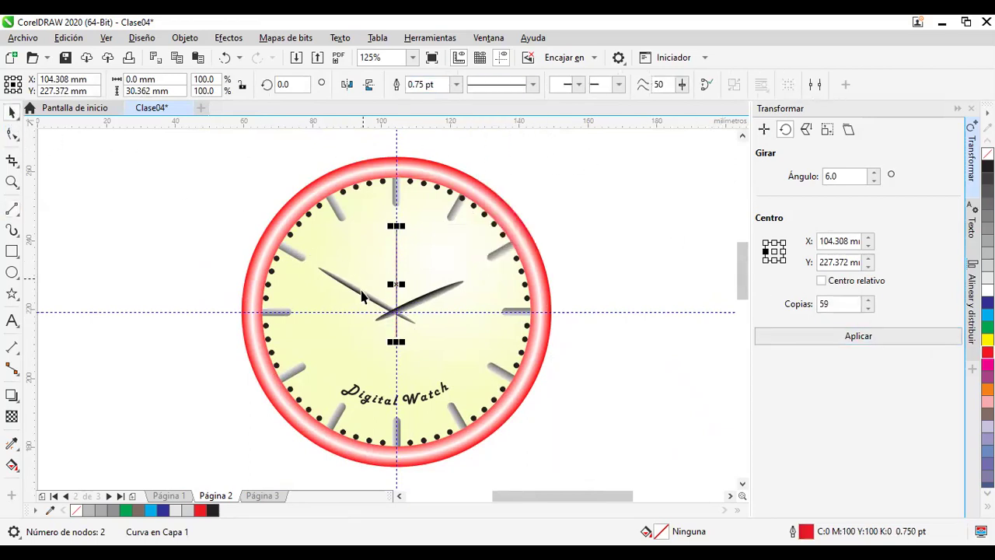
pyautogui.scroll(1, 362, 296)
pyautogui.click(423, 256)
pyautogui.moveTo(421, 282); pyautogui.dragTo(421, 336)
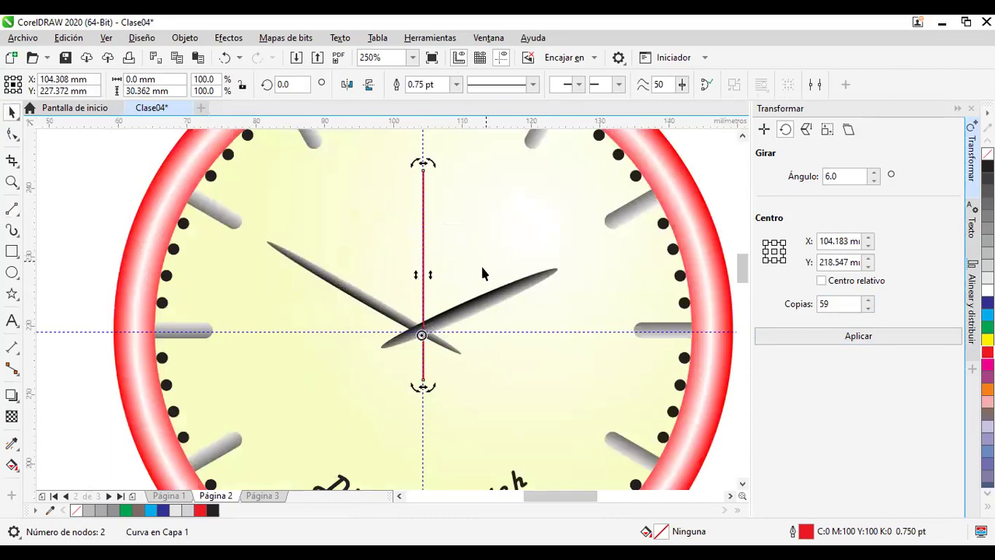
pyautogui.scroll(1, 434, 346)
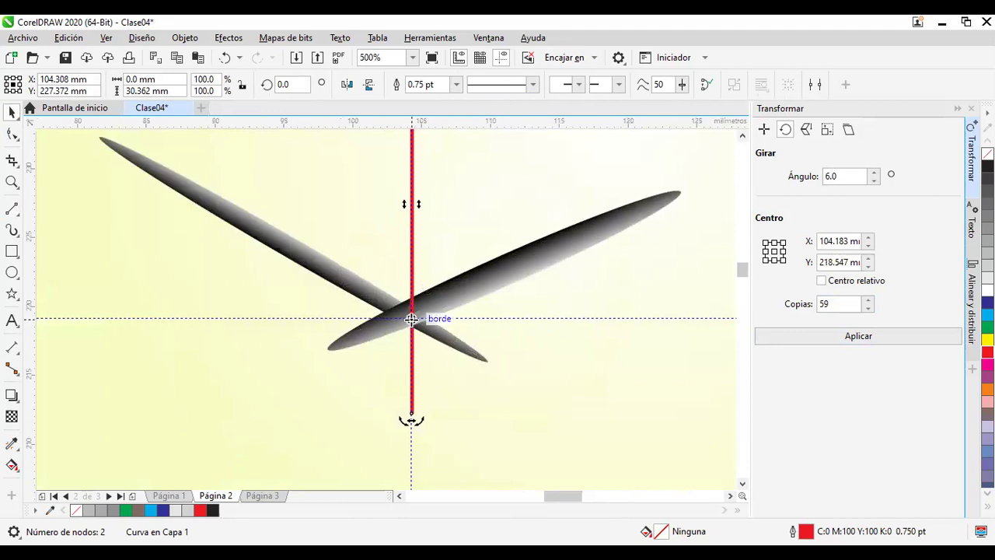
# Step: Rotate the red second hand about the dial centre so its long end points between seven and eight o'clock
pyautogui.scroll(-2, 482, 300)
pyautogui.moveTo(471, 223); pyautogui.dragTo(395, 365)
pyautogui.click(676, 234)
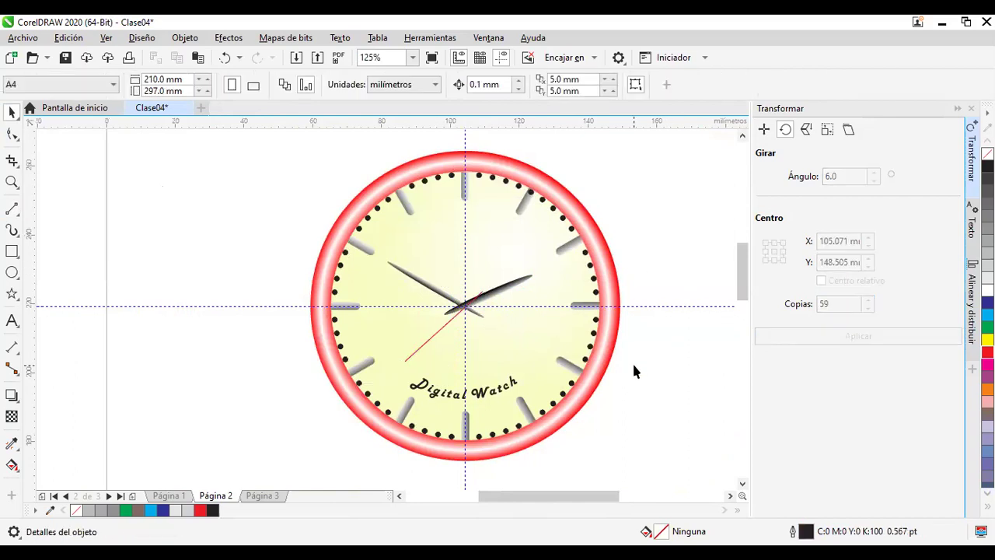
# Step: Draw a circle about 1.8 mm in diameter over the pivot point where the three hands cross
pyautogui.click(12, 272)
pyautogui.scroll(4, 381, 354)
pyautogui.moveTo(498, 325); pyautogui.dragTo(357, 286)
pyautogui.click(12, 111)
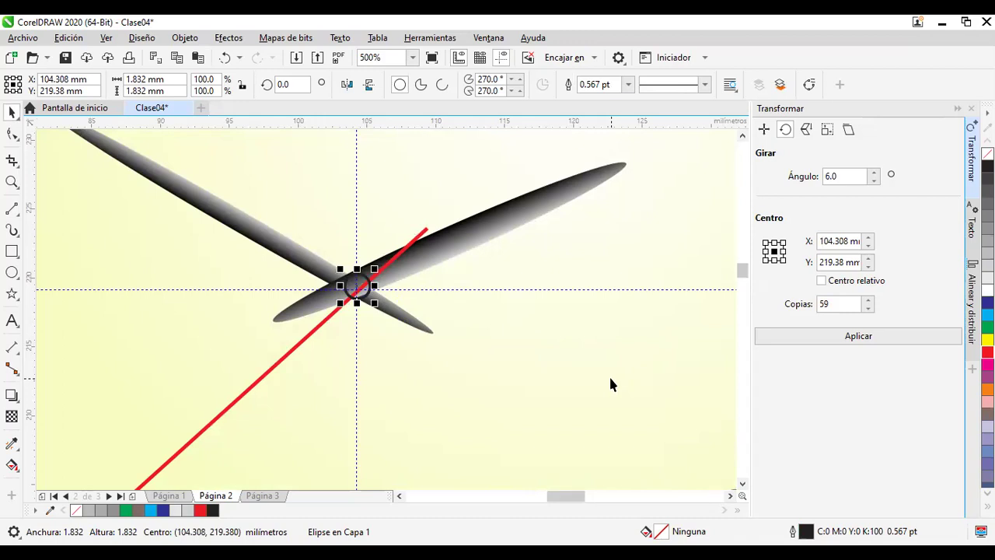
# Step: Fill the small pivot circle with an elliptical black-to-white gradient, dark at the edge and light in the centre
pyautogui.press('F11')
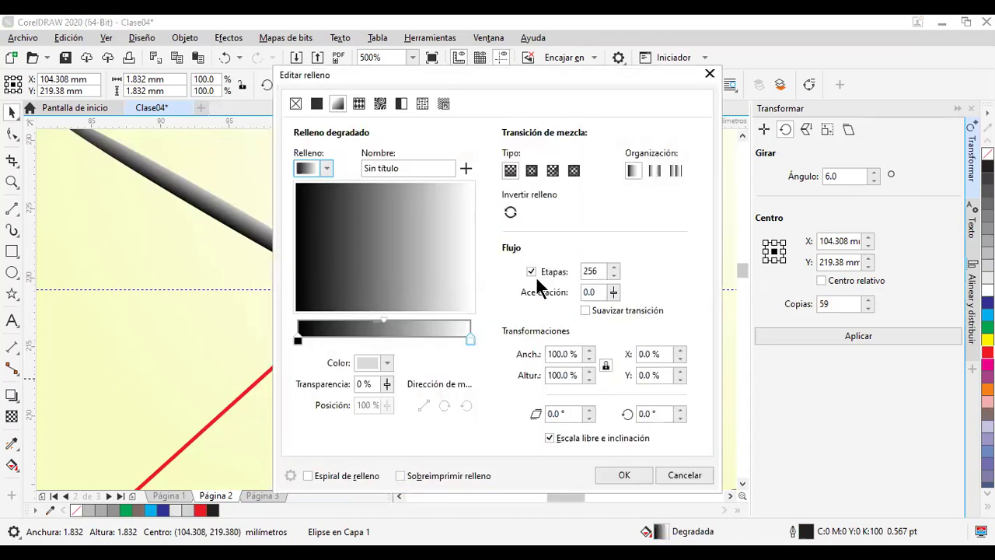
pyautogui.click(531, 170)
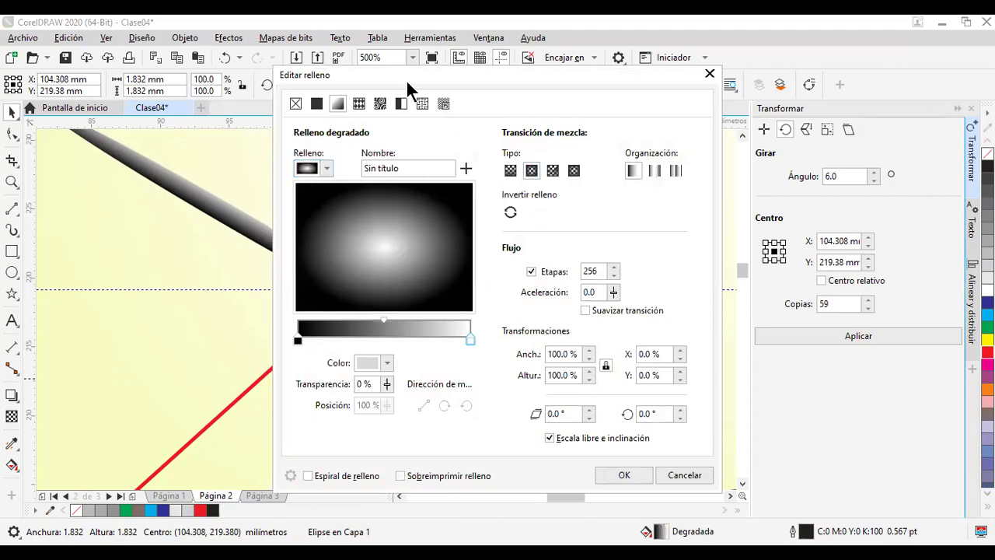
pyautogui.moveTo(406, 80); pyautogui.dragTo(593, 76)
pyautogui.click(805, 473)
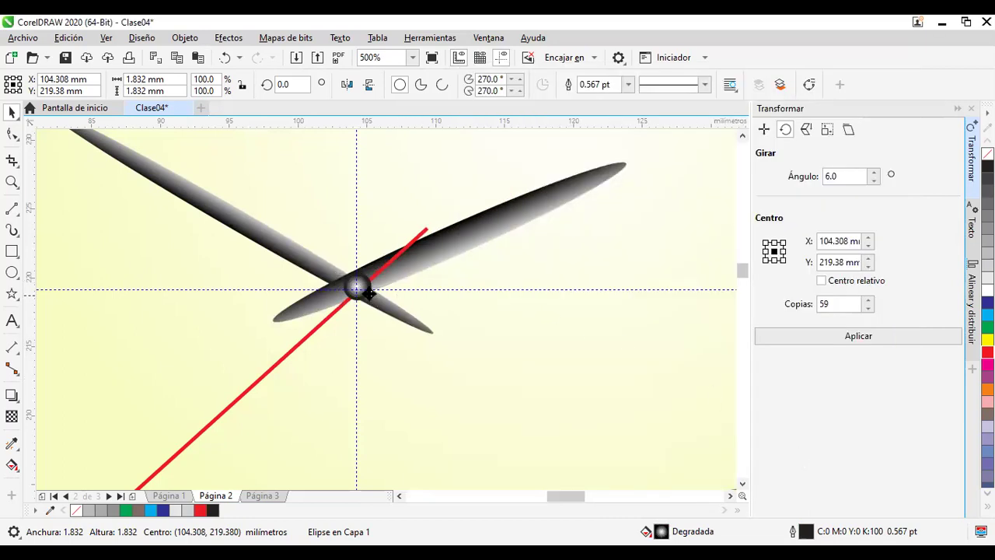
# Step: Colour the pivot circle's outline light grey and clear the selection
pyautogui.click(357, 286)
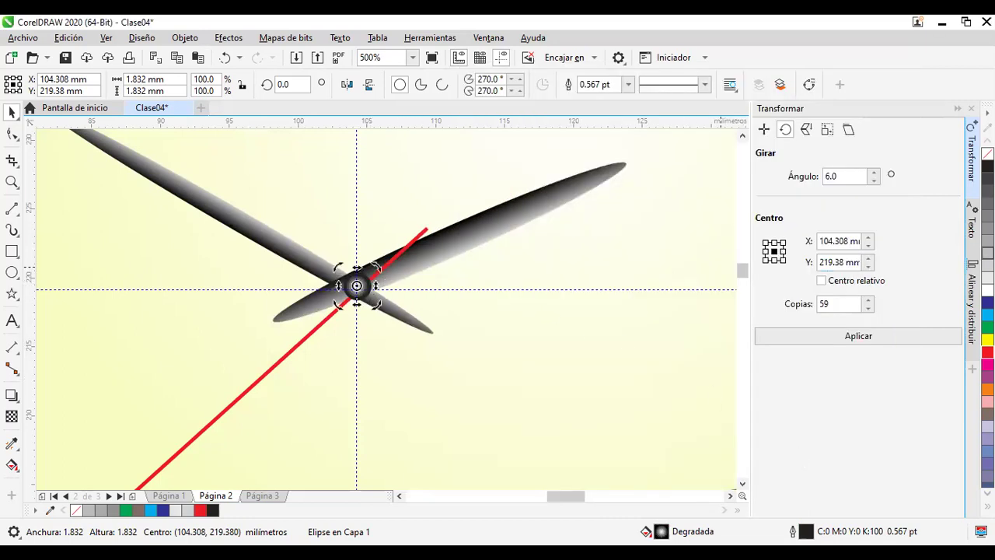
pyautogui.rightClick(987, 247)
pyautogui.press('Tab')
pyautogui.scroll(-2, 638, 363)
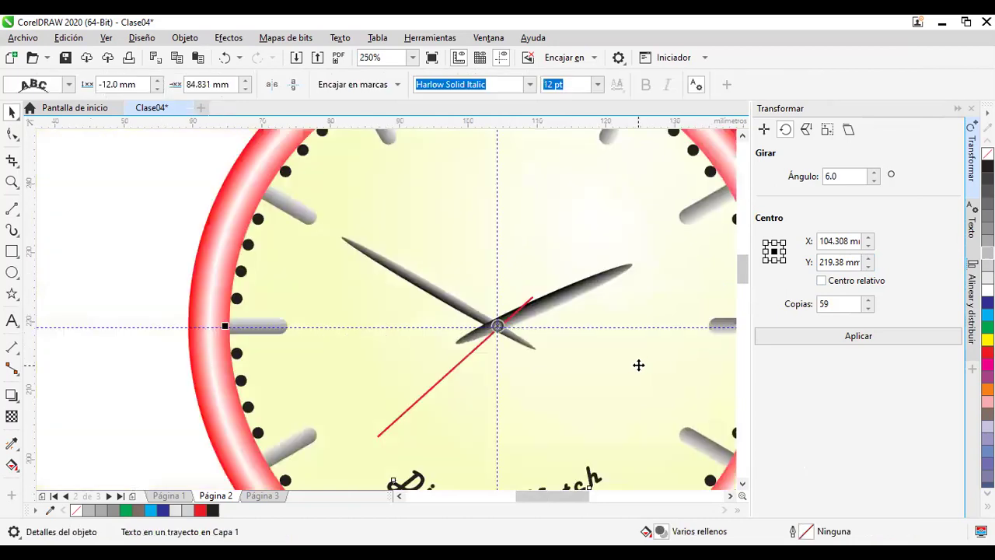
pyautogui.click(129, 259)
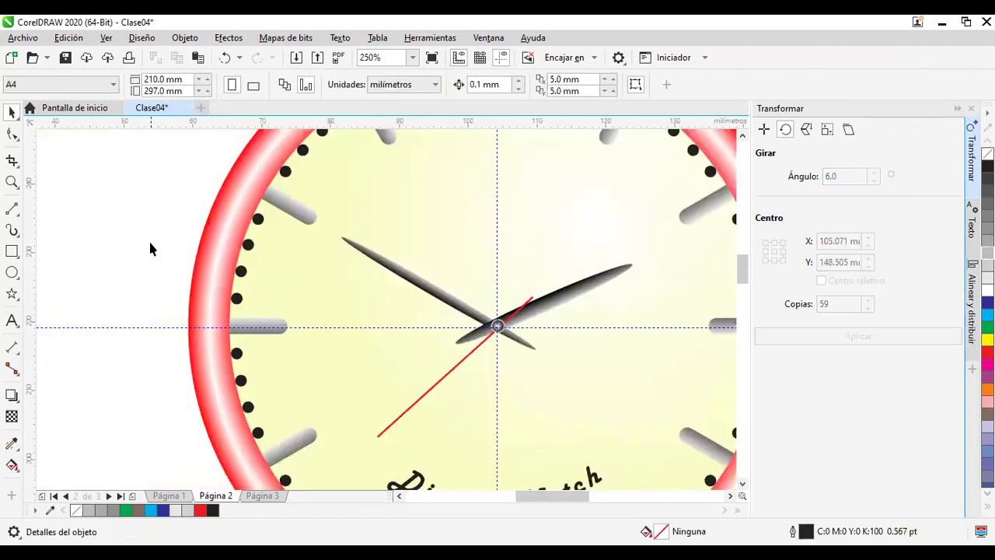
# Step: Delete the horizontal and vertical guidelines that cross at the dial centre
pyautogui.moveTo(150, 249); pyautogui.dragTo(91, 214)
pyautogui.click(100, 299)
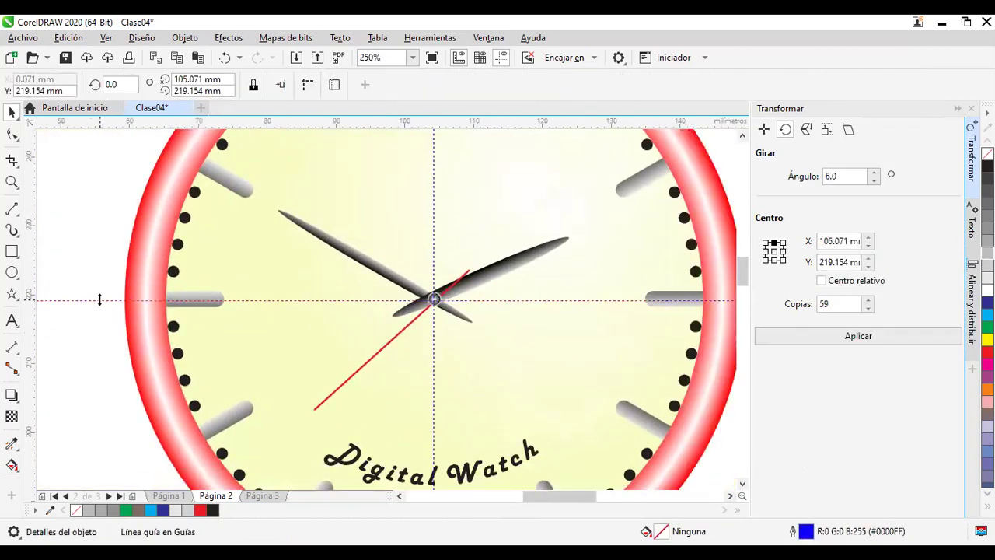
pyautogui.press('Delete')
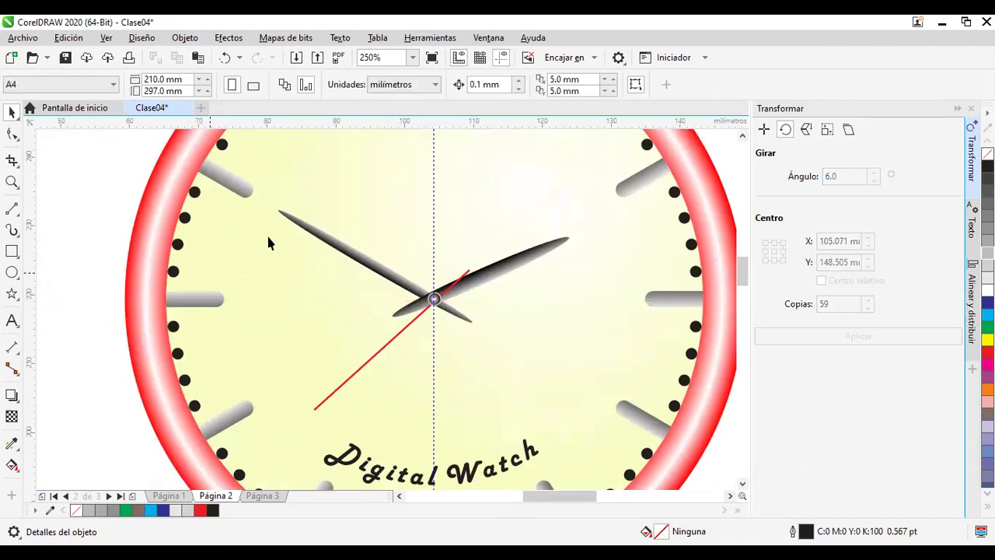
pyautogui.click(433, 196)
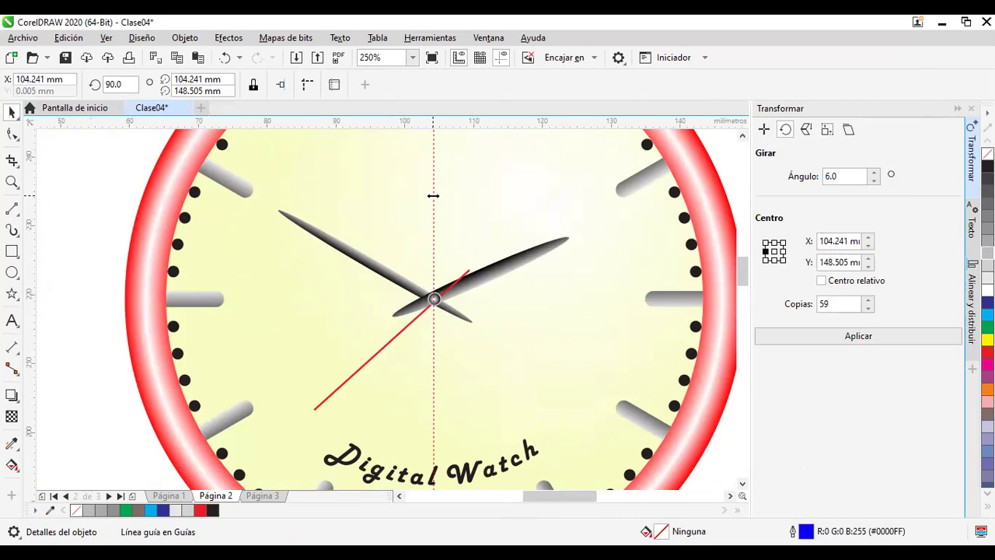
pyautogui.press('Delete')
# Step: Draw a rectangle about 17.3 by 5.8 mm below the twelve o'clock mark and round all its corners to 5 mm
pyautogui.scroll(-2, 433, 194)
pyautogui.moveTo(615, 178); pyautogui.dragTo(623, 238)
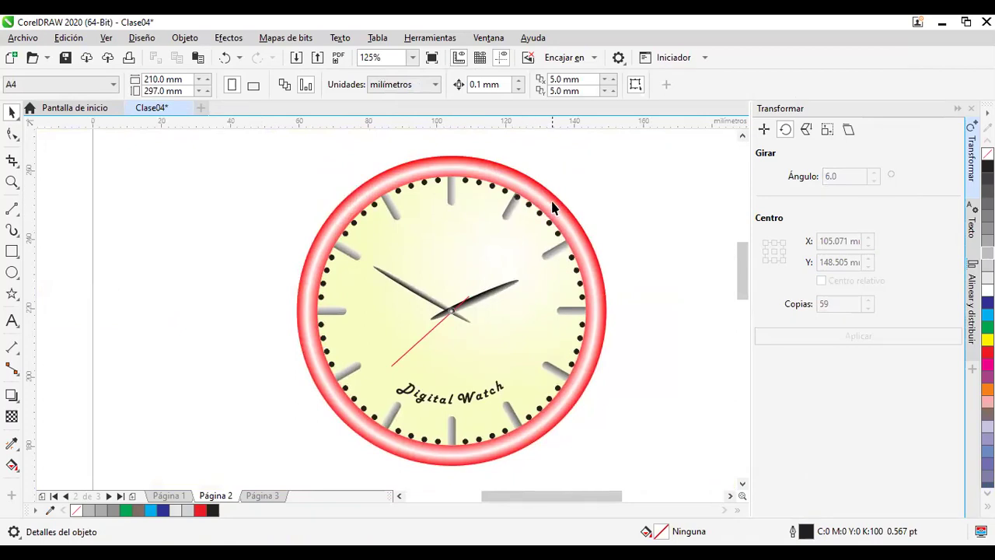
pyautogui.scroll(2, 553, 206)
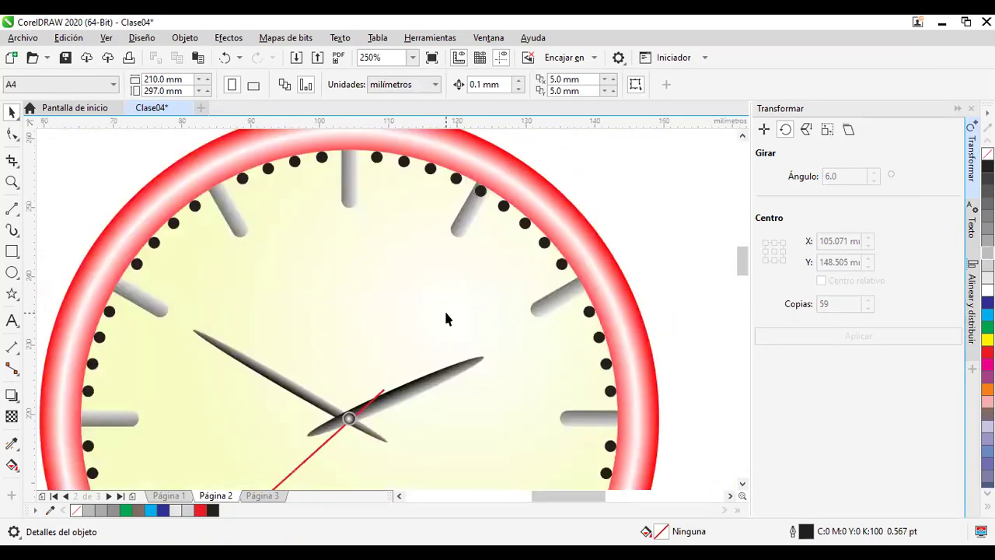
pyautogui.click(12, 252)
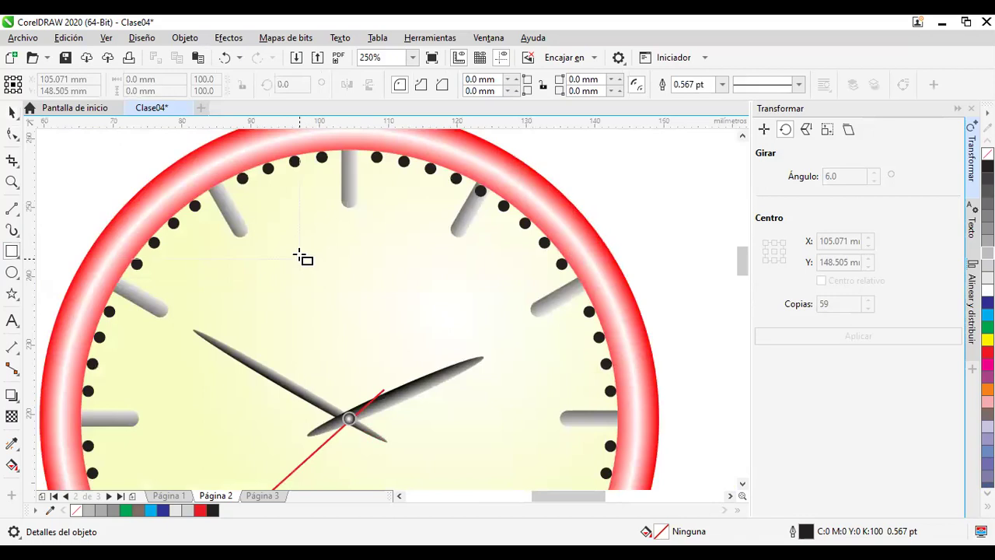
pyautogui.moveTo(289, 237); pyautogui.dragTo(409, 276)
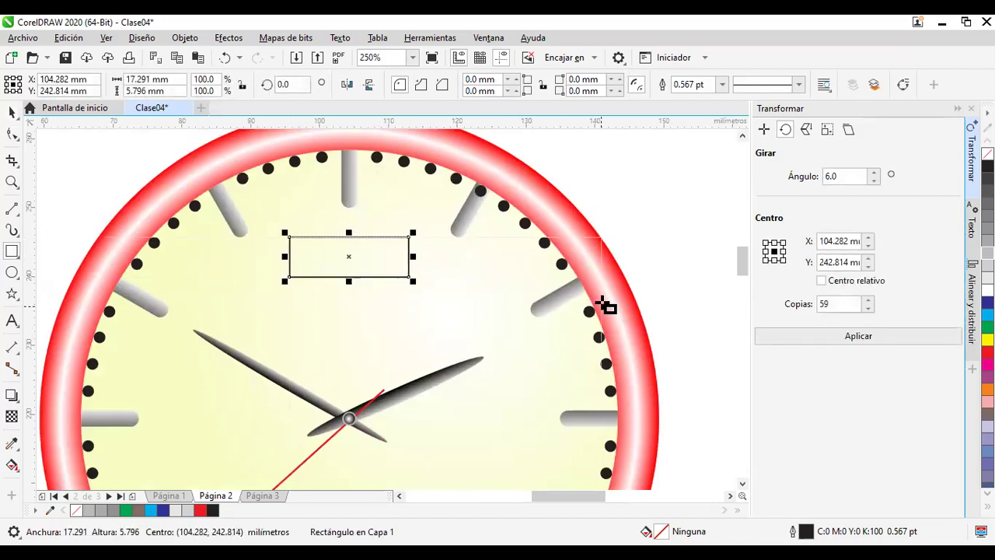
pyautogui.click(473, 79)
pyautogui.write('5')
pyautogui.press('Return')
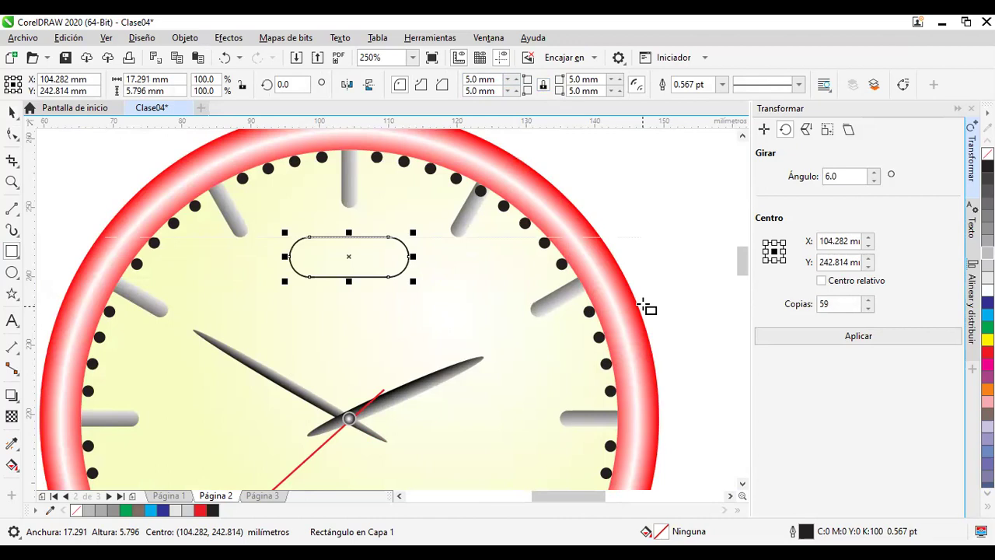
pyautogui.press('F12')
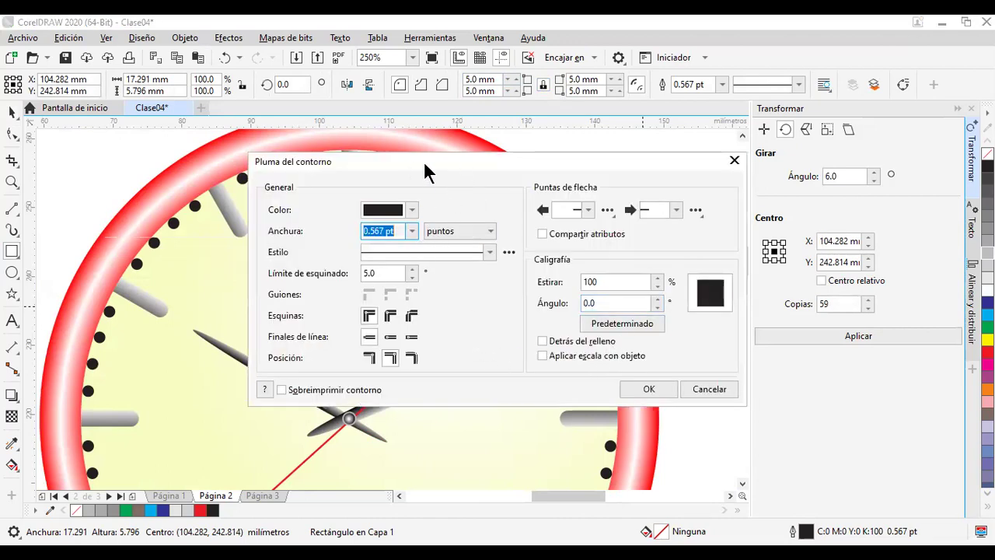
pyautogui.moveTo(426, 172); pyautogui.dragTo(634, 182)
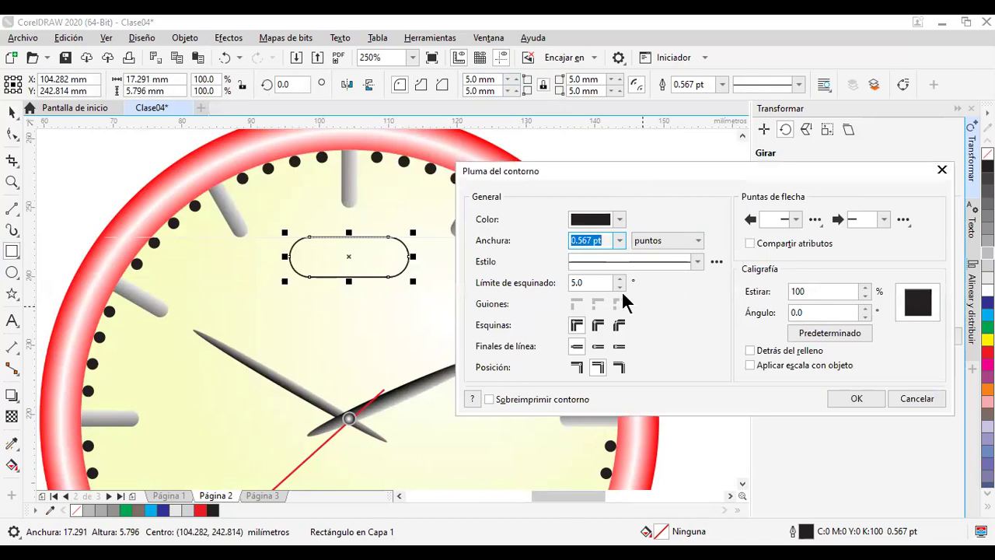
pyautogui.click(906, 398)
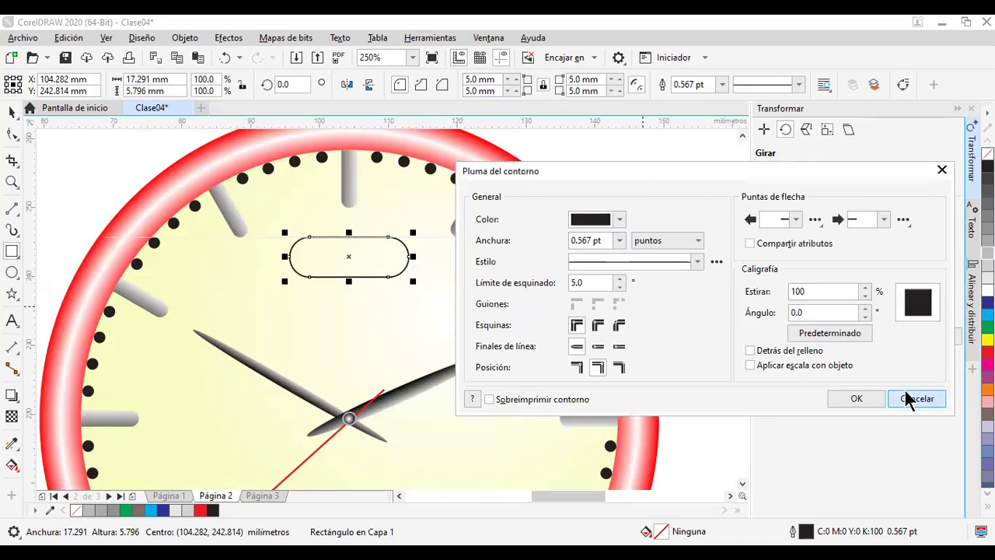
# Step: Give the rounded rectangle a linear gradient fill and set its start colour to grey #BABABA
pyautogui.press('F11')
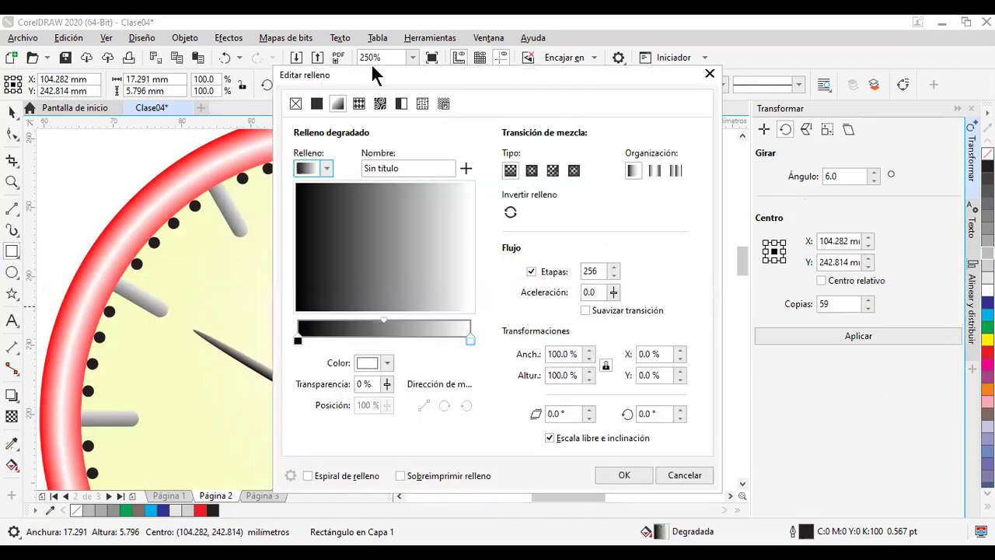
pyautogui.moveTo(440, 75); pyautogui.dragTo(682, 67)
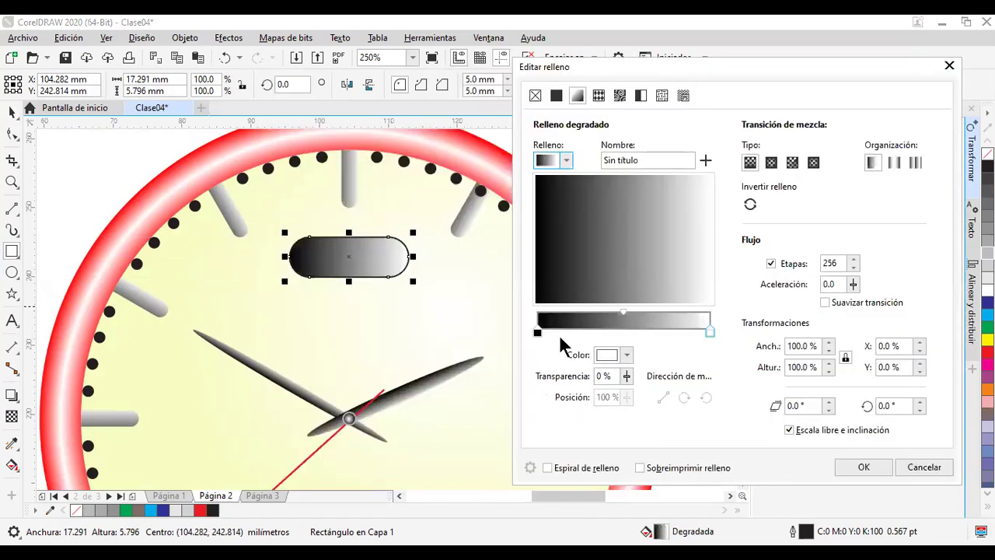
pyautogui.click(537, 334)
pyautogui.click(625, 355)
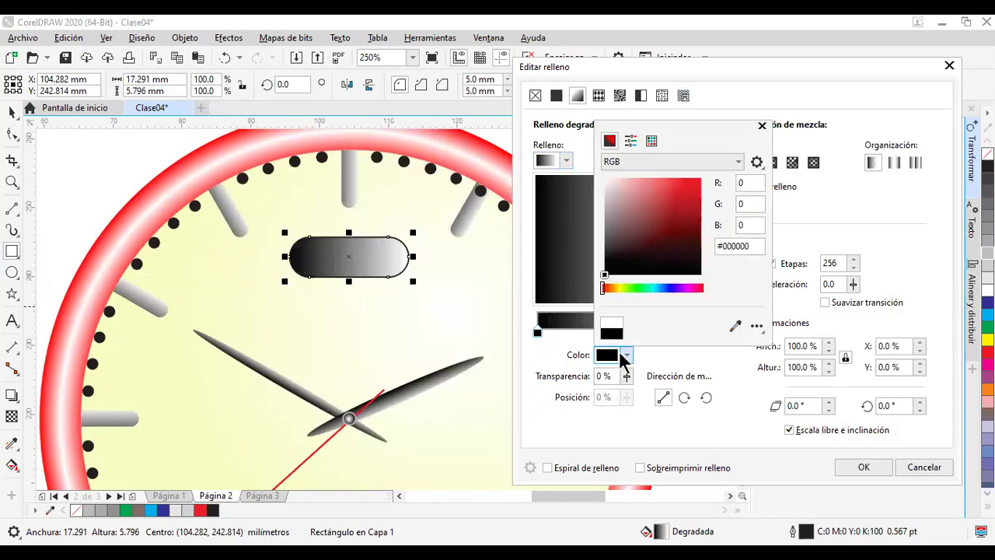
pyautogui.click(604, 204)
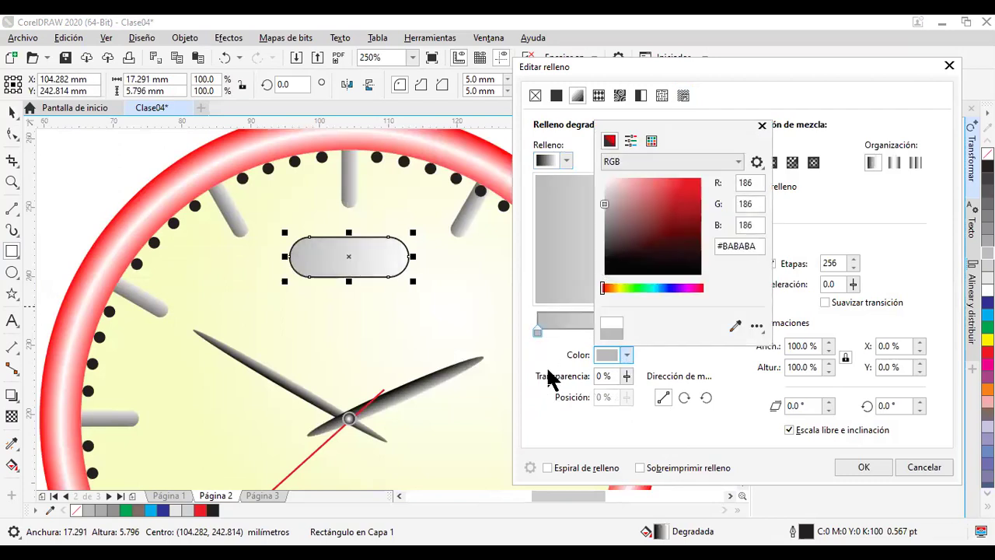
pyautogui.click(627, 355)
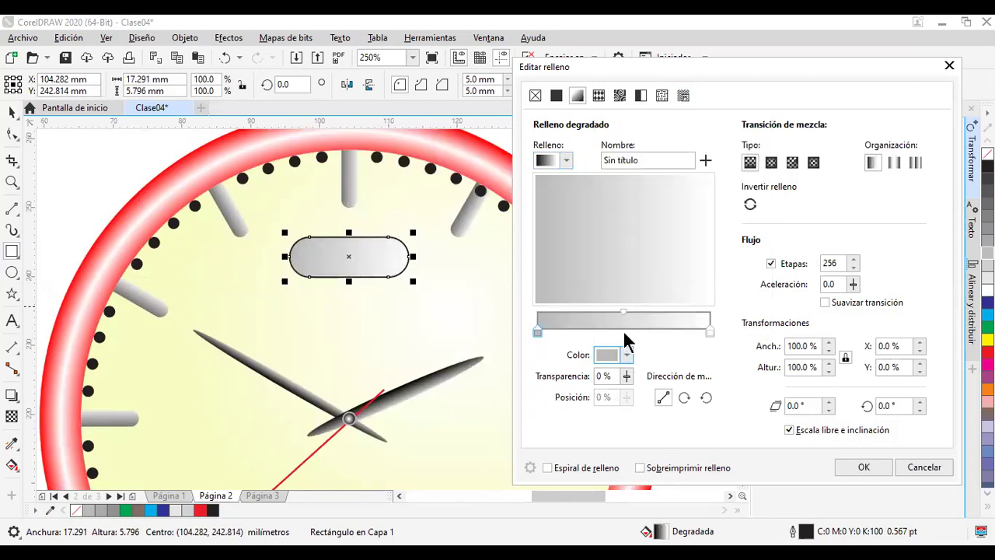
# Step: Add a white colour stop at 50% of the rounded rectangle's gradient and set the end stop to #EBEBEB
pyautogui.doubleClick(623, 333)
pyautogui.click(627, 354)
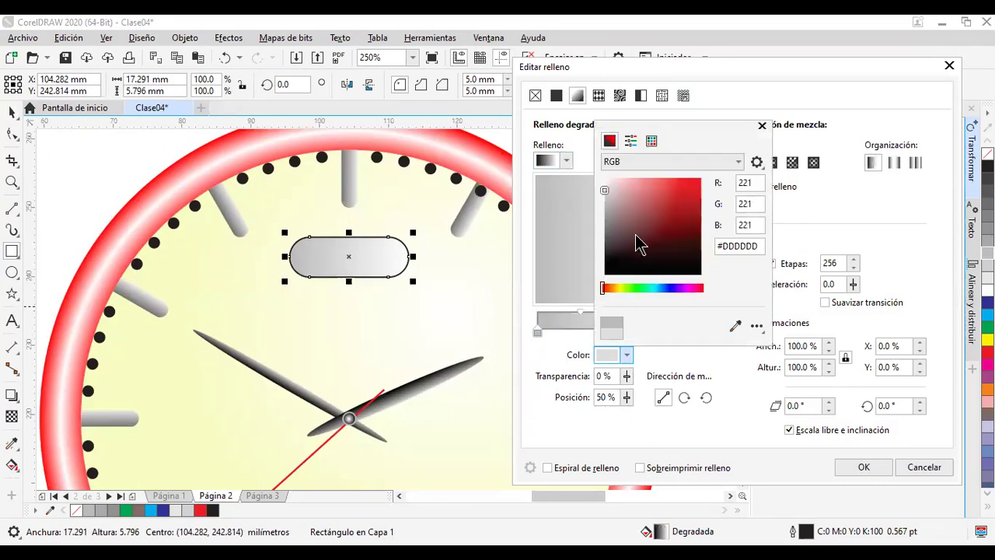
pyautogui.moveTo(638, 238); pyautogui.dragTo(601, 177)
pyautogui.click(534, 381)
pyautogui.click(708, 331)
pyautogui.click(627, 355)
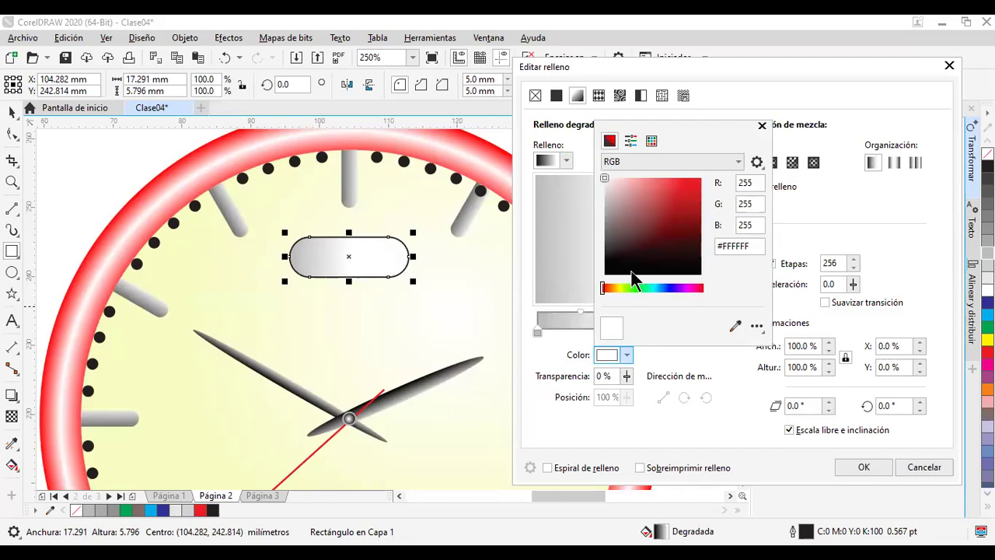
pyautogui.click(605, 186)
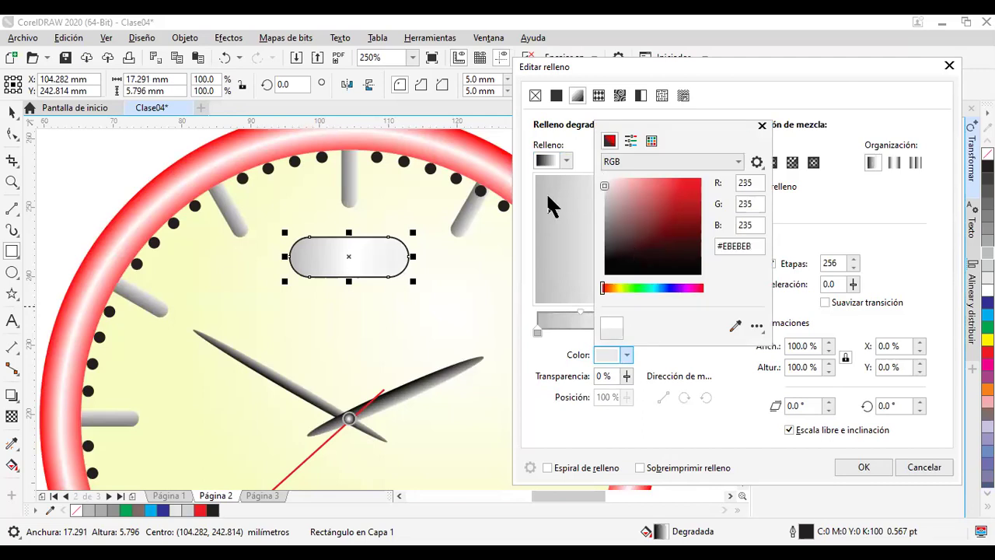
pyautogui.click(590, 426)
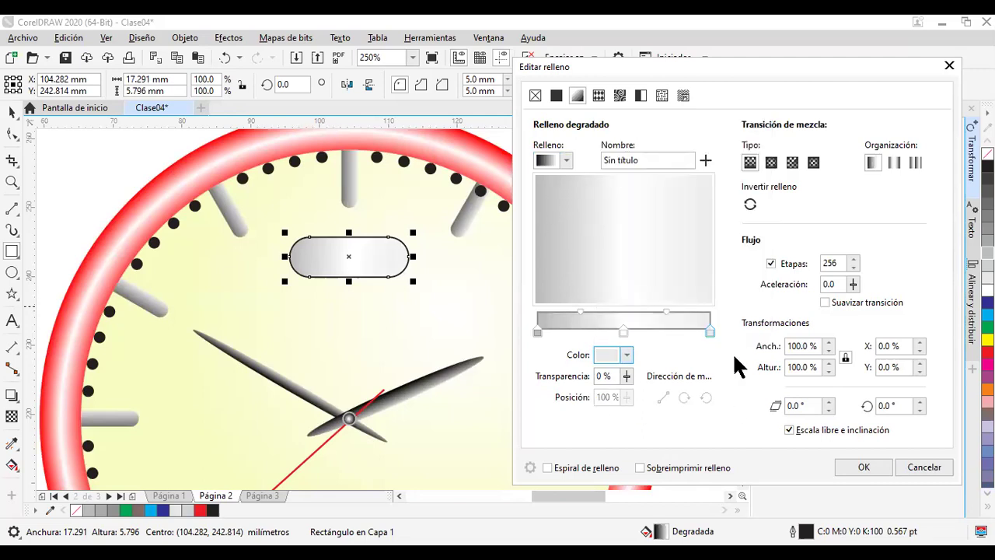
# Step: Rotate the rounded rectangle's gradient fill to 90°
pyautogui.doubleClick(899, 408)
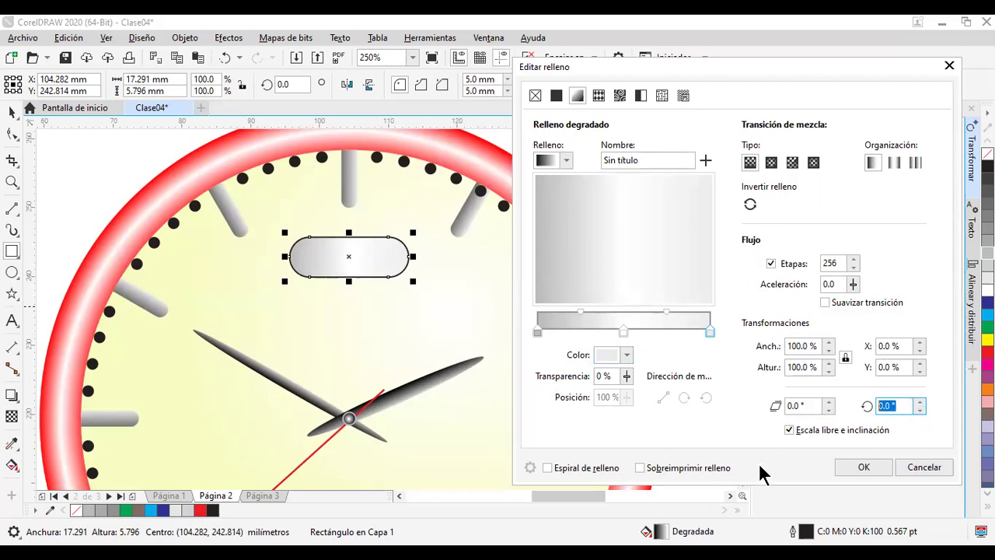
pyautogui.write('90')
pyautogui.click(889, 369)
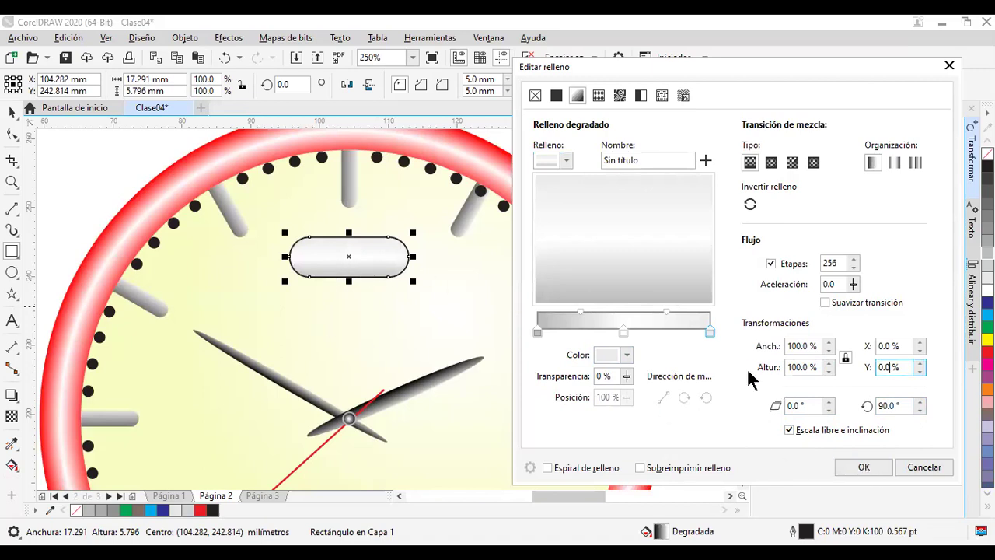
# Step: Set the end stop of the rounded rectangle's gradient to #BABABA, sampled from the start stop, and apply the fill
pyautogui.click(709, 333)
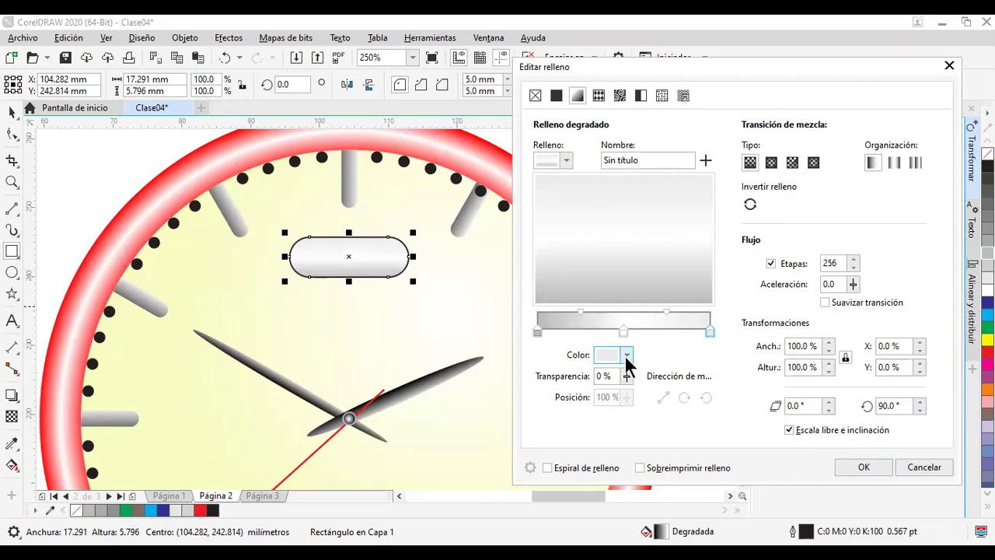
pyautogui.click(627, 355)
pyautogui.click(734, 325)
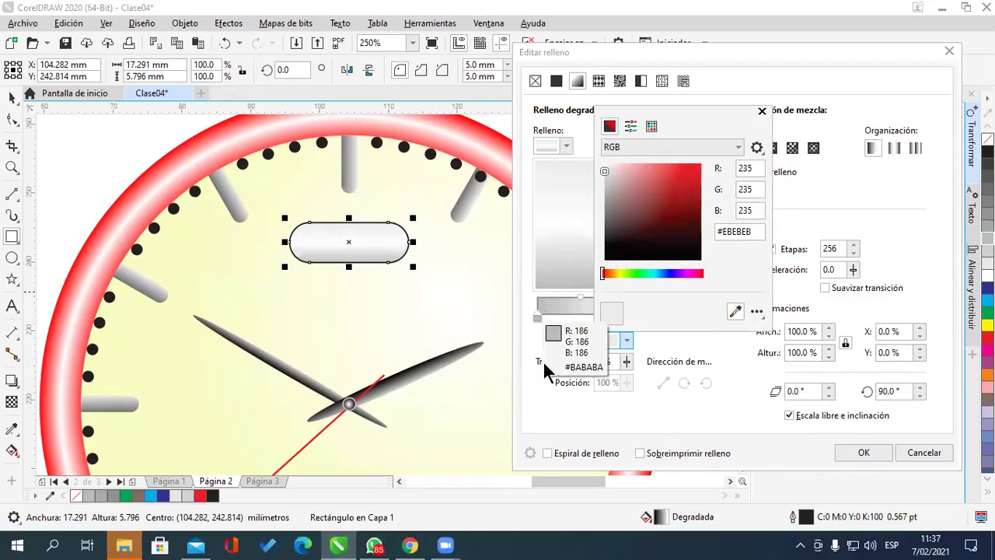
pyautogui.click(547, 370)
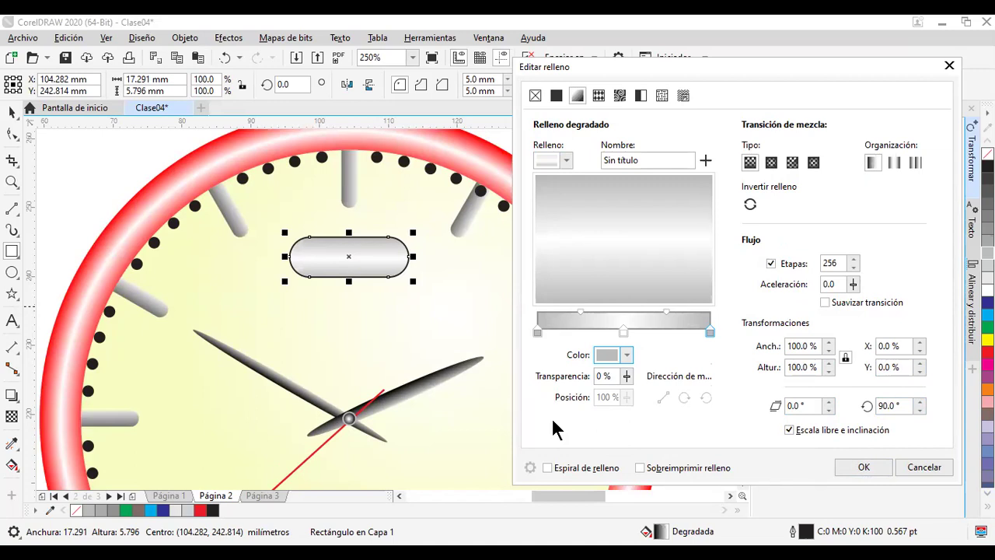
pyautogui.click(870, 466)
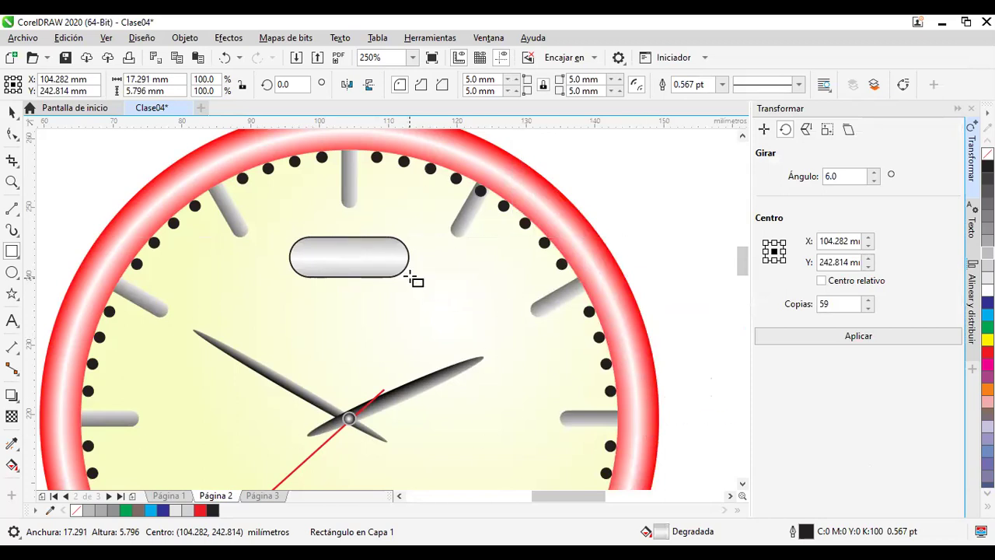
# Step: Change the rounded rectangle's outline to 40% black and centre the shape horizontally on the clock
pyautogui.click(12, 113)
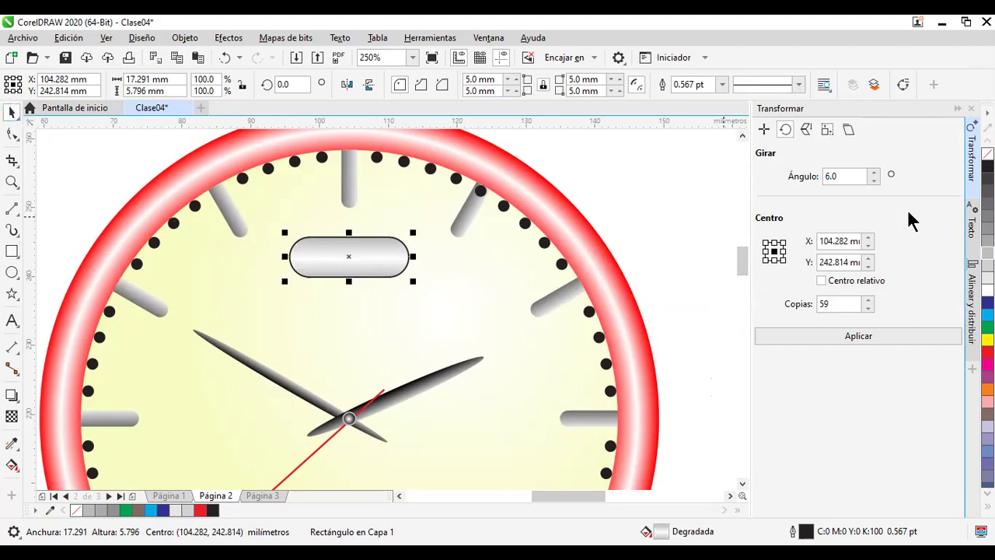
pyautogui.click(671, 256)
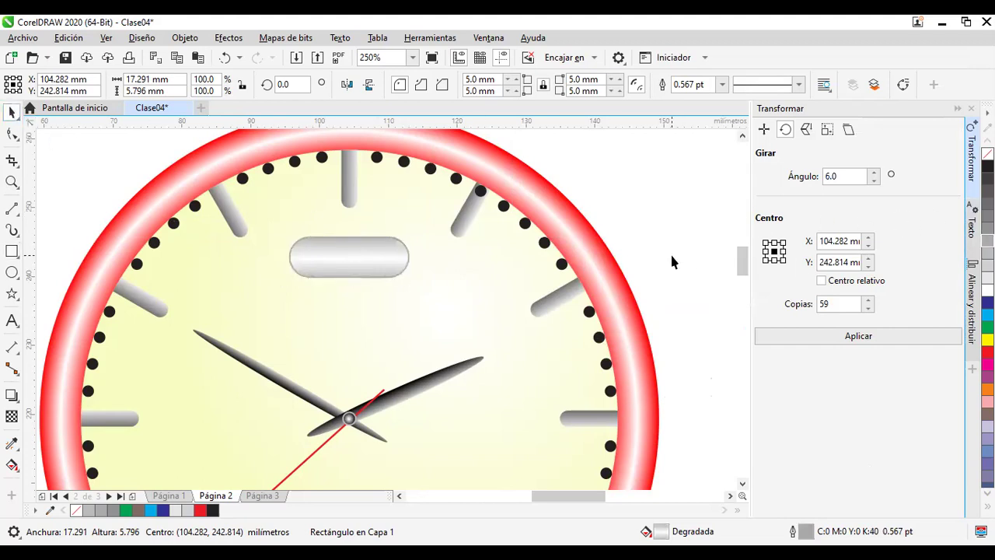
pyautogui.moveTo(630, 255); pyautogui.dragTo(722, 218)
pyautogui.moveTo(455, 246); pyautogui.dragTo(459, 249)
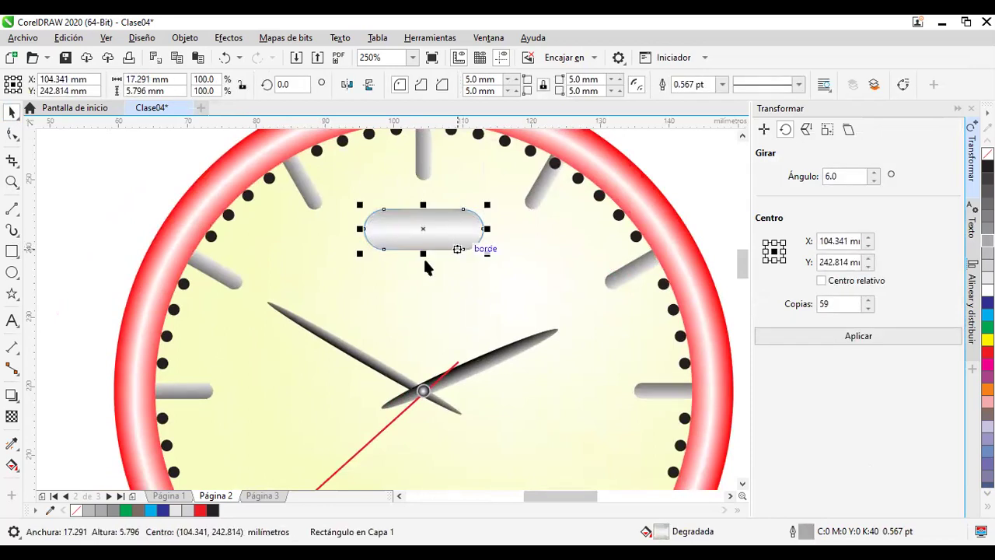
# Step: Add the artistic text "Casio" in 24 pt Arial on the dial above the hands' pivot
pyautogui.click(12, 319)
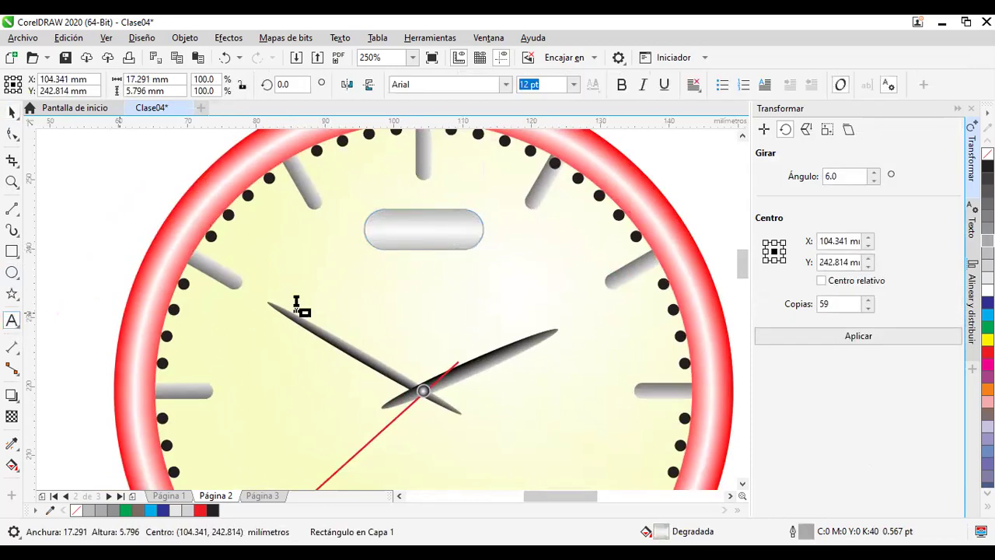
pyautogui.click(390, 352)
pyautogui.write('Casio')
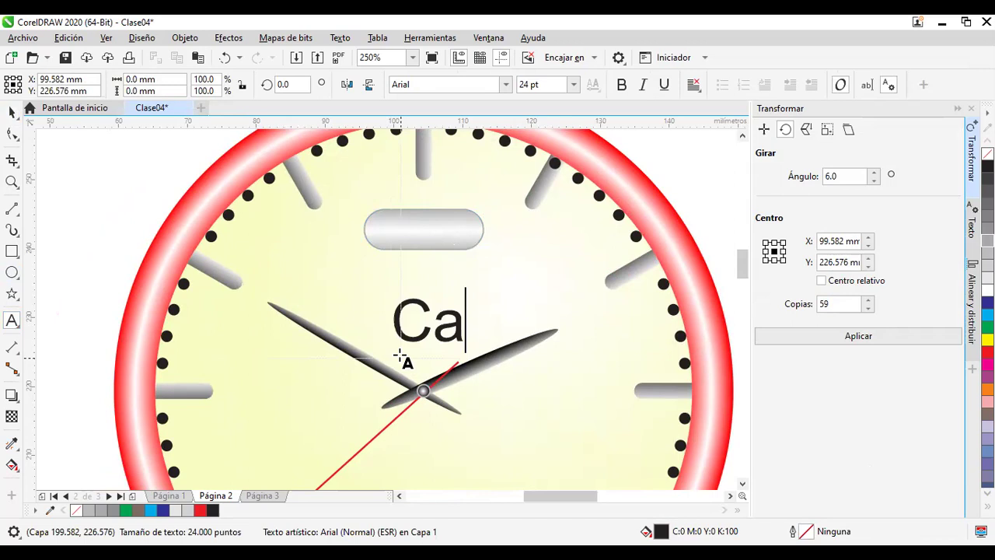
pyautogui.click(12, 113)
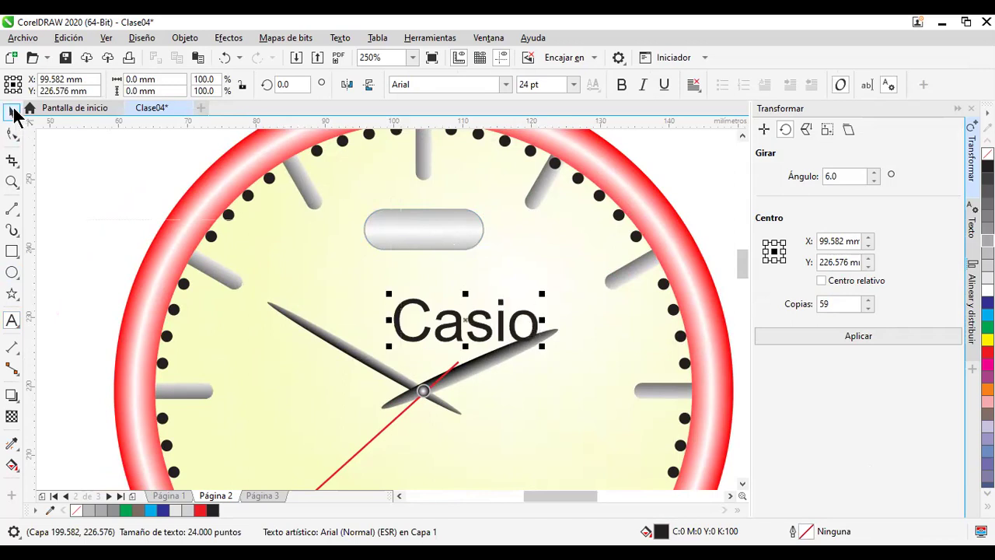
# Step: Find the Roboto fonts and set the Casio text to Roboto Thin
pyautogui.click(505, 86)
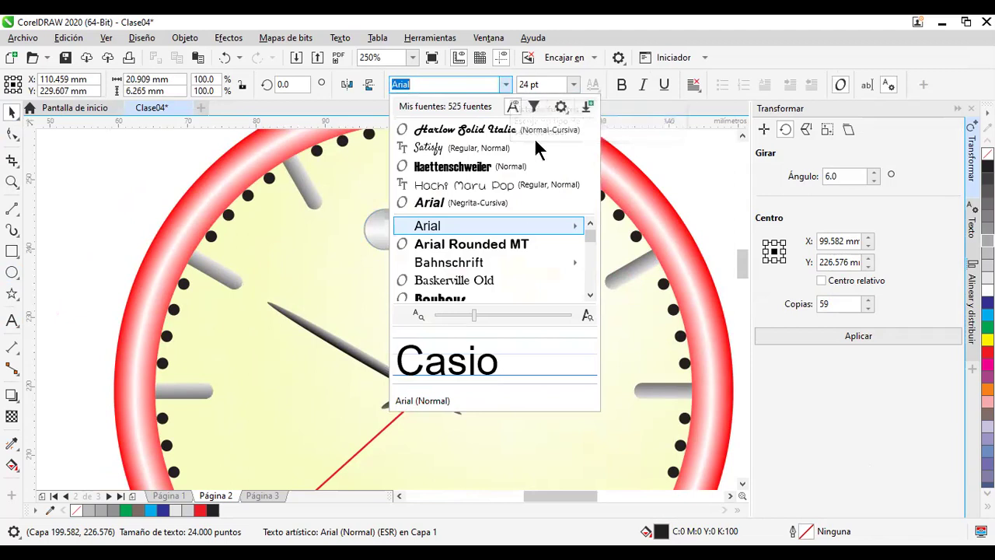
pyautogui.scroll(-2, 523, 245)
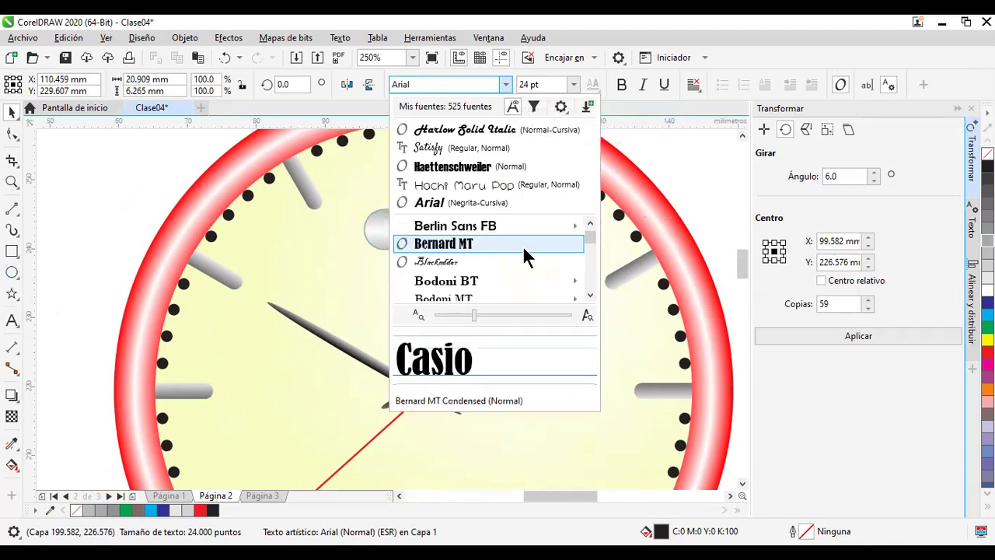
pyautogui.scroll(-1, 522, 245)
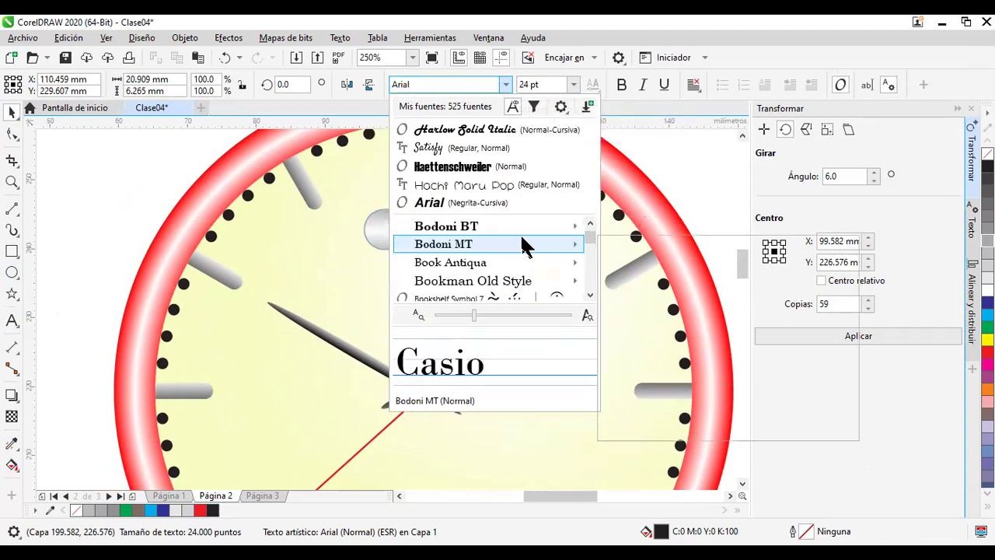
pyautogui.click(444, 85)
pyautogui.write('robo')
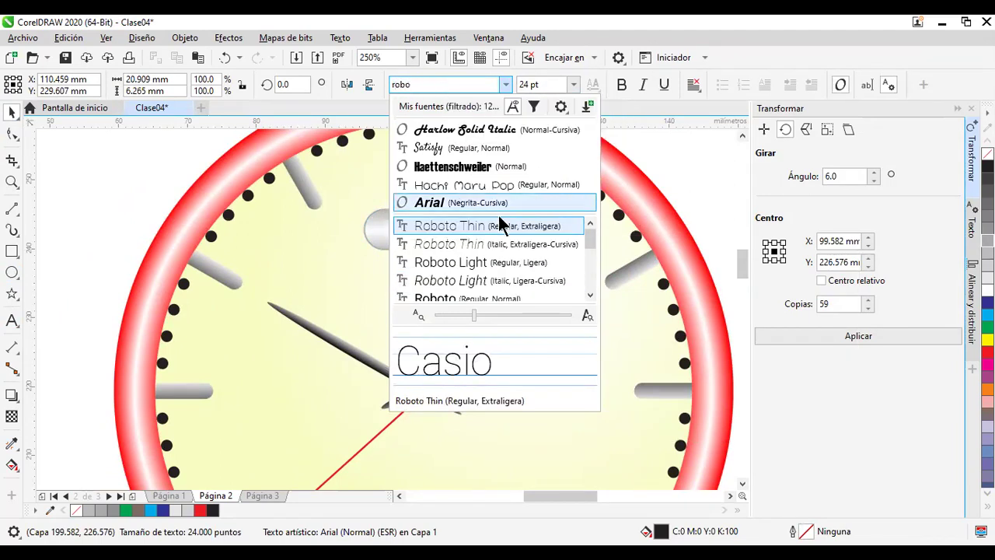
pyautogui.click(544, 229)
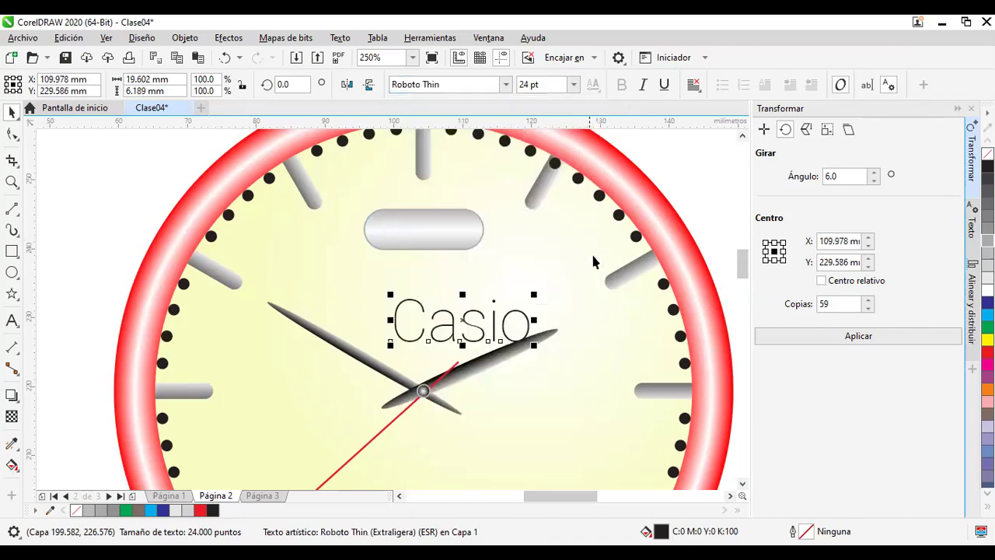
# Step: Move the Casio text onto the rounded plate, set its size to 12 pt and centre it there
pyautogui.moveTo(517, 335)
pyautogui.mouseDown()
pyautogui.moveTo(493, 318)
pyautogui.moveTo(497, 329)
pyautogui.mouseUp()
pyautogui.moveTo(440, 278); pyautogui.dragTo(420, 198)
pyautogui.moveTo(476, 256); pyautogui.dragTo(495, 211)
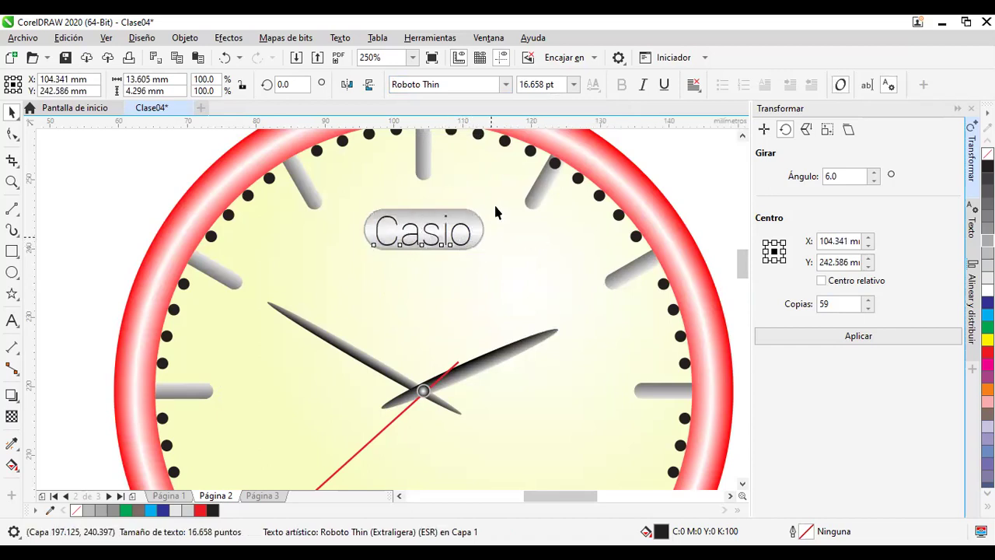
pyautogui.doubleClick(531, 84)
pyautogui.write('12')
pyautogui.press('Return')
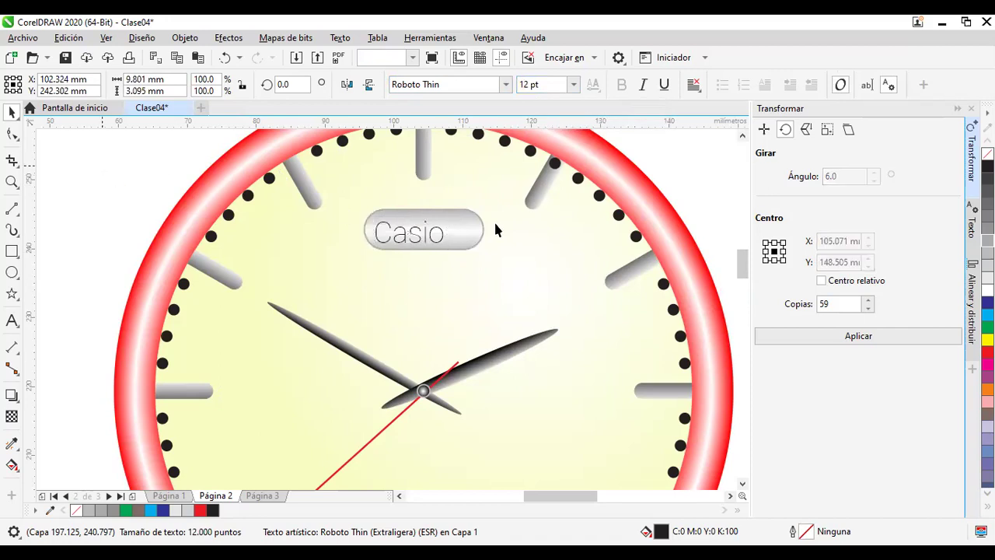
pyautogui.click(496, 226)
pyautogui.moveTo(412, 238); pyautogui.dragTo(428, 233)
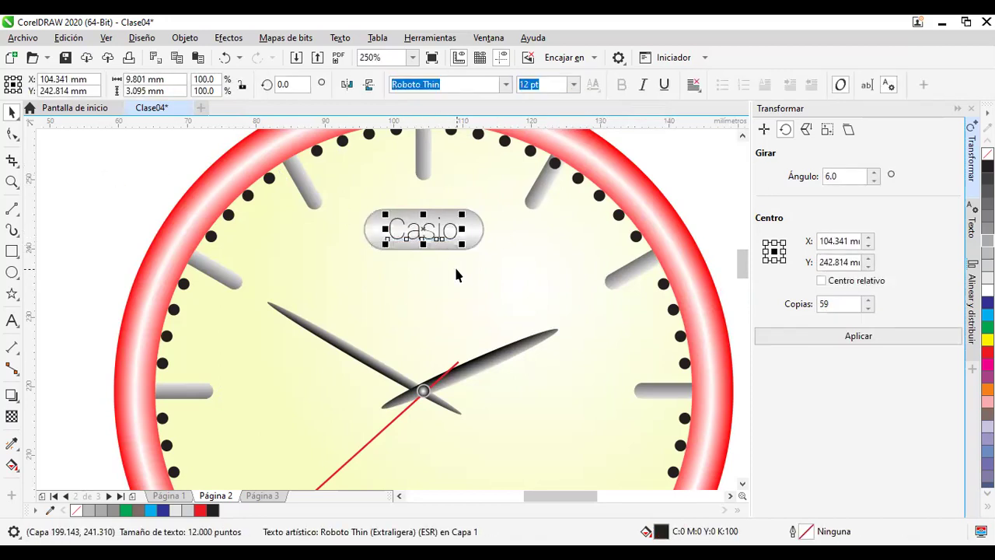
# Step: Change the Casio text's font to Roboto Light and deselect it
pyautogui.click(510, 83)
pyautogui.moveTo(539, 223)
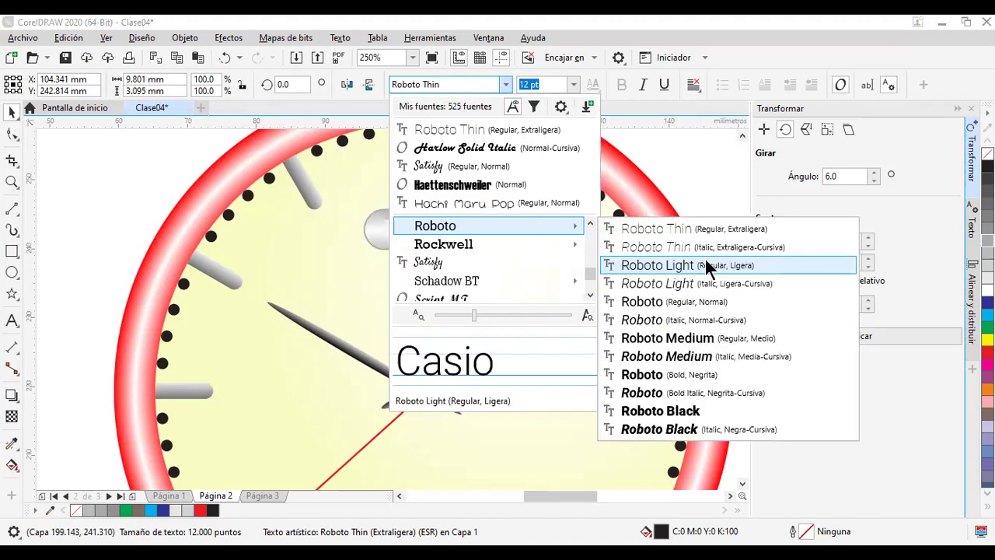
pyautogui.click(708, 266)
pyautogui.press('Escape')
# Step: Examine the whole clock illustration on page 2 and check the contents of page 3
pyautogui.scroll(-2, 682, 224)
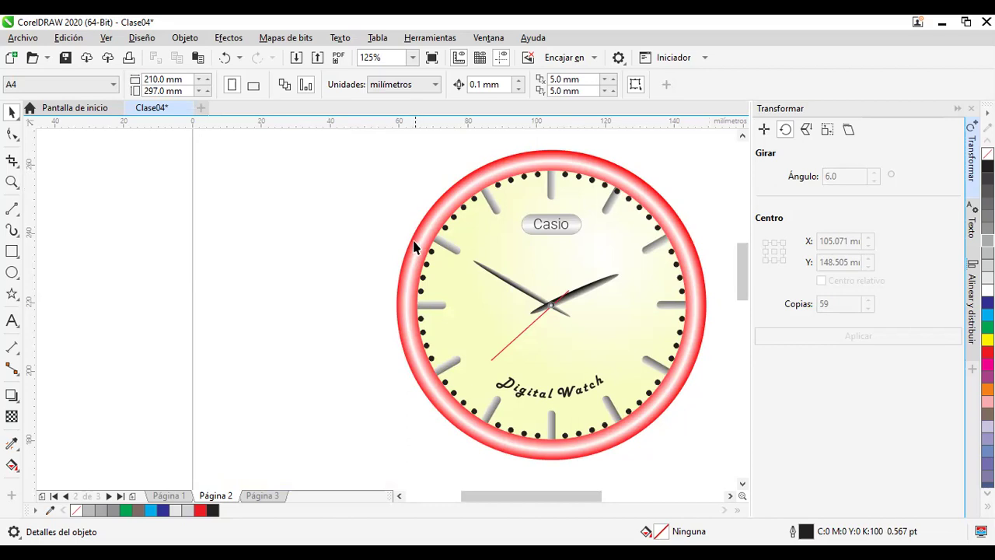
pyautogui.scroll(-2, 413, 249)
pyautogui.moveTo(349, 228); pyautogui.dragTo(245, 262)
pyautogui.scroll(2, 381, 280)
pyautogui.moveTo(571, 307); pyautogui.dragTo(597, 307)
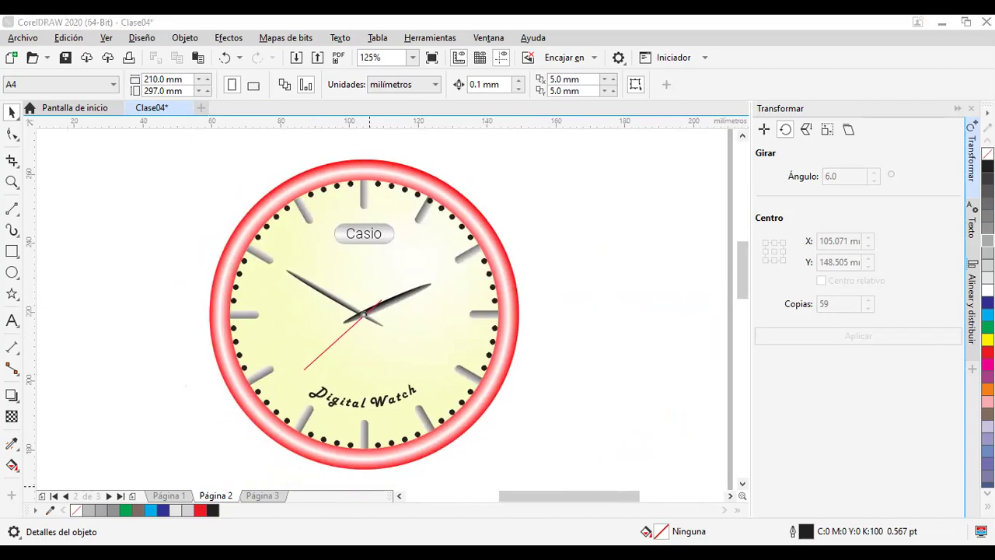
pyautogui.moveTo(611, 244); pyautogui.dragTo(536, 231)
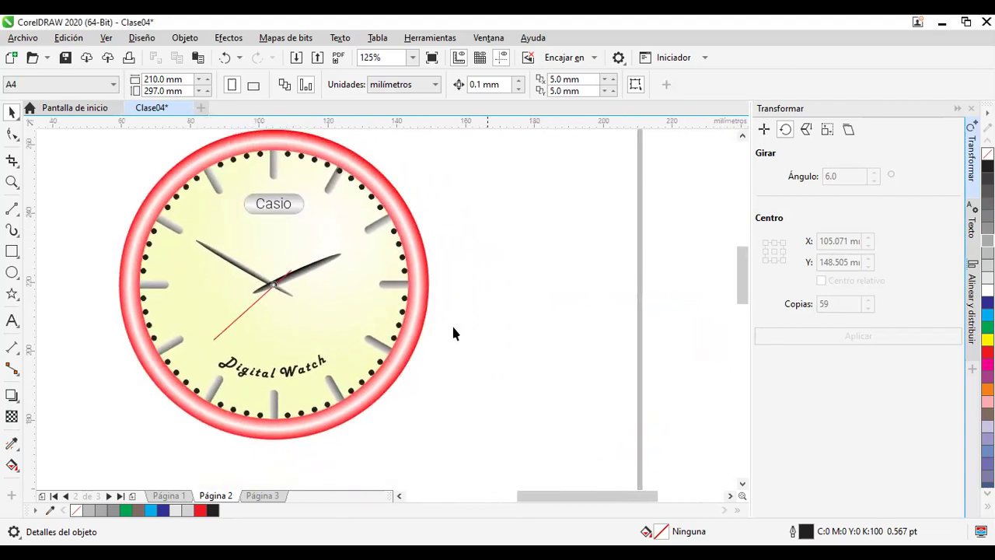
pyautogui.click(264, 494)
pyautogui.scroll(-1, 263, 486)
pyautogui.moveTo(375, 293); pyautogui.dragTo(509, 291)
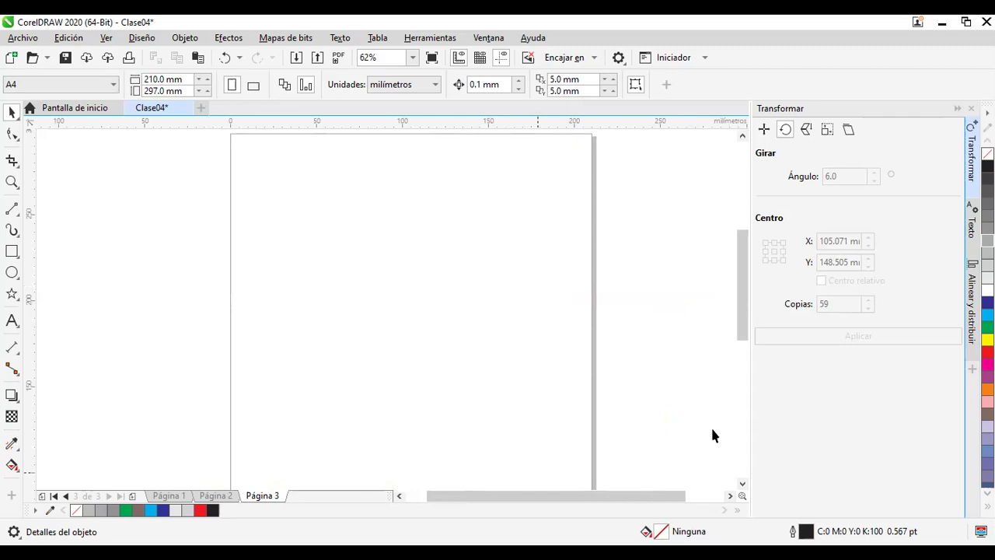
pyautogui.click(216, 495)
pyautogui.scroll(3, 446, 255)
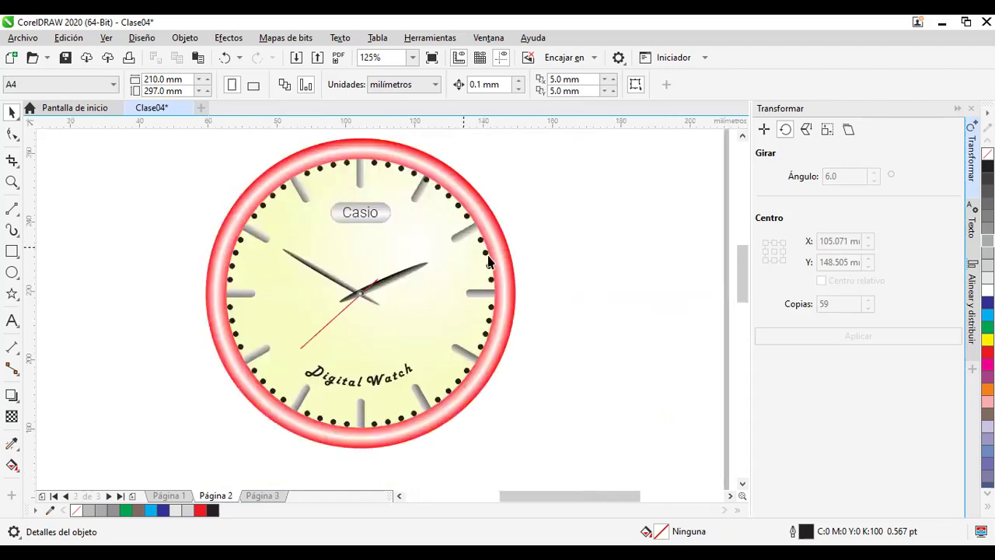
pyautogui.moveTo(555, 270); pyautogui.dragTo(550, 272)
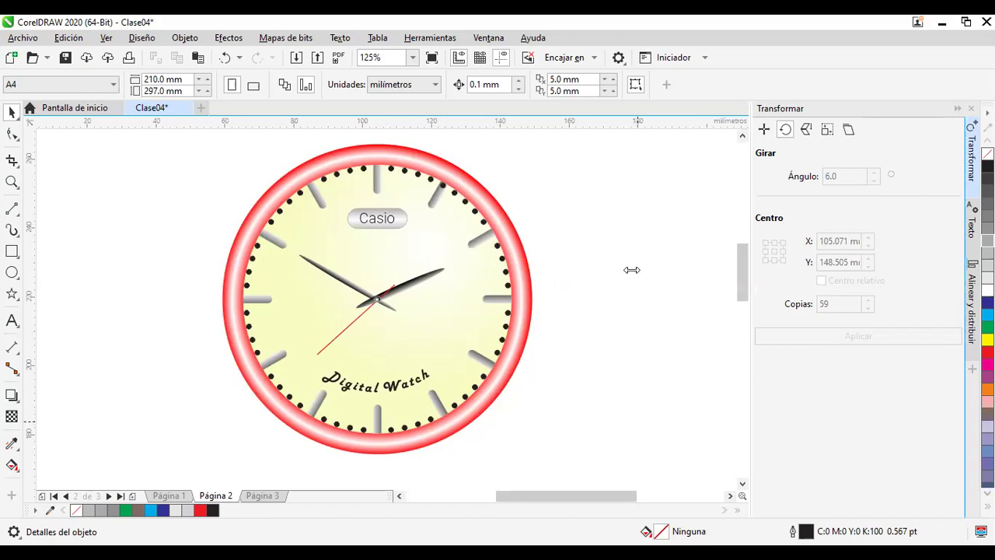
# Step: Draw a narrow vertical ellipse about 1.5 by 30.3 mm in the empty area to the right of the clock
pyautogui.scroll(2, 558, 273)
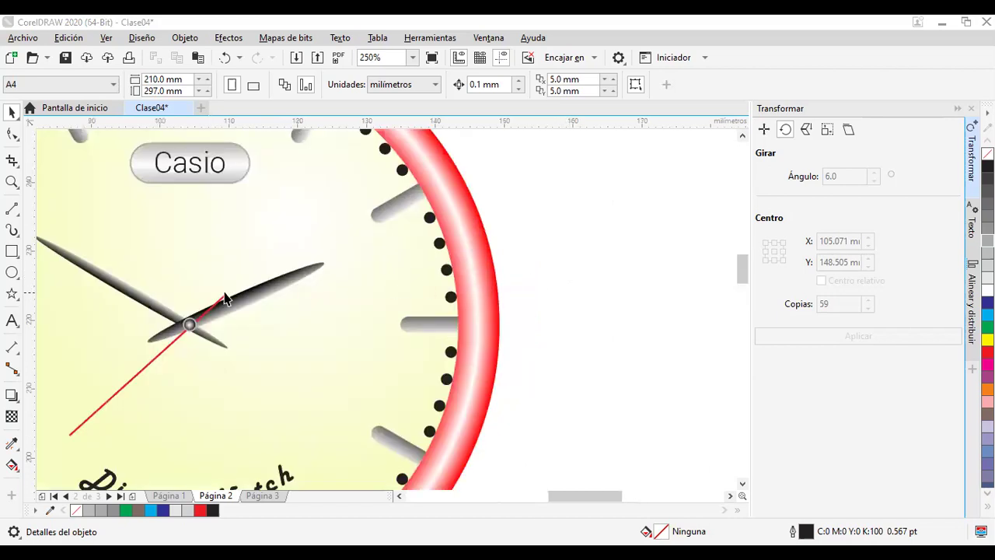
pyautogui.hscroll(3, 575, 272)
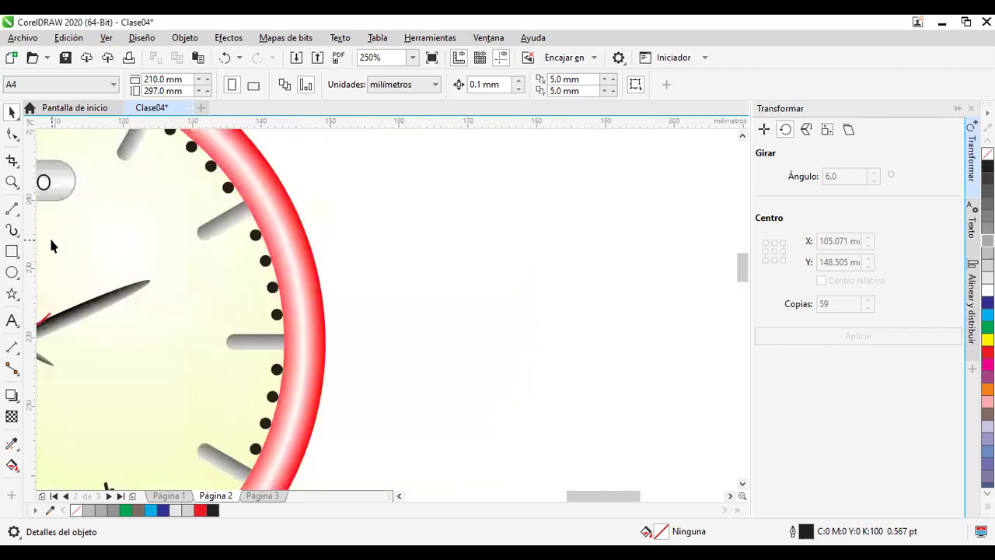
pyautogui.click(11, 274)
pyautogui.moveTo(451, 201); pyautogui.dragTo(458, 409)
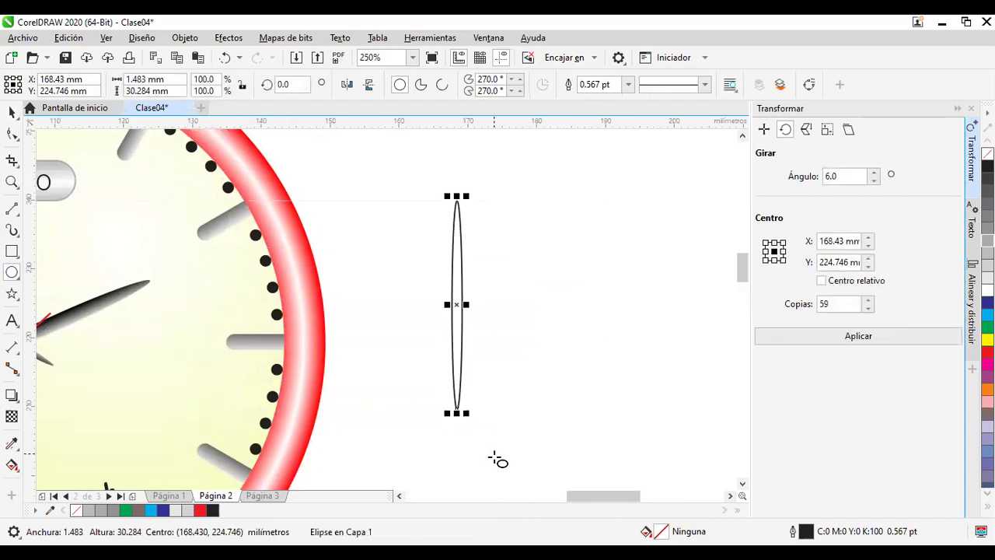
# Step: Give the narrow ellipse a linear gradient fill from black to light grey #EBEBEB
pyautogui.press('F11')
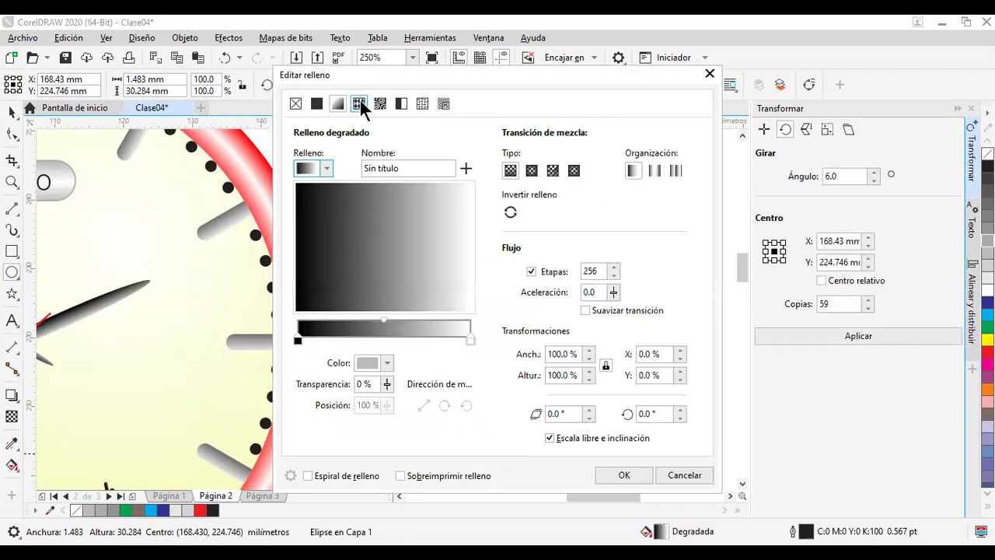
pyautogui.moveTo(370, 73); pyautogui.dragTo(592, 76)
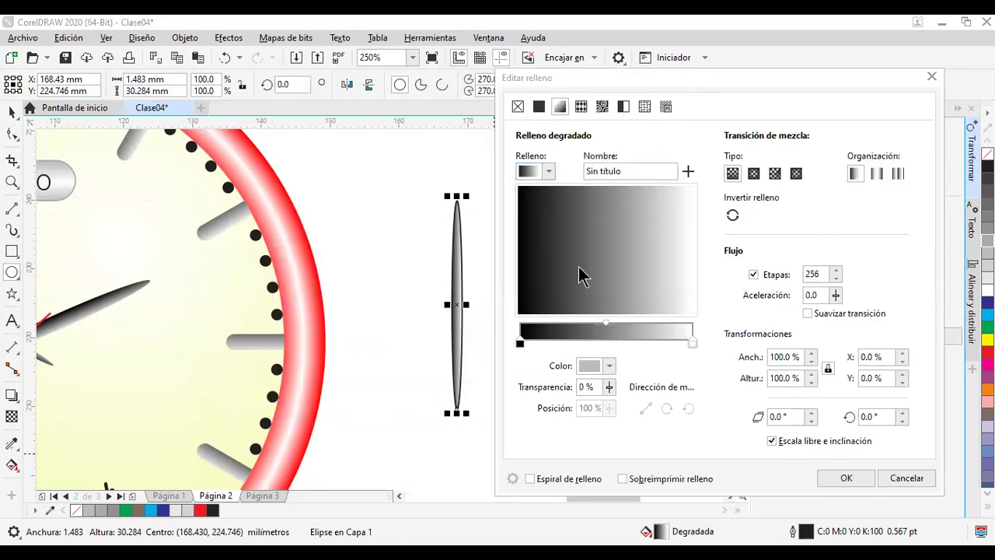
pyautogui.click(691, 341)
pyautogui.click(610, 365)
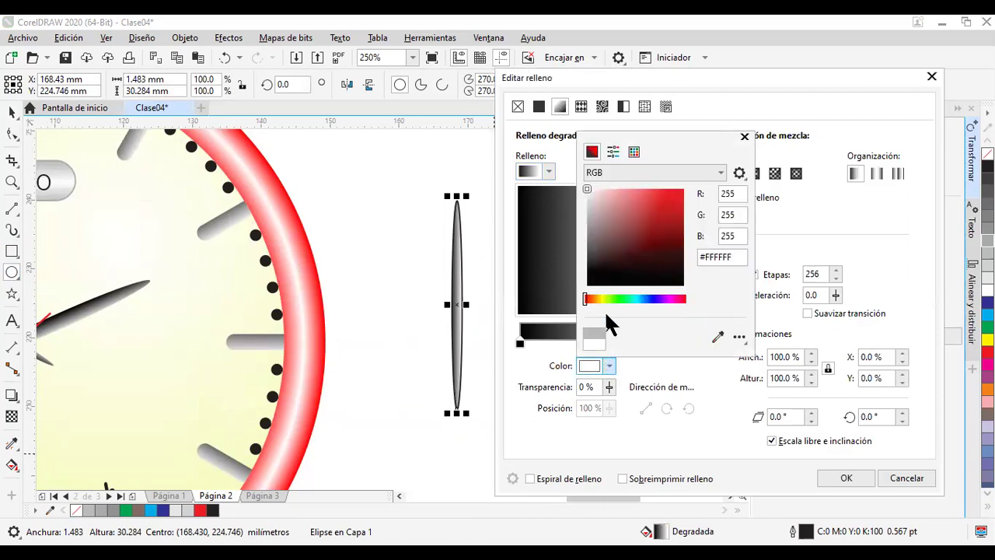
pyautogui.moveTo(596, 209)
pyautogui.mouseDown()
pyautogui.moveTo(586, 222)
pyautogui.moveTo(587, 197)
pyautogui.mouseUp()
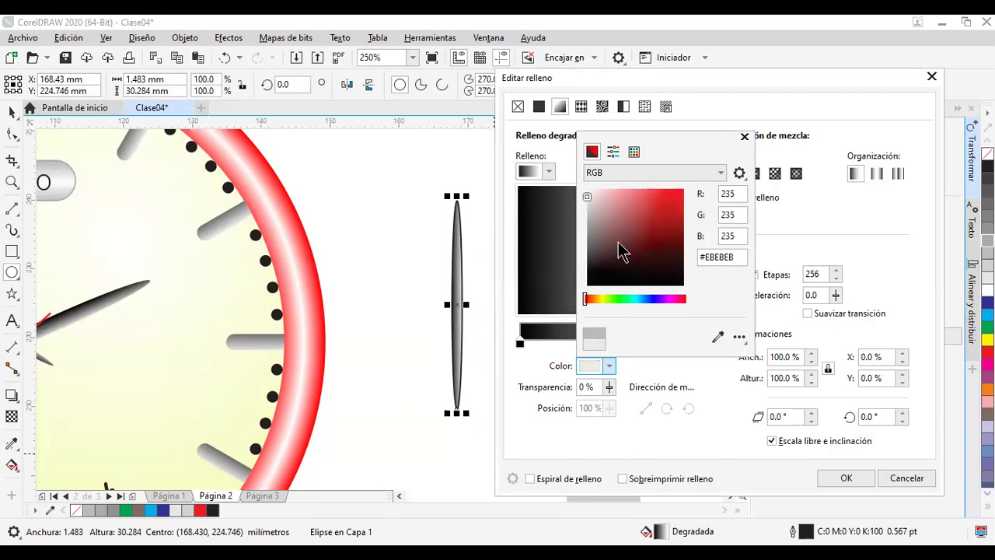
pyautogui.click(836, 476)
pyautogui.click(838, 477)
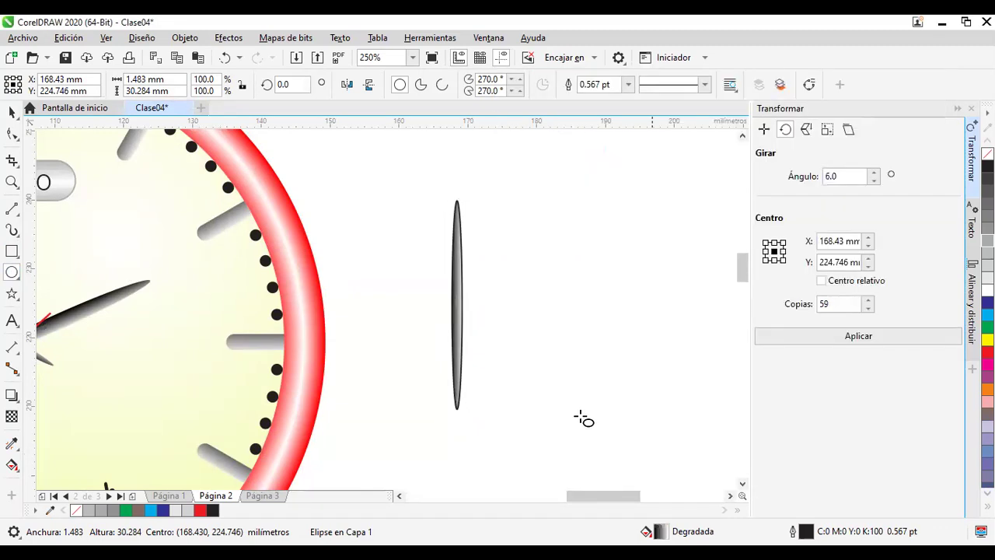
# Step: Remove the outline of the narrow gradient ellipse
pyautogui.click(12, 111)
pyautogui.click(457, 315)
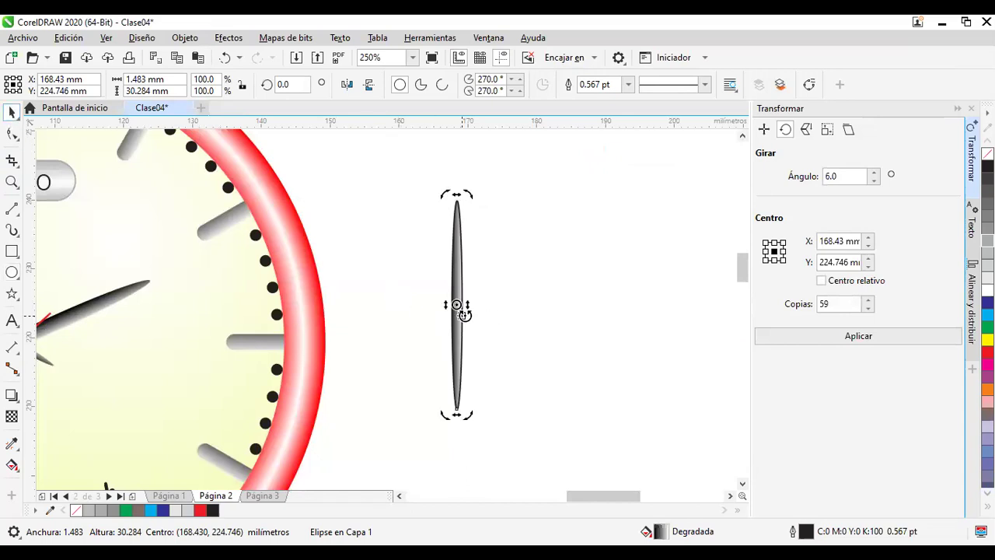
pyautogui.rightClick(988, 154)
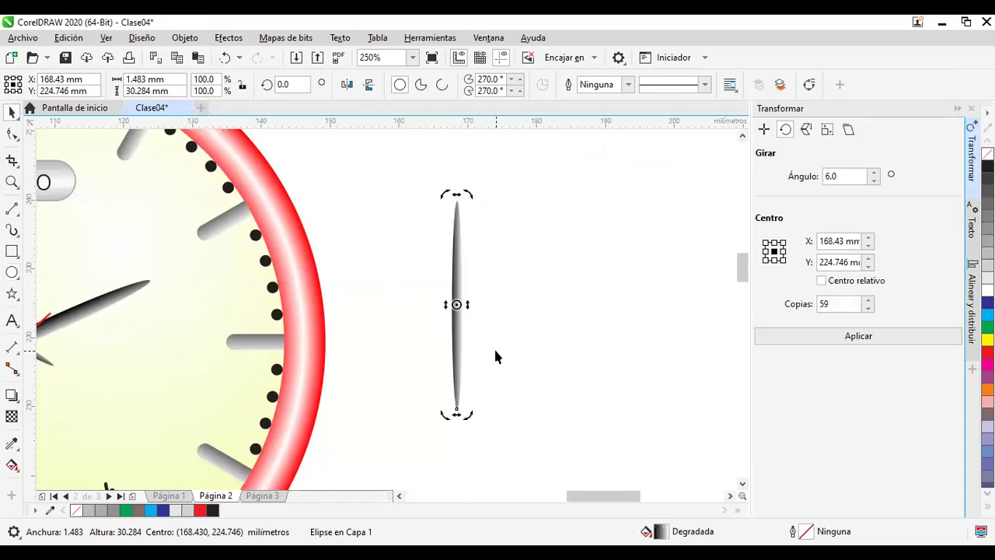
# Step: Move the narrow gradient ellipse's rotation centre close to its lower tip and rotate the ellipse clockwise until it is nearly horizontal
pyautogui.scroll(-3, 494, 347)
pyautogui.scroll(3, 486, 365)
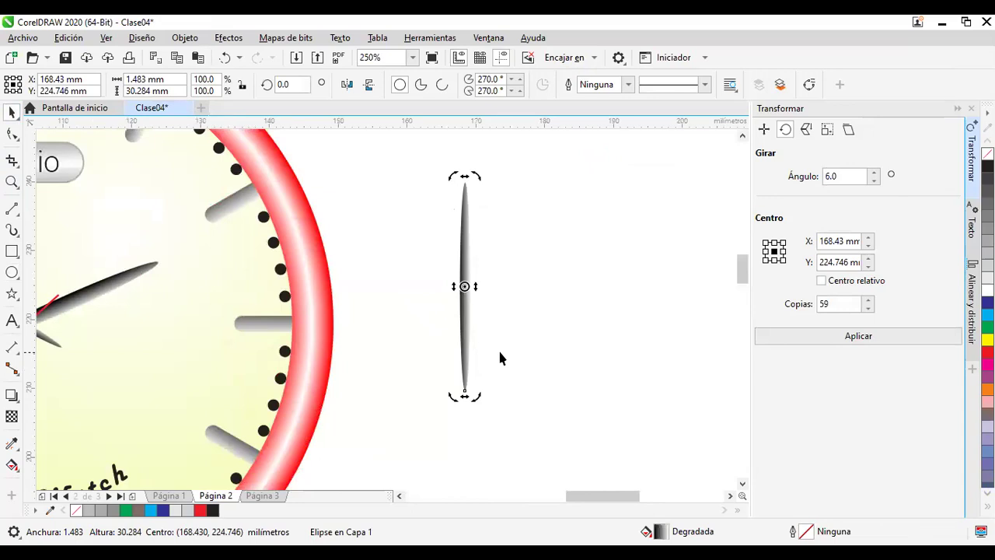
pyautogui.moveTo(500, 358); pyautogui.dragTo(599, 311)
pyautogui.moveTo(555, 245); pyautogui.dragTo(557, 307)
pyautogui.scroll(2, 557, 307)
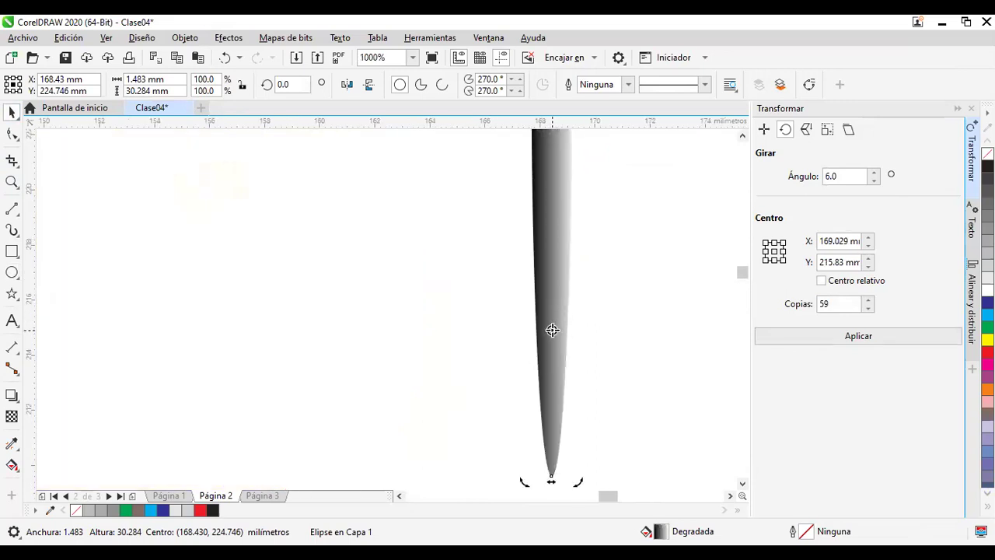
pyautogui.moveTo(552, 330); pyautogui.dragTo(554, 333)
pyautogui.scroll(-2, 554, 332)
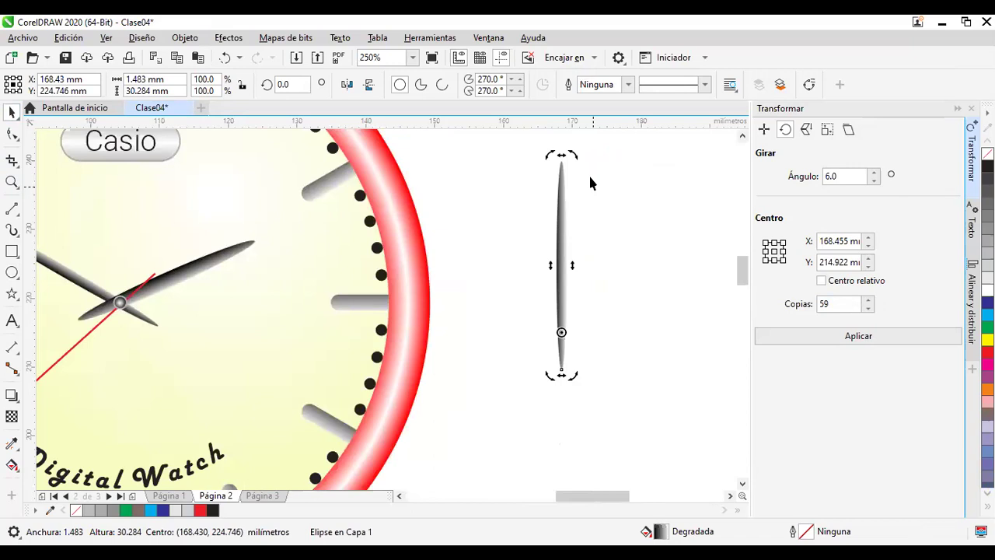
pyautogui.moveTo(575, 152); pyautogui.dragTo(659, 337)
pyautogui.click(584, 402)
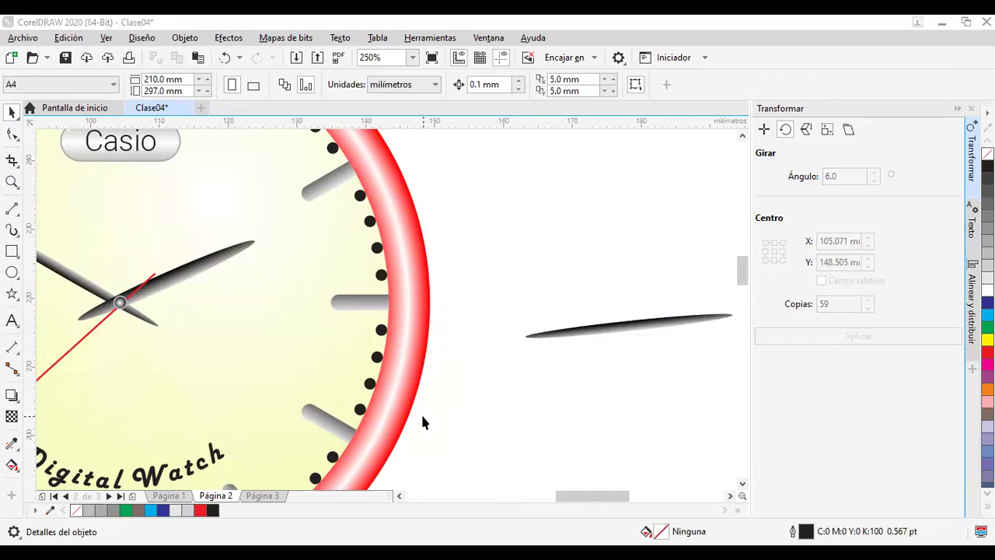
# Step: Delete the narrow gradient ellipse beside the clock
pyautogui.scroll(-2, 423, 412)
pyautogui.moveTo(603, 404); pyautogui.dragTo(522, 355)
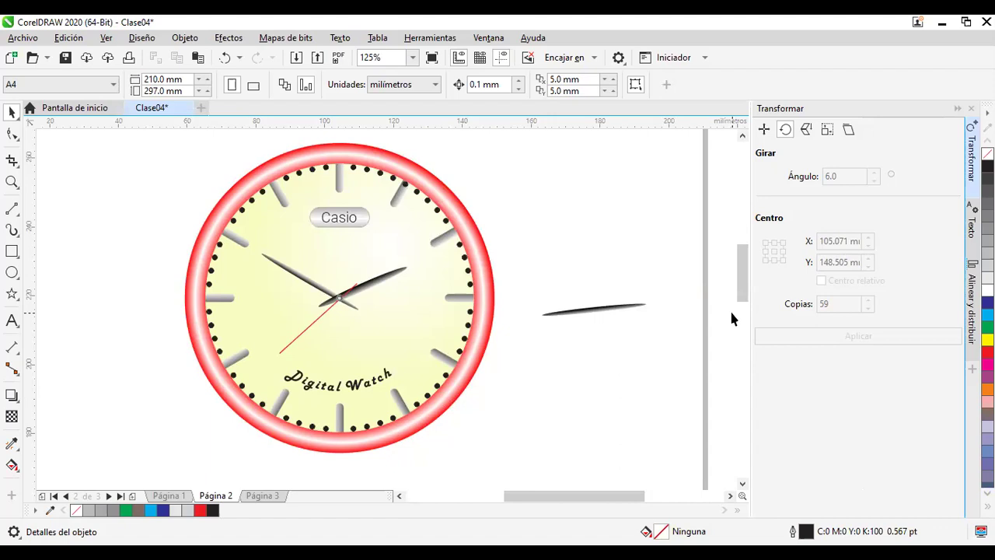
pyautogui.click(600, 313)
pyautogui.press('Delete')
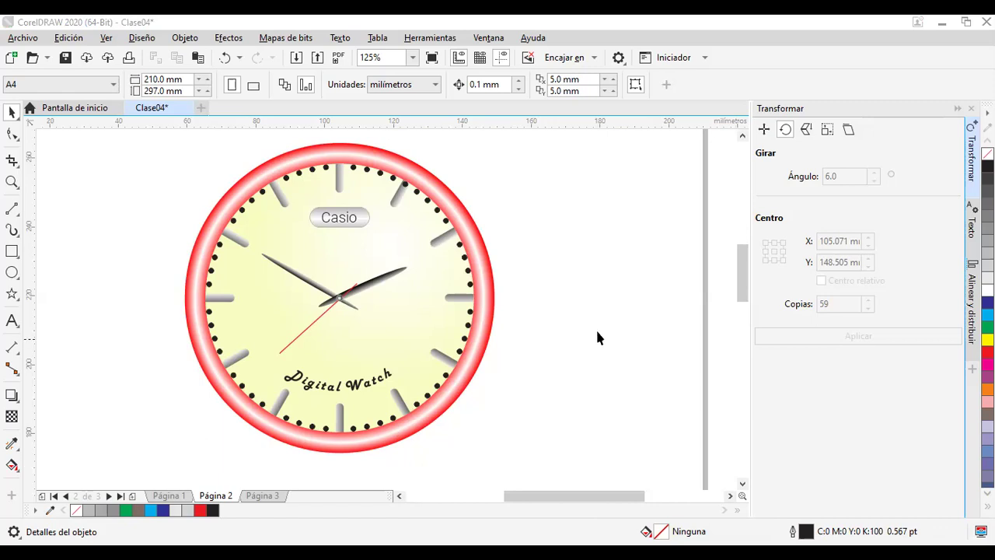
# Step: Nudge the Casio text slightly left and up on its rounded plate
pyautogui.moveTo(548, 317); pyautogui.dragTo(459, 319)
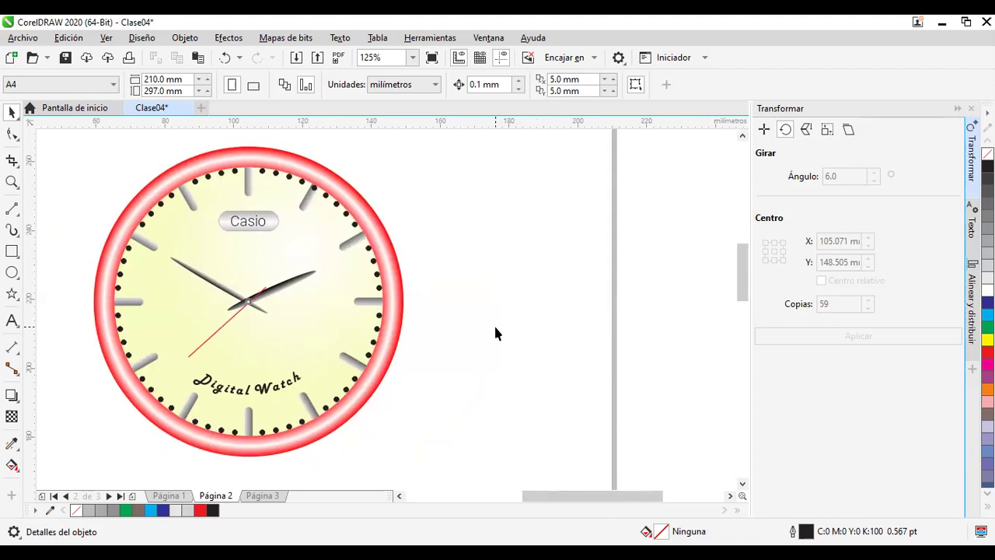
pyautogui.moveTo(511, 335); pyautogui.dragTo(474, 322)
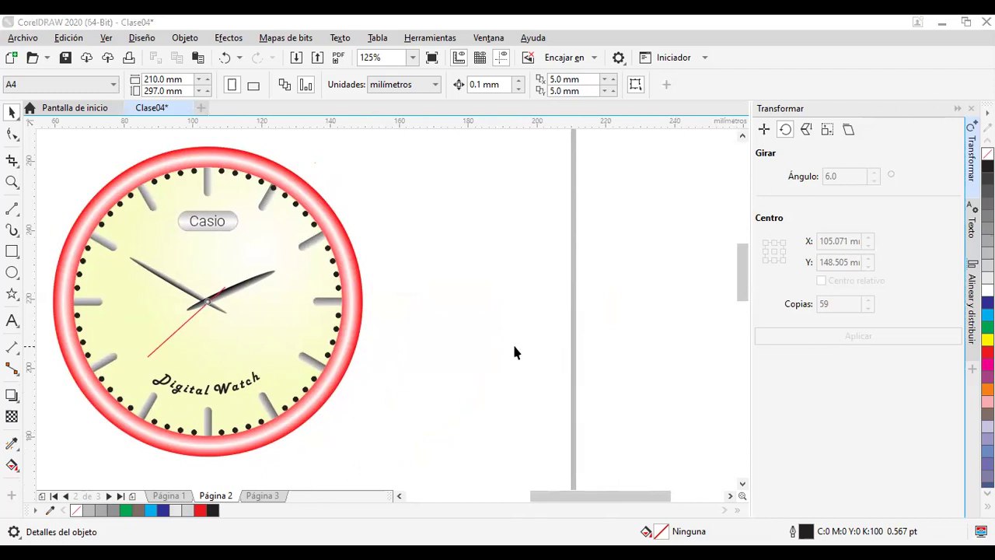
pyautogui.moveTo(474, 309); pyautogui.dragTo(642, 312)
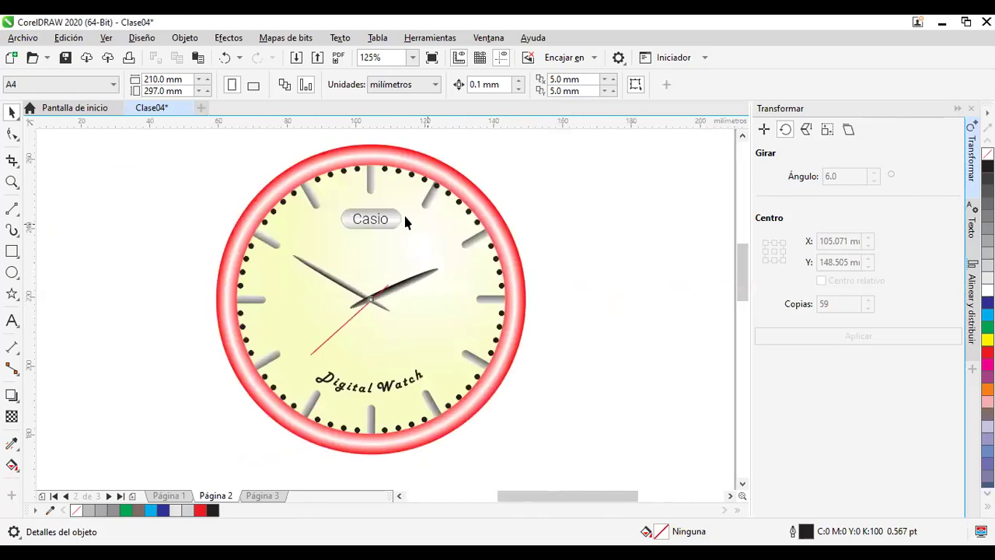
pyautogui.scroll(5, 402, 212)
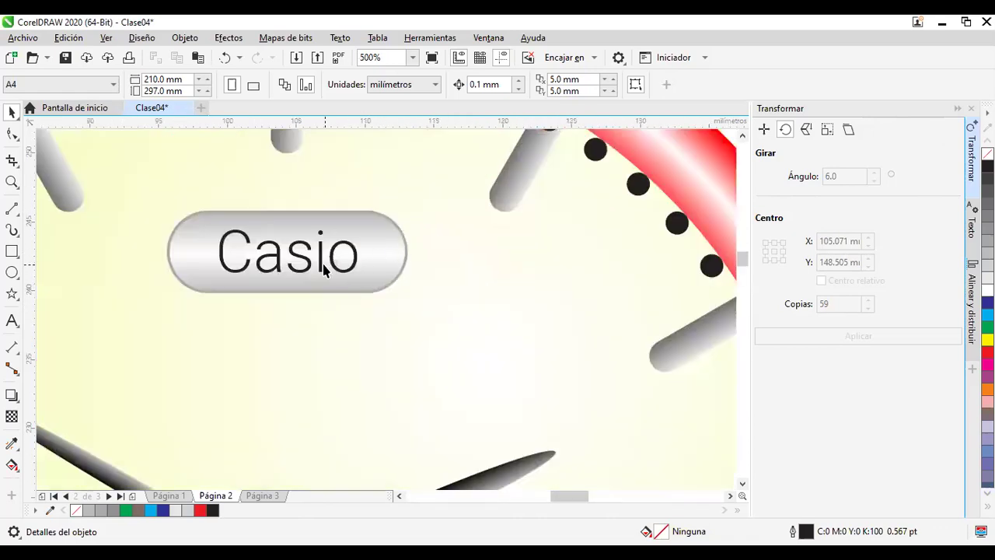
pyautogui.click(323, 266)
pyautogui.press('space')
pyautogui.press('Left')
pyautogui.press('Up')
pyautogui.press('Left')
pyautogui.press('Up')
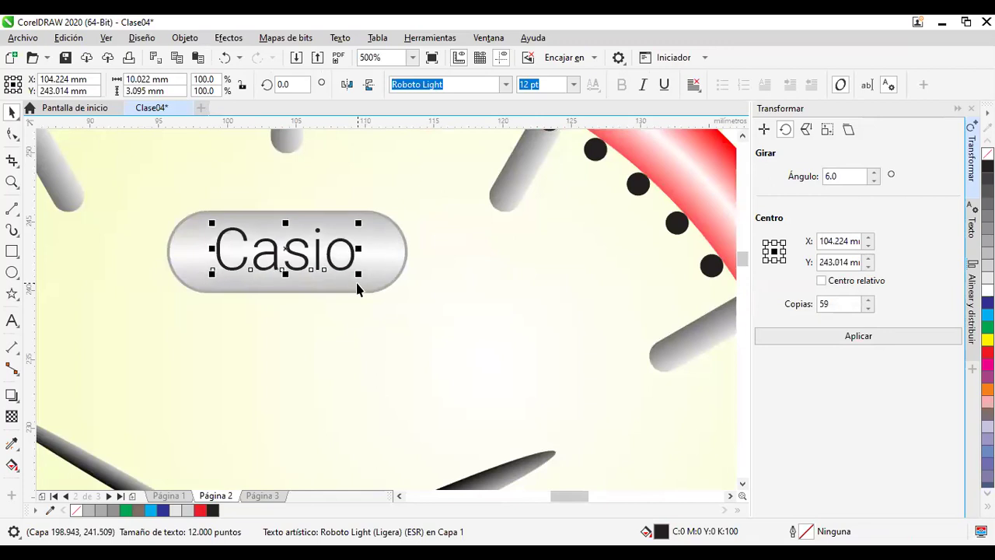
pyautogui.scroll(-5, 359, 290)
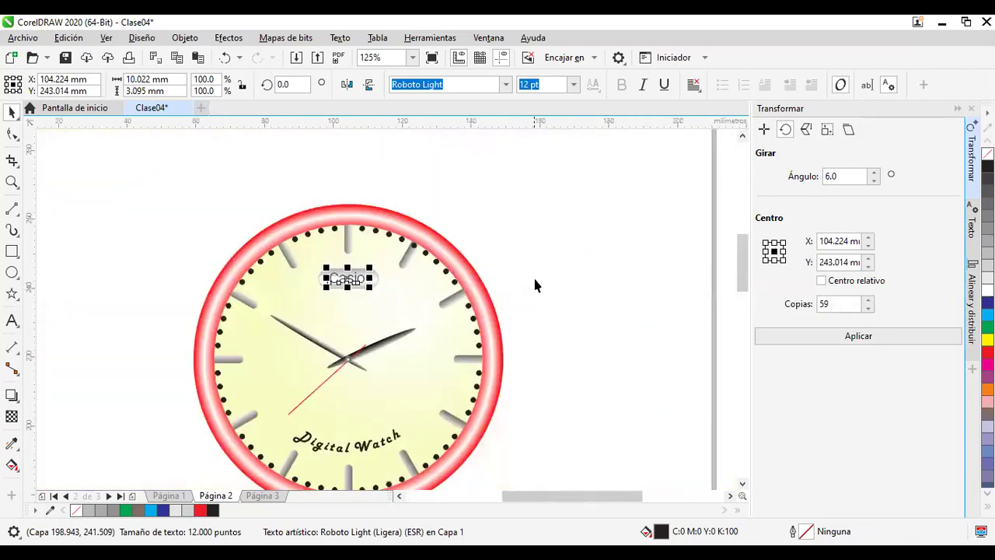
pyautogui.click(553, 395)
# Step: Draw a circle about 56.3 mm in diameter near the upper-left corner of page 3
pyautogui.moveTo(552, 395); pyautogui.dragTo(462, 326)
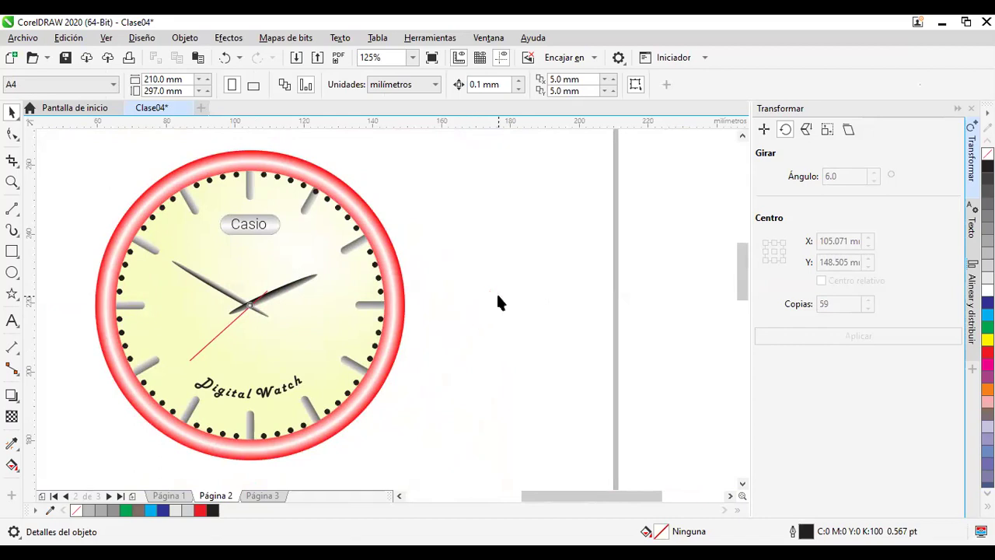
pyautogui.click(272, 495)
pyautogui.scroll(-5, 334, 333)
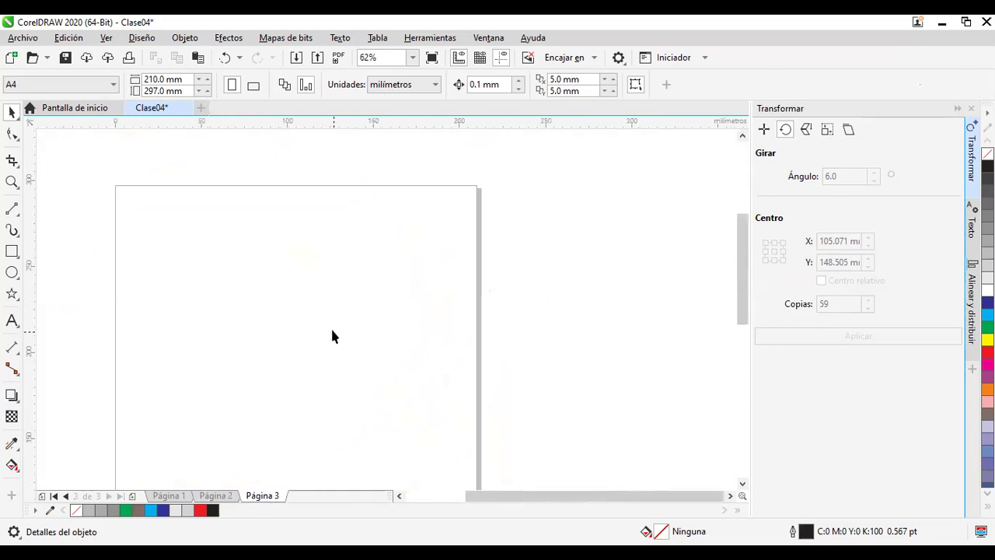
pyautogui.moveTo(330, 328); pyautogui.dragTo(408, 262)
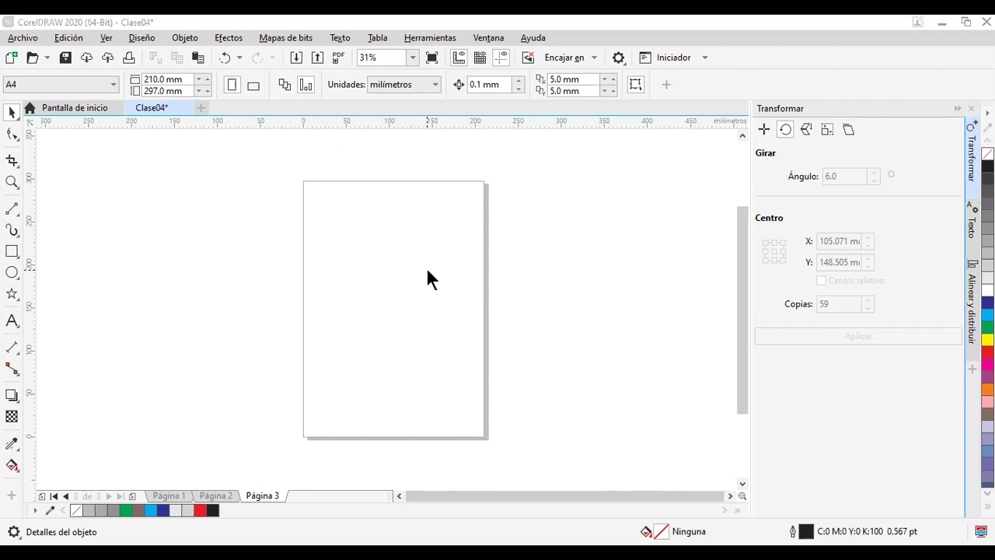
pyautogui.scroll(2, 397, 252)
pyautogui.moveTo(395, 260); pyautogui.dragTo(442, 280)
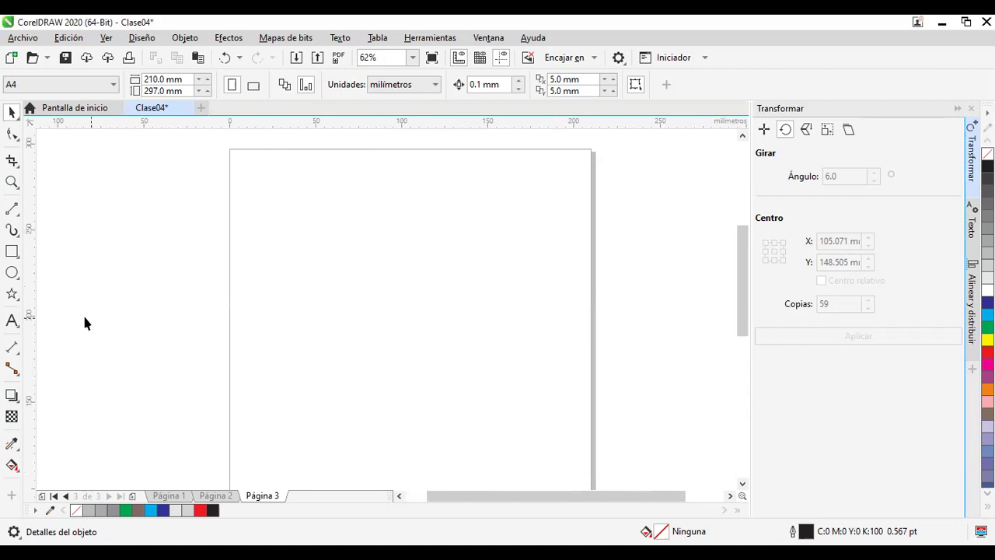
pyautogui.click(12, 273)
pyautogui.moveTo(250, 198); pyautogui.dragTo(307, 297)
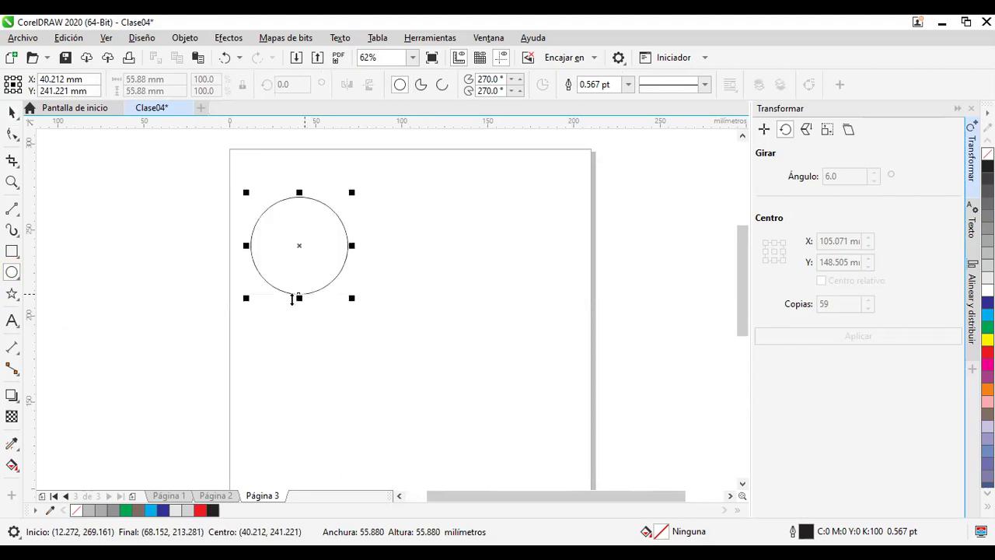
# Step: Draw a five-pointed star about 64.4 by 61.3 mm beside the circle and a square of about 56.3 mm below it
pyautogui.click(11, 297)
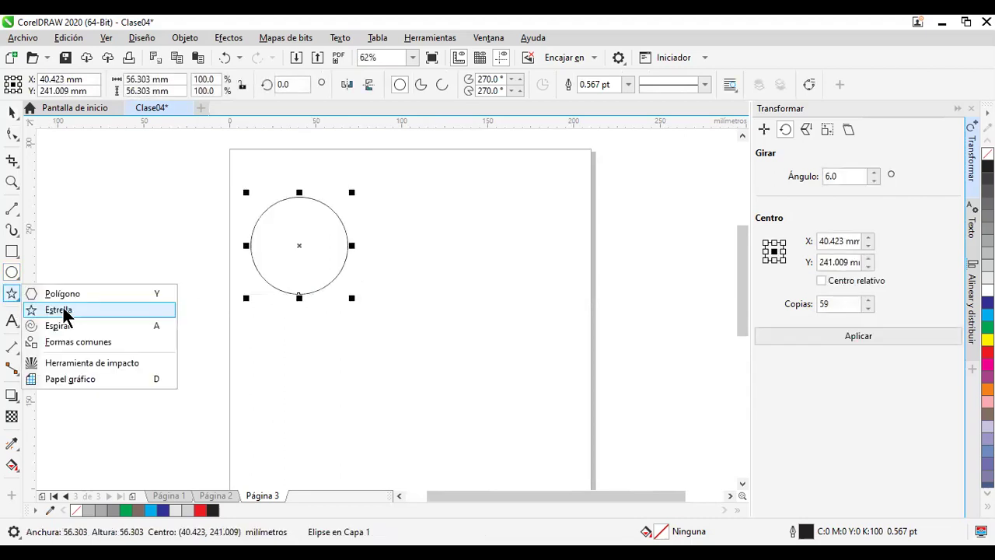
pyautogui.click(55, 311)
pyautogui.moveTo(420, 218); pyautogui.dragTo(520, 333)
pyautogui.click(11, 251)
pyautogui.moveTo(285, 350); pyautogui.dragTo(381, 446)
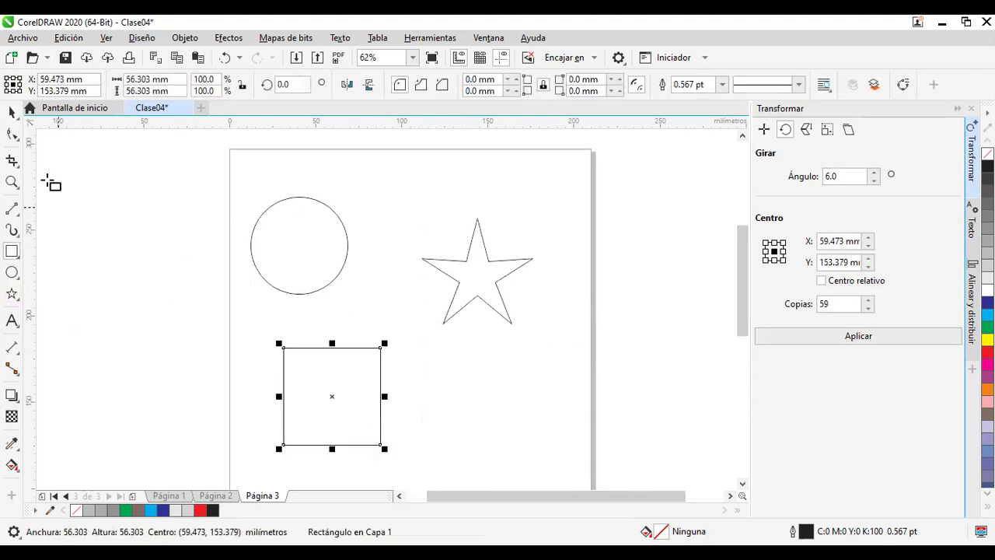
# Step: Move the circle, square and star closer together toward the upper-left corner of the page
pyautogui.click(11, 112)
pyautogui.click(304, 251)
pyautogui.moveTo(304, 251); pyautogui.dragTo(289, 212)
pyautogui.moveTo(336, 370); pyautogui.dragTo(313, 297)
pyautogui.moveTo(516, 264); pyautogui.dragTo(439, 215)
pyautogui.click(489, 350)
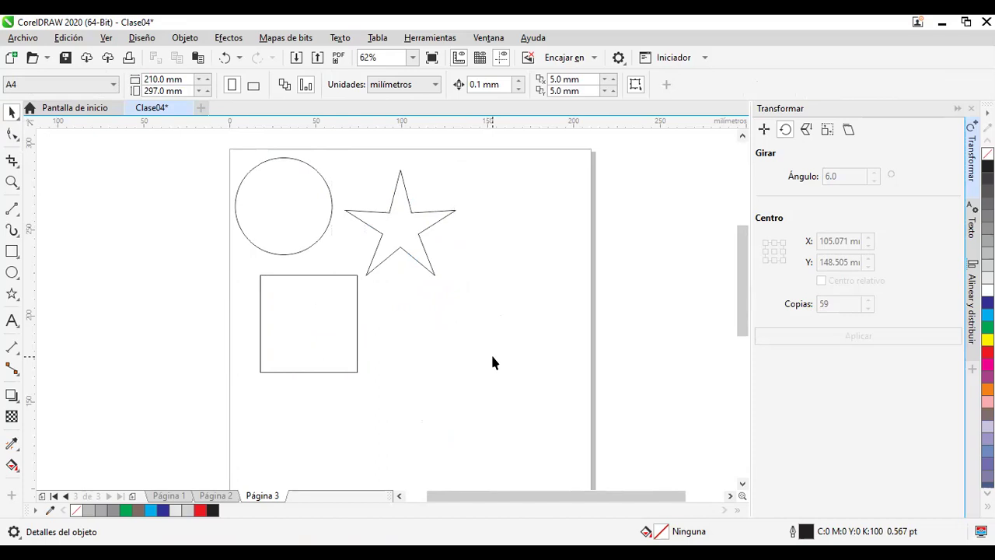
# Step: Draw a horizontal bar about 78.1 by 6.6 mm to the right of the star, filled cyan and without an outline
pyautogui.scroll(3, 502, 285)
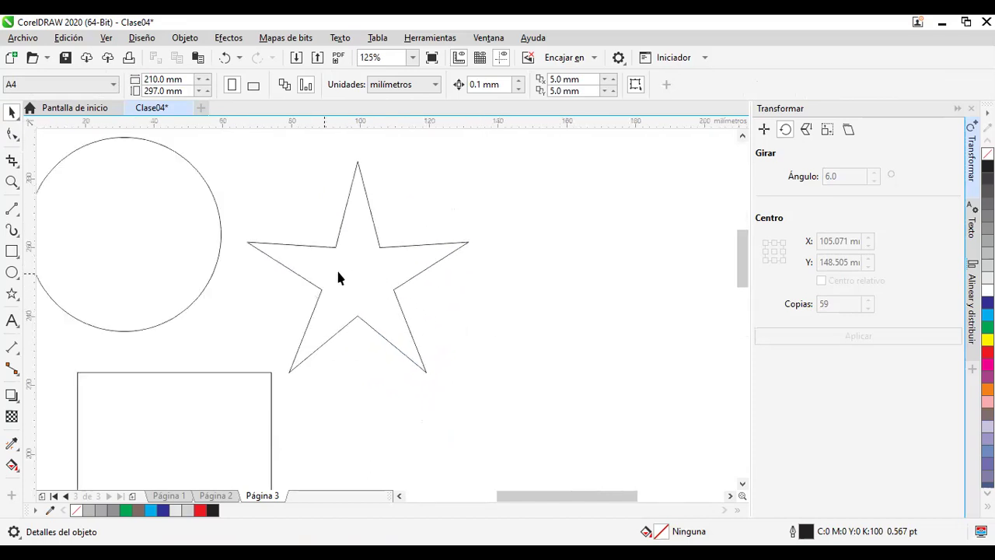
pyautogui.click(384, 249)
pyautogui.scroll(-3, 566, 346)
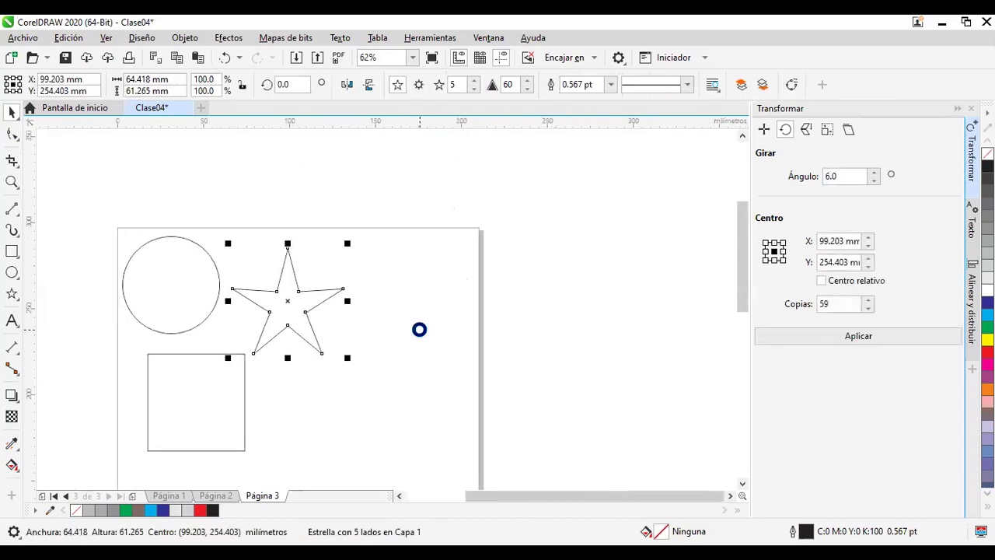
pyautogui.click(11, 252)
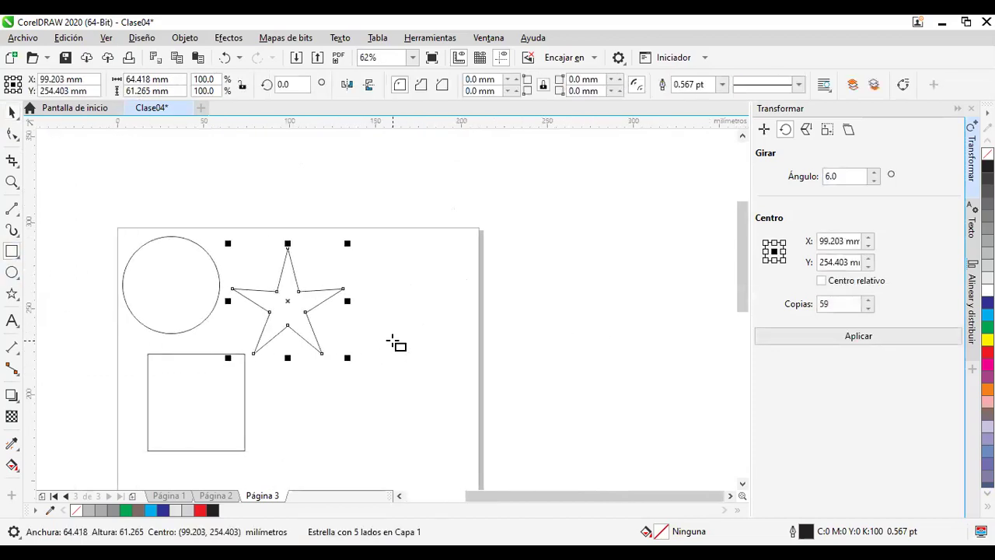
pyautogui.scroll(3, 397, 344)
pyautogui.moveTo(378, 229); pyautogui.dragTo(651, 252)
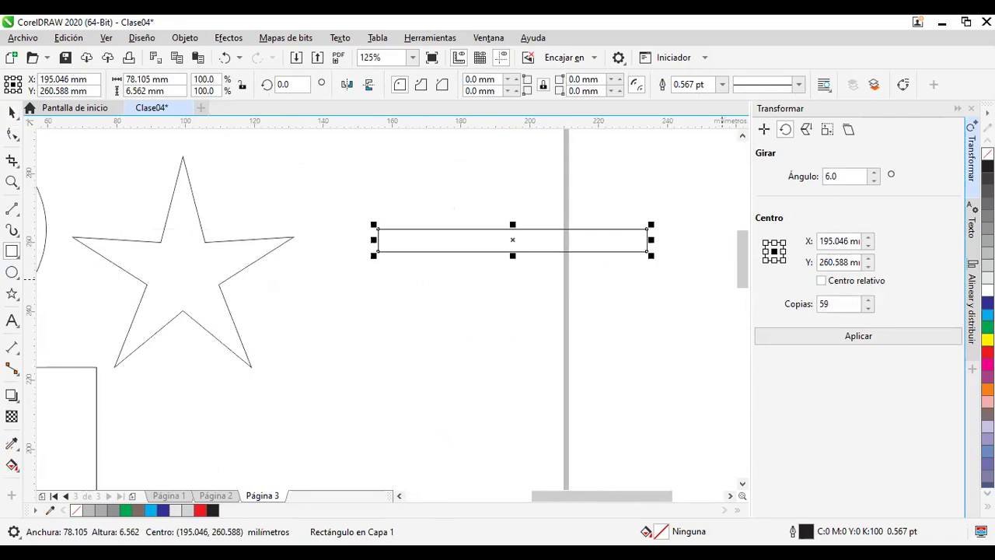
pyautogui.click(988, 315)
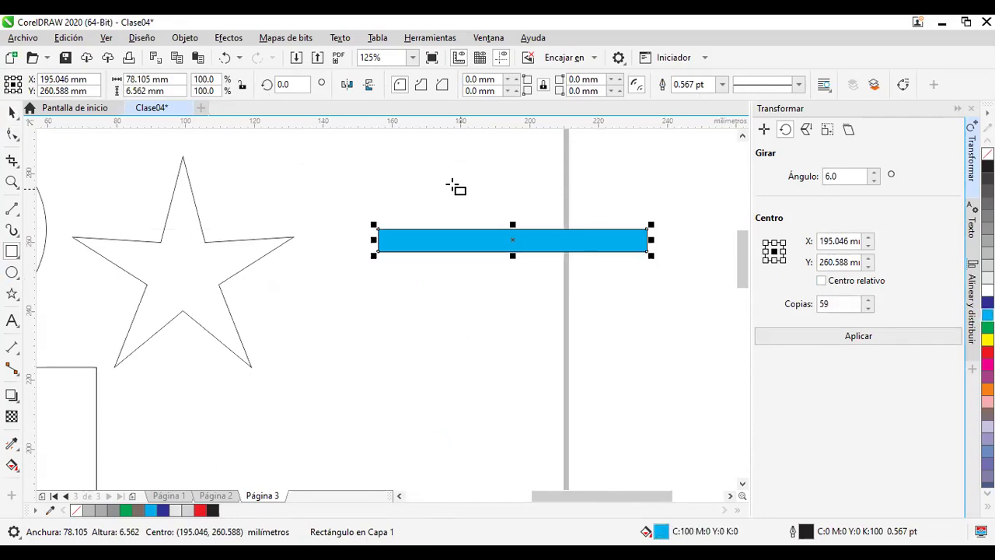
pyautogui.rightClick(988, 154)
pyautogui.click(12, 113)
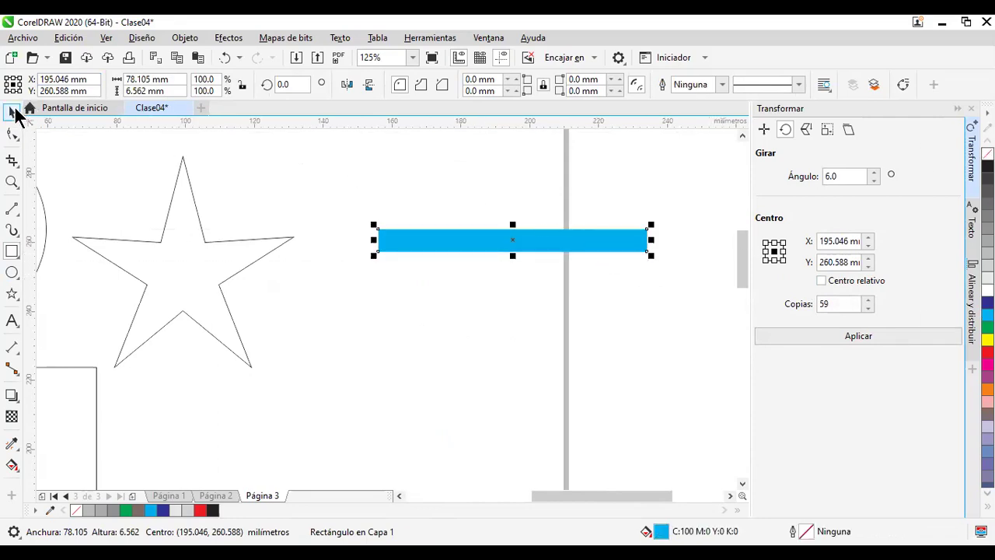
# Step: Duplicate the cyan bar twice downward, edge to edge, and fill the copies green and yellow
pyautogui.scroll(2, 600, 265)
pyautogui.moveTo(577, 216); pyautogui.dragTo(579, 269)
pyautogui.moveTo(987, 326); pyautogui.dragTo(643, 301)
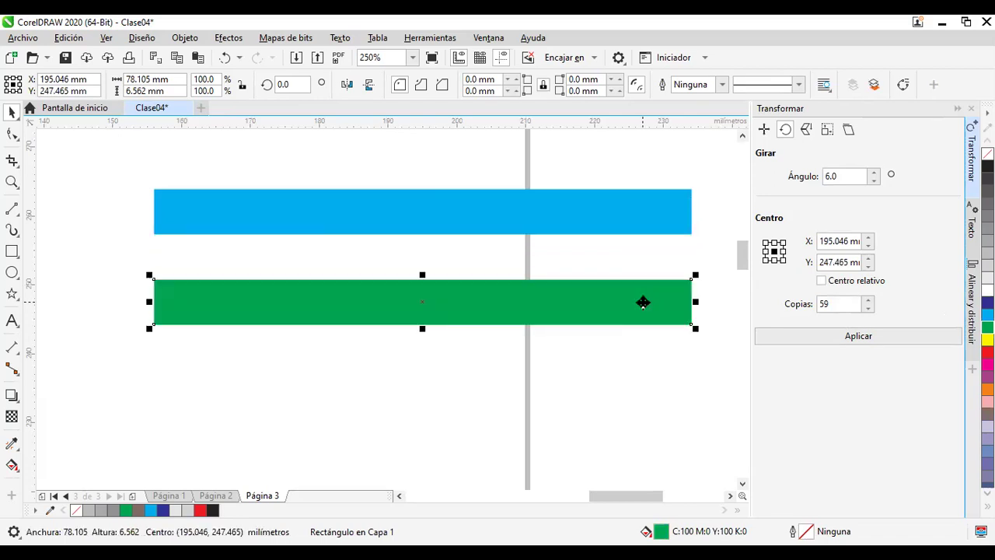
pyautogui.hotkey('ctrl', 'z')
pyautogui.moveTo(634, 267); pyautogui.dragTo(637, 309)
pyautogui.click(987, 340)
# Step: Add three more adjoining copies of the bar below the yellow one, filled magenta, purple and orange
pyautogui.click(640, 315)
pyautogui.click(623, 358)
pyautogui.moveTo(633, 309); pyautogui.dragTo(640, 432)
pyautogui.click(988, 364)
pyautogui.click(987, 384)
pyautogui.click(987, 389)
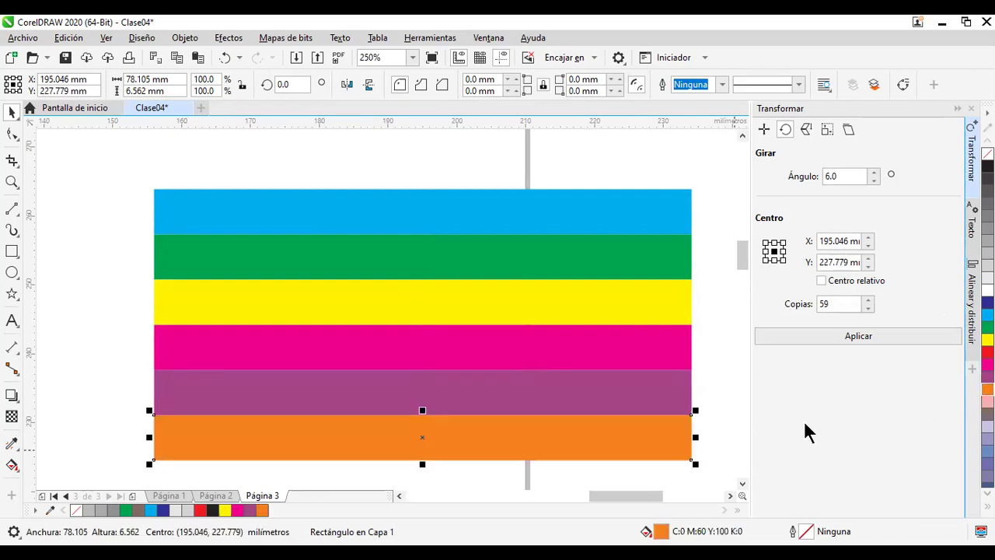
pyautogui.click(723, 442)
# Step: Stretch all six coloured bars upward together to a total height of about 61.3 mm
pyautogui.scroll(-2, 683, 382)
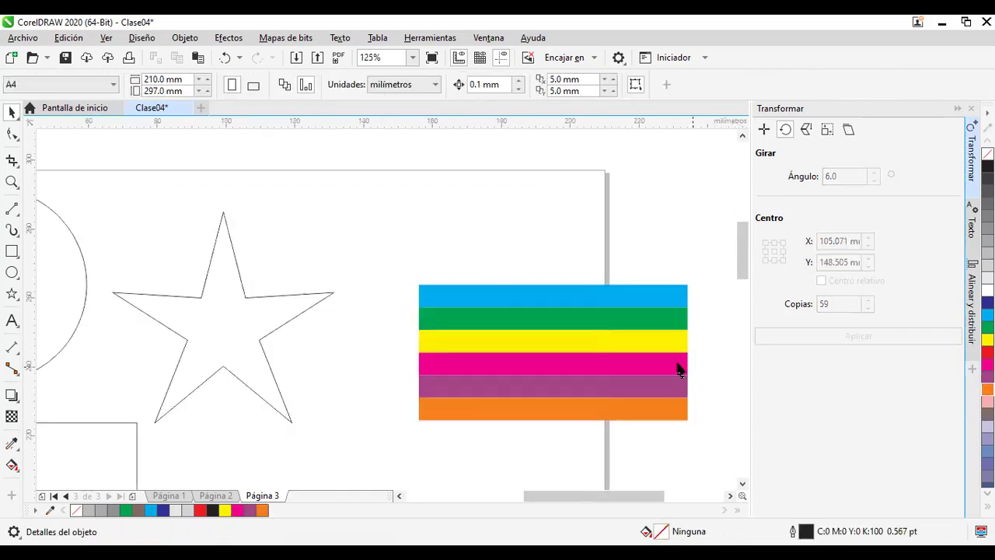
pyautogui.moveTo(363, 228); pyautogui.dragTo(714, 435)
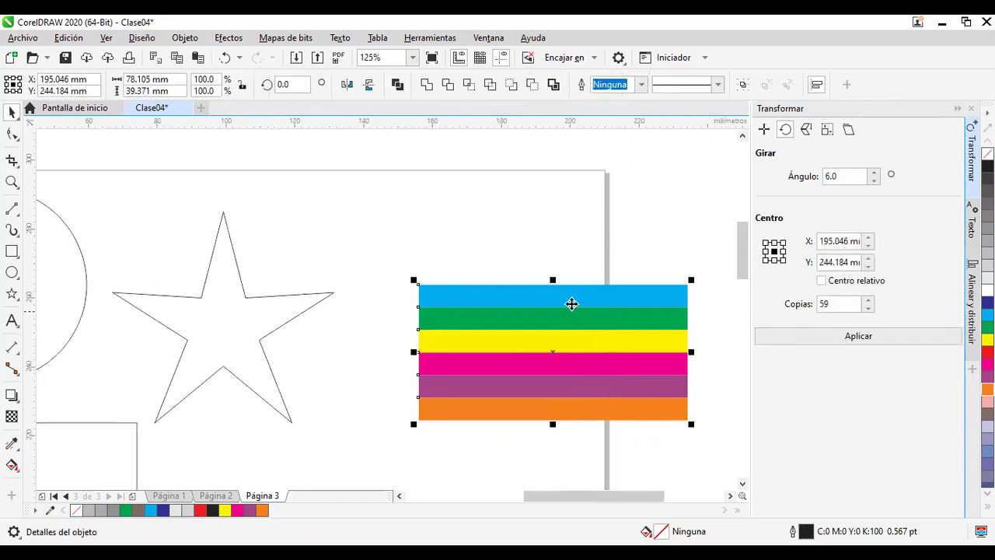
pyautogui.moveTo(552, 281); pyautogui.dragTo(553, 205)
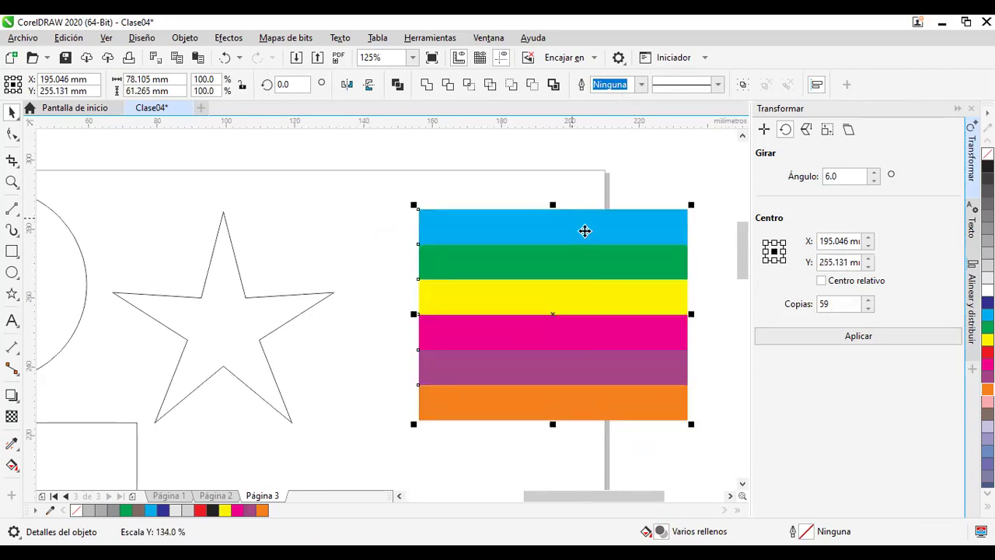
# Step: Scale the star proportionally to 80%, about 51.5 by 49 mm, and move it closer to the coloured bars
pyautogui.click(235, 256)
pyautogui.moveTo(337, 208); pyautogui.dragTo(291, 251)
pyautogui.moveTo(231, 329); pyautogui.dragTo(318, 308)
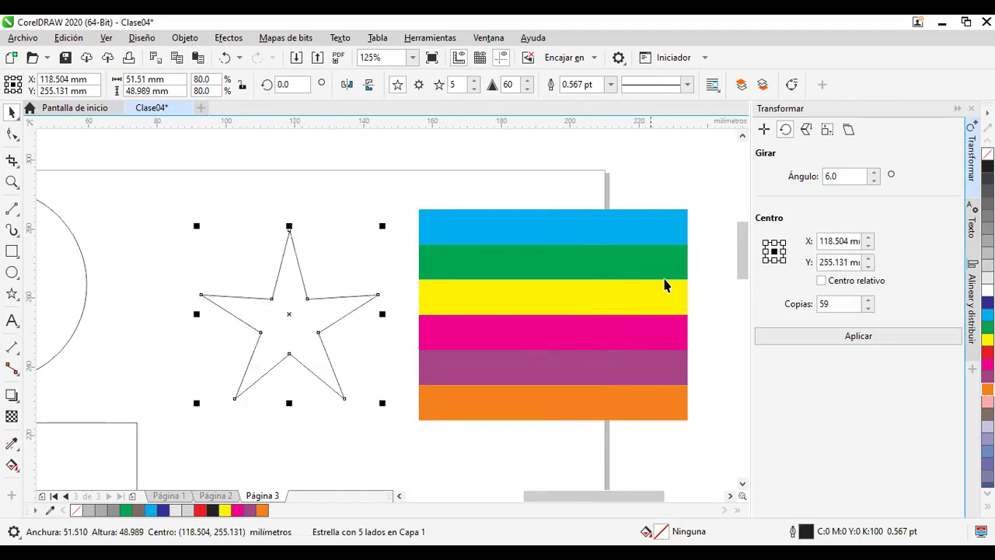
# Step: Group the six coloured bars into one object
pyautogui.click(382, 214)
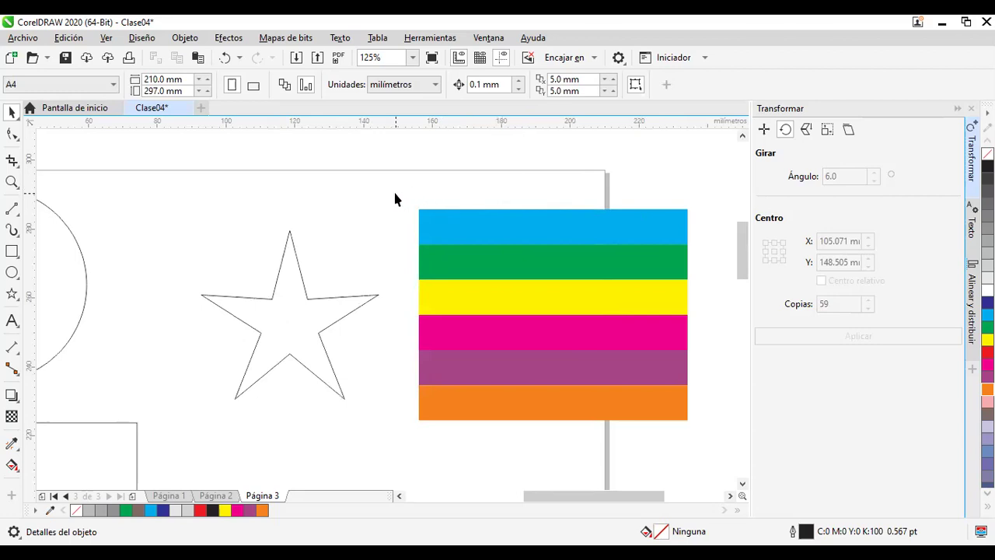
pyautogui.moveTo(395, 169); pyautogui.dragTo(716, 476)
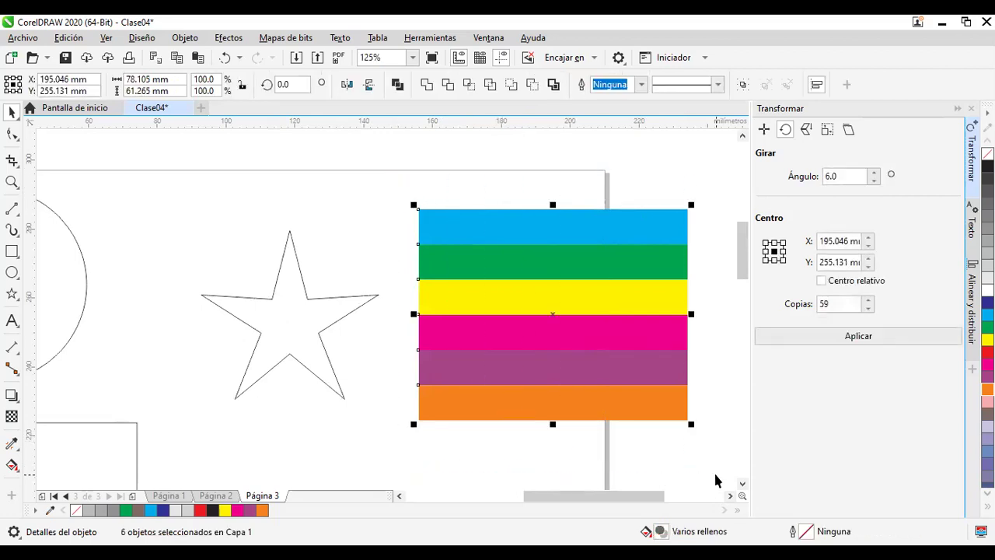
pyautogui.hotkey('ctrl', 'g')
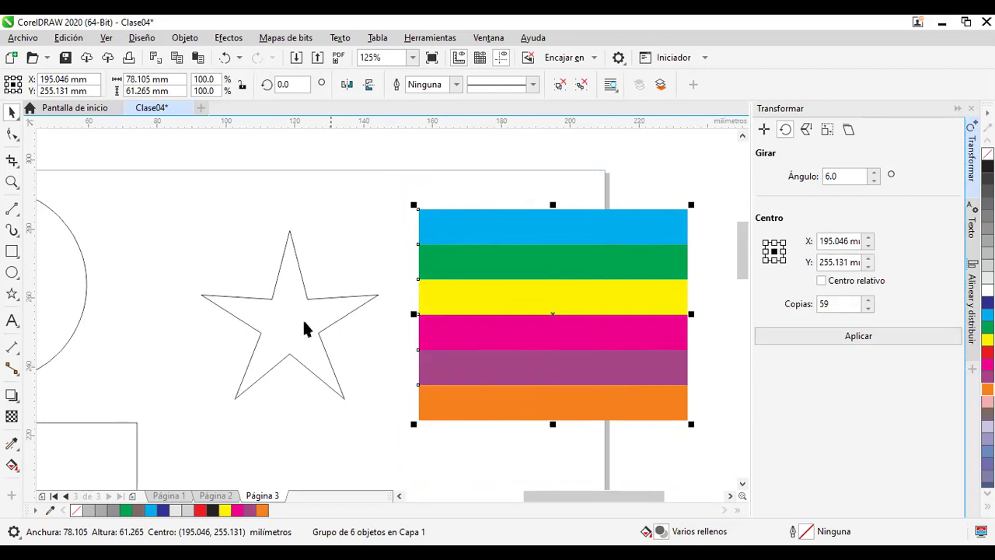
# Step: Move the star up and to the left, farther from the coloured bars, centred at about X 107.7, Y 263.9 mm
pyautogui.click(295, 343)
pyautogui.moveTo(295, 343); pyautogui.dragTo(271, 319)
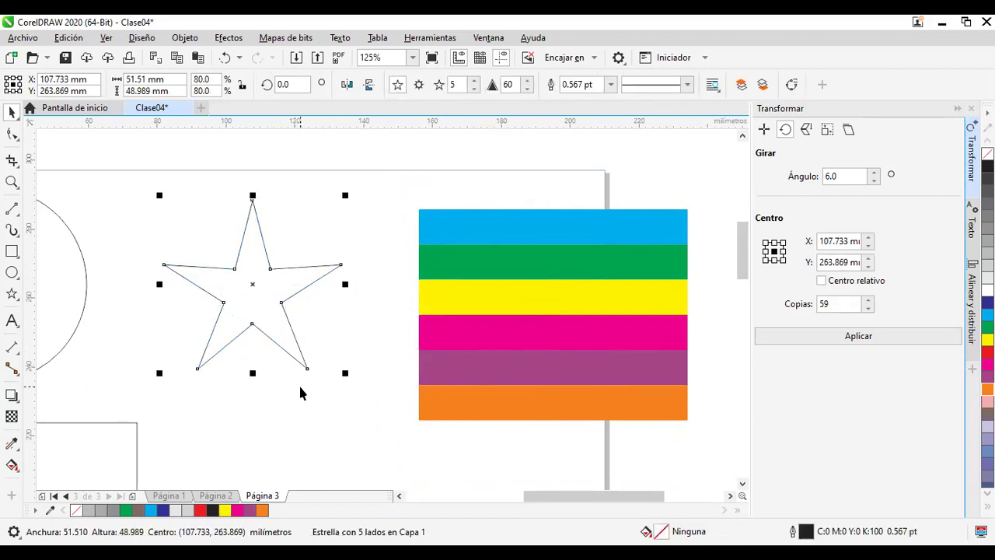
# Step: Place the grouped coloured bars inside the star with PowerClip
pyautogui.click(553, 334)
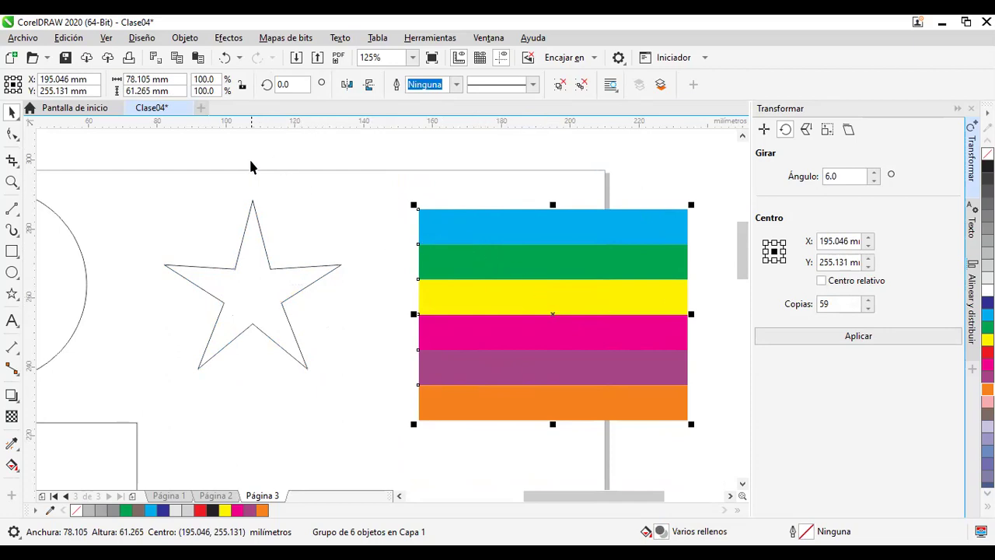
pyautogui.click(186, 44)
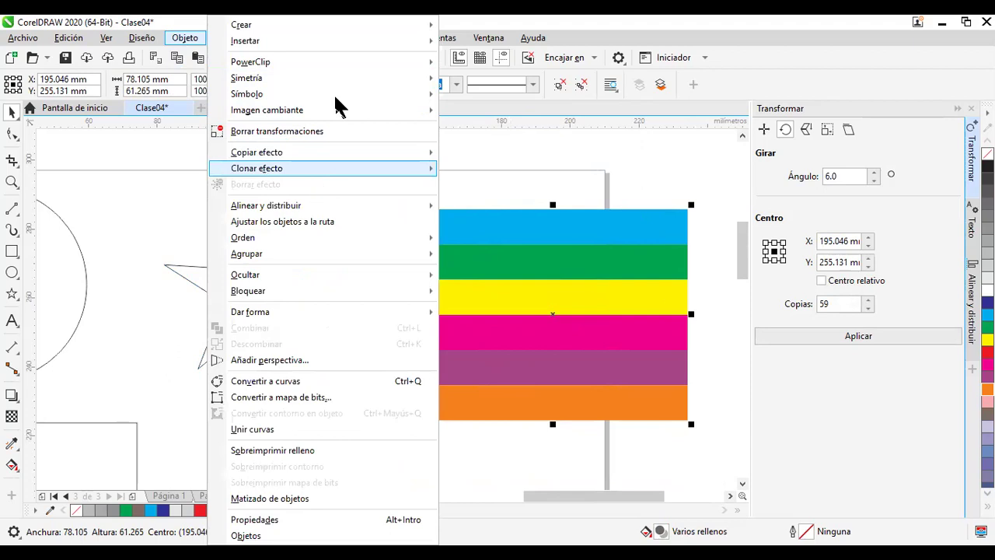
pyautogui.moveTo(377, 66)
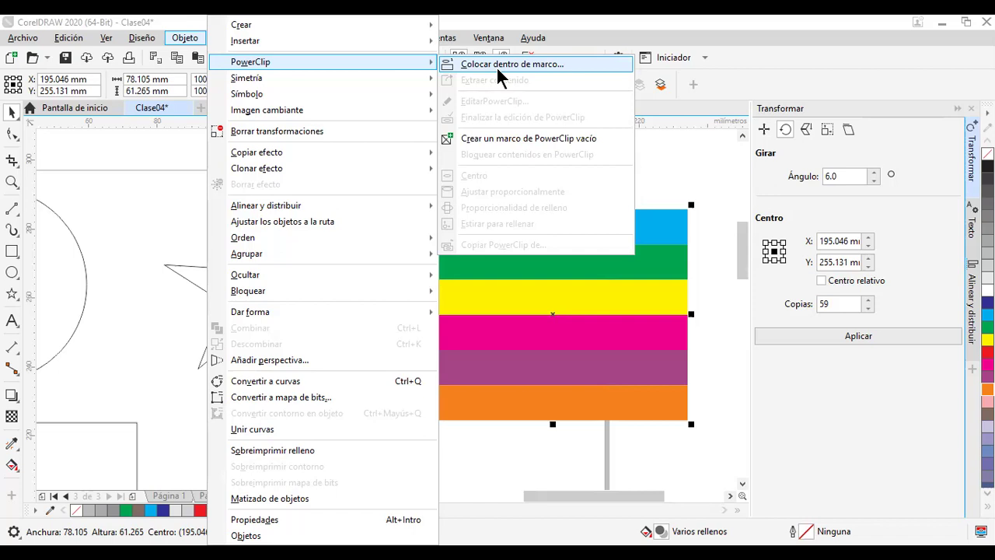
pyautogui.click(501, 75)
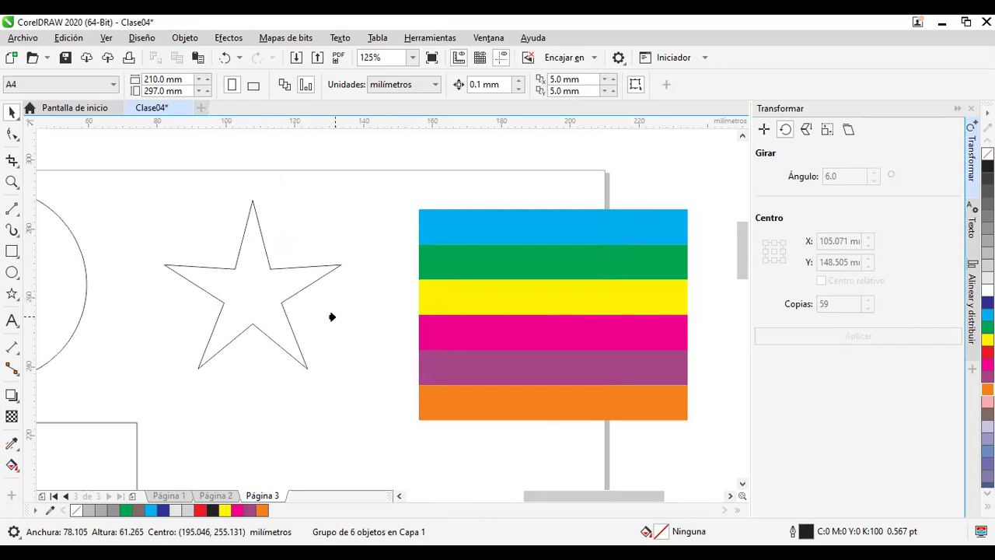
pyautogui.click(253, 296)
pyautogui.hscroll(-4, 506, 311)
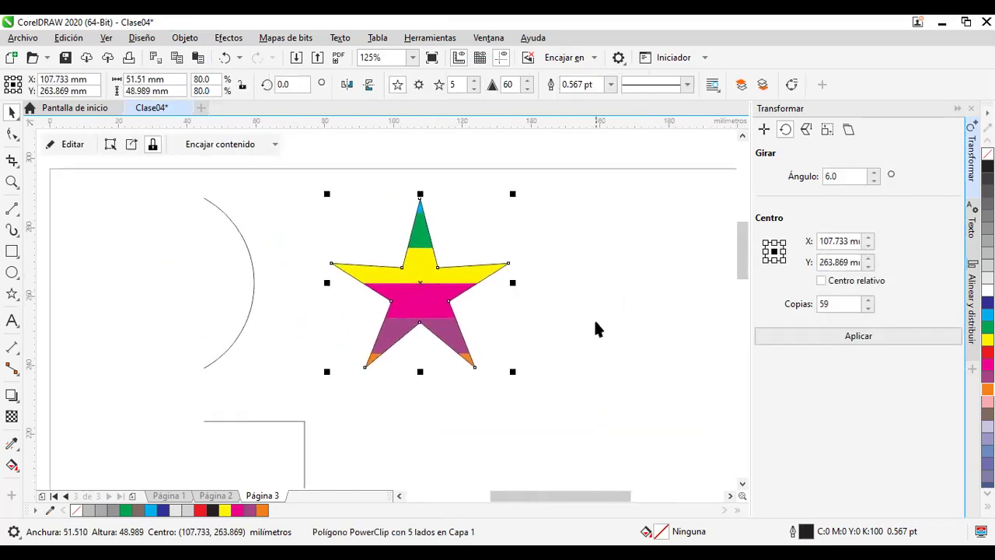
pyautogui.click(622, 385)
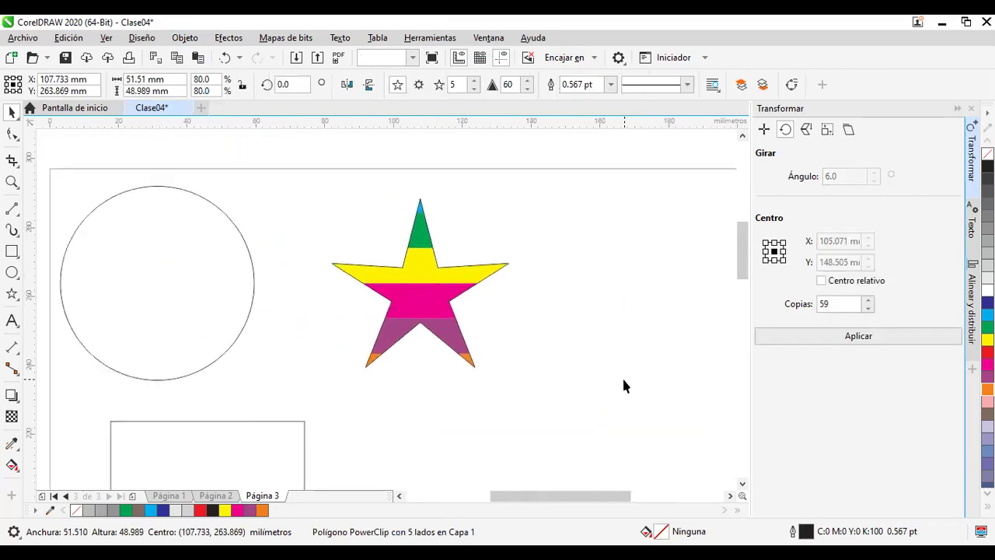
# Step: Give the striped star a dark blue outline (C100 M100 Y0 K0) with a width of 2.0 pt
pyautogui.click(418, 311)
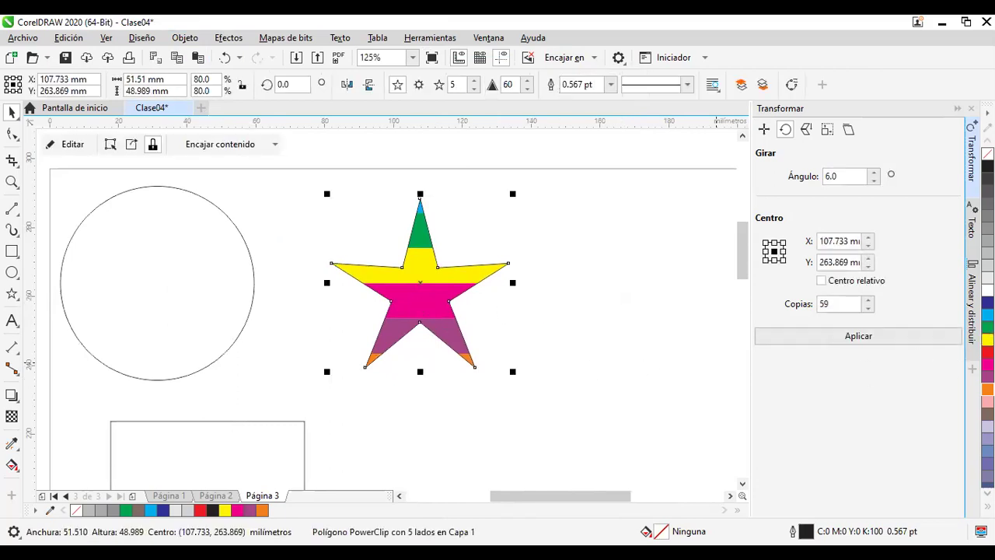
pyautogui.rightClick(988, 303)
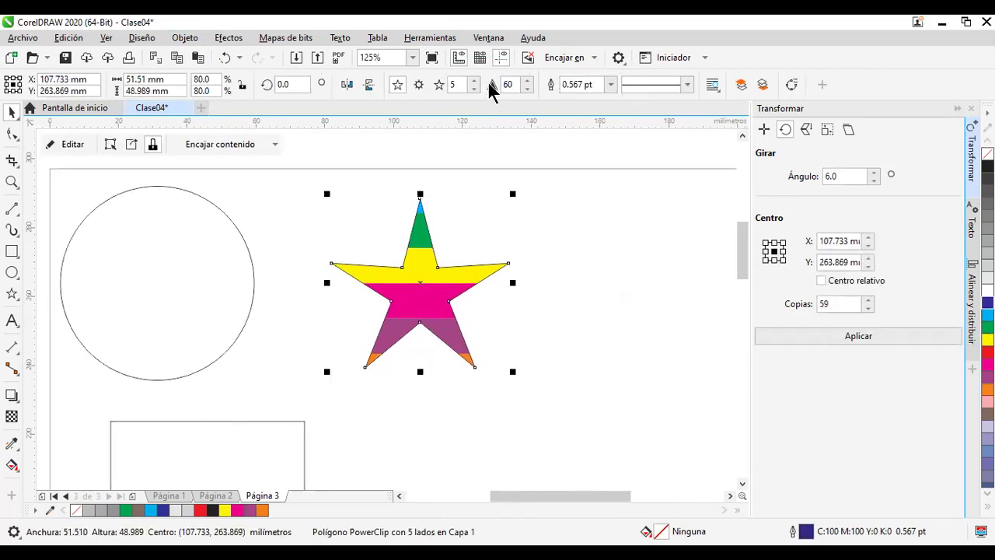
pyautogui.click(605, 86)
pyautogui.click(611, 84)
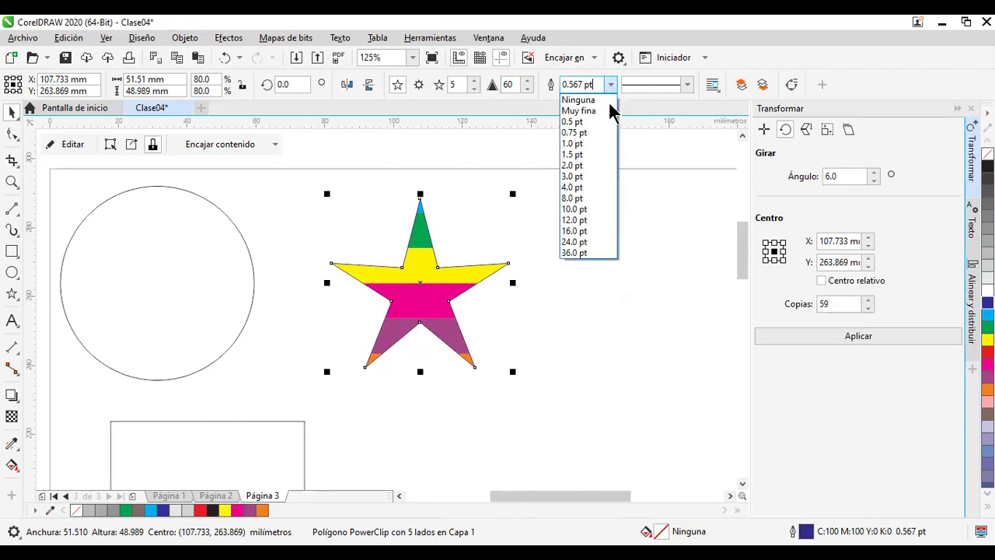
pyautogui.click(581, 163)
pyautogui.click(582, 362)
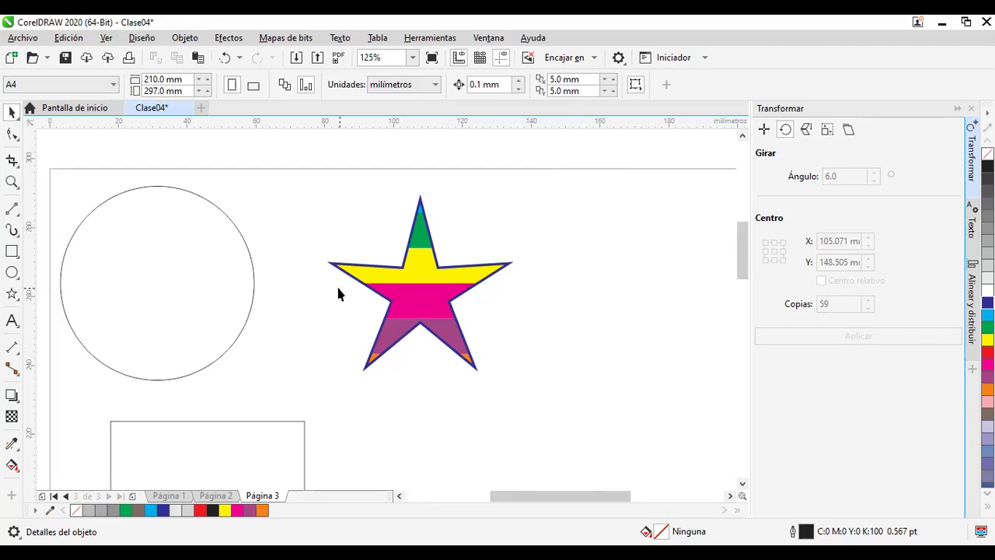
# Step: Undo the star's outline changes and the PowerClip so the bars are separate from the star again
pyautogui.click(440, 312)
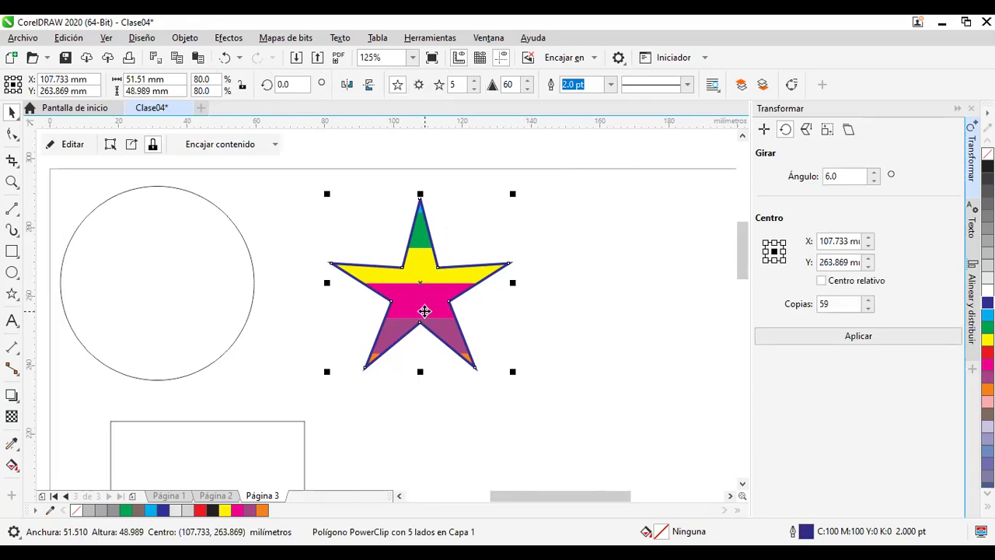
pyautogui.moveTo(425, 304); pyautogui.dragTo(383, 301)
pyautogui.press('Escape')
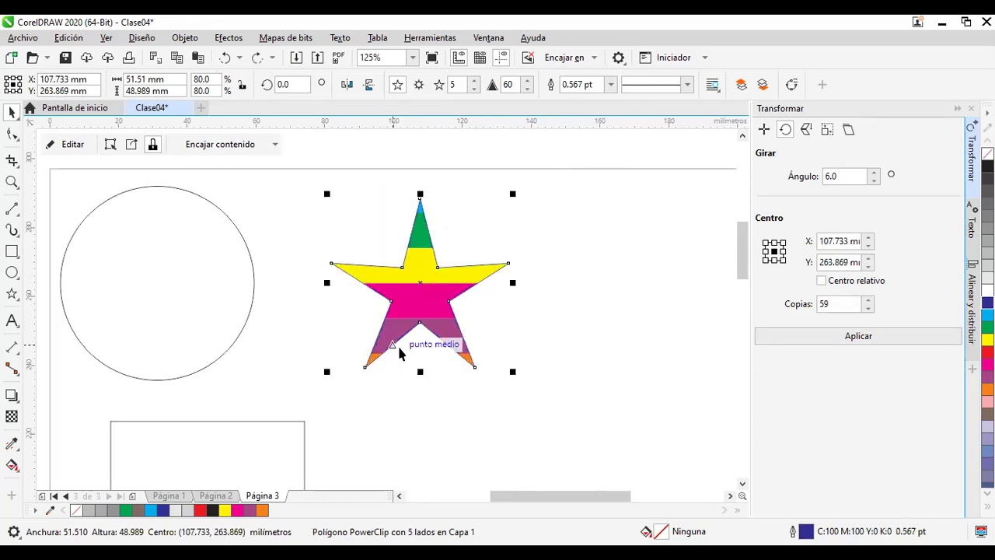
pyautogui.hotkey('ctrl', 'k')
# Step: Move the grouped coloured bars closer to the star, centred at about X 186.4, Y 254.4 mm
pyautogui.hscroll(5, 524, 331)
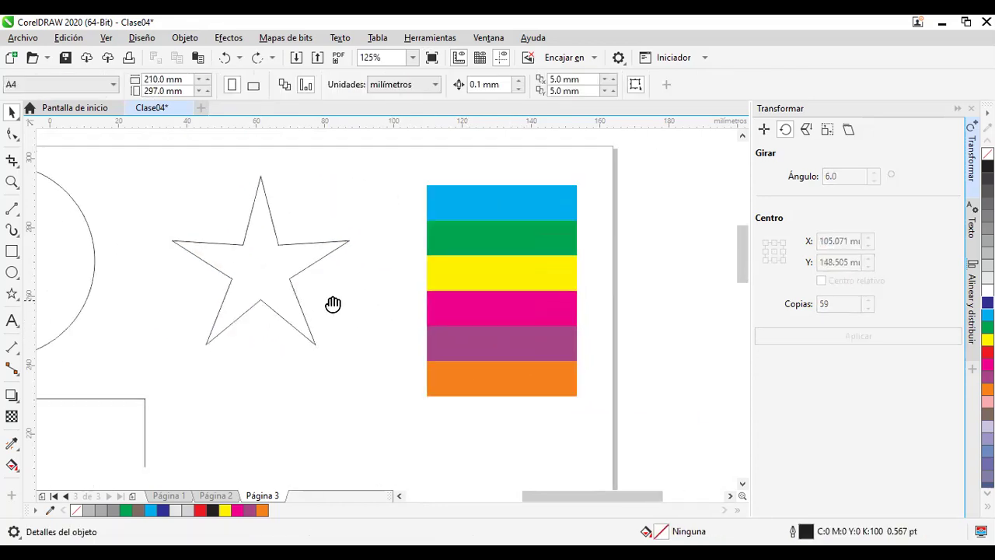
pyautogui.moveTo(545, 366); pyautogui.dragTo(530, 384)
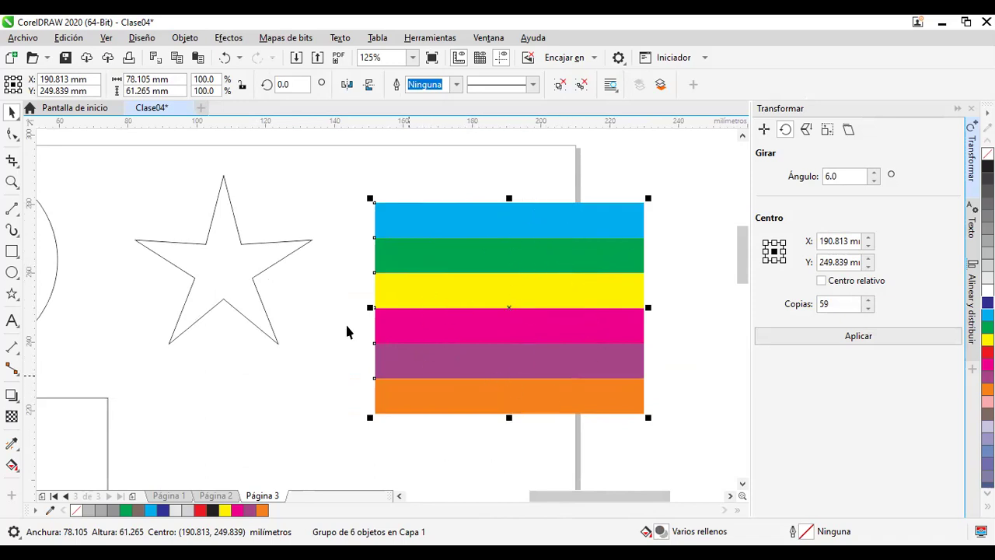
pyautogui.moveTo(481, 384); pyautogui.dragTo(455, 369)
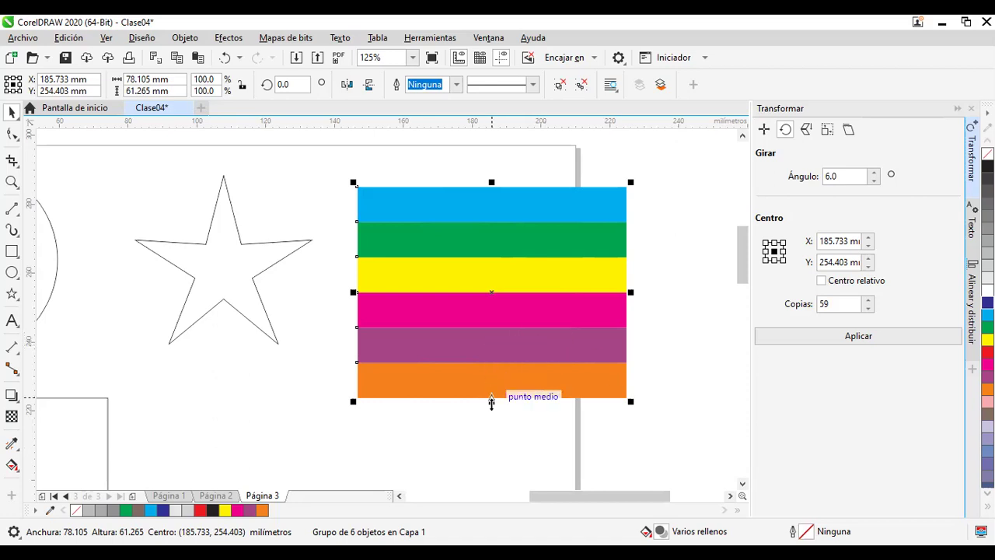
pyautogui.click(318, 392)
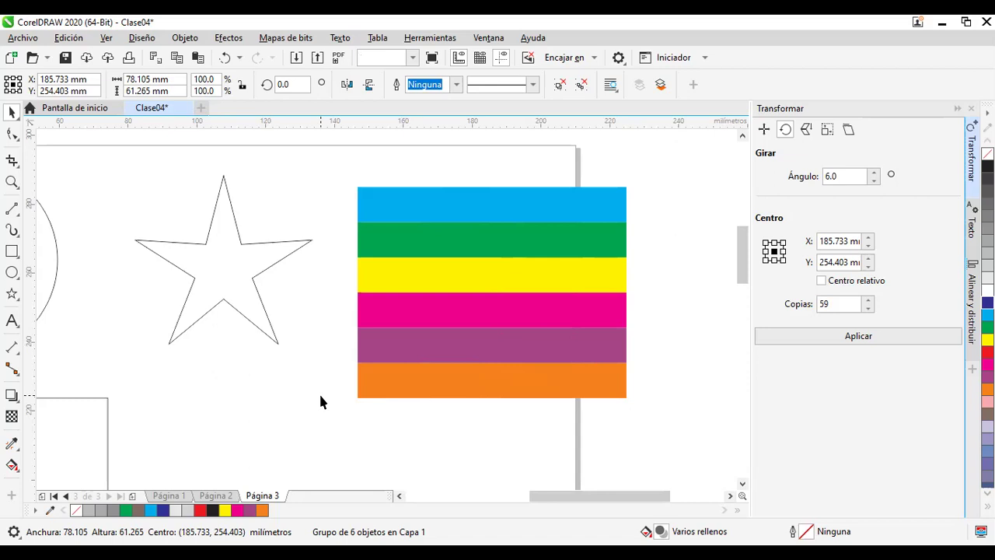
pyautogui.click(446, 313)
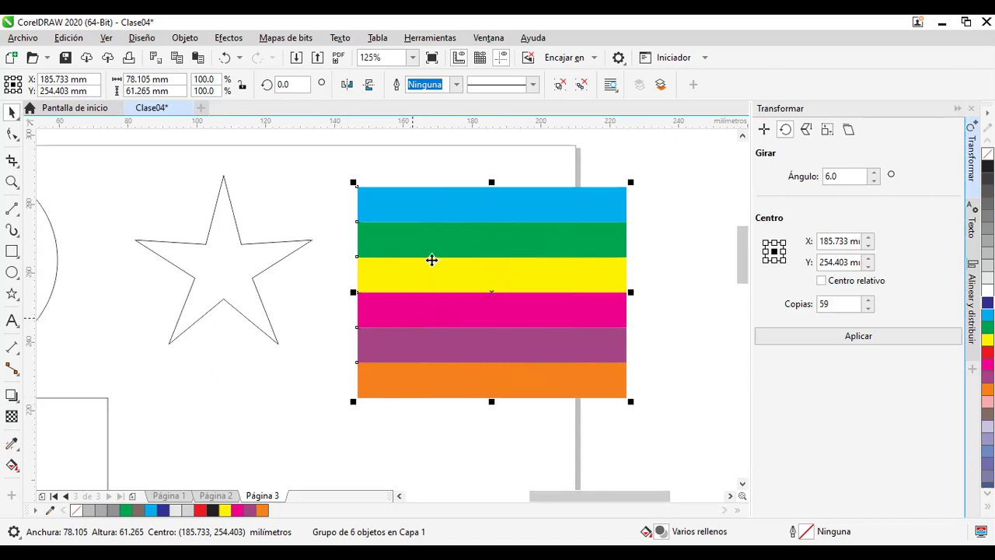
pyautogui.moveTo(493, 327); pyautogui.dragTo(485, 302)
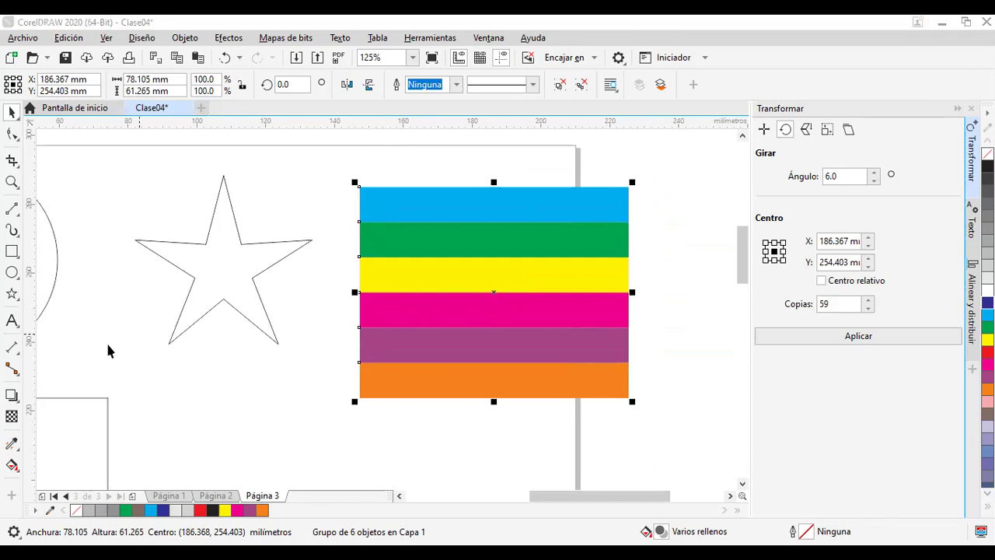
# Step: Draw a six-sided polygon about 25.8 by 29.2 mm below the star with the Polygon tool
pyautogui.click(15, 302)
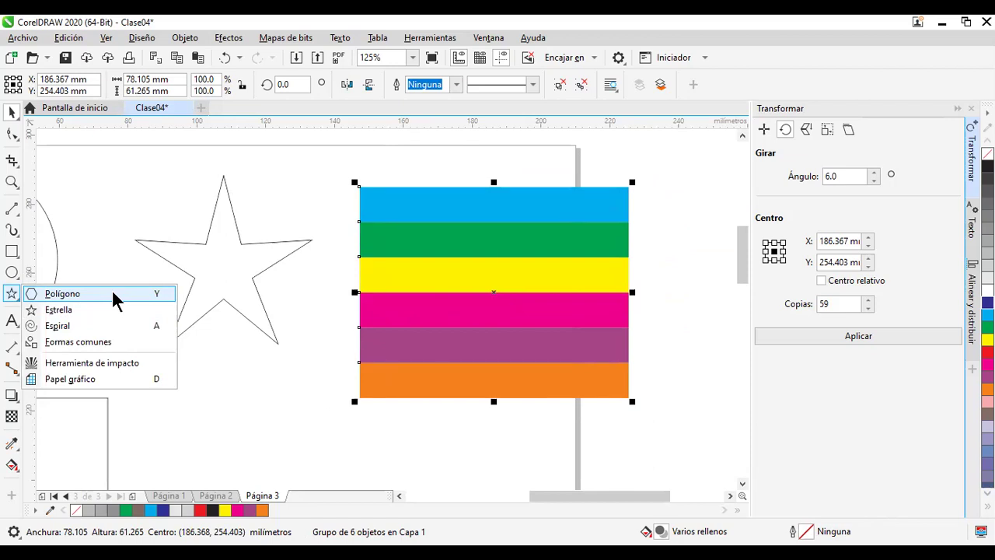
pyautogui.click(107, 291)
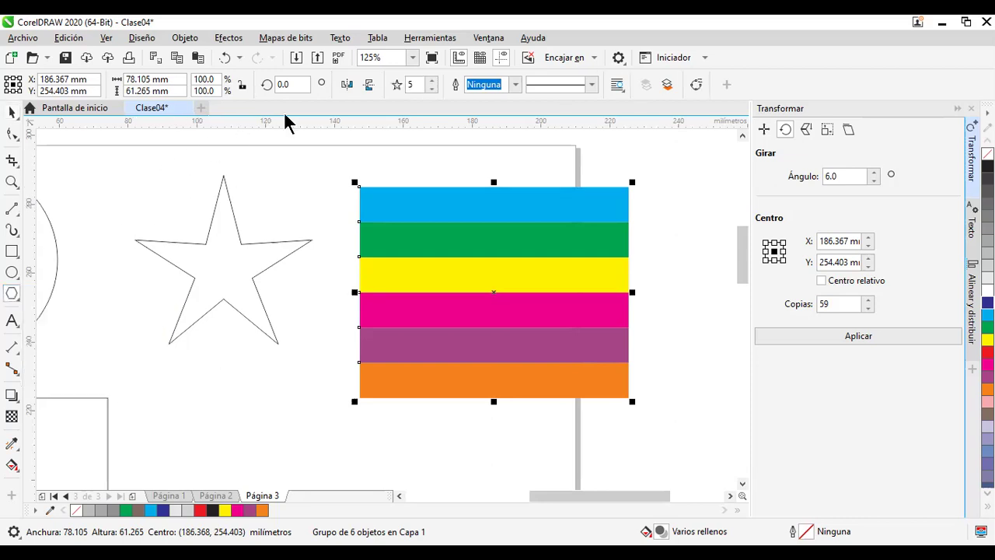
pyautogui.click(432, 80)
pyautogui.moveTo(234, 357); pyautogui.dragTo(335, 458)
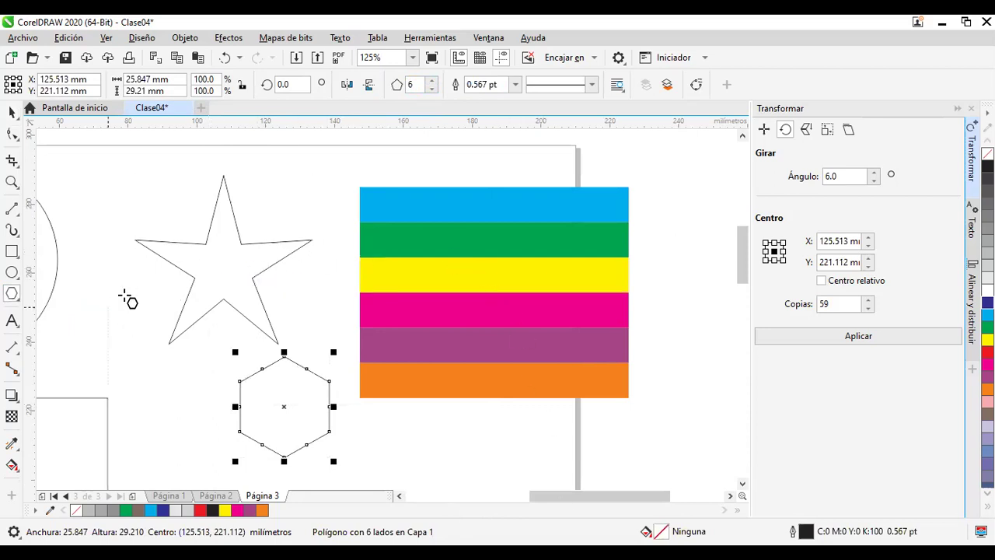
# Step: Draw a second polygon about 25.8 mm high beside the star's lower left and reduce it to 3 sides
pyautogui.moveTo(87, 269); pyautogui.dragTo(164, 361)
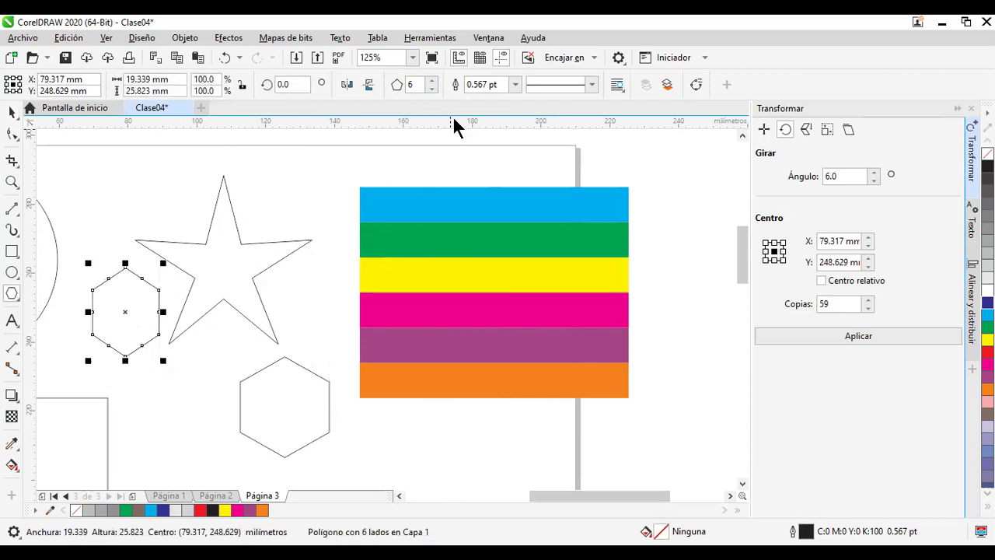
pyautogui.click(432, 88)
pyautogui.click(433, 88)
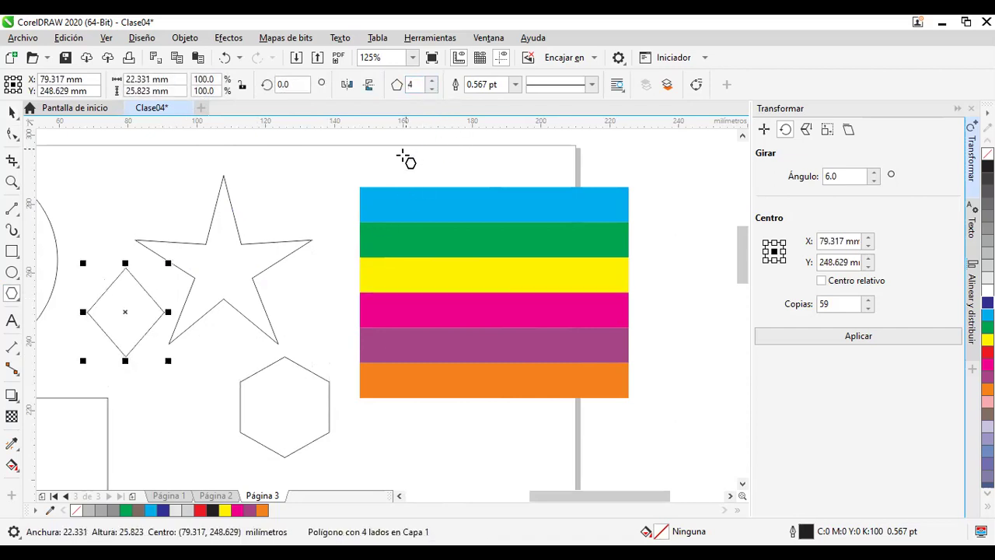
pyautogui.click(432, 88)
# Step: Move the triangle below the star and shift the hexagon slightly down and left to sit beside it
pyautogui.click(10, 113)
pyautogui.click(133, 326)
pyautogui.moveTo(135, 334); pyautogui.dragTo(183, 456)
pyautogui.moveTo(278, 428); pyautogui.dragTo(260, 436)
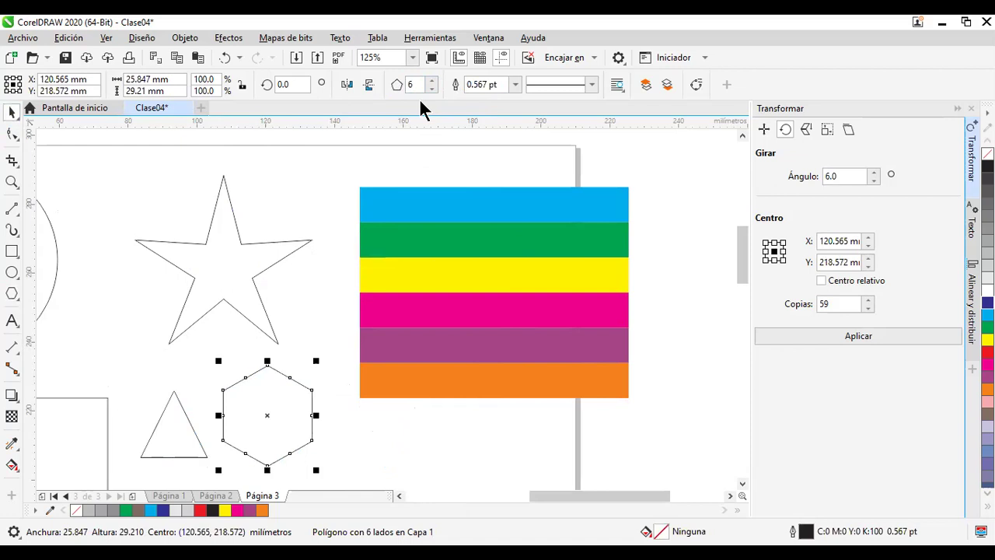
# Step: Draw a trial hexagon about 25.5 by 29.2 mm in the empty area beyond the page's right edge and delete it
pyautogui.click(12, 296)
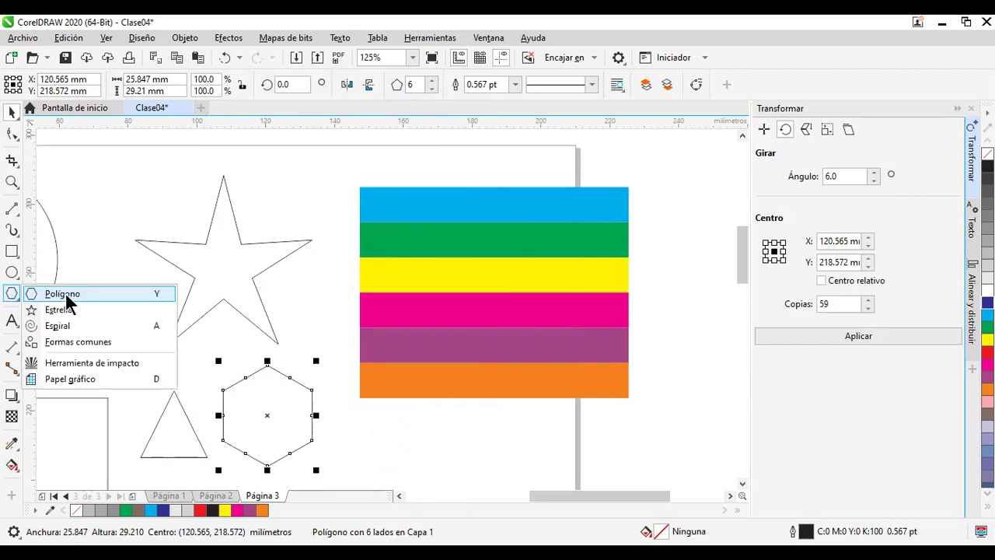
pyautogui.click(65, 291)
pyautogui.moveTo(642, 244); pyautogui.dragTo(477, 250)
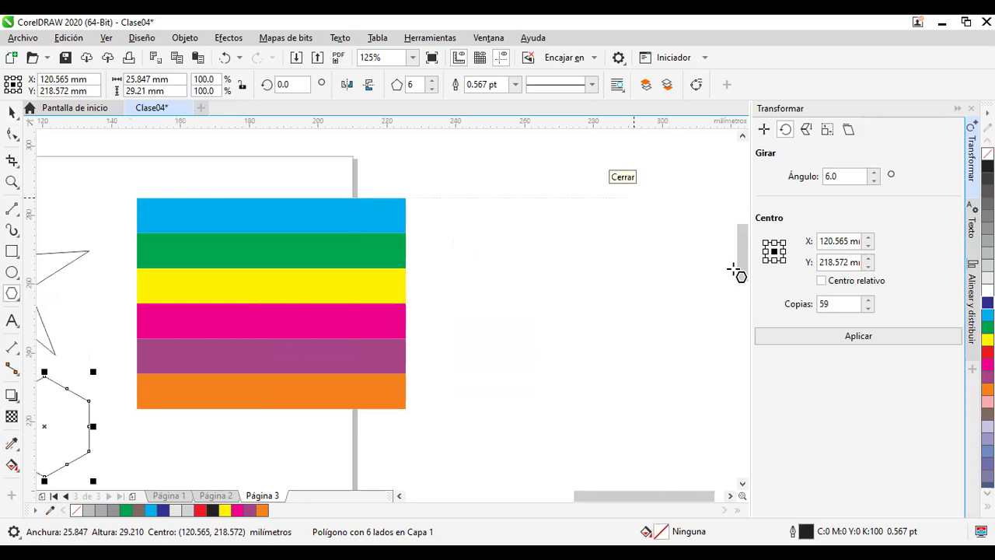
pyautogui.moveTo(567, 202); pyautogui.dragTo(665, 311)
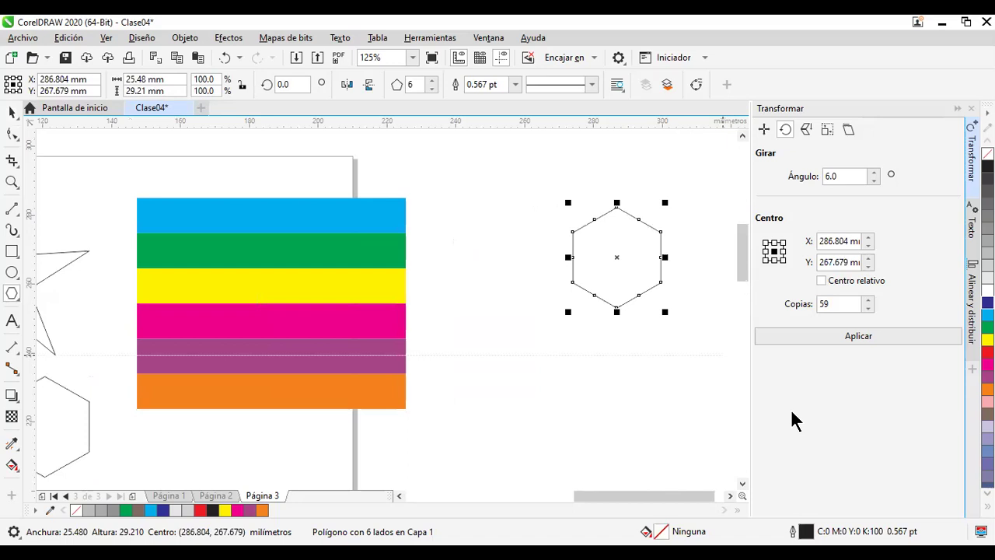
pyautogui.press('Delete')
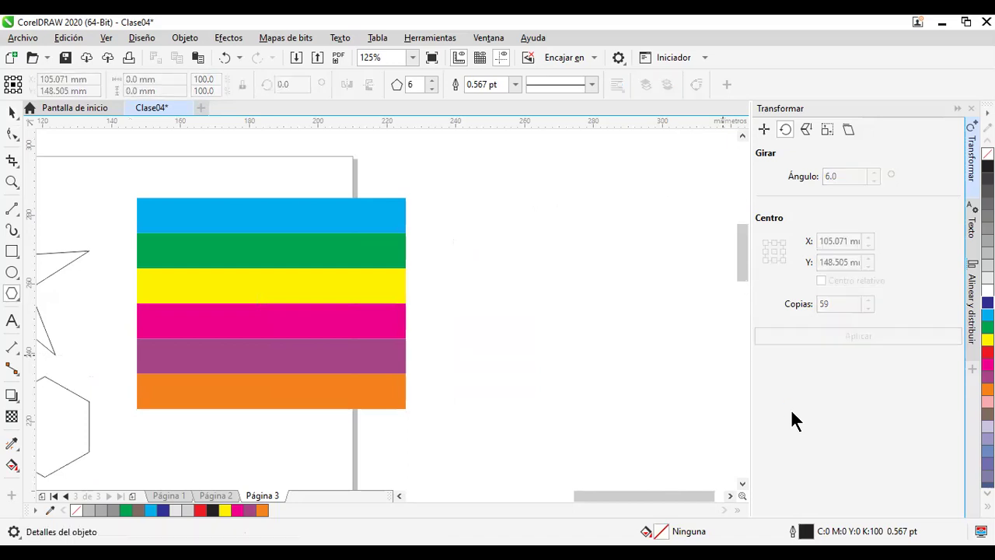
# Step: Open the Ellipse tool's default options and view the default rectangle corner settings
pyautogui.click(14, 113)
pyautogui.click(16, 276)
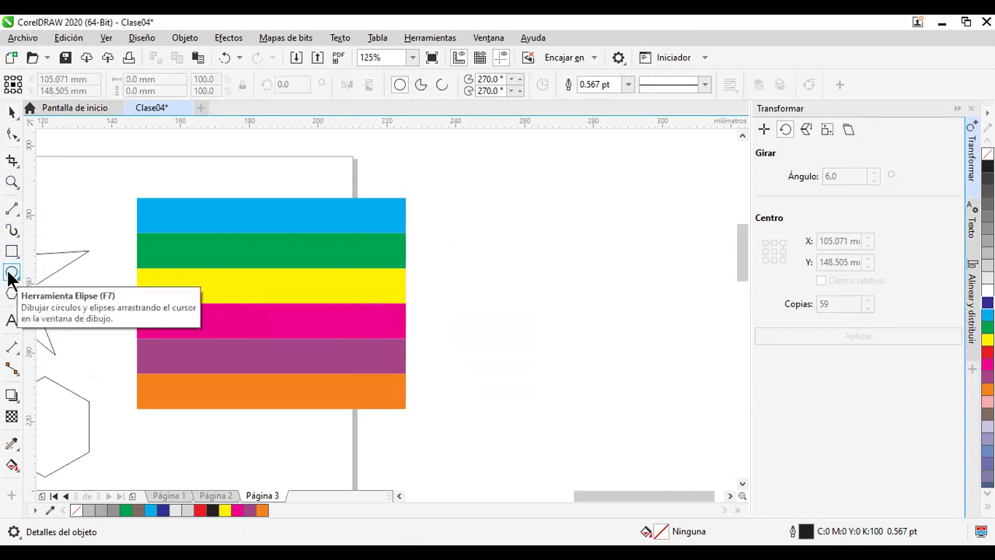
pyautogui.click(10, 274)
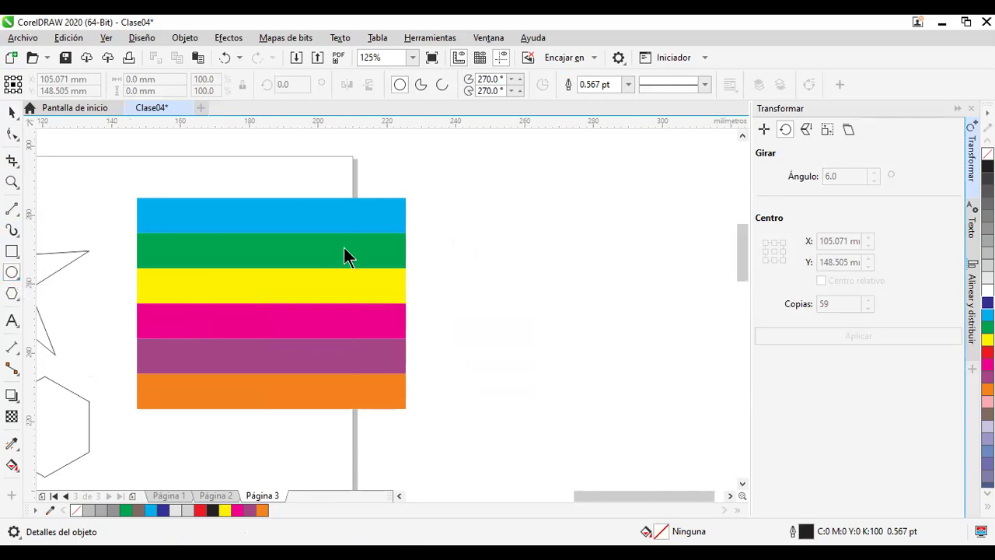
pyautogui.moveTo(389, 47); pyautogui.dragTo(509, 84)
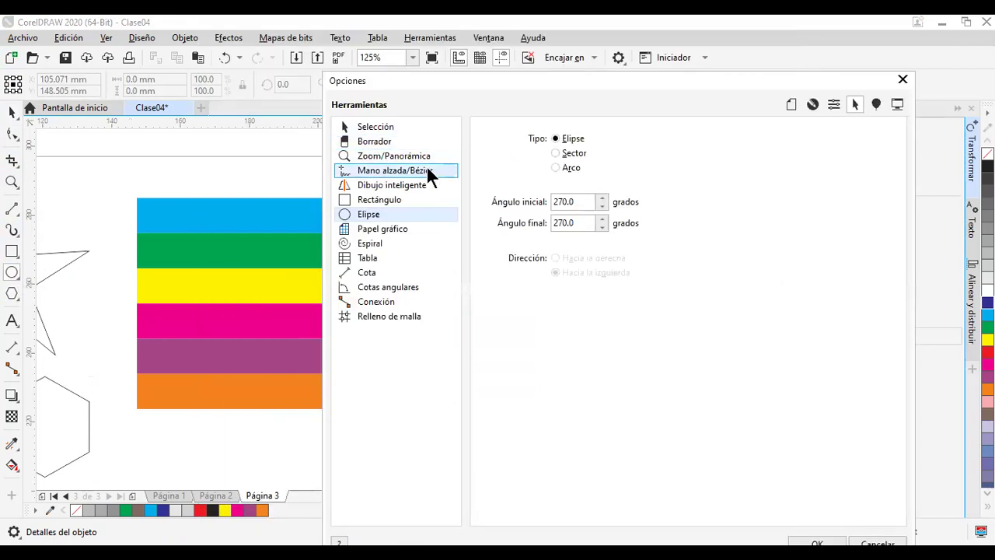
pyautogui.click(396, 199)
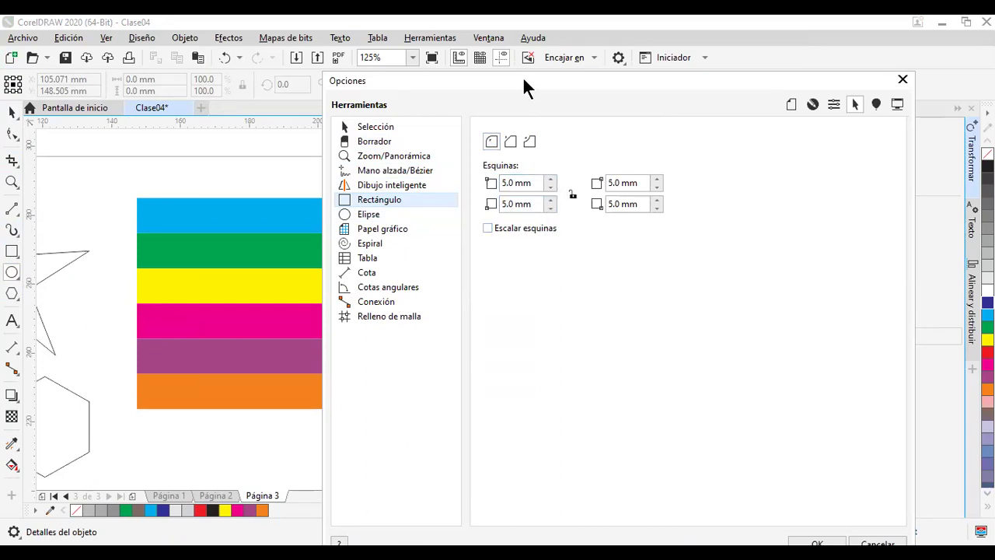
pyautogui.moveTo(524, 78); pyautogui.dragTo(446, 49)
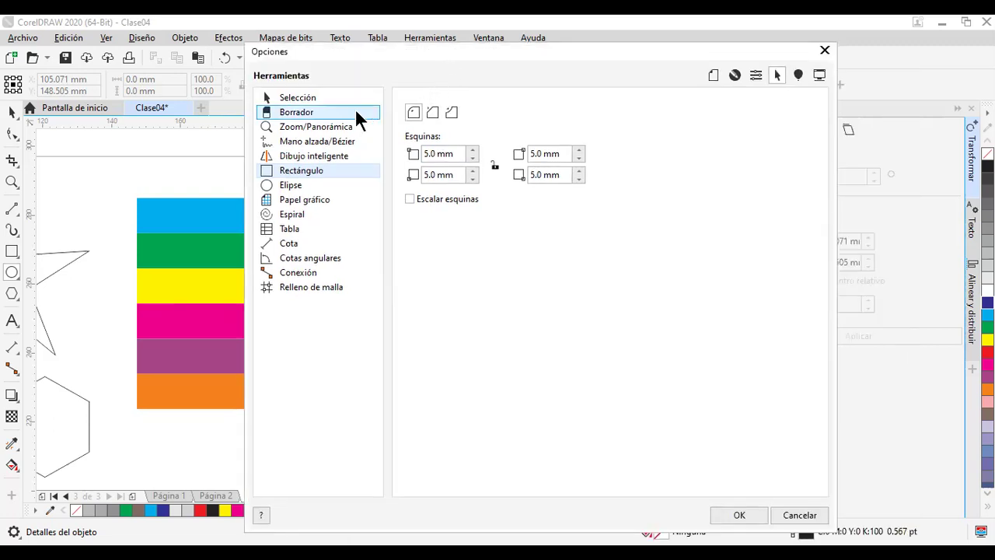
# Step: Look through the general Document and CorelDRAW options and return to the tool settings
pyautogui.click(715, 76)
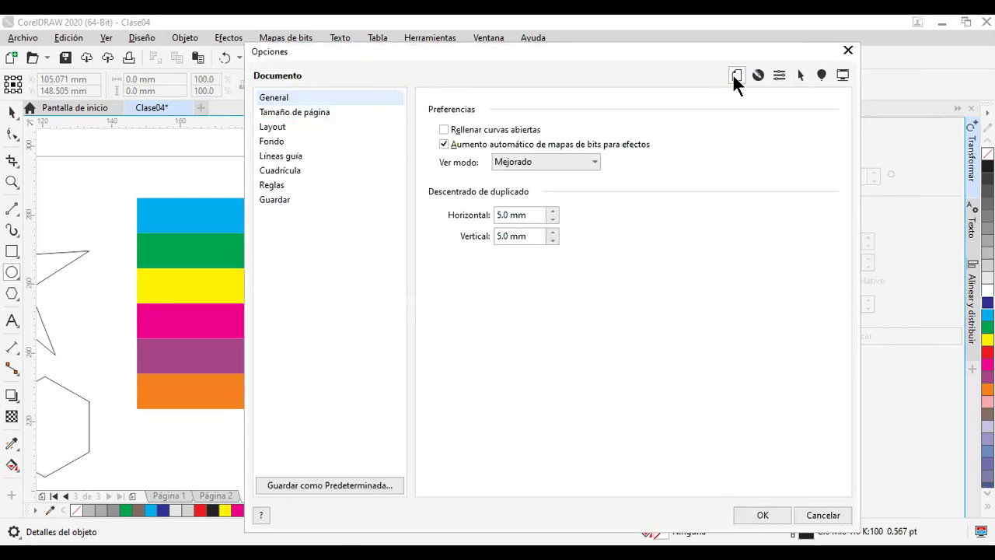
pyautogui.click(758, 77)
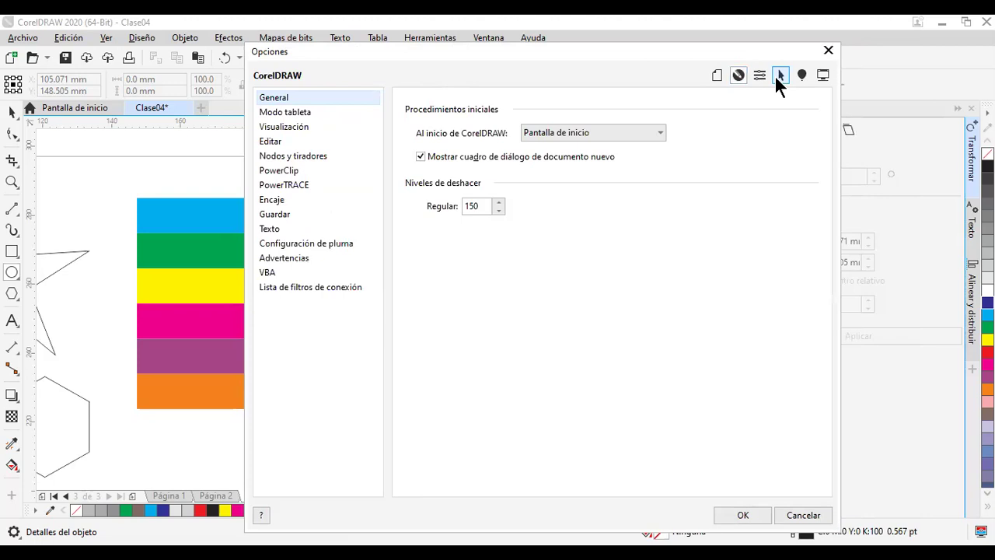
pyautogui.click(774, 78)
pyautogui.click(781, 76)
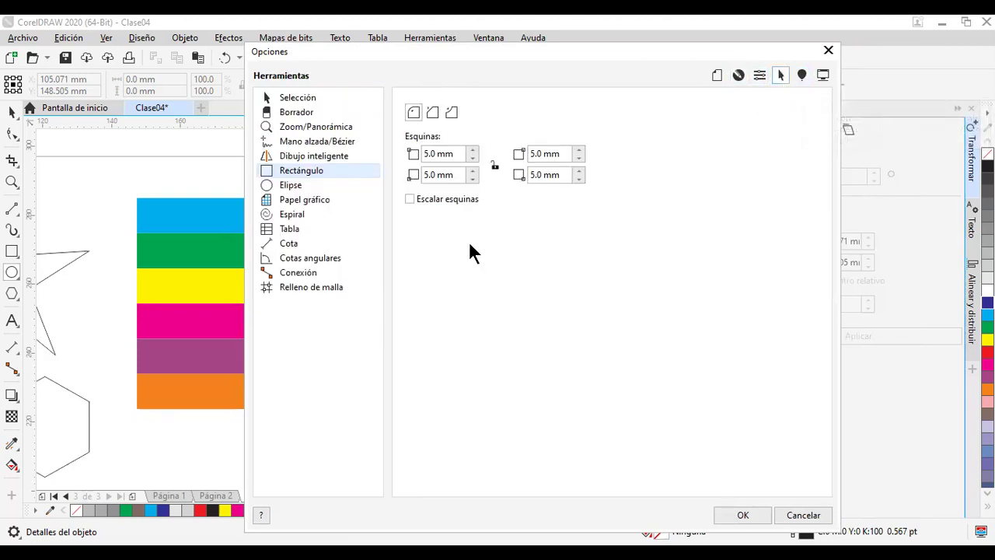
# Step: Examine the default settings of the drawing tools, comparing Ellipse with Rectangle and checking Eraser, Graph Paper, Spiral, Table and Dimension, and close the options
pyautogui.click(313, 185)
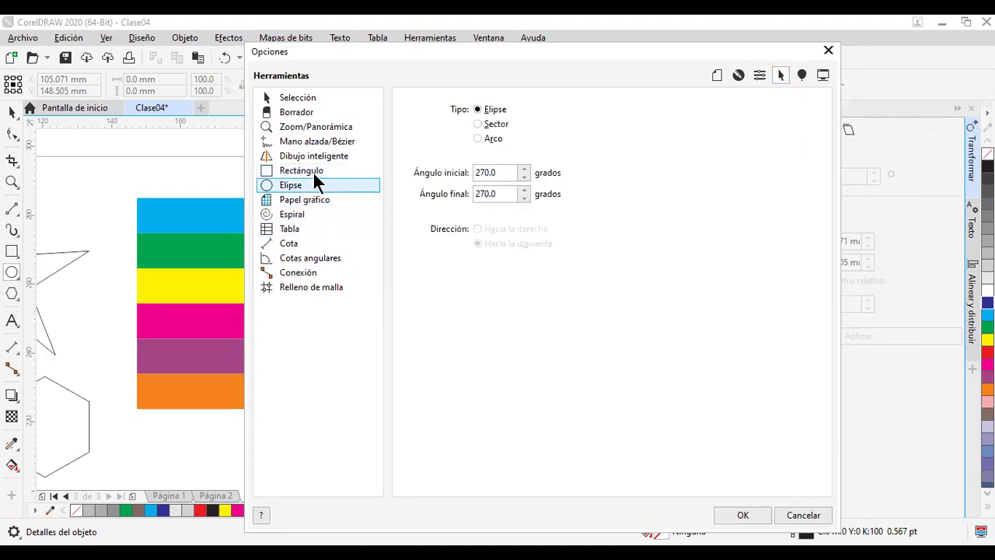
pyautogui.click(319, 173)
pyautogui.click(324, 112)
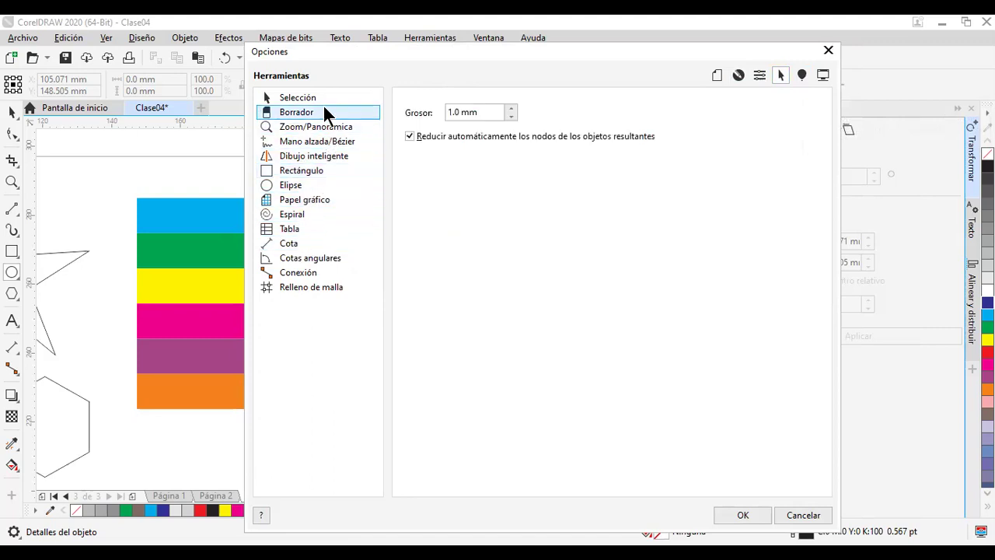
pyautogui.click(321, 99)
pyautogui.click(308, 185)
pyautogui.click(309, 199)
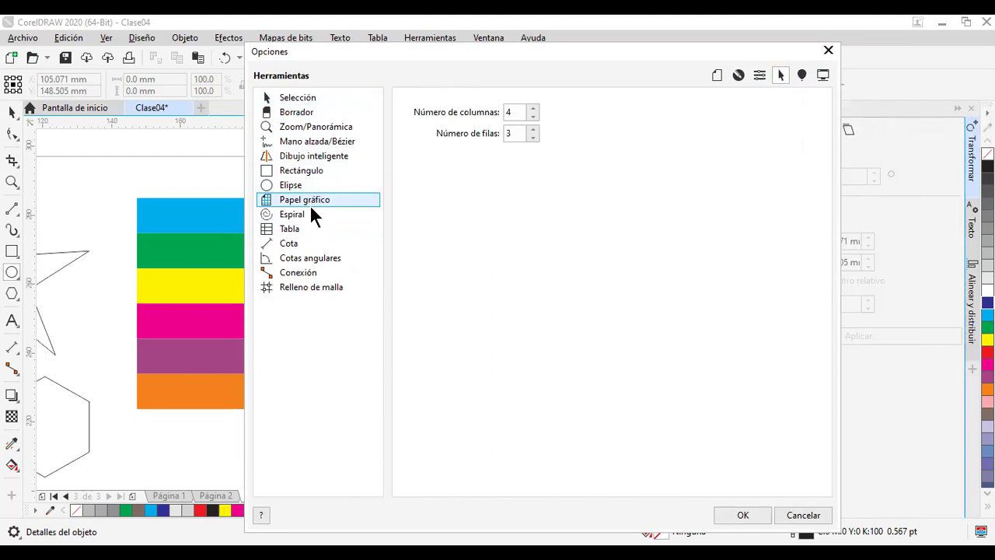
pyautogui.click(306, 213)
pyautogui.click(308, 228)
pyautogui.click(310, 243)
pyautogui.click(314, 258)
pyautogui.click(304, 199)
pyautogui.click(296, 186)
pyautogui.click(300, 172)
pyautogui.click(300, 184)
pyautogui.click(301, 171)
pyautogui.click(300, 185)
pyautogui.click(302, 172)
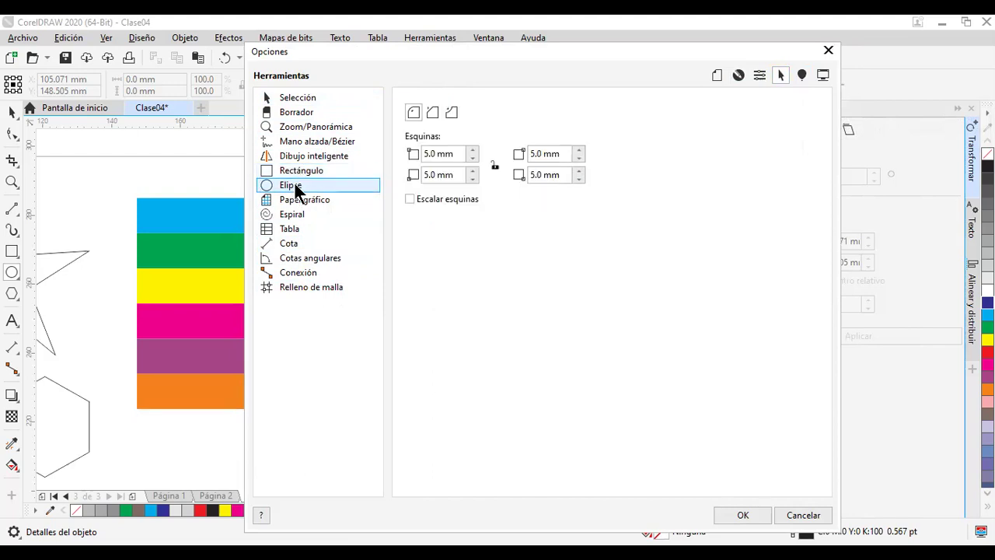
pyautogui.click(301, 187)
pyautogui.click(300, 171)
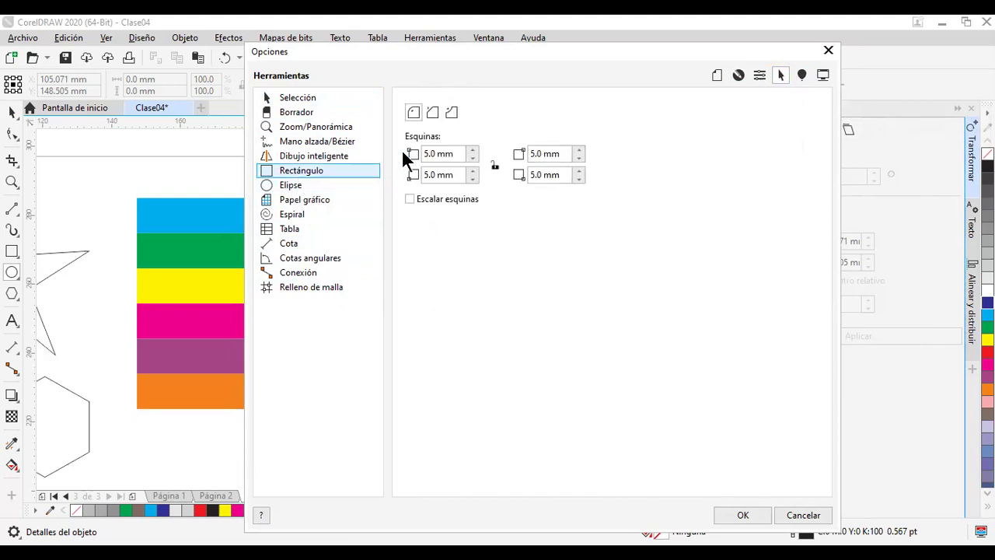
pyautogui.click(827, 52)
# Step: Draw a six-sided polygon about 27.3 by 32.2 mm in the empty area beyond the page's right edge
pyautogui.click(19, 297)
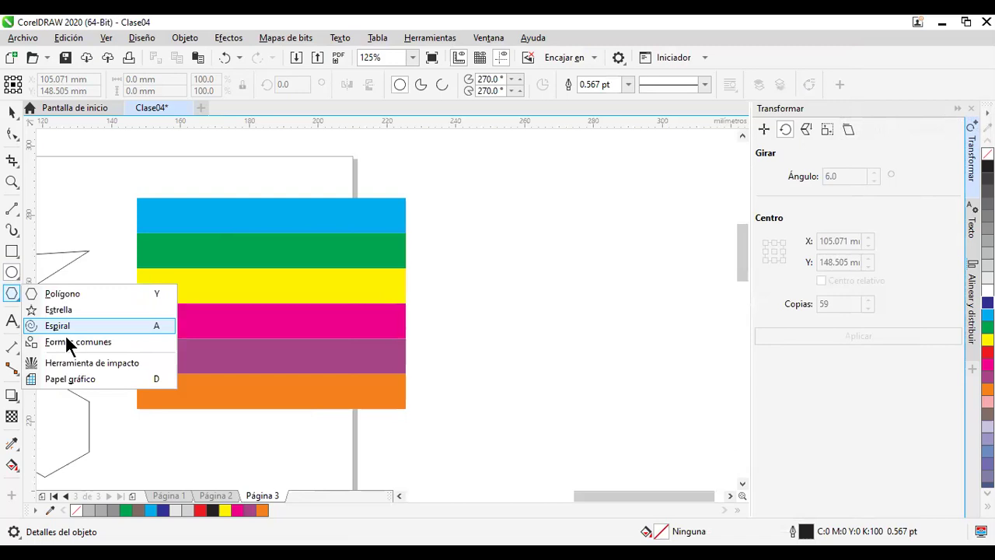
pyautogui.click(58, 296)
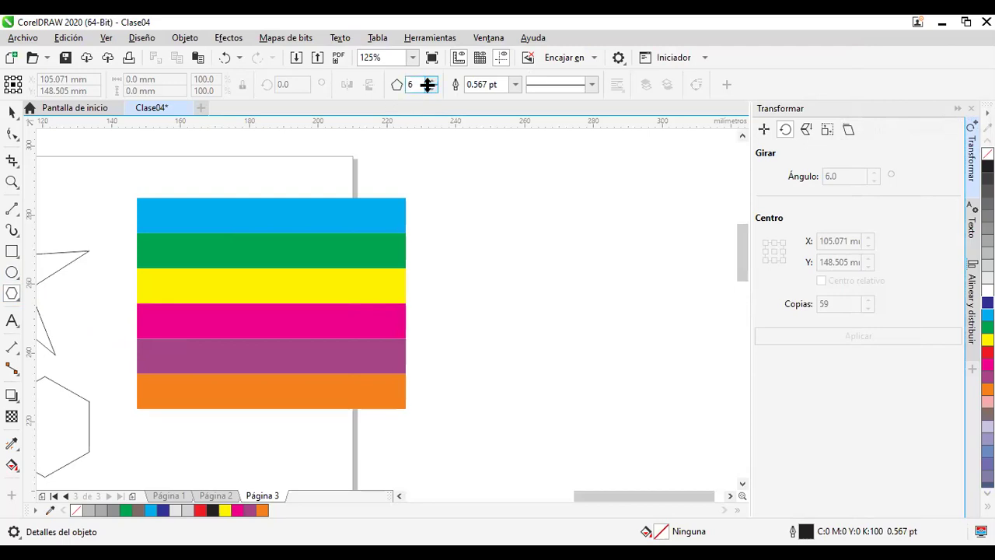
pyautogui.click(538, 194)
pyautogui.moveTo(540, 194); pyautogui.dragTo(635, 289)
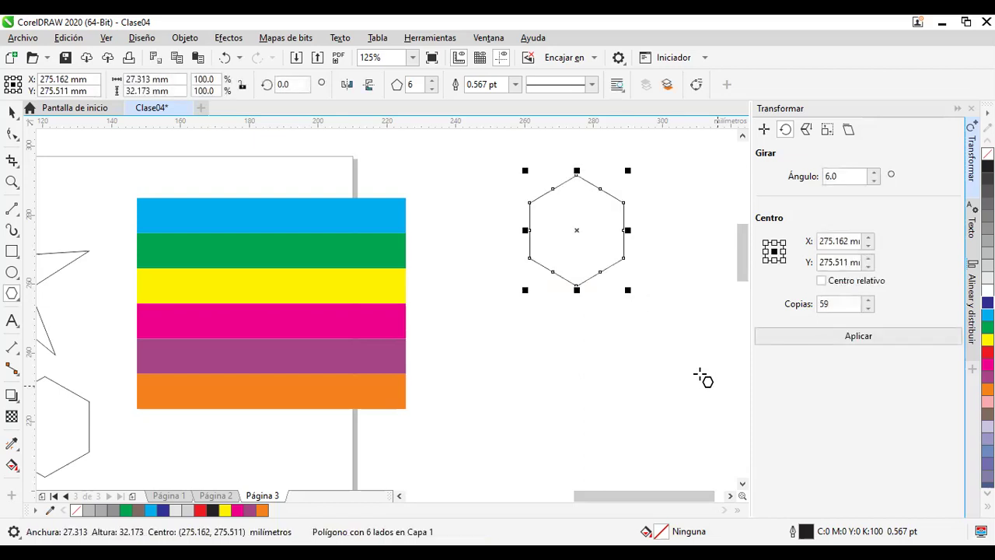
# Step: Move the group of colour stripes right, clear of the star, so its centre sits at about X 200.7, Y 259.4 mm
pyautogui.click(11, 112)
pyautogui.moveTo(490, 323); pyautogui.dragTo(630, 315)
pyautogui.click(449, 304)
pyautogui.moveTo(391, 287); pyautogui.dragTo(443, 276)
pyautogui.moveTo(211, 280); pyautogui.dragTo(255, 269)
pyautogui.click(432, 261)
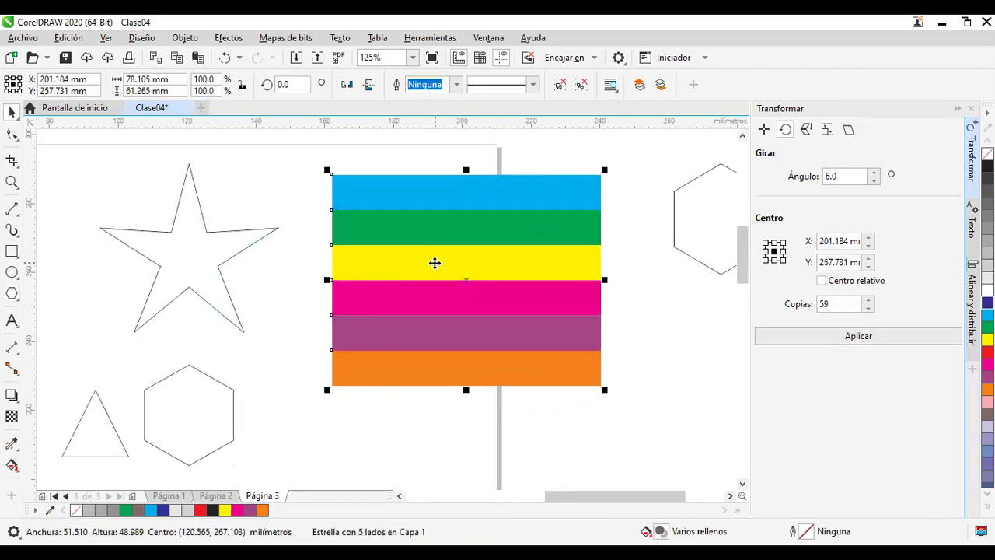
pyautogui.moveTo(429, 260); pyautogui.dragTo(413, 293)
pyautogui.moveTo(491, 299); pyautogui.dragTo(413, 277)
pyautogui.click(215, 271)
pyautogui.click(447, 278)
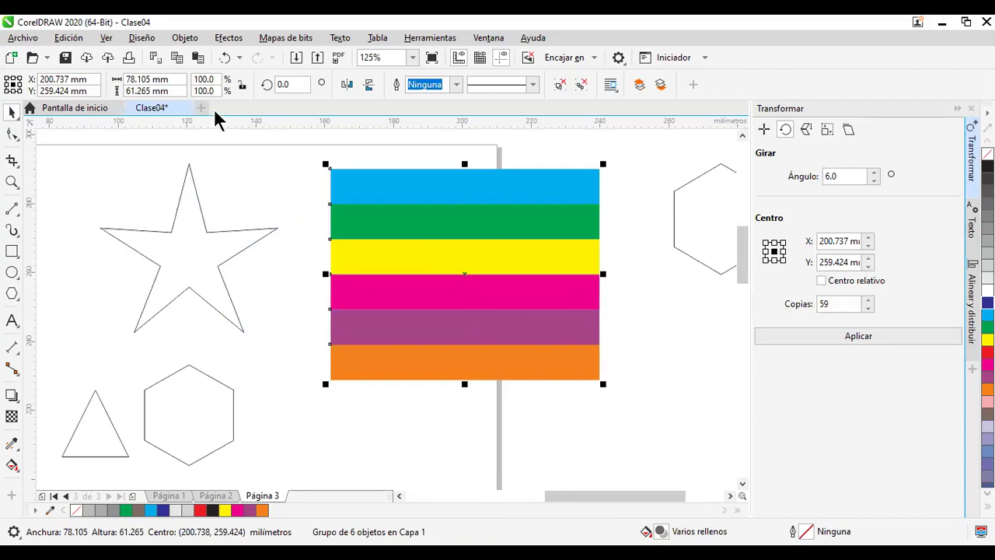
# Step: Place the selected group of colour stripes inside the star as a PowerClip
pyautogui.click(180, 40)
pyautogui.click(622, 346)
pyautogui.click(185, 41)
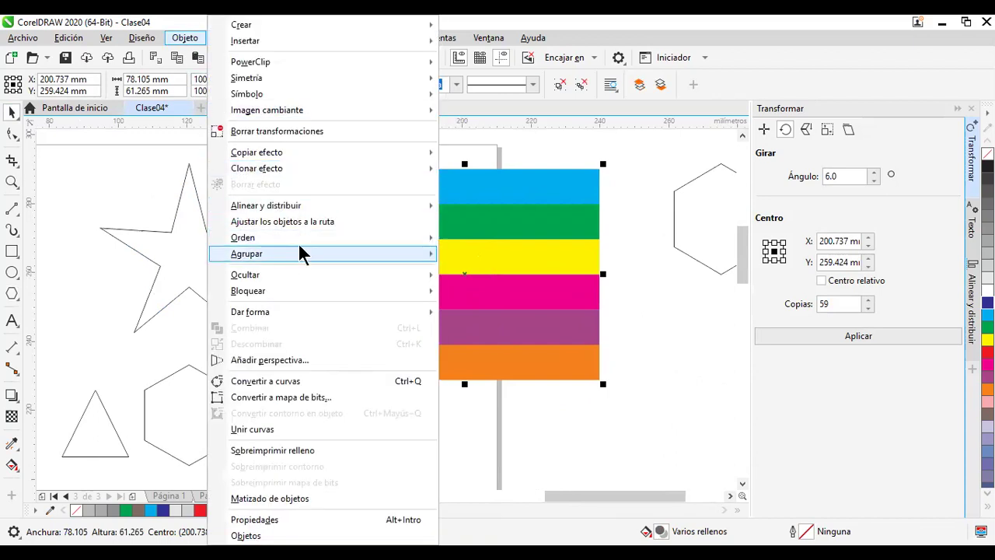
pyautogui.moveTo(331, 61)
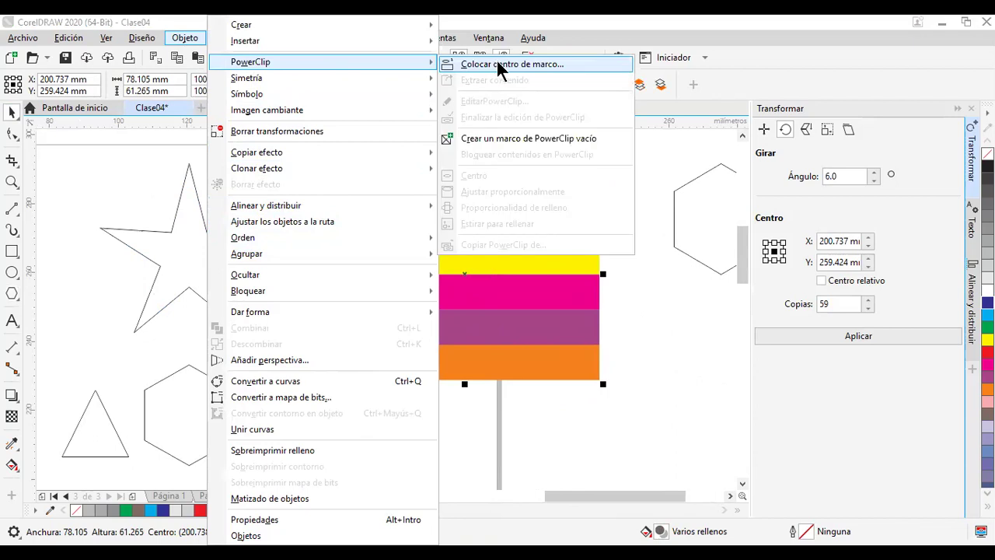
pyautogui.click(500, 64)
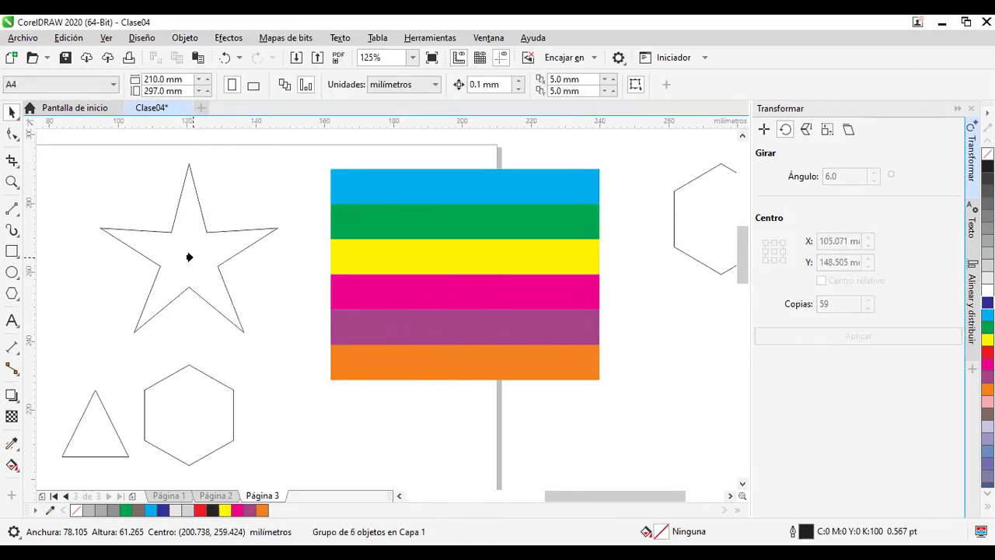
pyautogui.click(192, 260)
# Step: Edit the star's PowerClip contents, shrinking the stripes to about 56.4 by 51.6 mm around the star, and finish editing
pyautogui.moveTo(472, 334); pyautogui.dragTo(568, 314)
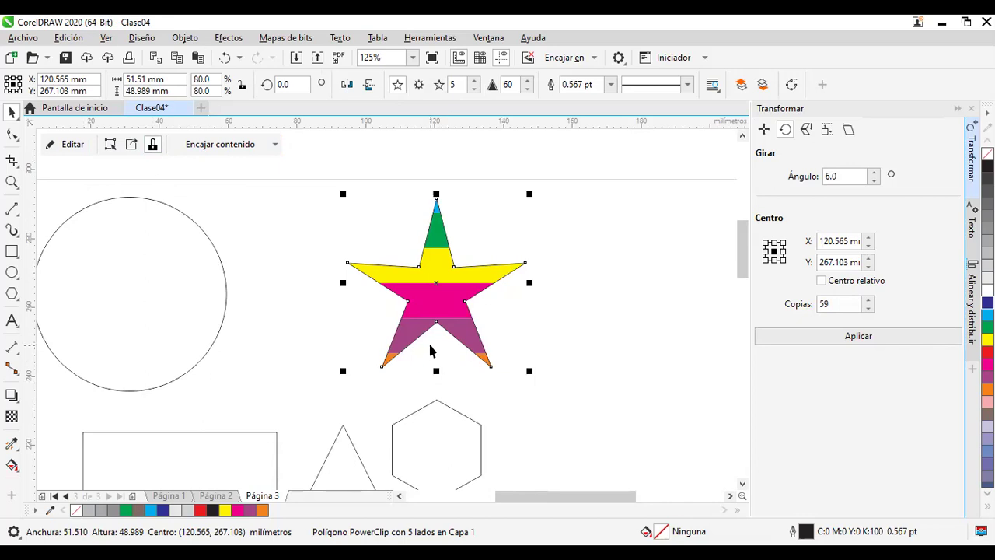
pyautogui.click(77, 147)
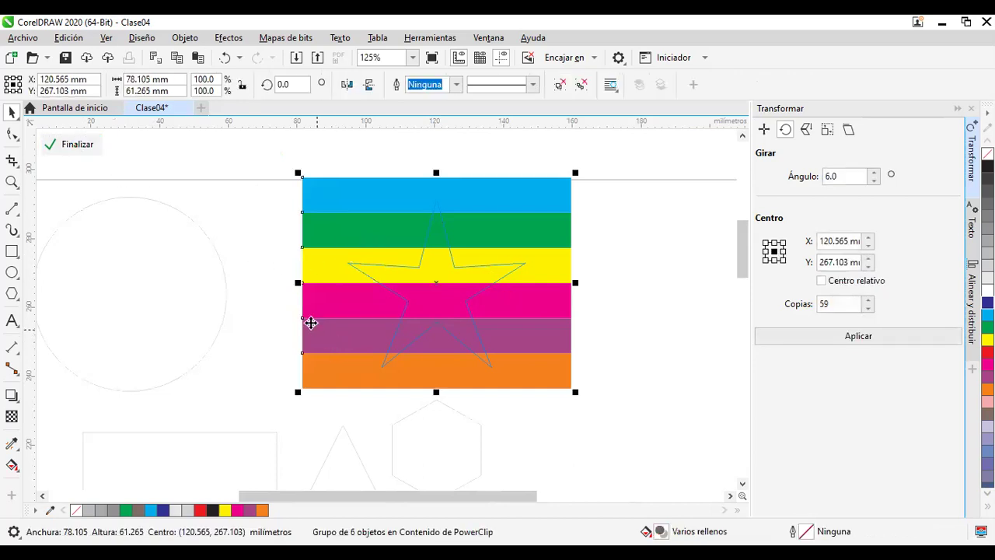
pyautogui.moveTo(297, 282); pyautogui.dragTo(338, 282)
pyautogui.moveTo(456, 173); pyautogui.dragTo(465, 194)
pyautogui.moveTo(573, 291); pyautogui.dragTo(536, 292)
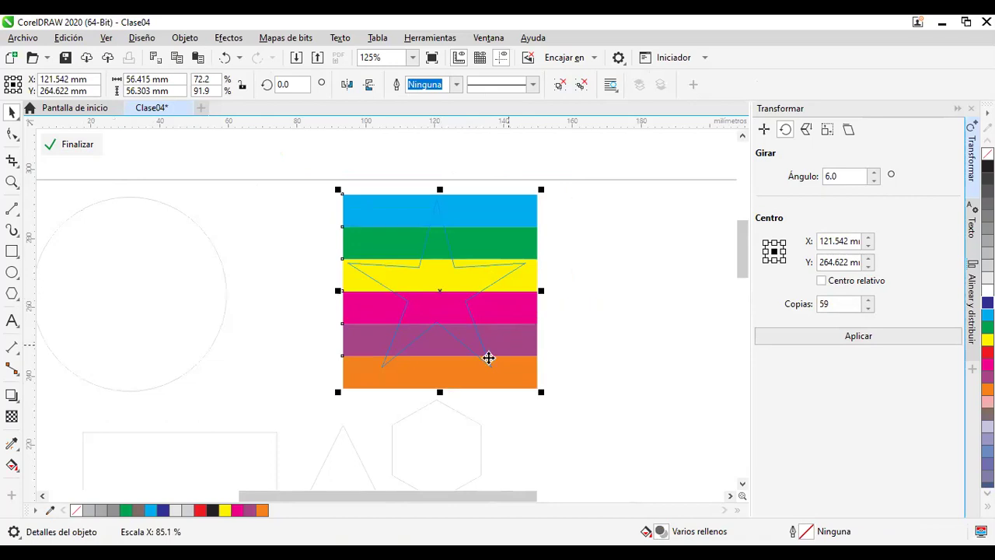
pyautogui.moveTo(440, 391); pyautogui.dragTo(444, 375)
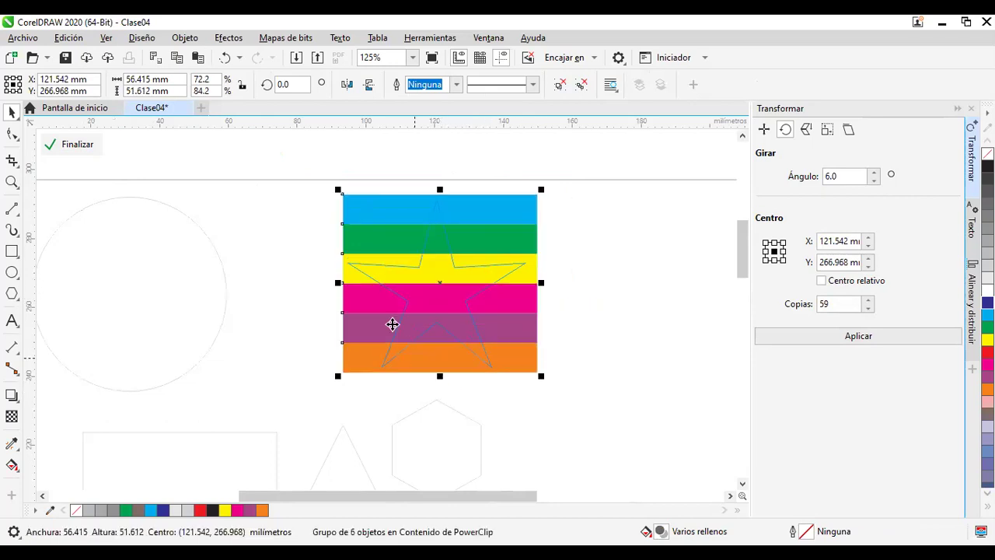
pyautogui.click(78, 146)
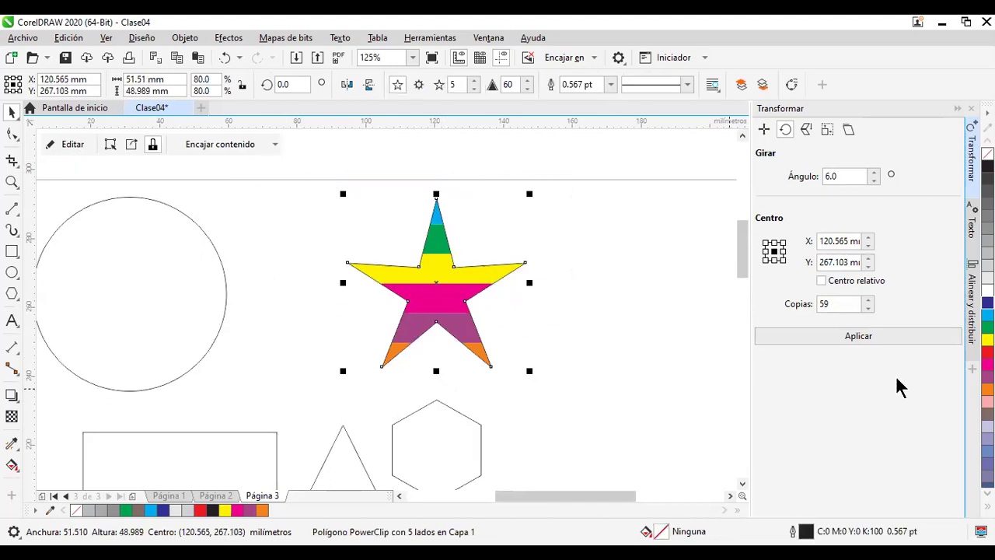
# Step: Give the star a dark blue outline (C100 M100 Y0 K0) with a width of 4.0 pt and deselect it
pyautogui.rightClick(988, 303)
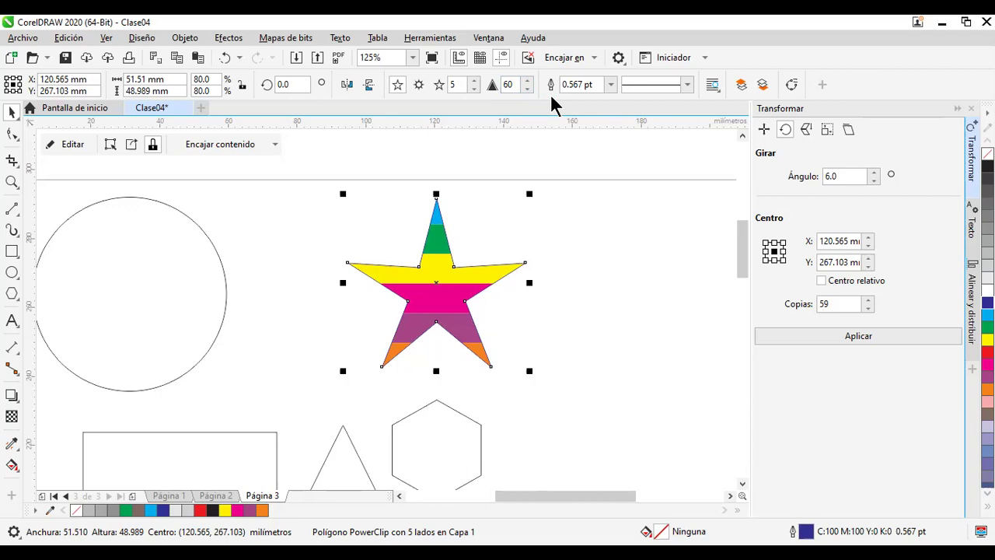
pyautogui.click(611, 84)
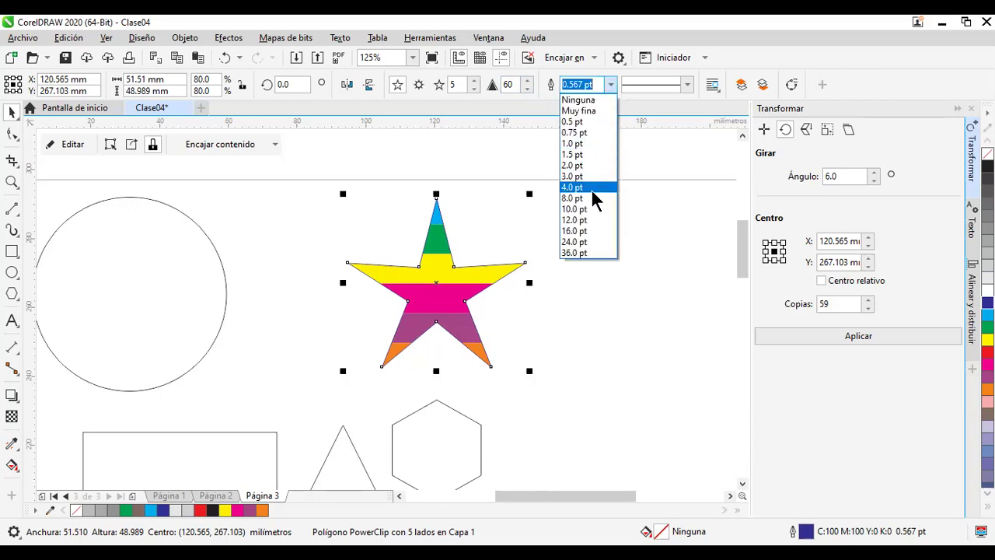
pyautogui.click(592, 189)
pyautogui.click(634, 307)
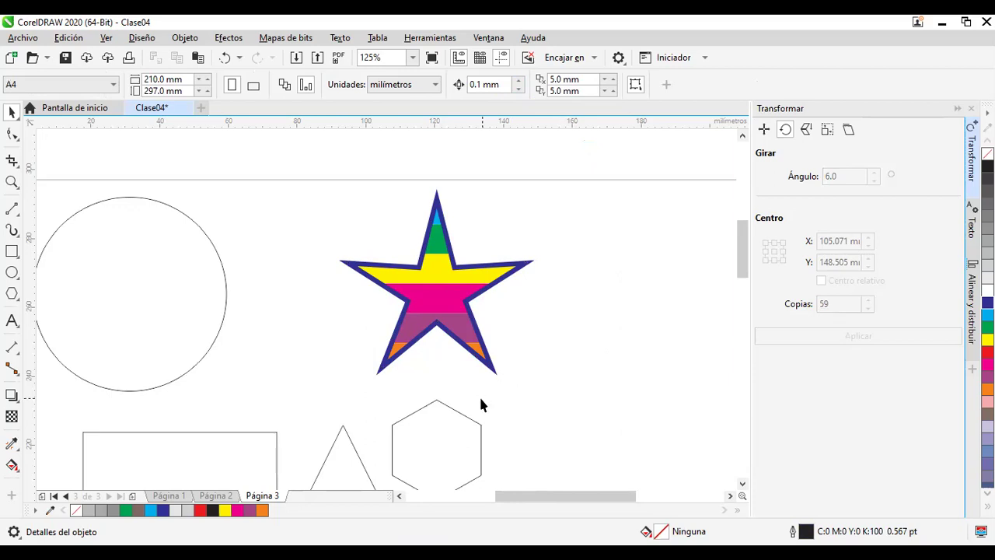
pyautogui.moveTo(453, 320); pyautogui.dragTo(368, 414)
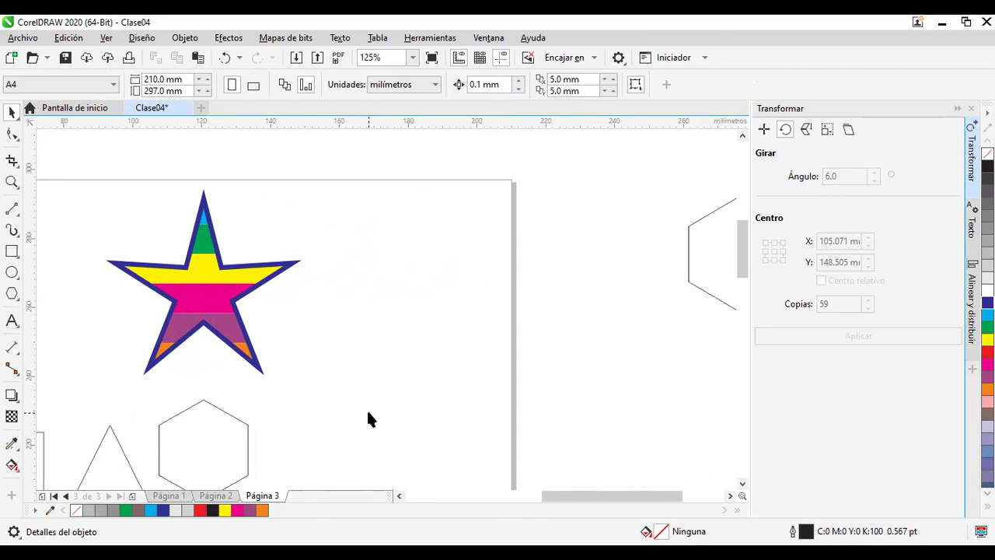
pyautogui.moveTo(285, 349); pyautogui.dragTo(366, 285)
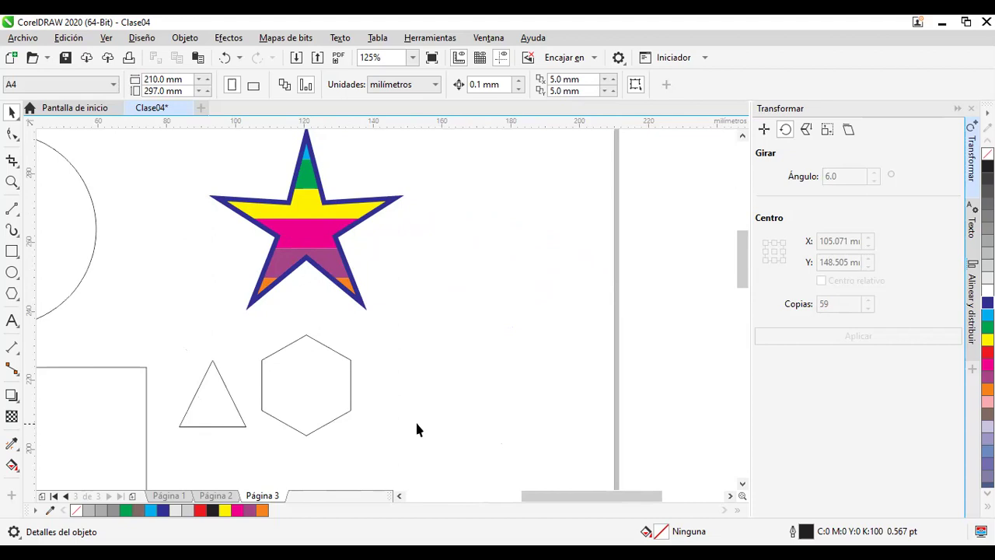
pyautogui.scroll(-3, 415, 423)
pyautogui.moveTo(417, 396); pyautogui.dragTo(410, 264)
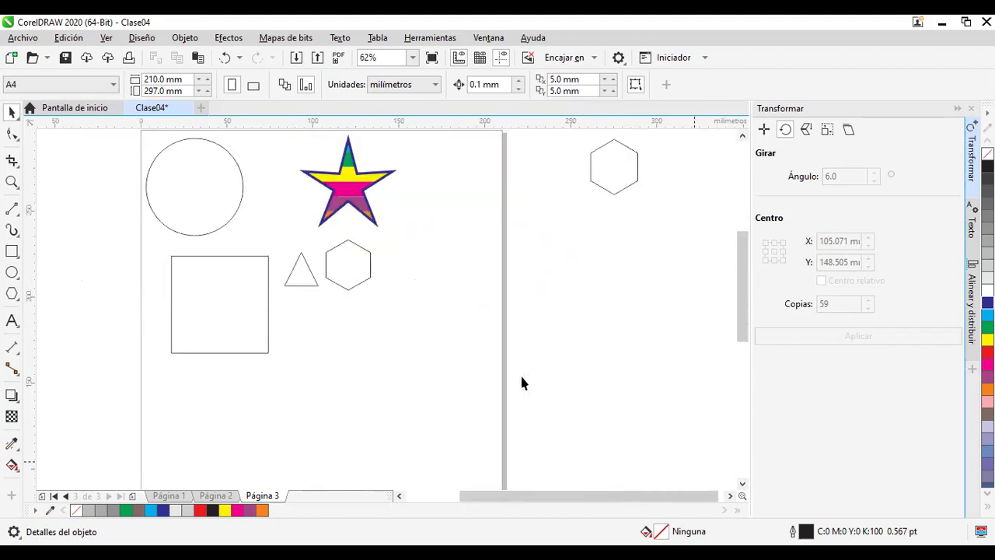
pyautogui.moveTo(462, 244); pyautogui.dragTo(453, 329)
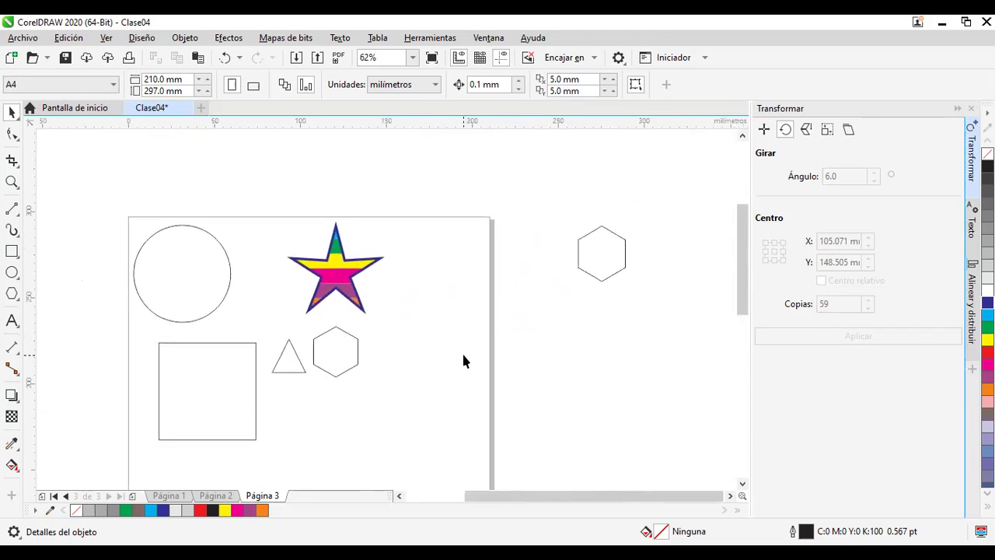